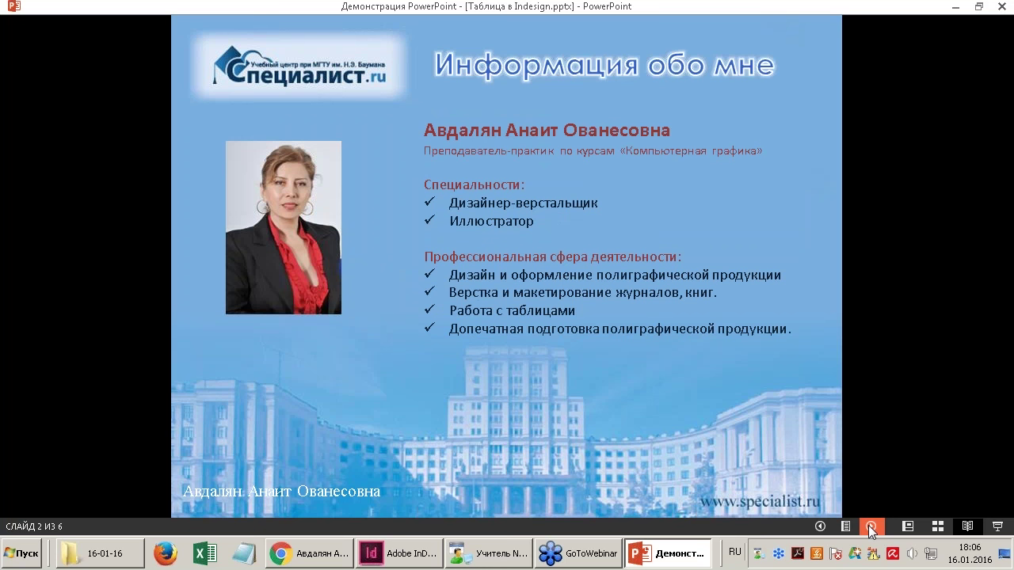
Switch from the presentation to InDesign and create an A4 print document with 3 pages.
click(878, 525)
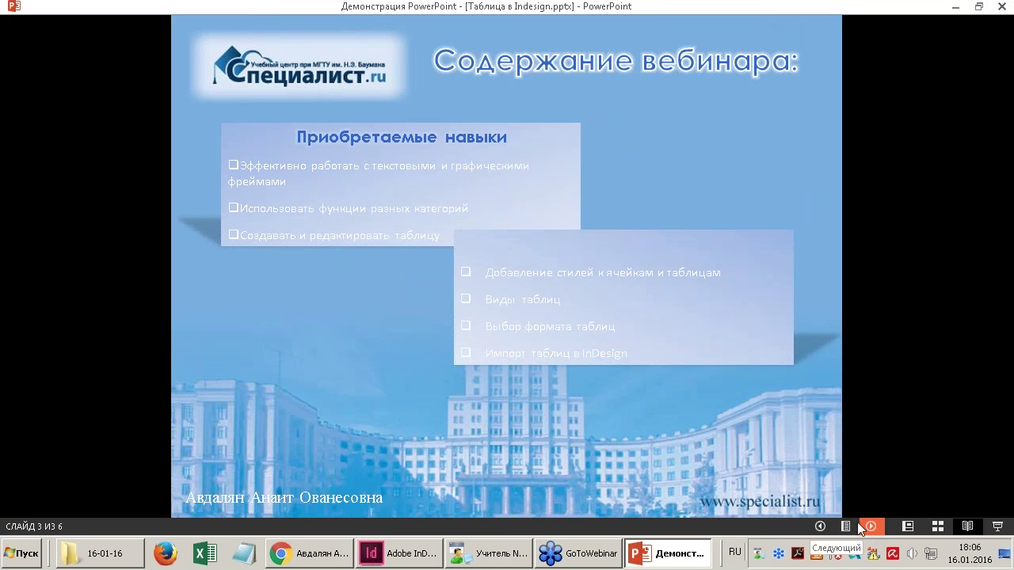
click(403, 558)
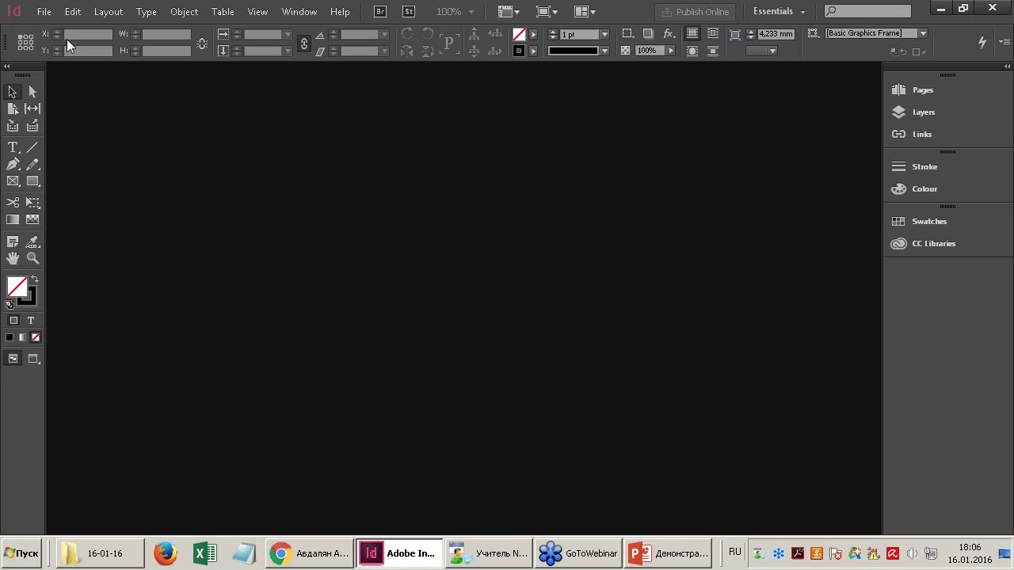
click(44, 11)
mouse_move(46, 30)
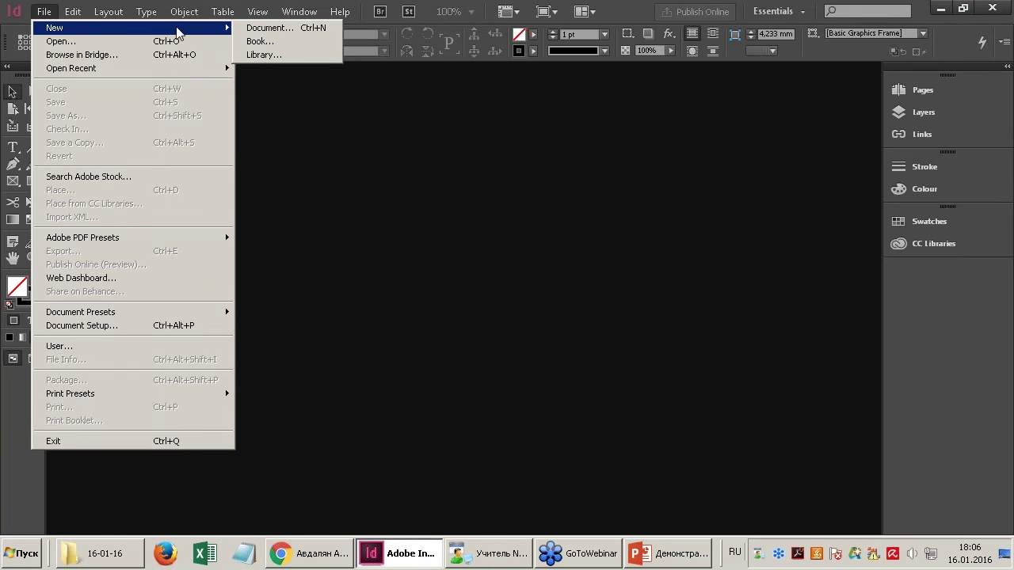
click(262, 28)
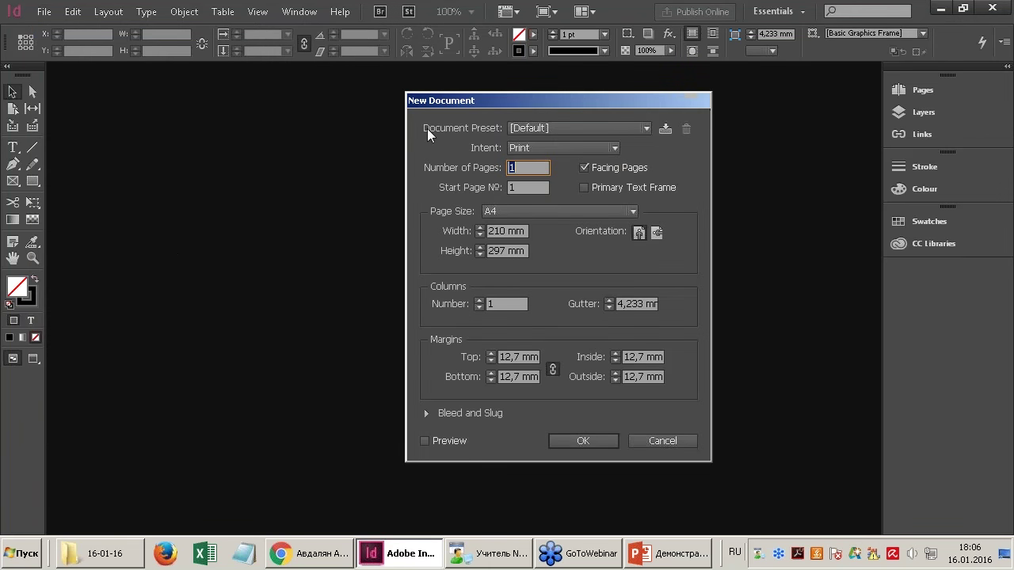
text(3)
click(593, 443)
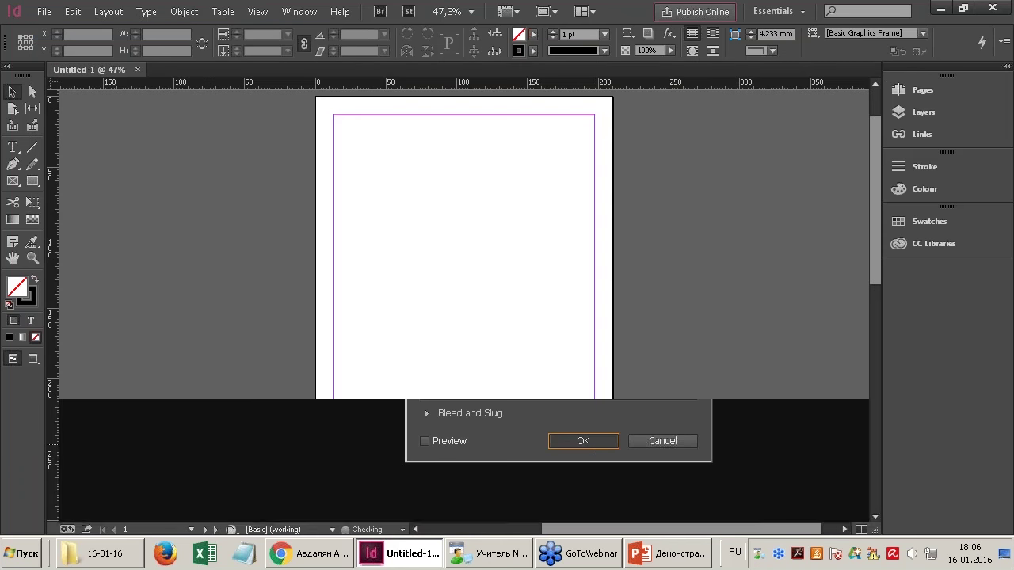
Draw a text frame about 177 × 110 mm just inside the page's upper margins.
click(13, 148)
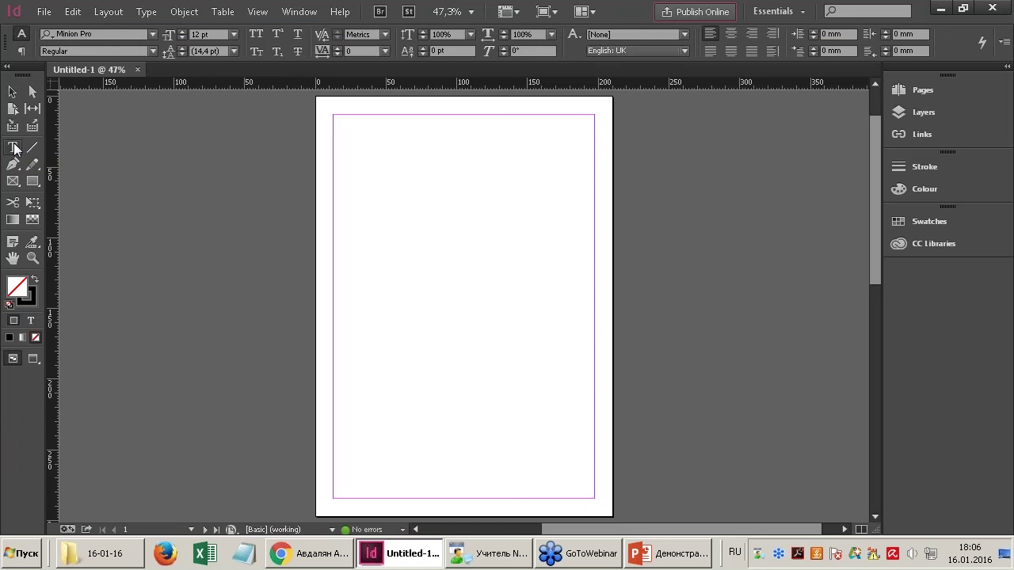
mouse_move(339, 121)
mouse_down()
mouse_move(454, 192)
mouse_move(563, 235)
mouse_move(590, 277)
mouse_up()
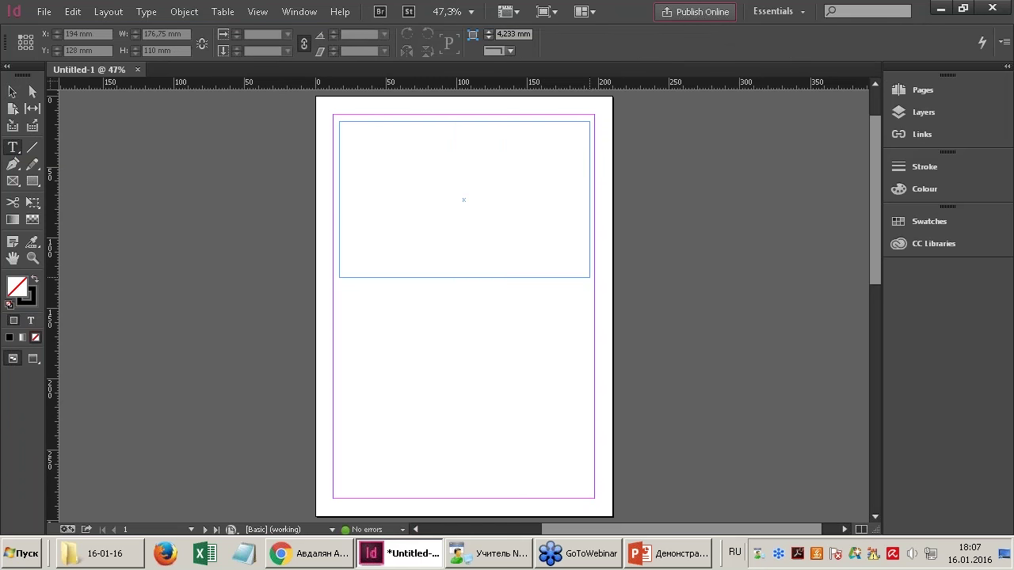
Insert a table with 12 body rows, 3 columns, 1 header row and 1 footer row into the text frame.
click(223, 12)
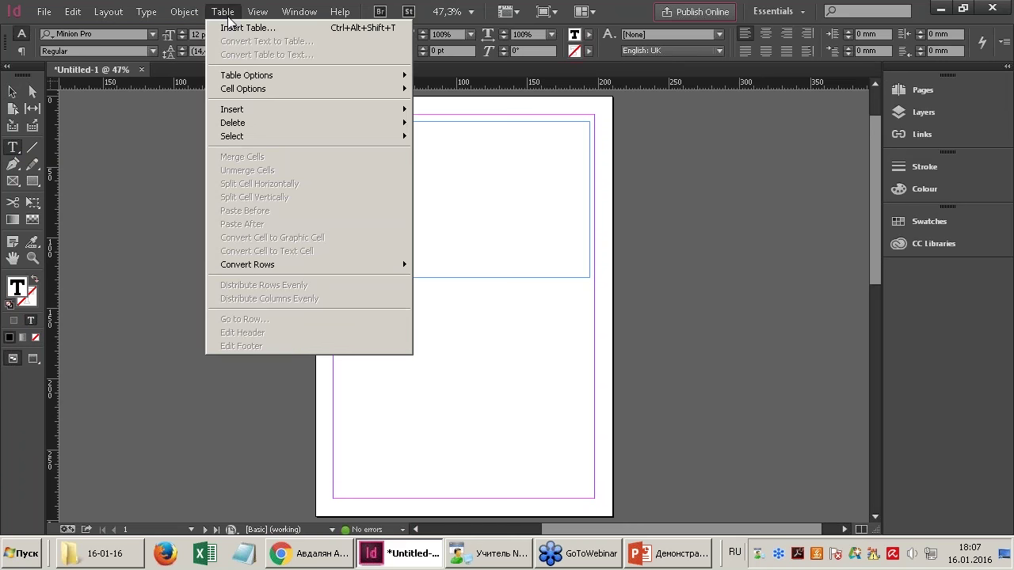
click(285, 30)
drag(416, 187, 559, 136)
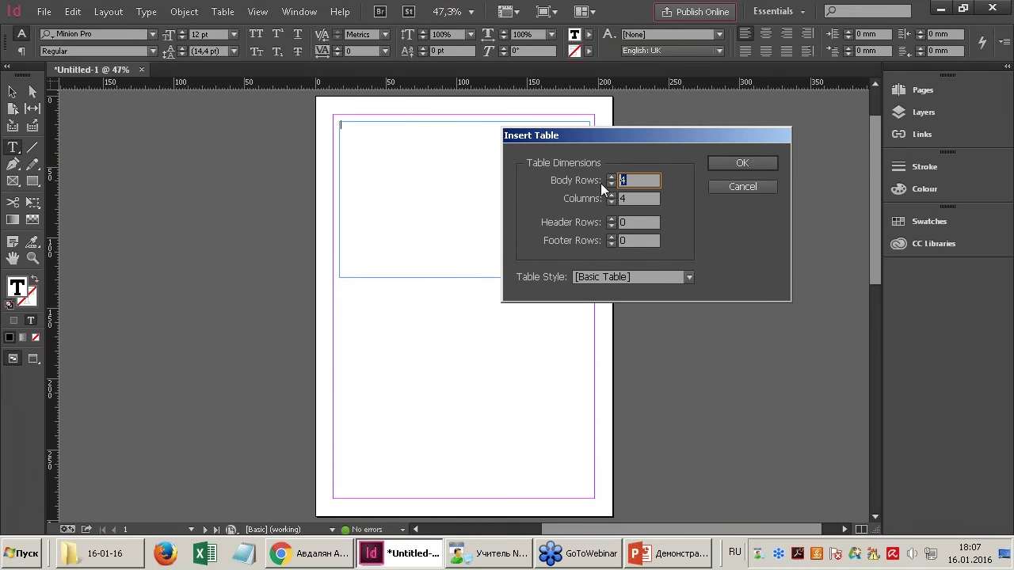
key(Tab)
click(639, 180)
text(12)
key(Tab)
text(3)
key(Tab)
click(645, 220)
double_click(633, 224)
text(1)
click(622, 241)
double_click(651, 242)
text(1)
click(765, 163)
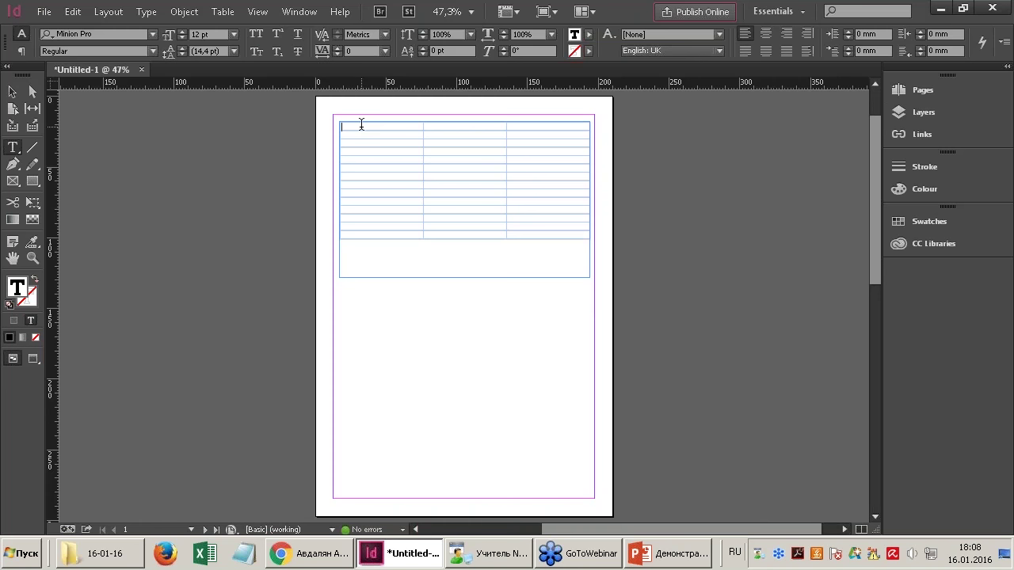
Select the header row and the body rows in turn to examine the table's structure.
key(ctrl+equal)
key(ctrl+equal)
key(ctrl+equal)
key(ctrl+minus)
drag(394, 121, 652, 117)
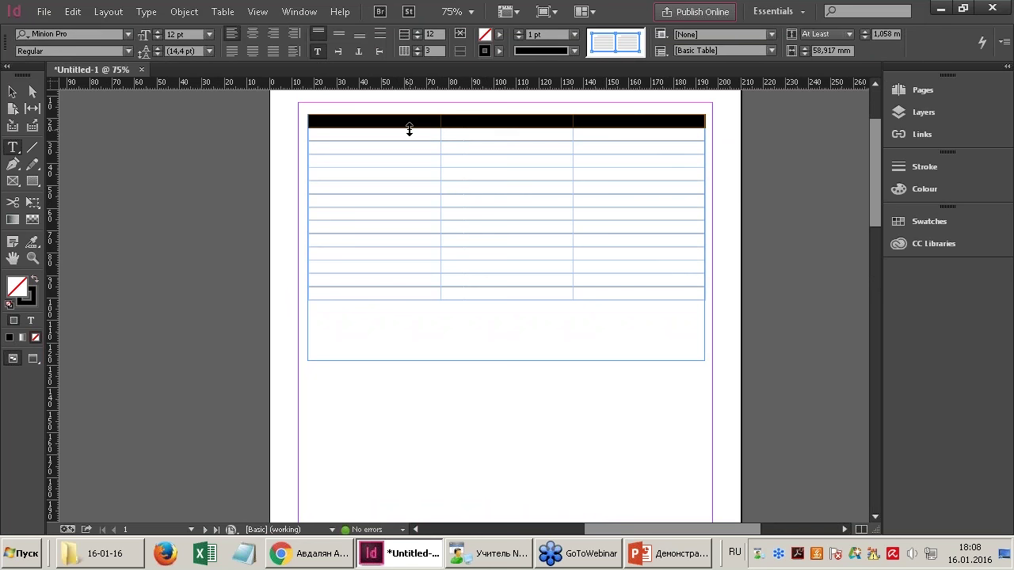
drag(369, 133, 702, 285)
Fill the first two body rows with 12341324, 563546, 45674567 and 4563456, 3456356, 6756765.
click(318, 136)
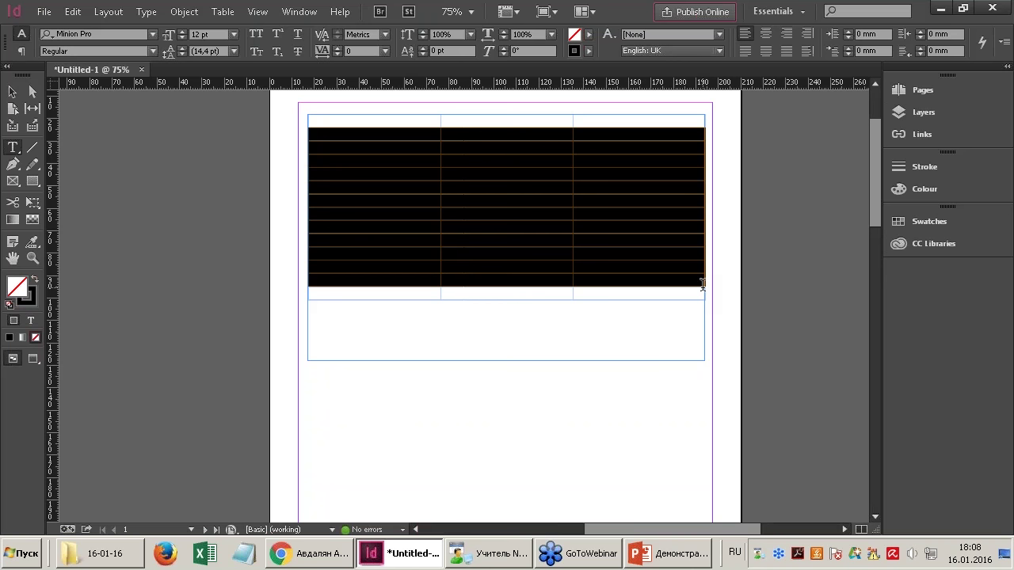
click(316, 135)
text(12341324)
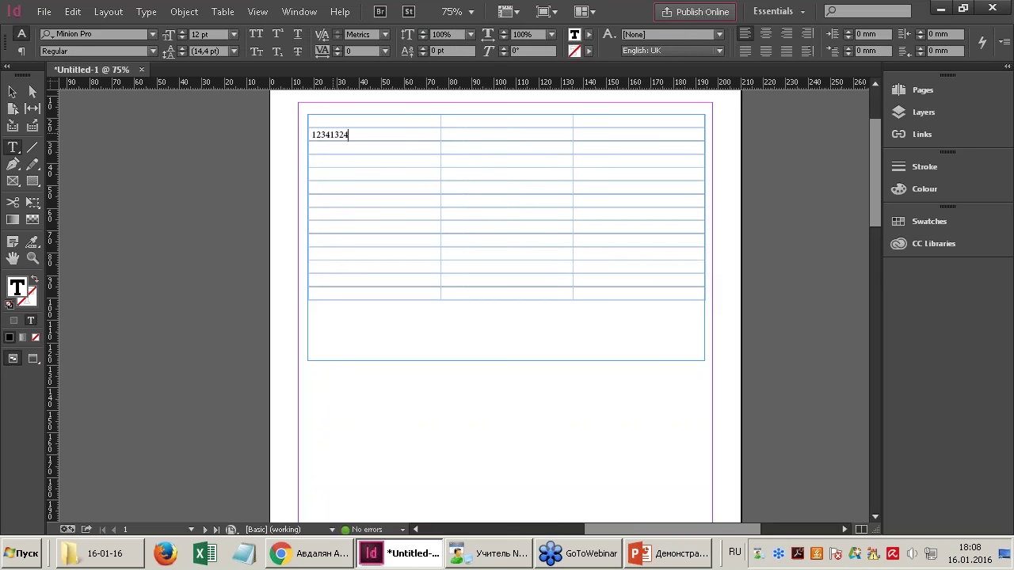
key(Tab)
text(563546)
key(Tab)
text(45674567)
key(Tab)
text(4563456)
key(Tab)
text(3456356)
key(Tab)
text(6756765)
Fill the third body row with 56756765, 45646 and 567567567.
key(Tab)
text(56756765)
click(576, 161)
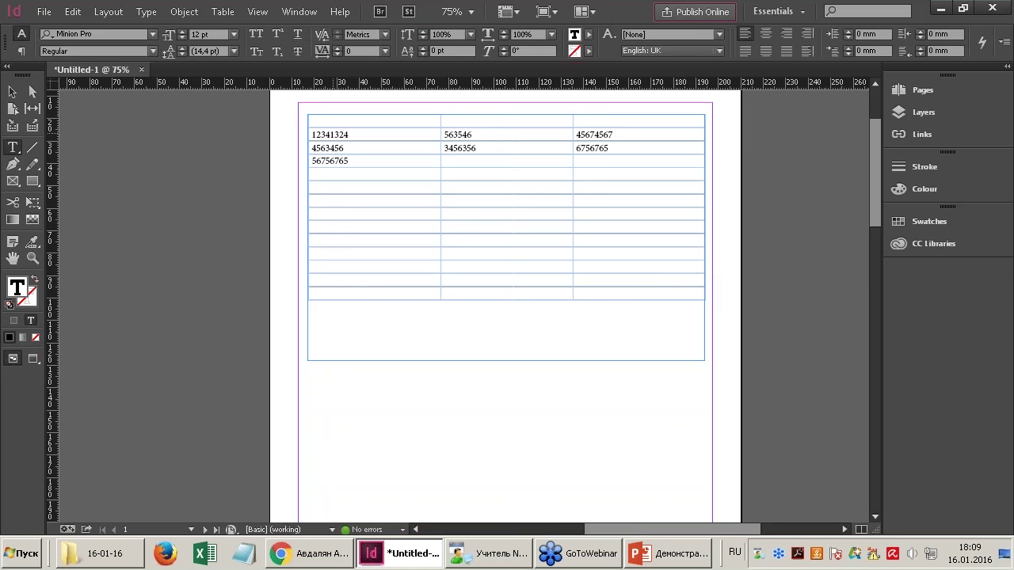
text(45646)
key(Tab)
text(567567567)
Select the whole header row and merge its three cells into one.
key(ctrl+equal)
key(ctrl+equal)
drag(371, 124, 269, 140)
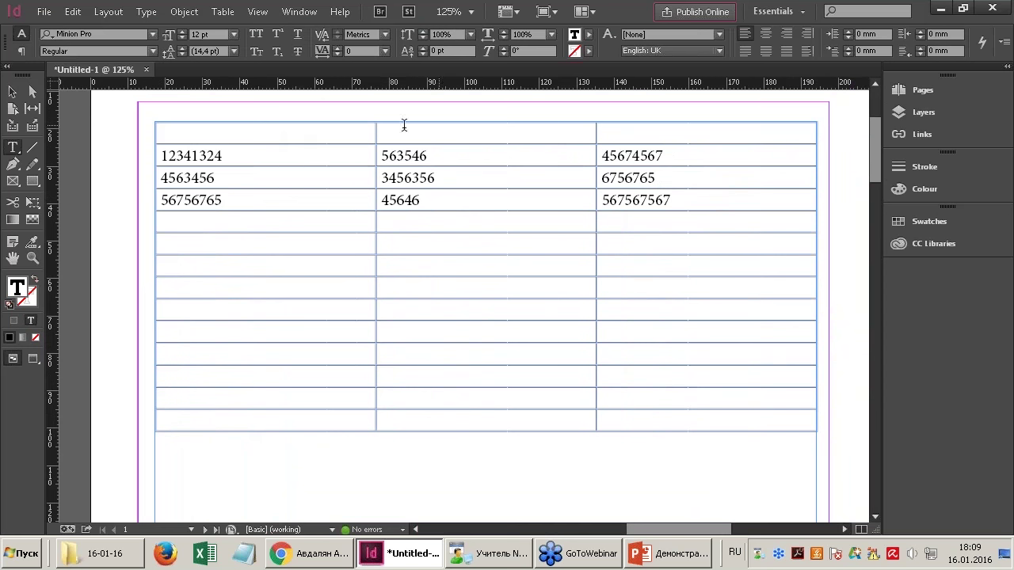
drag(372, 134, 657, 132)
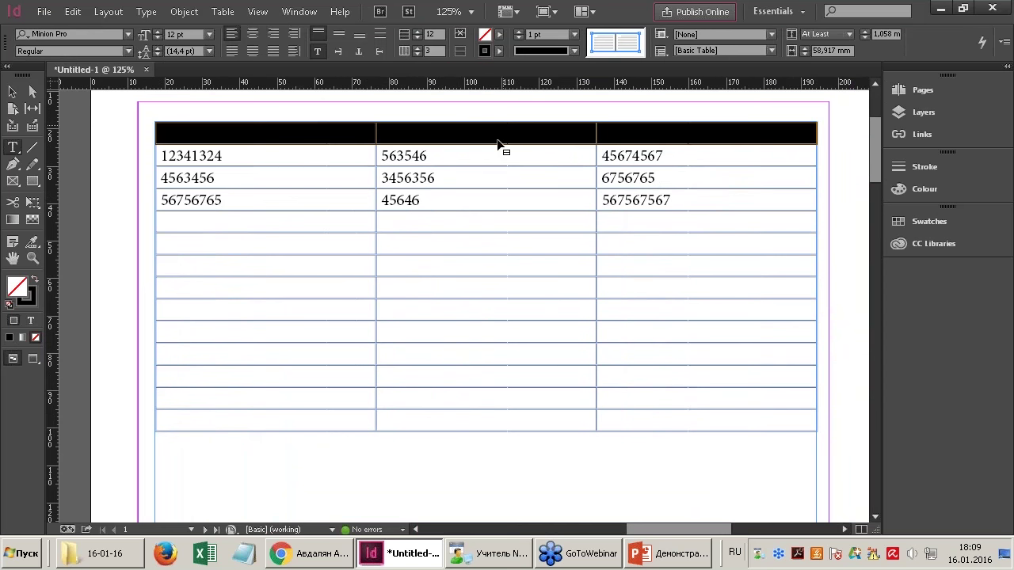
click(164, 134)
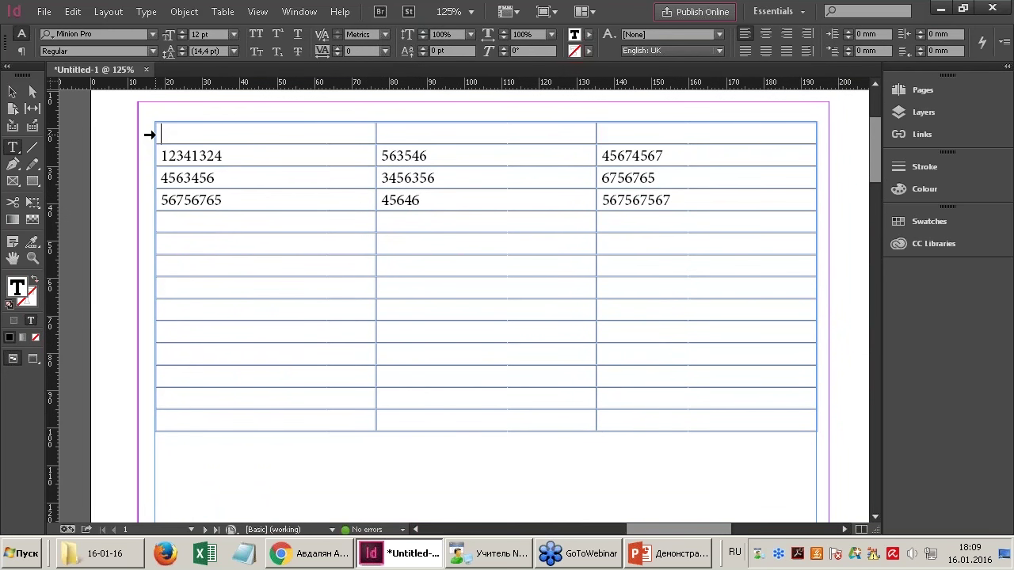
click(150, 134)
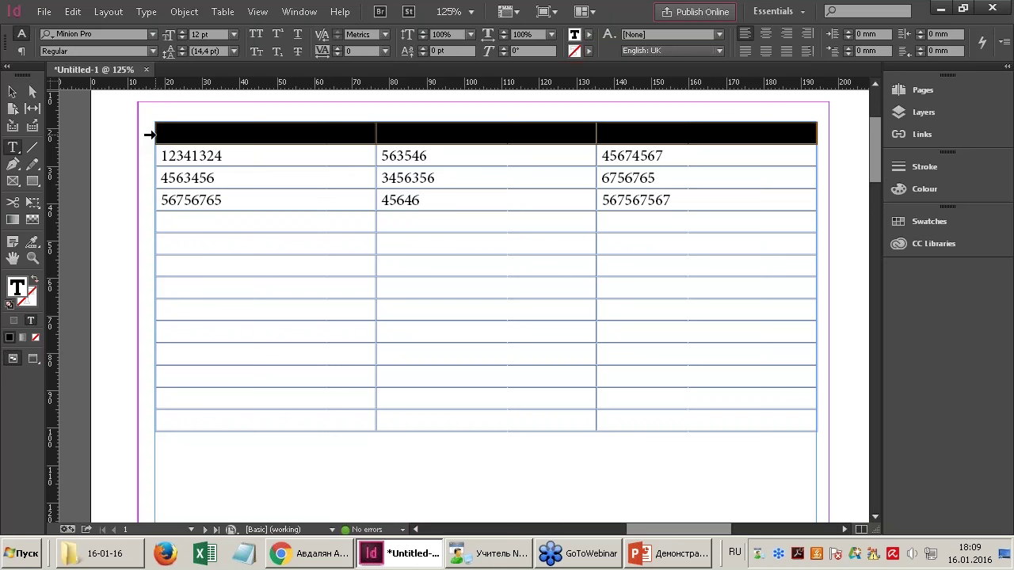
click(225, 14)
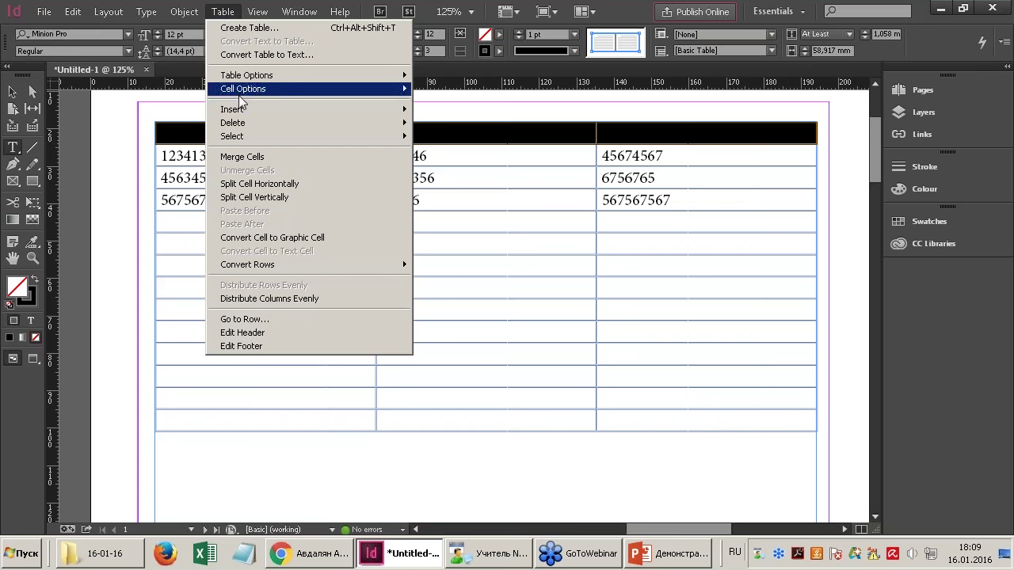
click(289, 157)
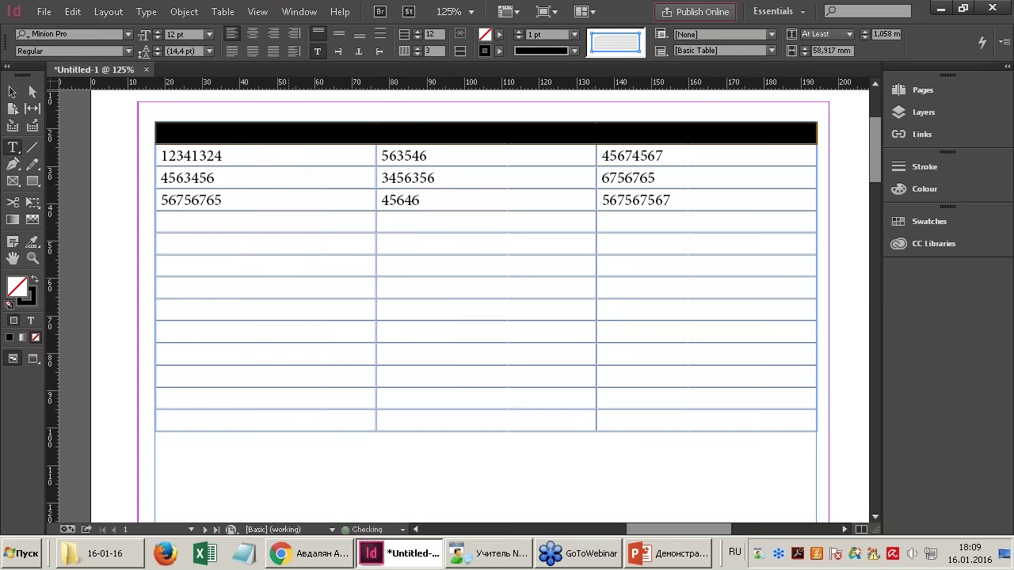
Enter the heading ЗАГОЛОВОК in the merged header cell and centre it horizontally.
click(458, 132)
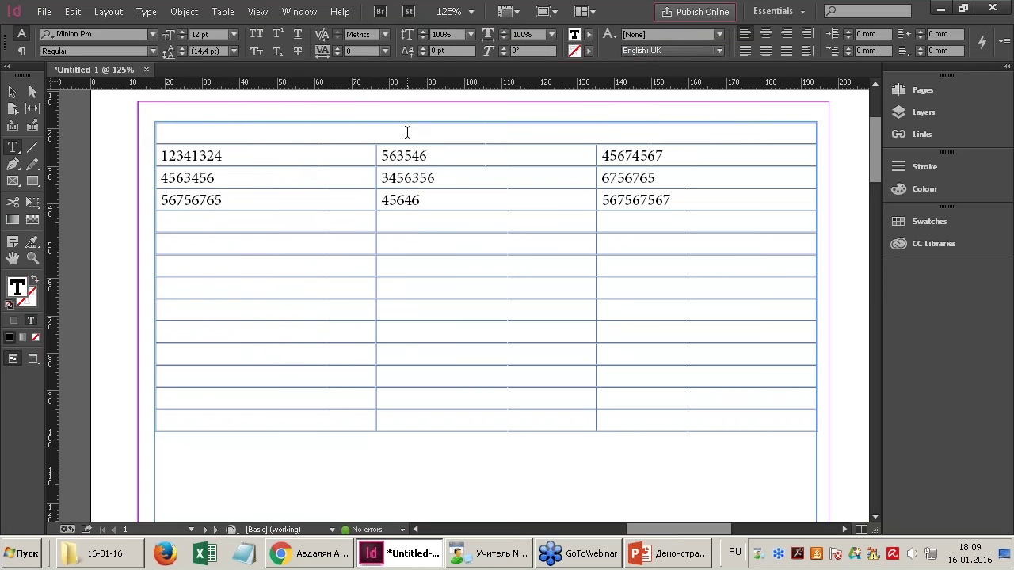
text(ЗАГОЛОВОК)
key(ctrl+a)
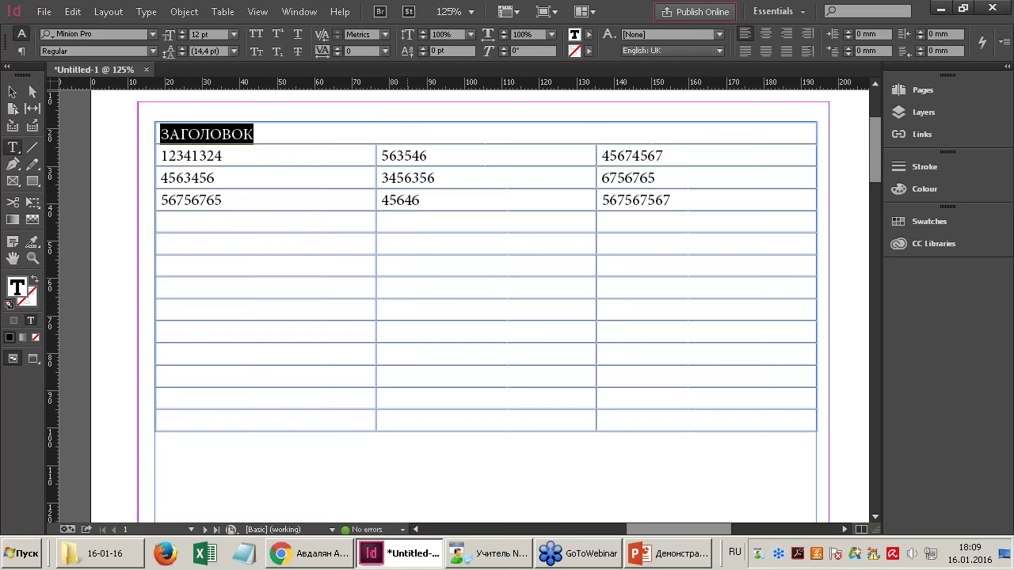
click(21, 50)
click(66, 34)
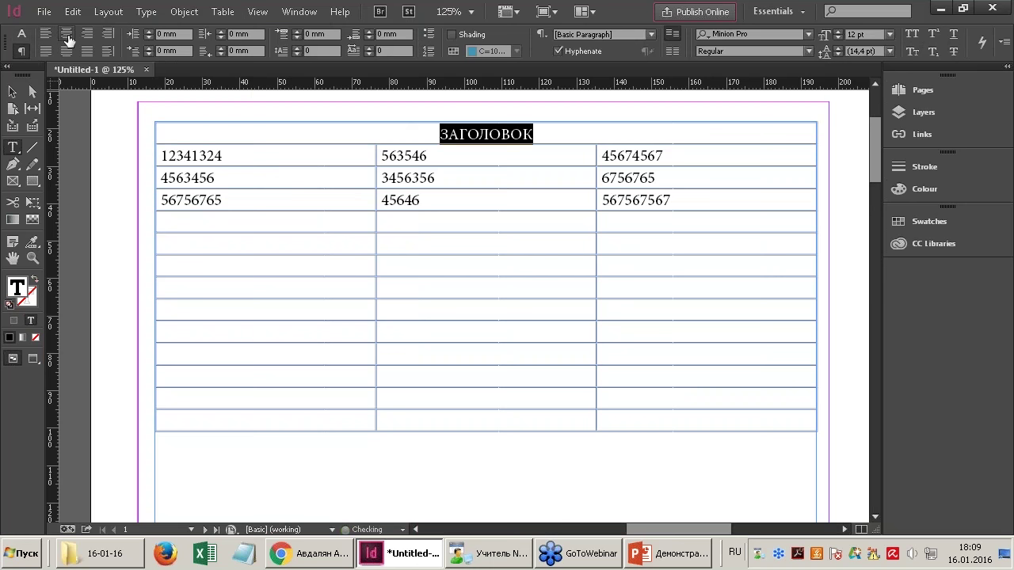
Set the font size of the heading ЗАГОЛОВОК to 31 pt.
click(21, 34)
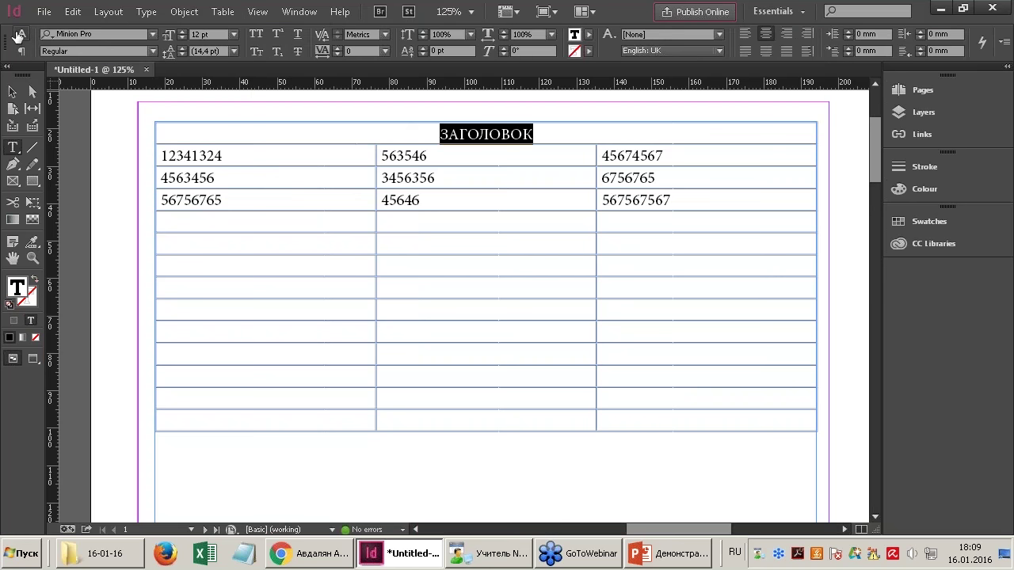
click(181, 32)
click(182, 31)
click(182, 31)
click(182, 31)
click(182, 31)
click(182, 31)
click(182, 31)
click(182, 31)
click(182, 31)
click(182, 31)
click(182, 31)
click(182, 31)
click(182, 31)
click(182, 31)
click(183, 31)
click(182, 31)
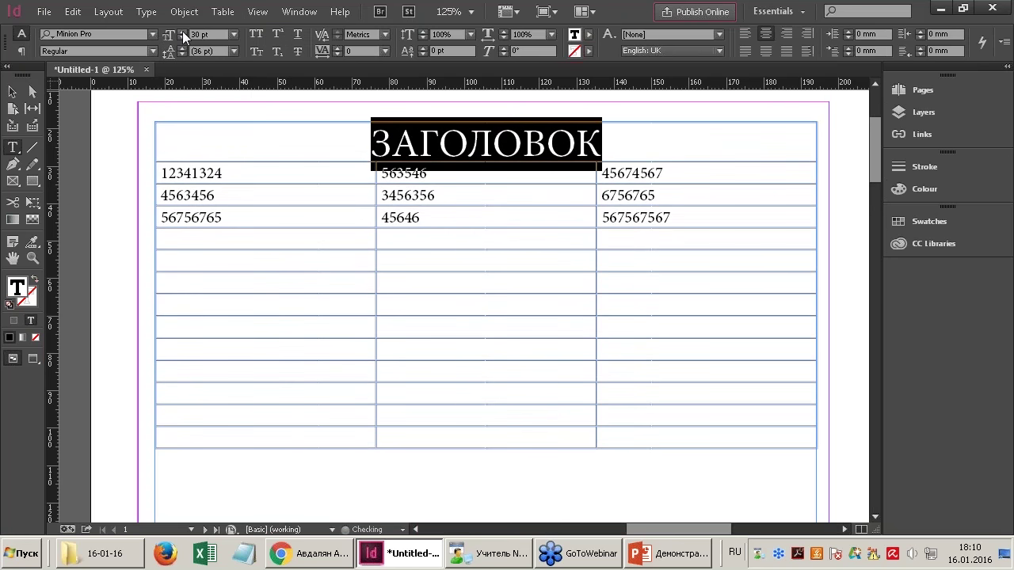
click(182, 31)
click(182, 31)
click(182, 31)
click(182, 31)
click(182, 31)
click(182, 31)
click(182, 31)
click(182, 31)
click(182, 31)
click(182, 31)
click(182, 31)
click(182, 31)
click(182, 31)
click(182, 38)
click(181, 38)
click(181, 38)
click(181, 38)
click(182, 38)
click(181, 38)
click(182, 38)
click(182, 38)
click(181, 39)
click(182, 38)
click(181, 38)
click(181, 38)
click(181, 38)
click(182, 38)
click(182, 38)
click(182, 38)
click(182, 38)
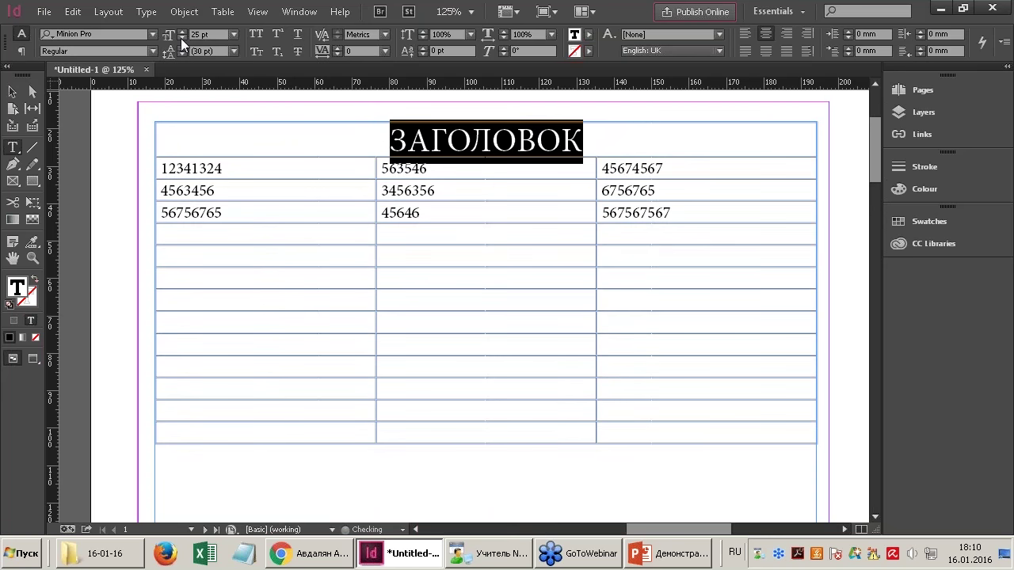
click(180, 33)
click(180, 32)
click(180, 32)
click(180, 32)
click(181, 33)
click(180, 32)
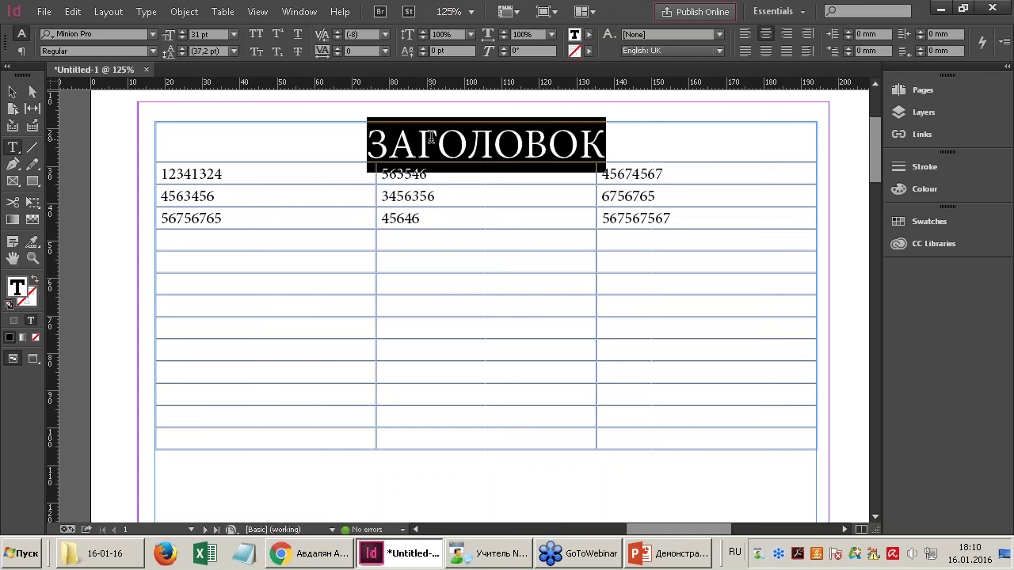
Set the tracking of the heading ЗАГОЛОВОК to 100.
click(386, 51)
click(372, 265)
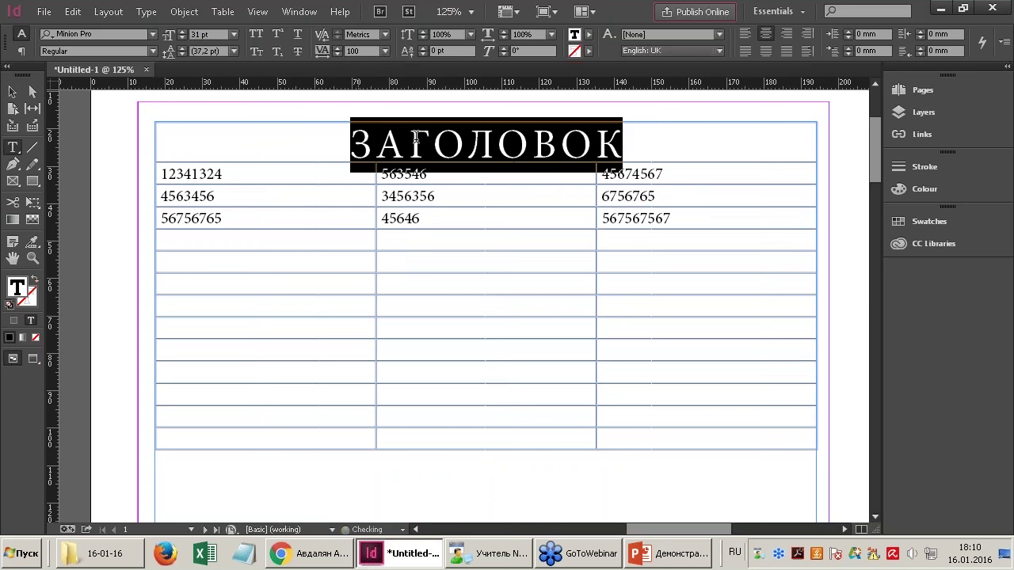
click(509, 155)
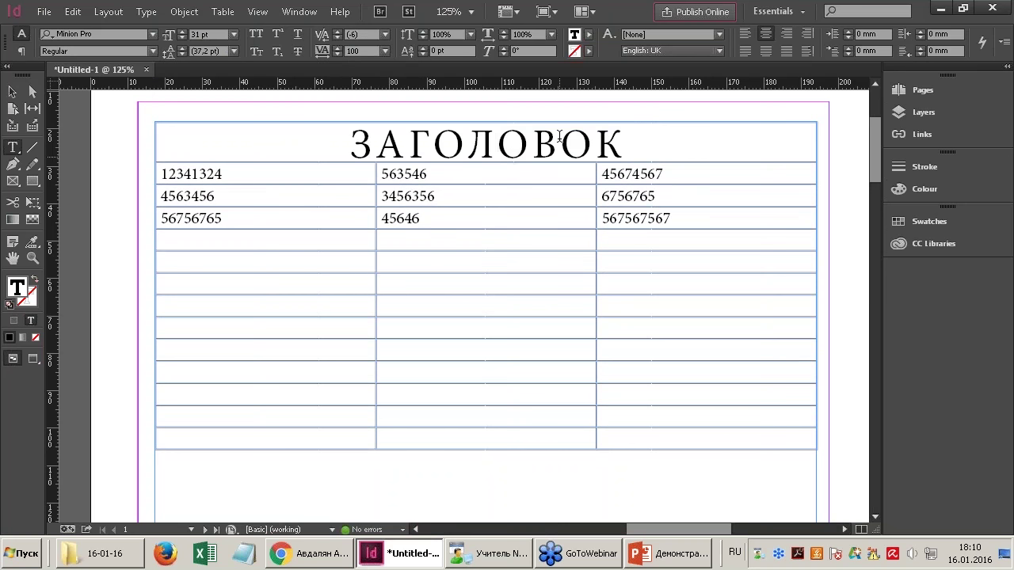
Select the whole footer row and merge its three cells into one.
scroll(380, 357, down, 1)
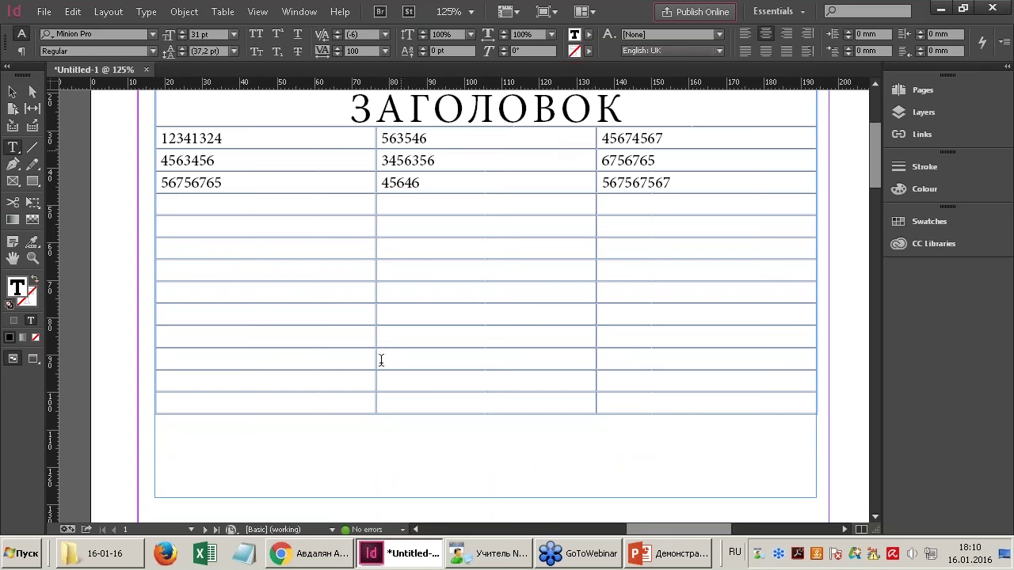
drag(185, 407, 695, 400)
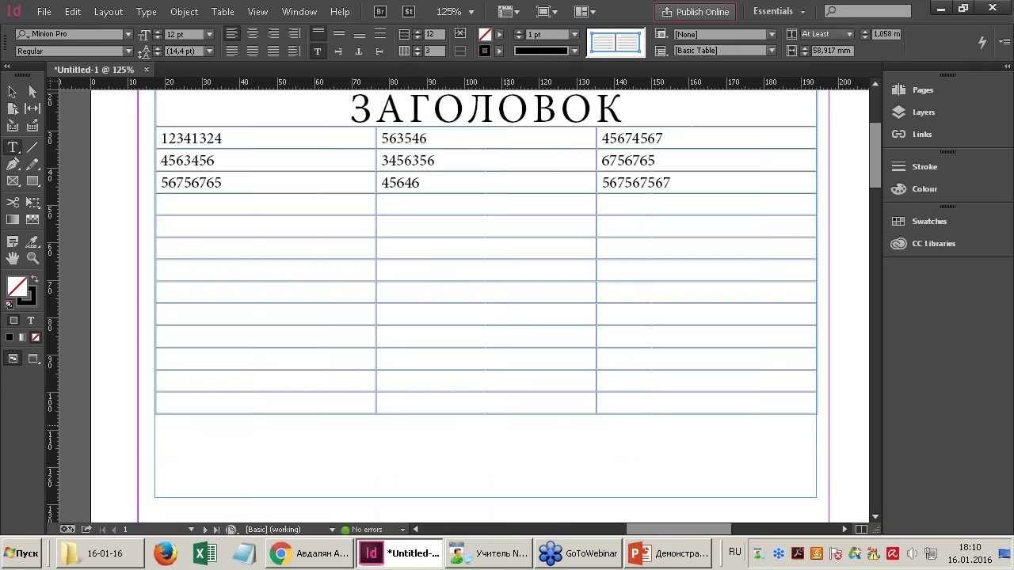
click(470, 412)
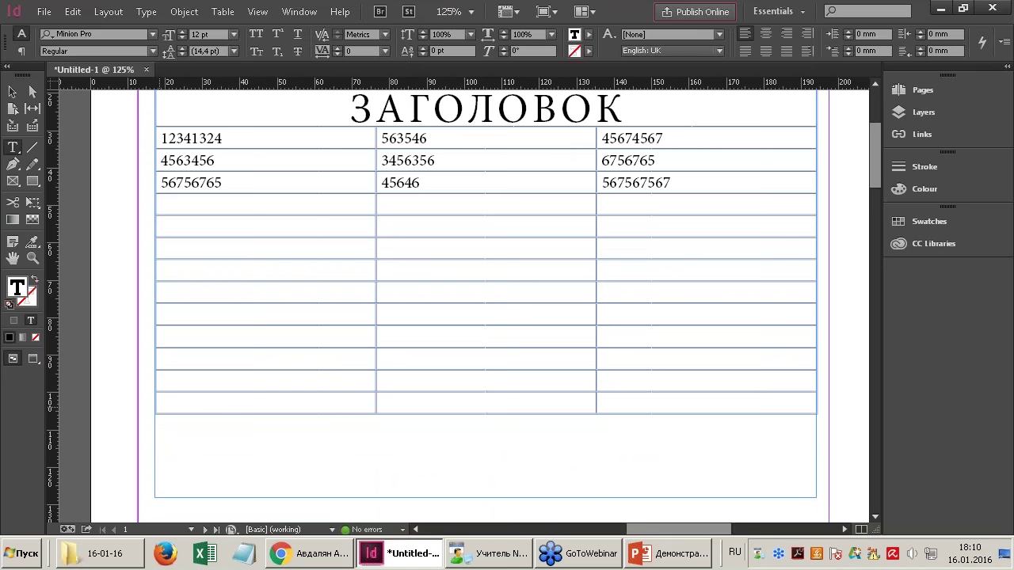
key(ctrl+3)
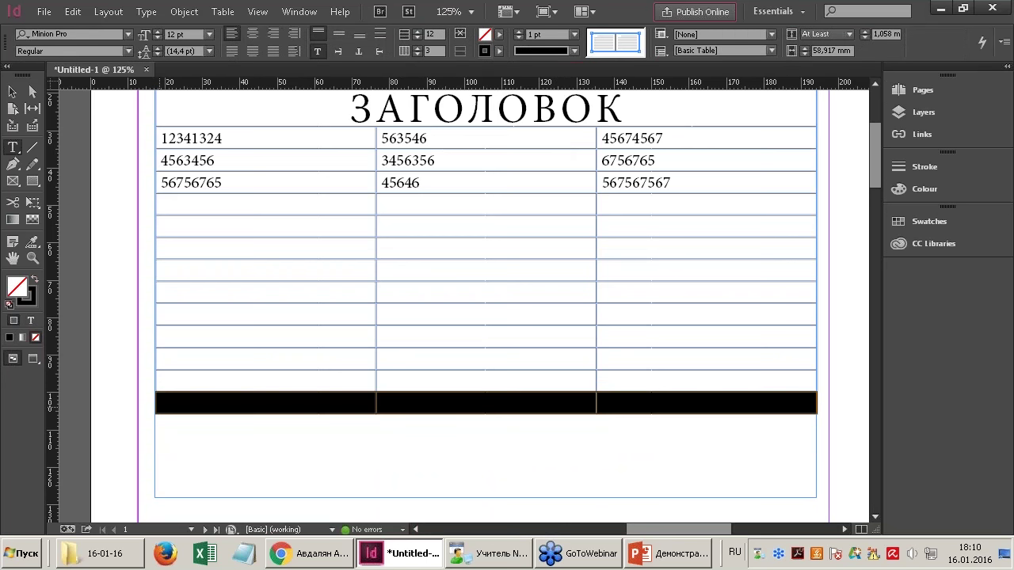
click(226, 11)
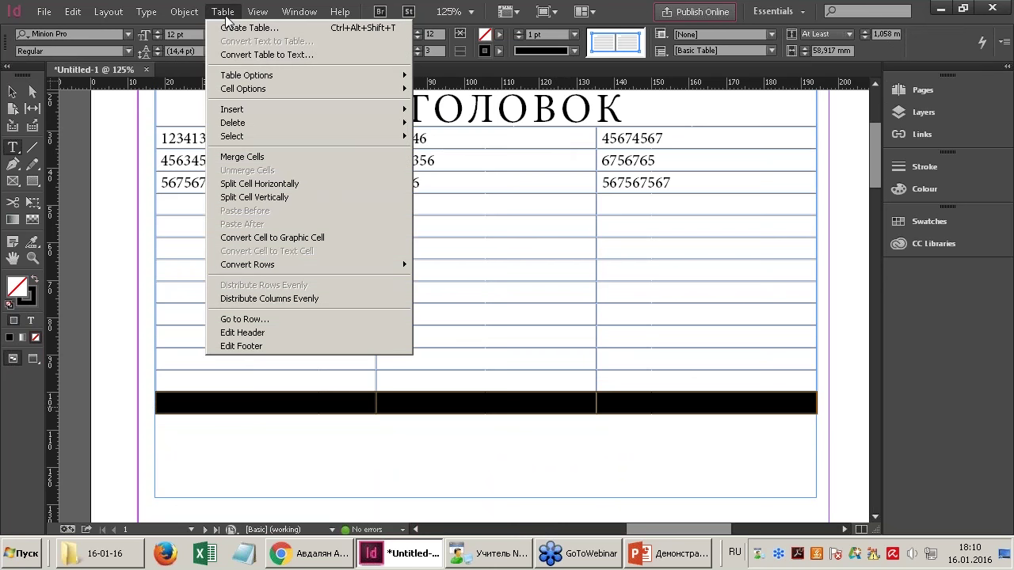
click(288, 159)
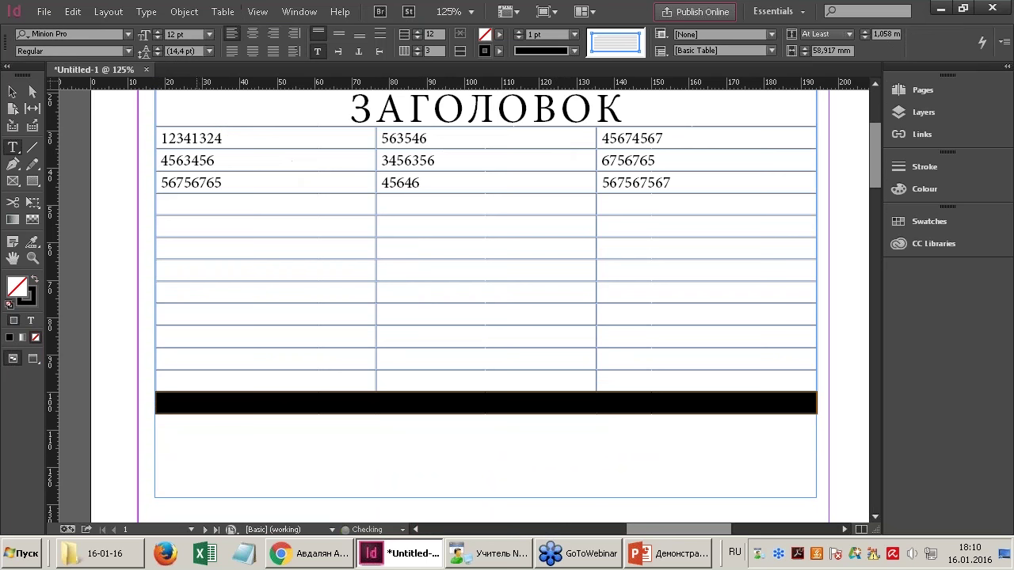
click(273, 402)
text(Итог: 34534665445767)
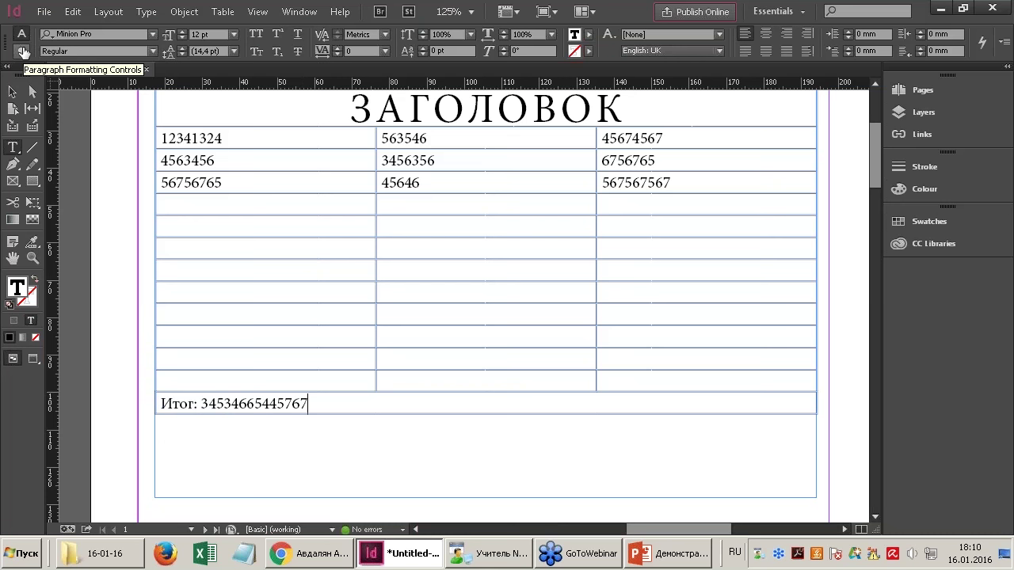
click(23, 52)
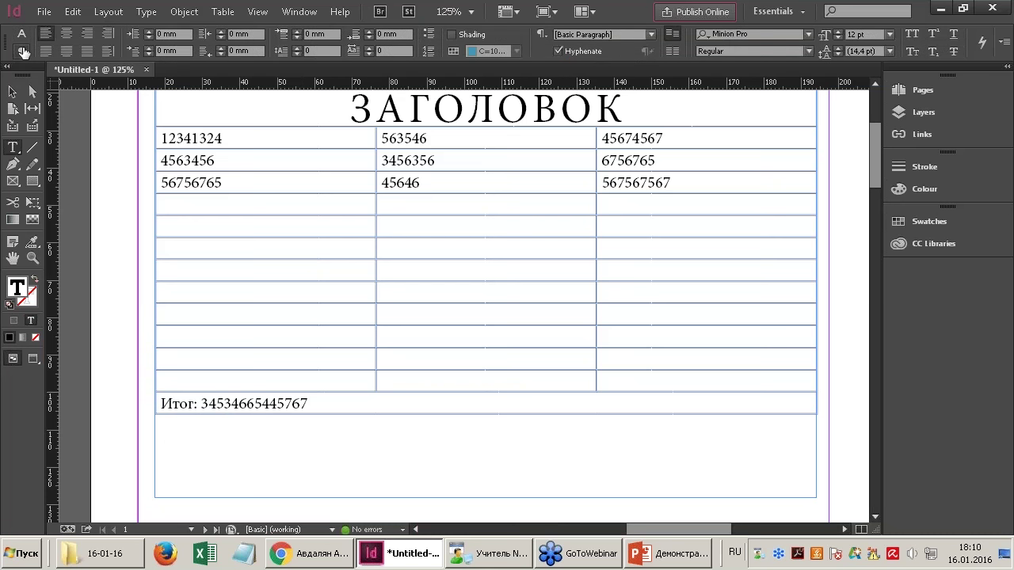
click(88, 34)
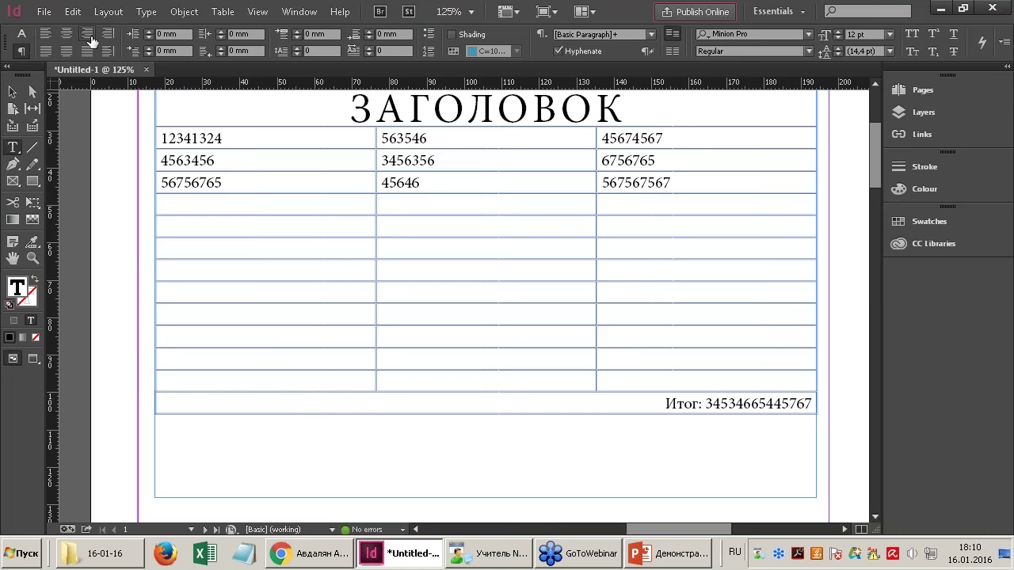
Format the footer's total text as 11 pt Italic.
triple_click(681, 403)
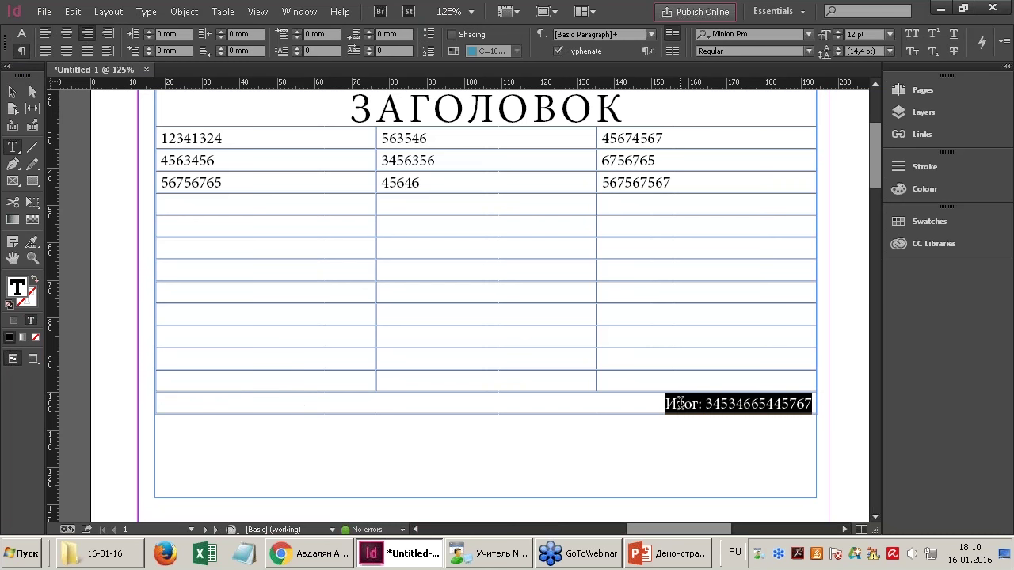
click(21, 34)
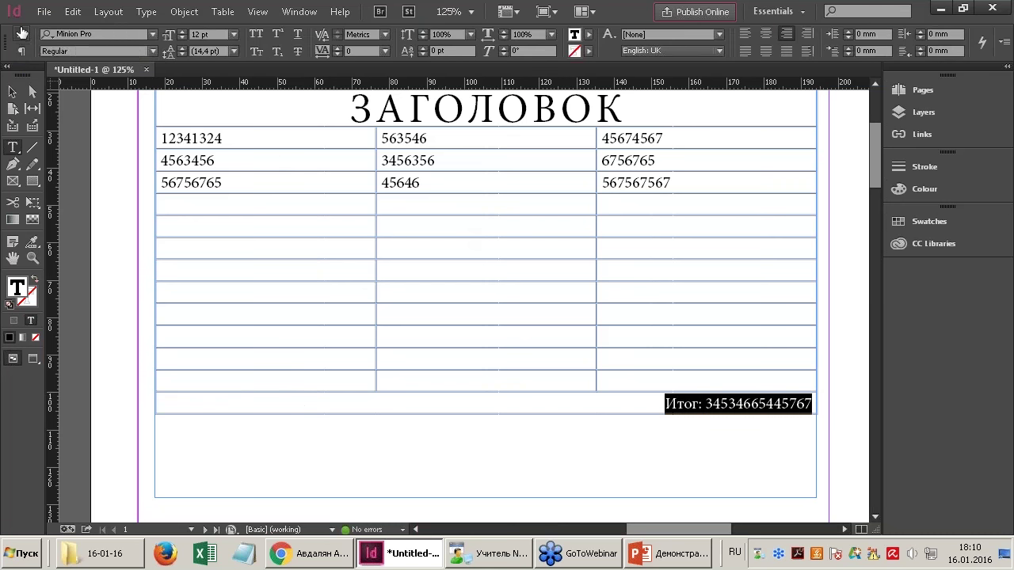
click(183, 38)
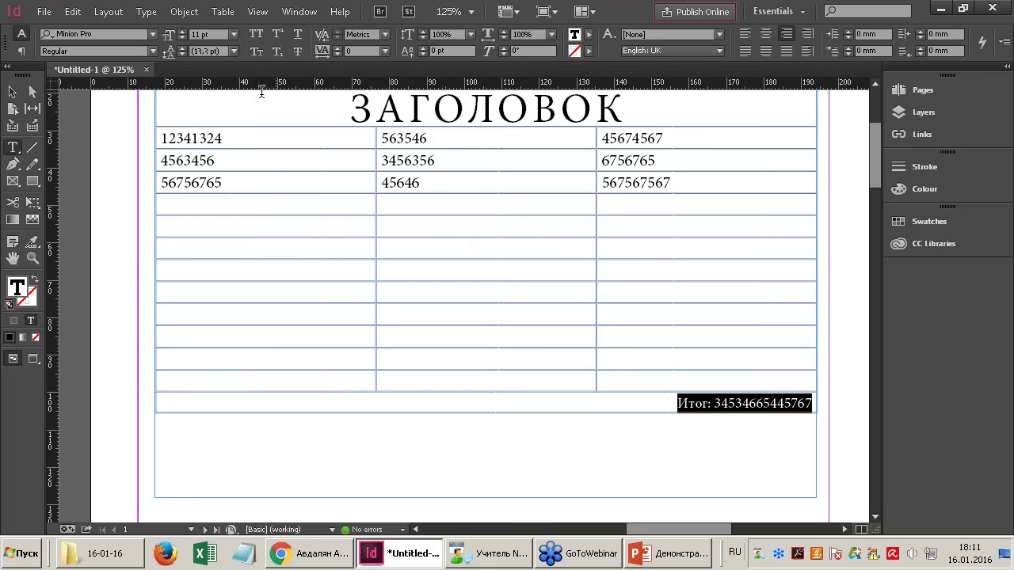
click(155, 50)
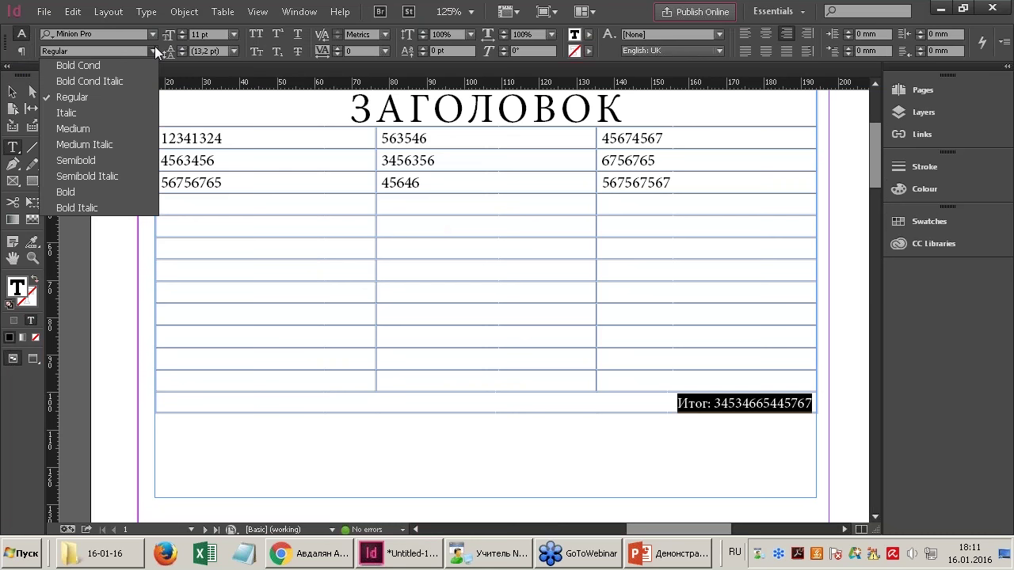
click(104, 113)
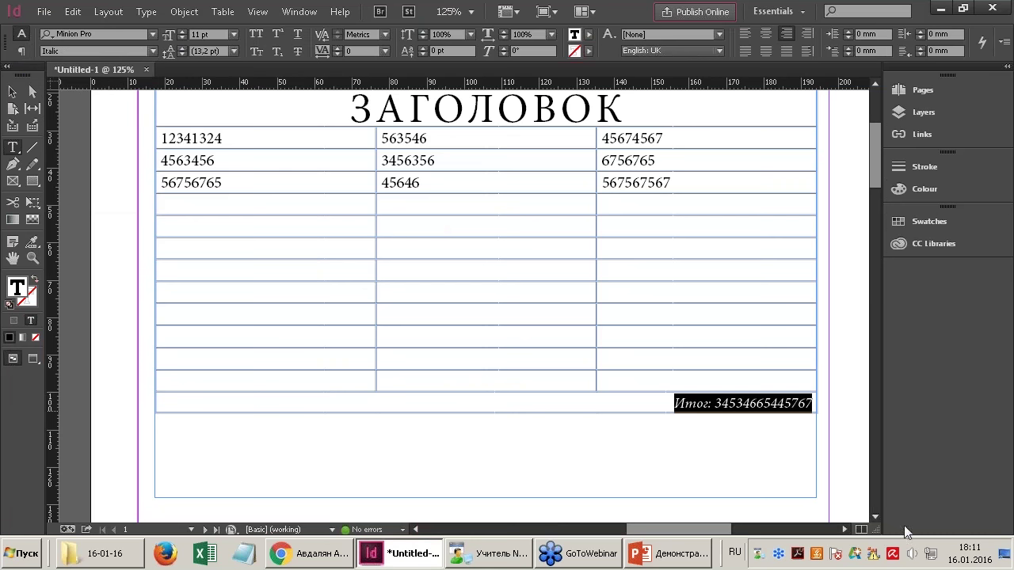
Fill the header row with the red swatch C=15 M=100 Y=100 K=0.
key(ctrl+1)
click(233, 198)
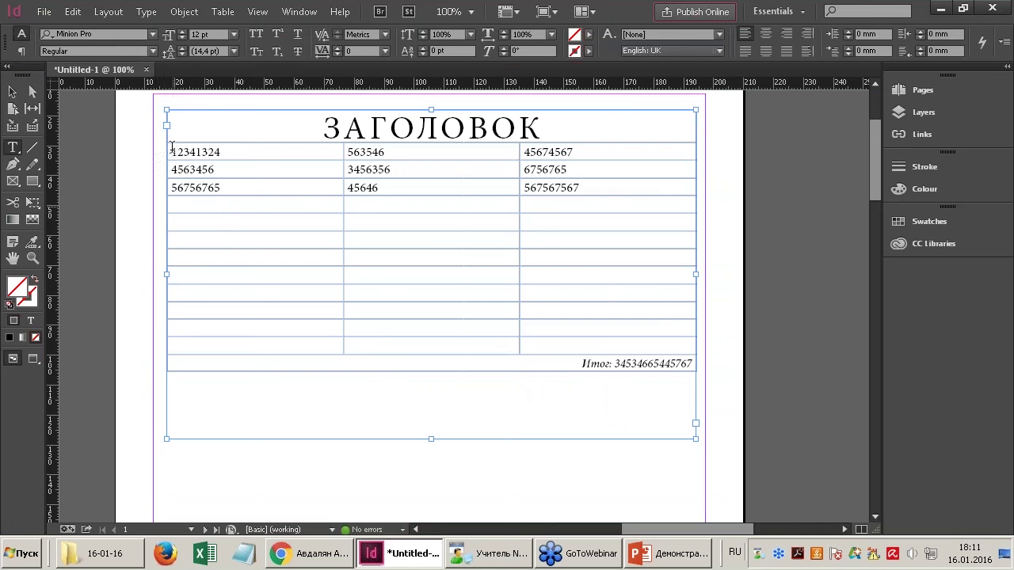
key(Escape)
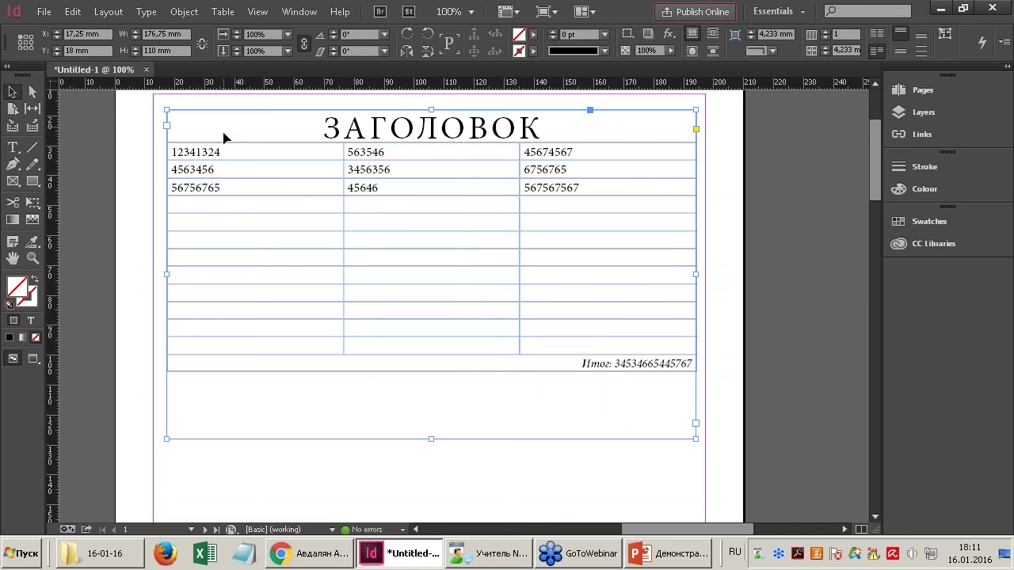
key(Return)
drag(175, 119, 322, 161)
drag(214, 118, 661, 150)
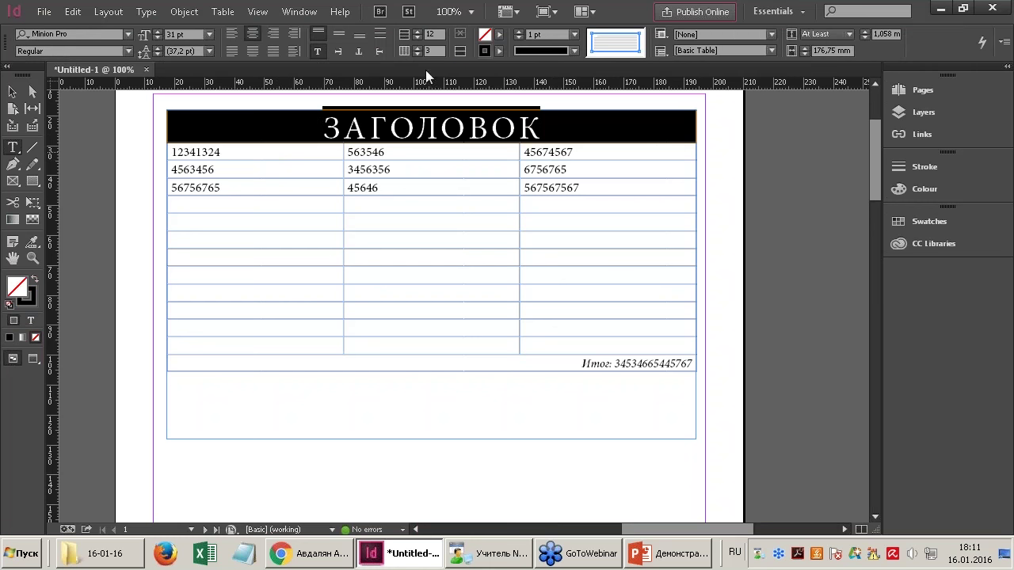
click(500, 36)
click(394, 177)
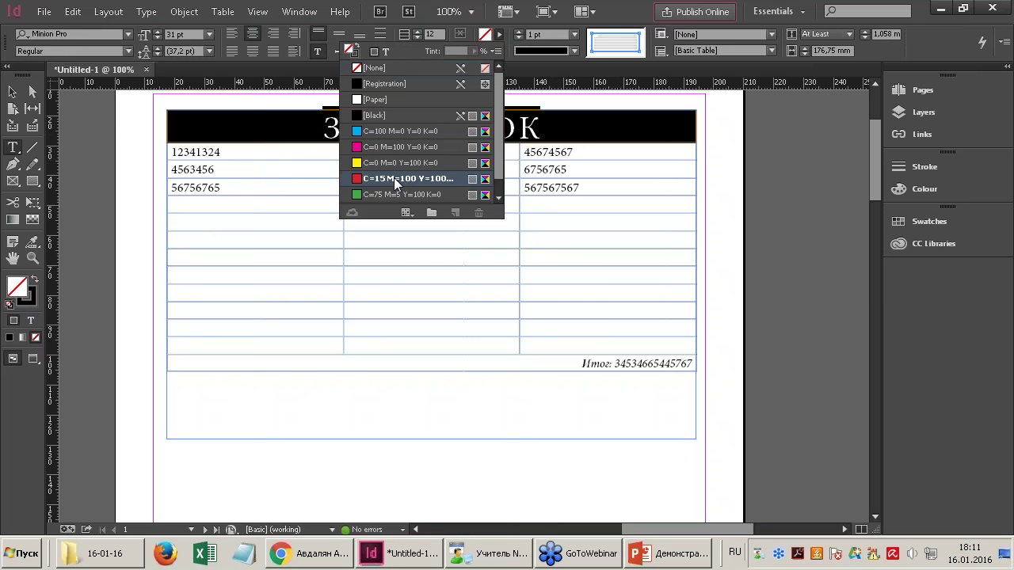
click(494, 60)
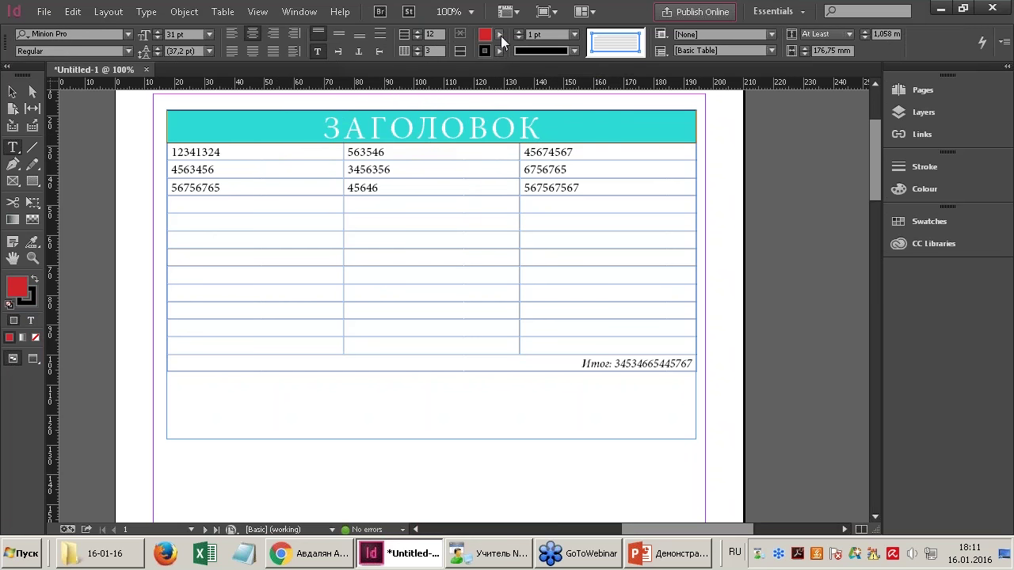
Set the tint of the header row's red fill to 45%.
click(500, 36)
click(458, 50)
text(50)
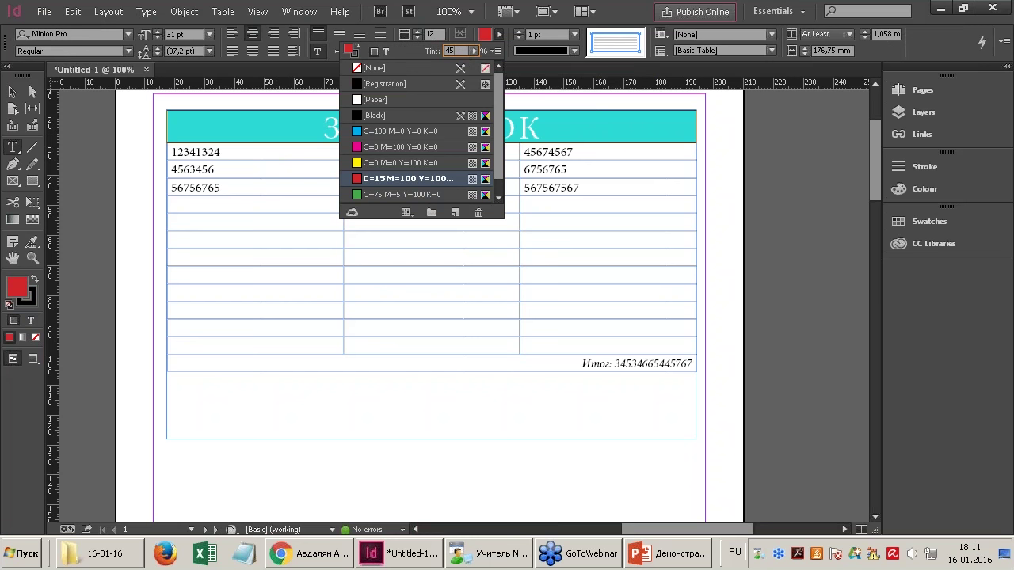
key(Return)
click(666, 128)
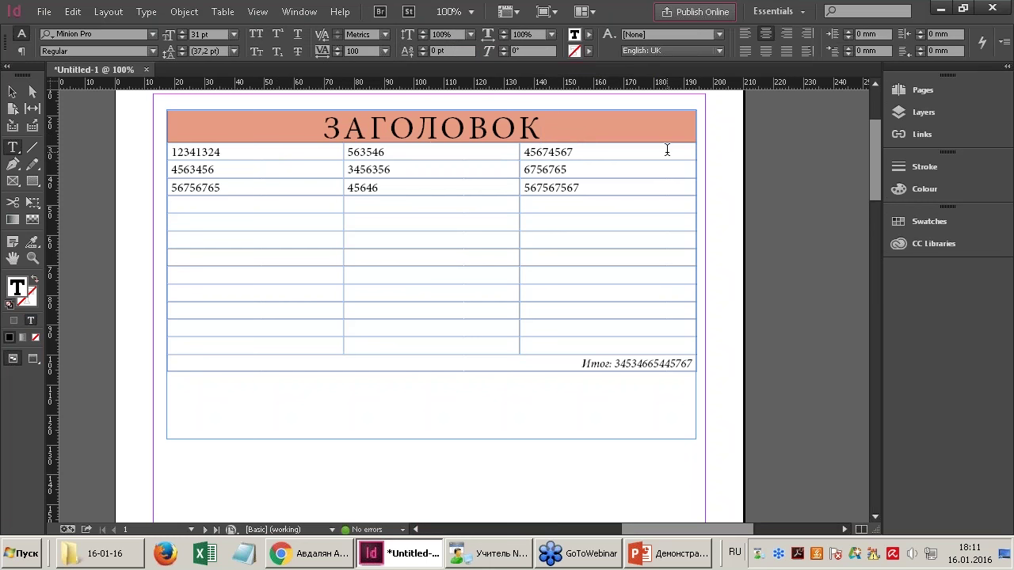
Colour the heading text ЗАГОЛОВОК with the red swatch C=15 M=100 Y=100 K=0.
drag(538, 126, 323, 131)
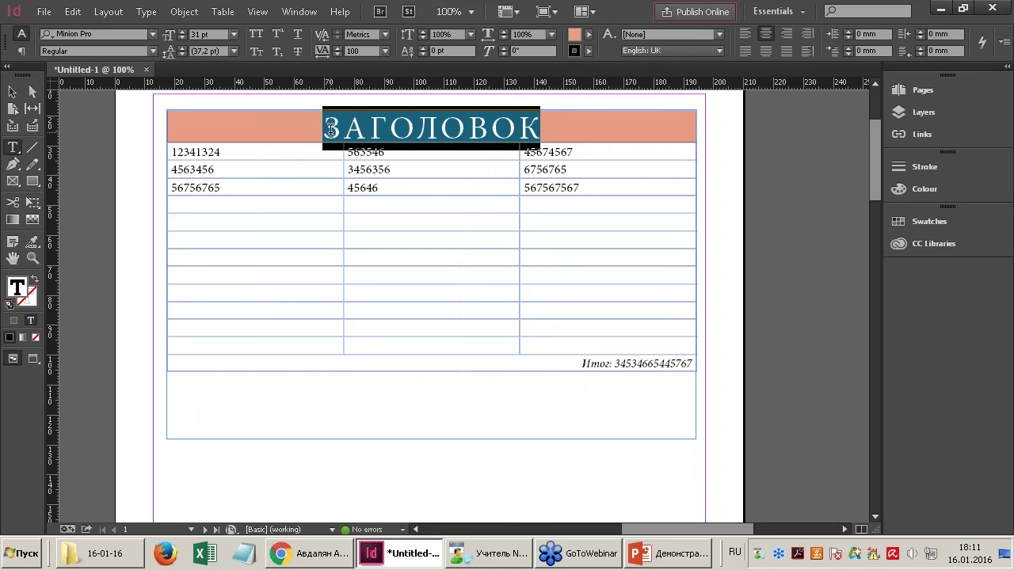
click(587, 36)
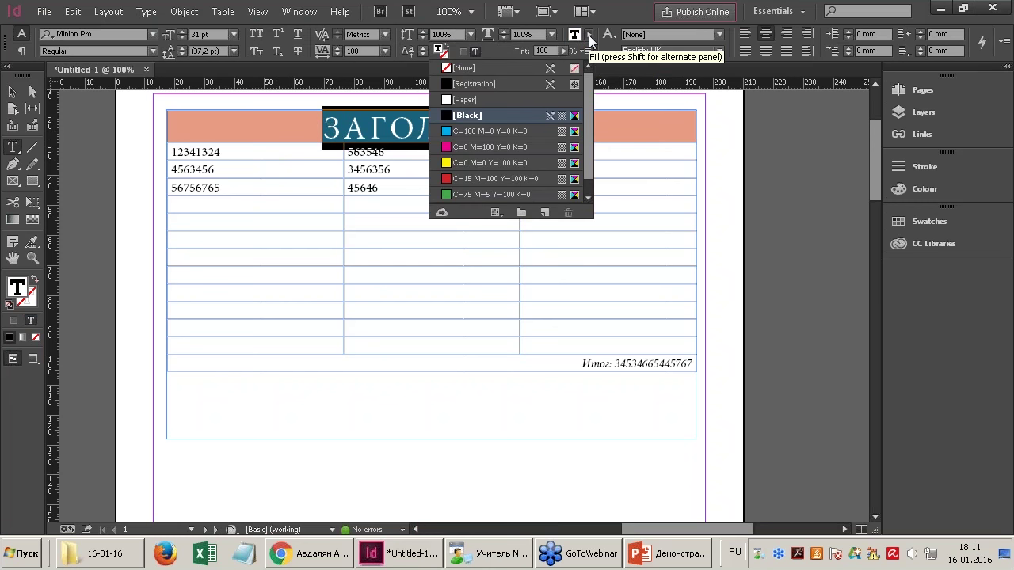
click(476, 178)
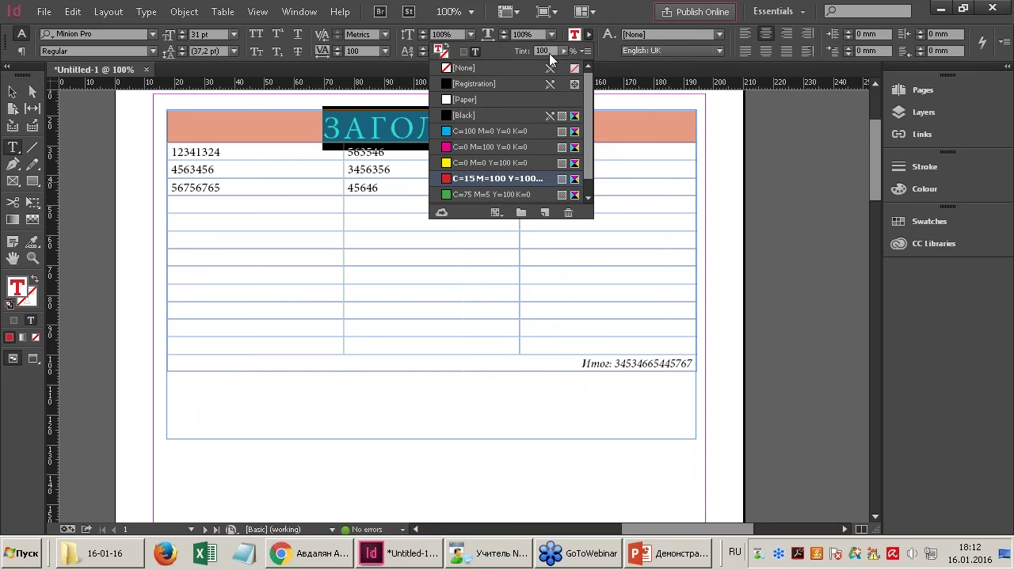
click(358, 125)
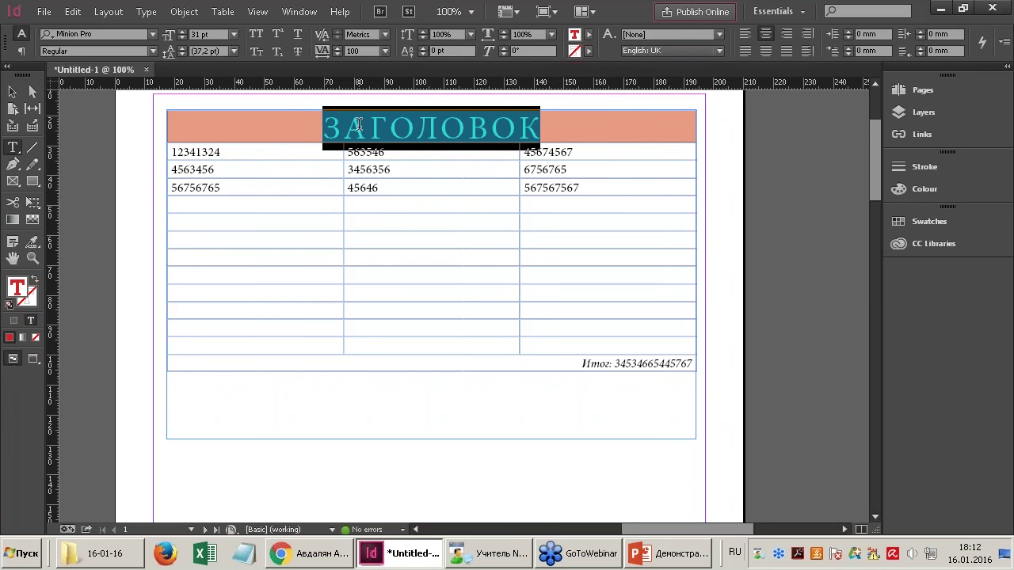
click(389, 127)
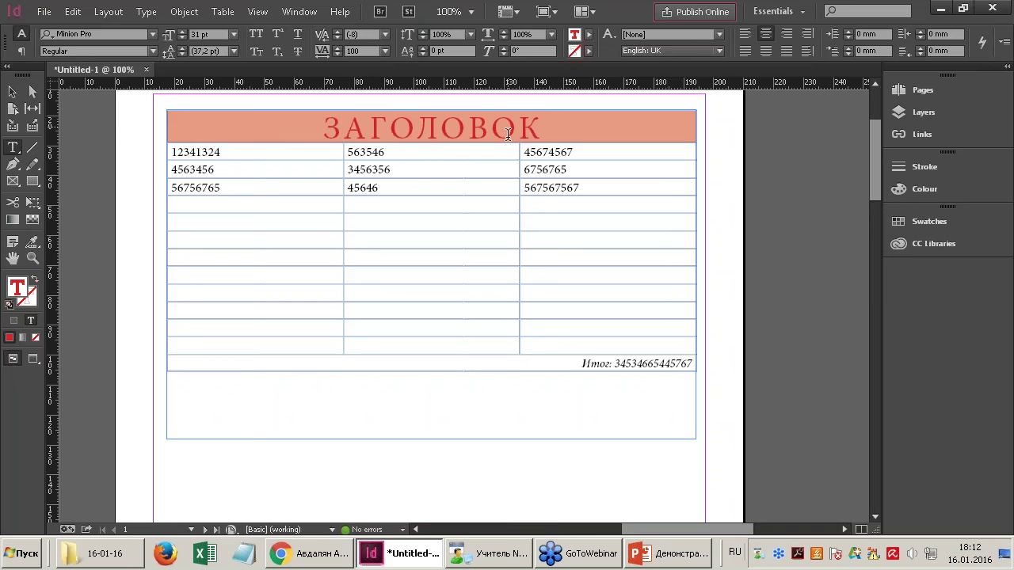
drag(281, 120, 696, 130)
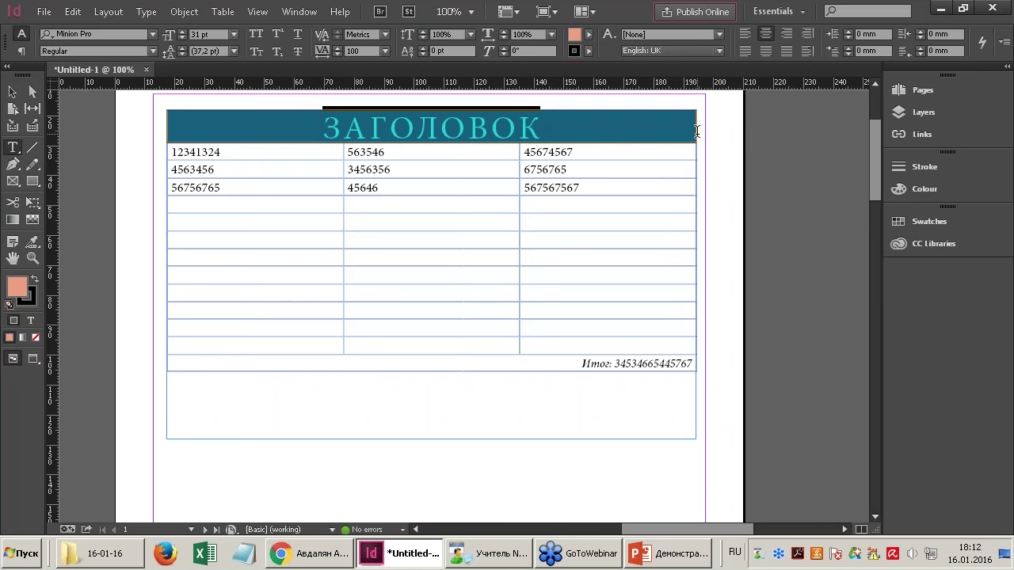
click(512, 140)
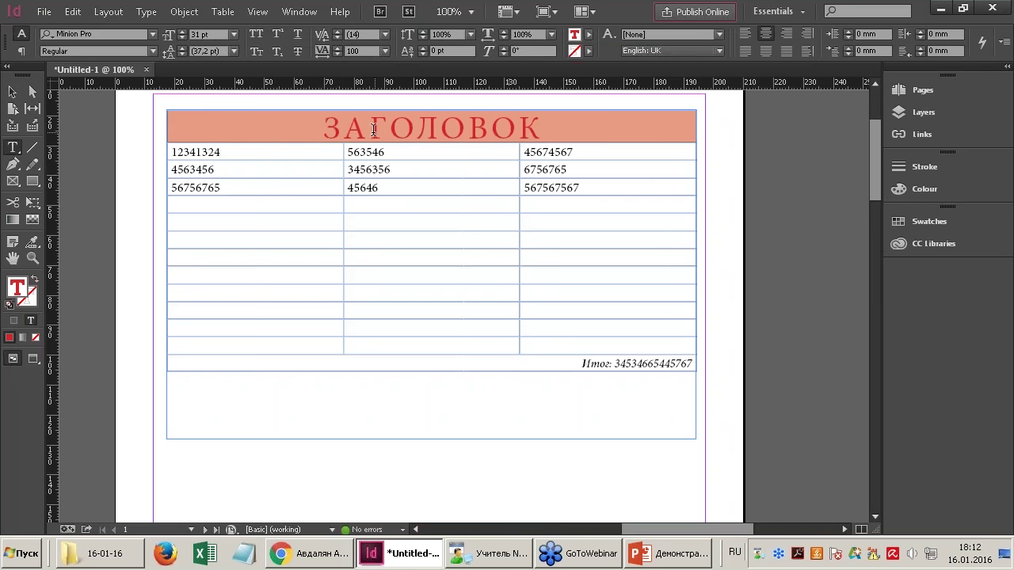
drag(325, 126, 532, 128)
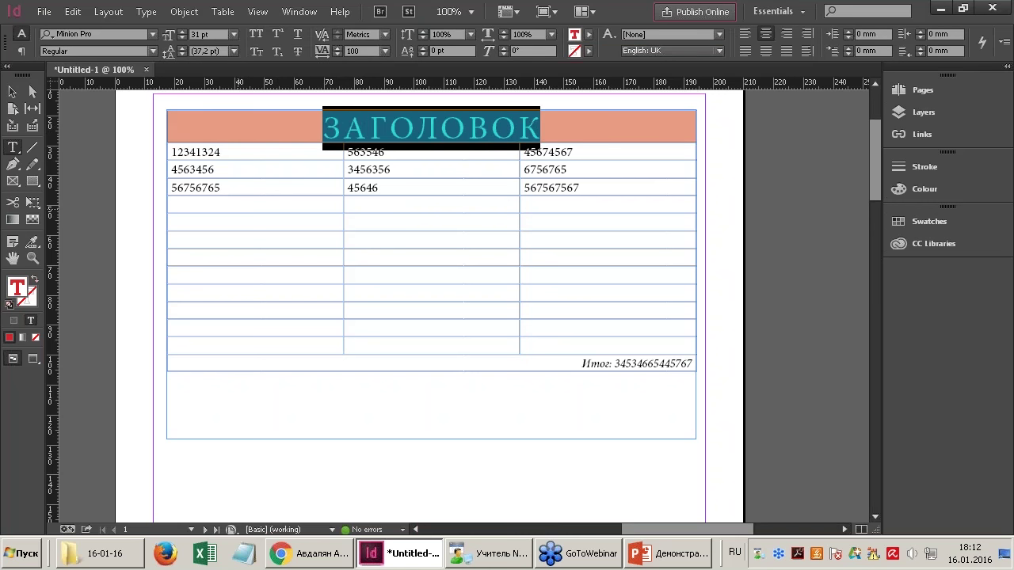
Fill the footer row with the green swatch C=75 M=5 Y=100 K=0 and try to set its tint to 50%.
drag(247, 356, 516, 356)
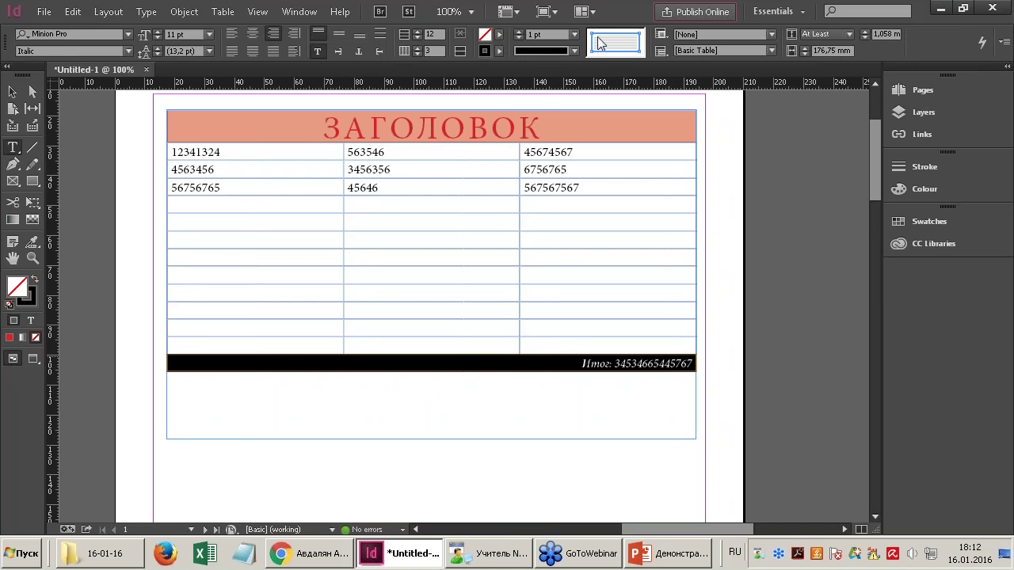
click(499, 35)
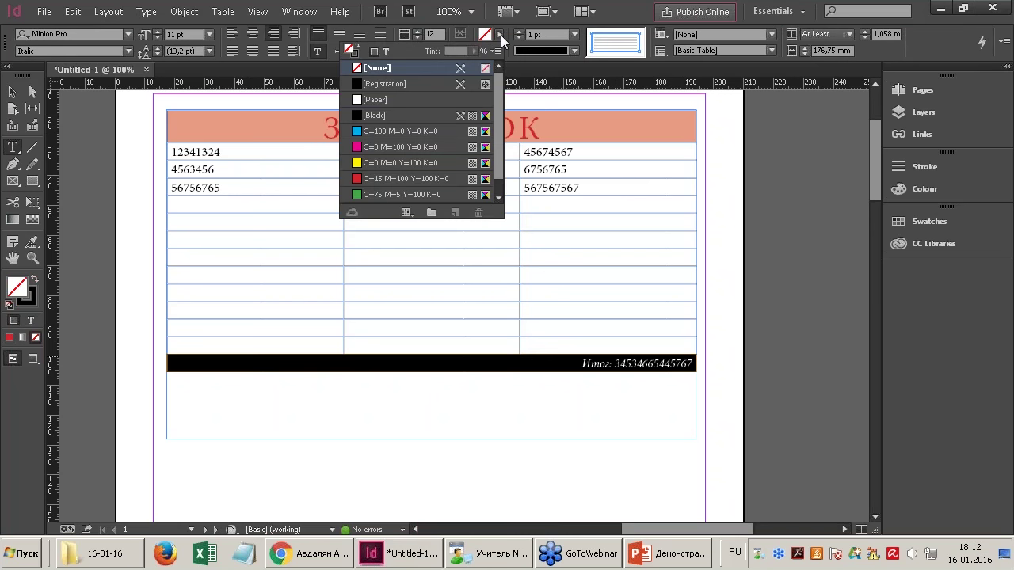
click(379, 193)
double_click(451, 50)
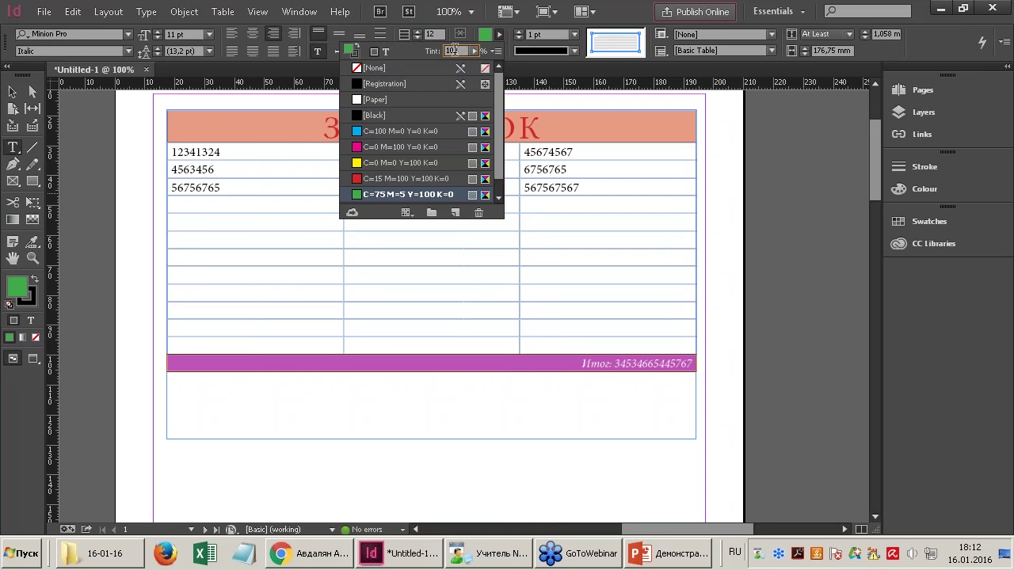
text(50)
key(Return)
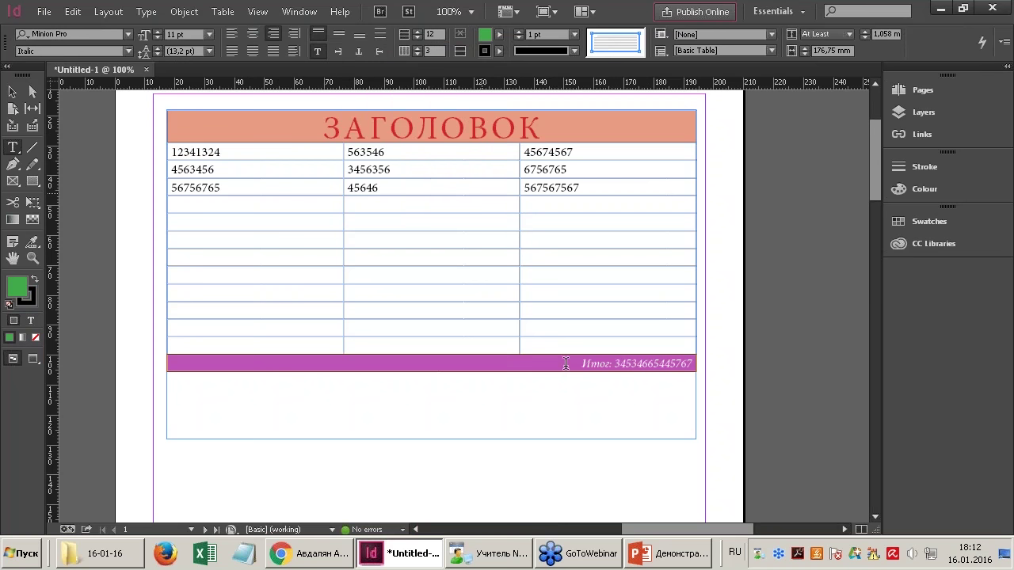
Try colouring the footer's total text with the green swatch C=75 M=5 Y=100 K=0, and undo that colour change.
click(565, 364)
drag(586, 364, 691, 363)
click(30, 320)
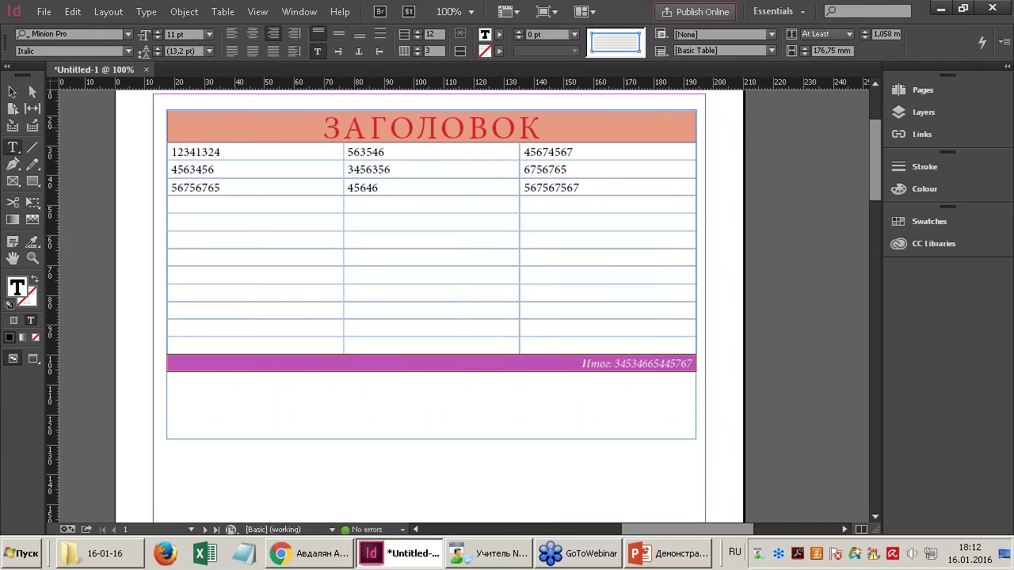
click(499, 34)
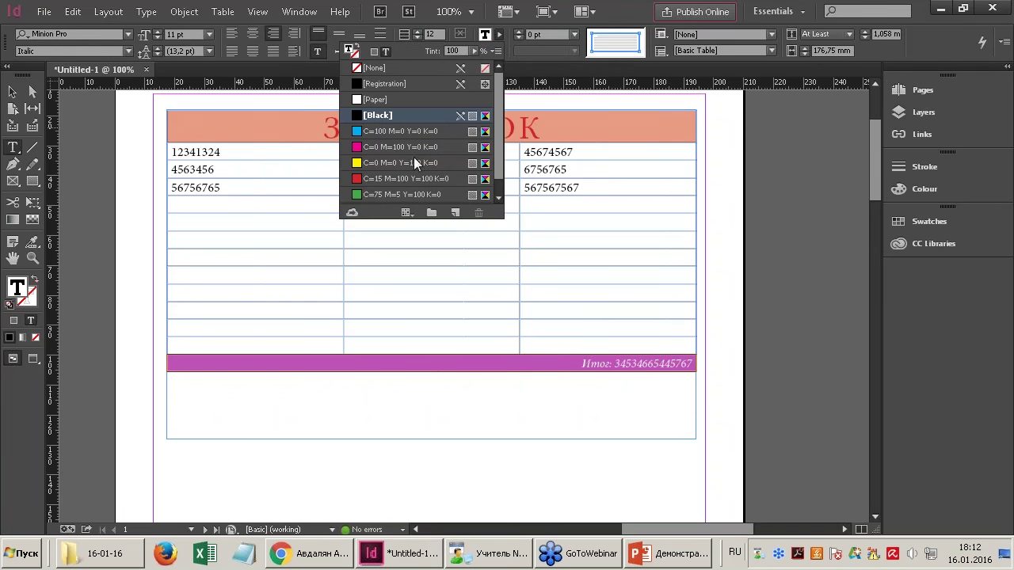
click(398, 194)
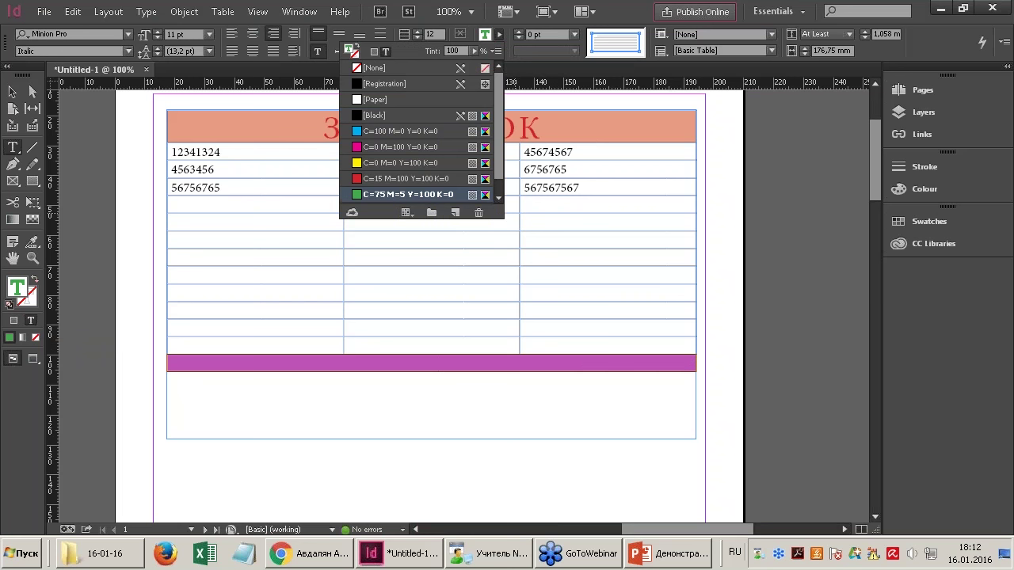
click(544, 366)
click(527, 362)
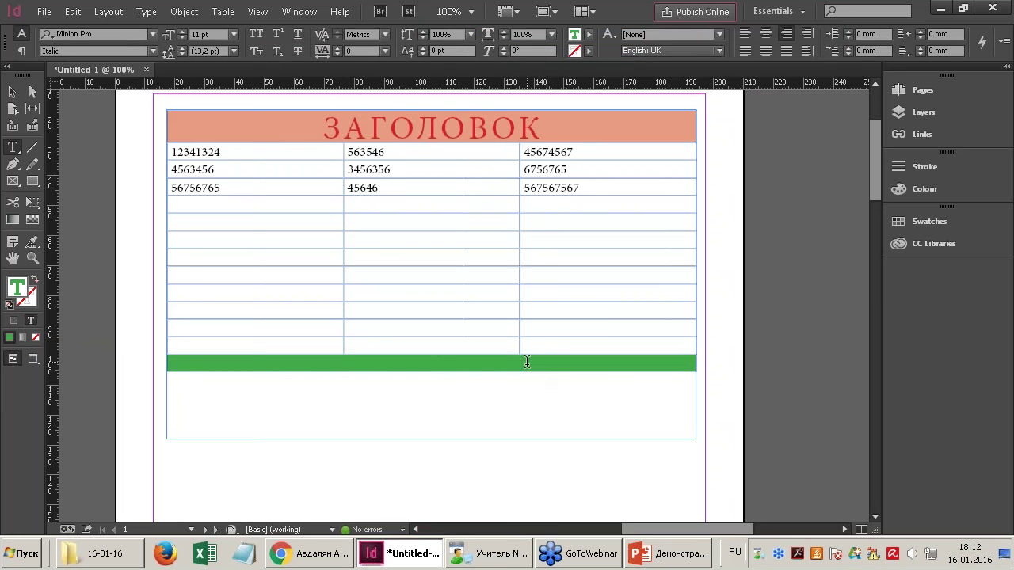
key(ctrl+z)
Fill all body rows between header and footer with the yellow swatch C=0 M=0 Y=100 K=0 at 40% tint.
click(579, 289)
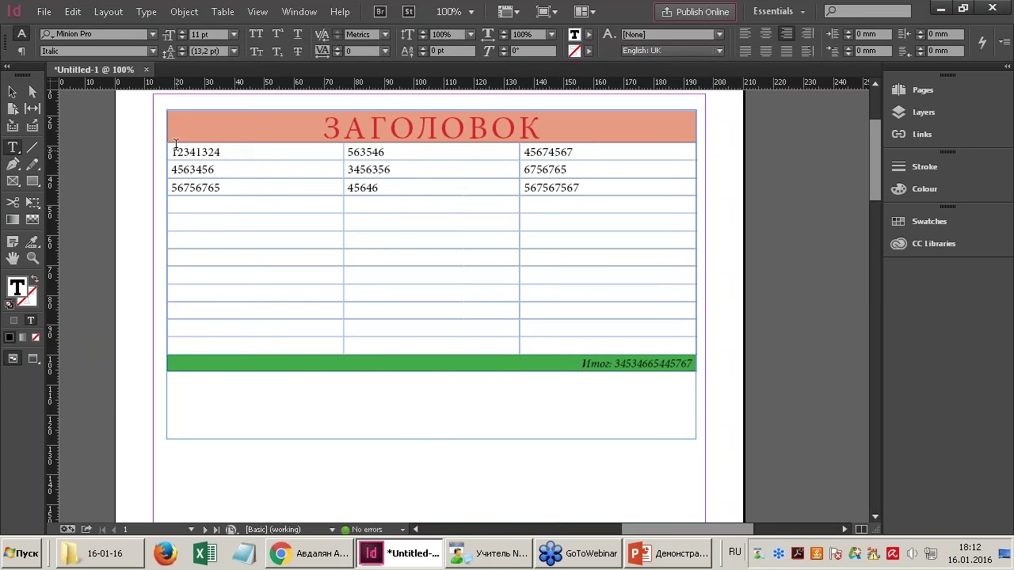
drag(170, 146, 644, 342)
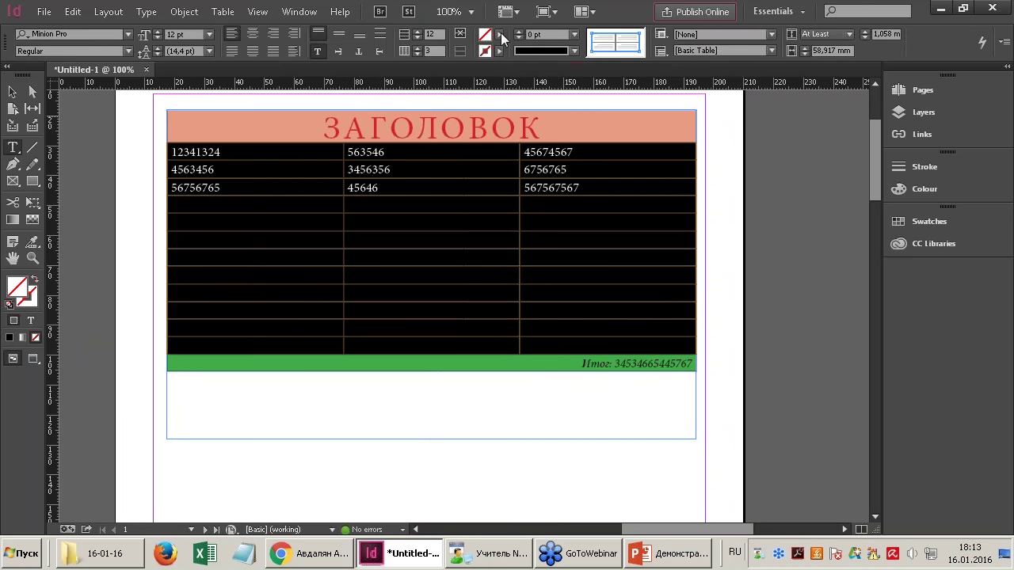
click(498, 34)
click(414, 164)
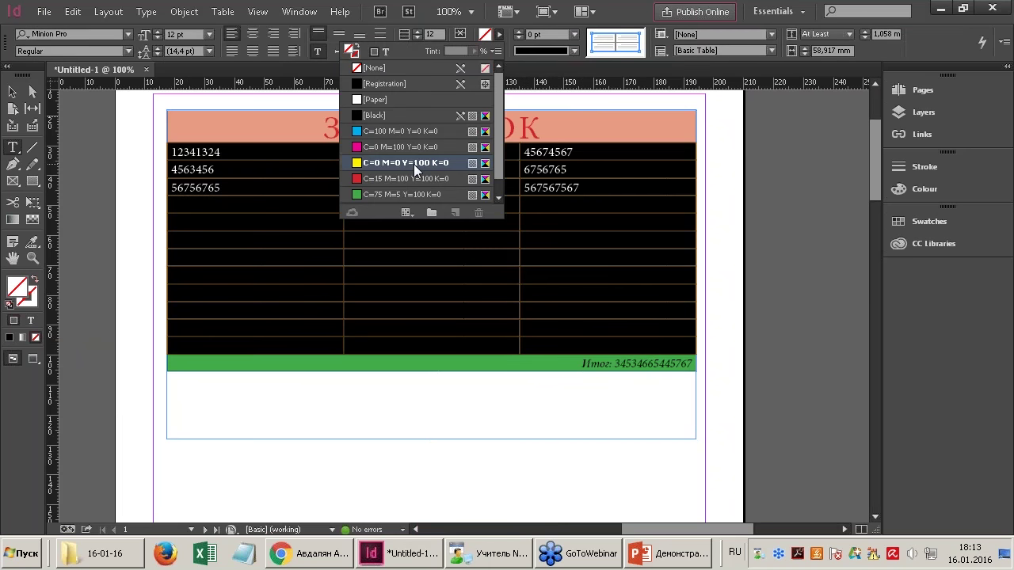
click(453, 50)
text(40)
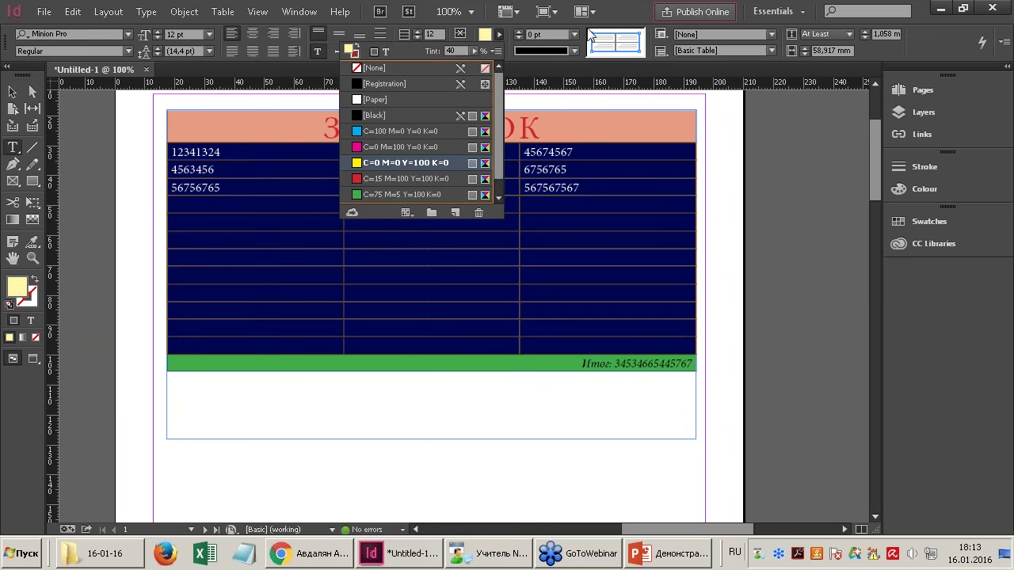
click(615, 8)
drag(206, 154, 671, 340)
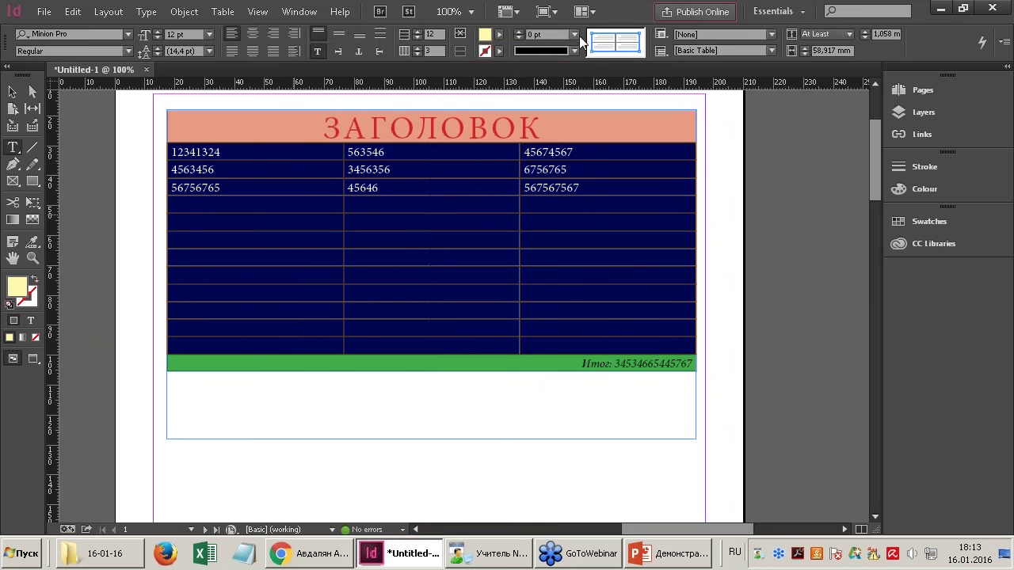
click(500, 34)
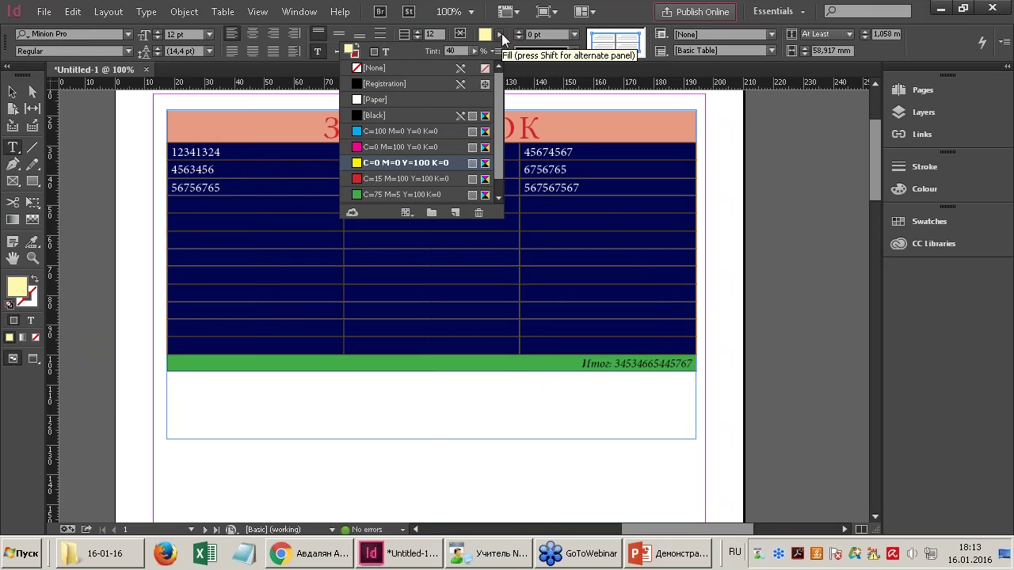
click(501, 34)
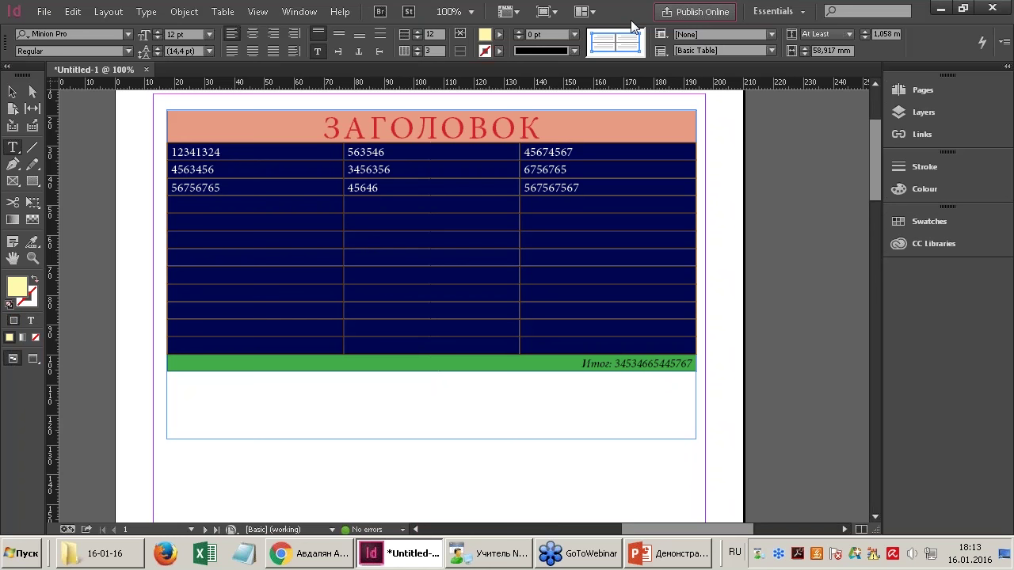
click(499, 52)
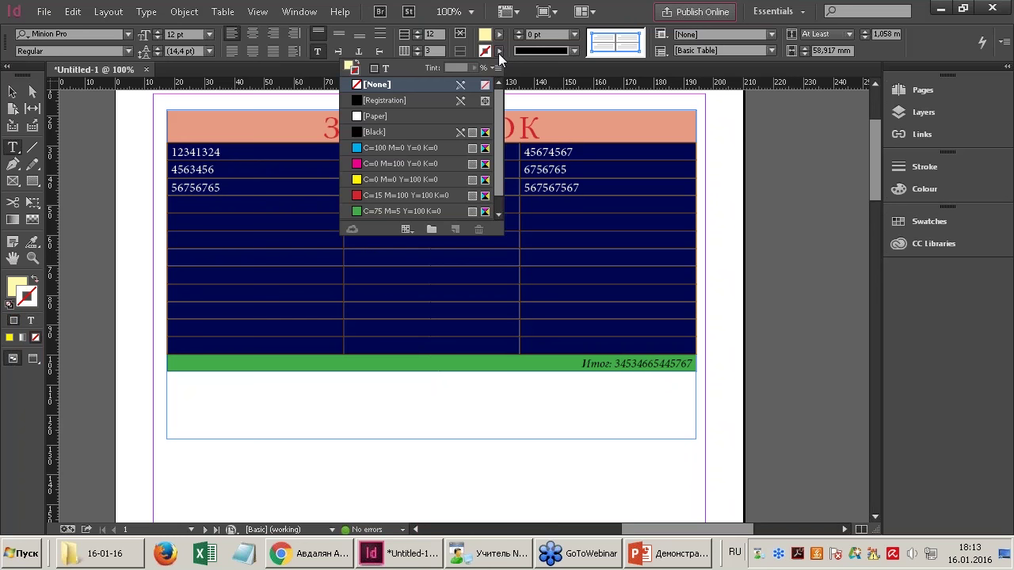
click(499, 52)
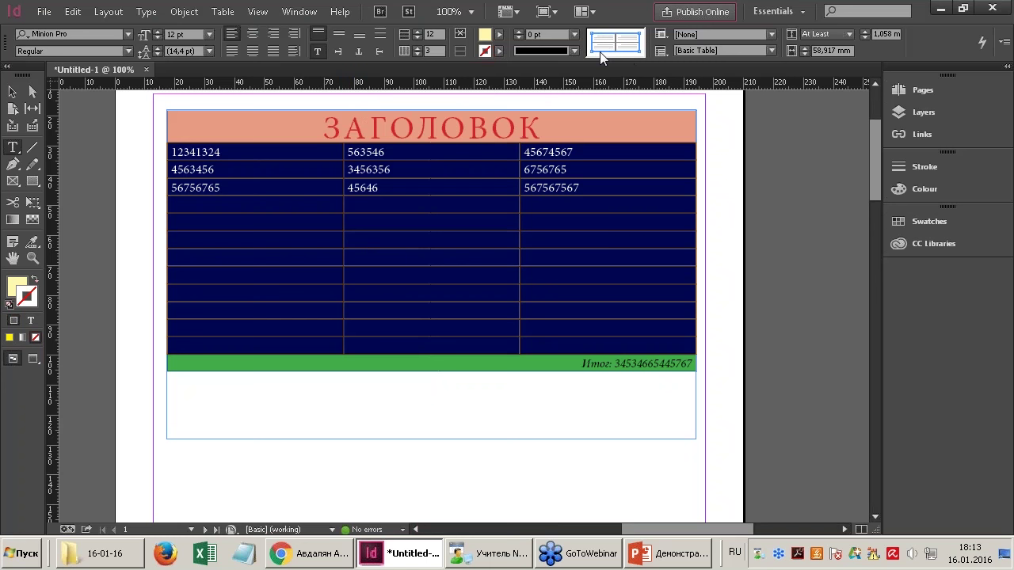
Try a thicker stroke in the green swatch C=75 M=5 Y=100 K=0 on the body rows' outer borders, and undo it.
click(499, 52)
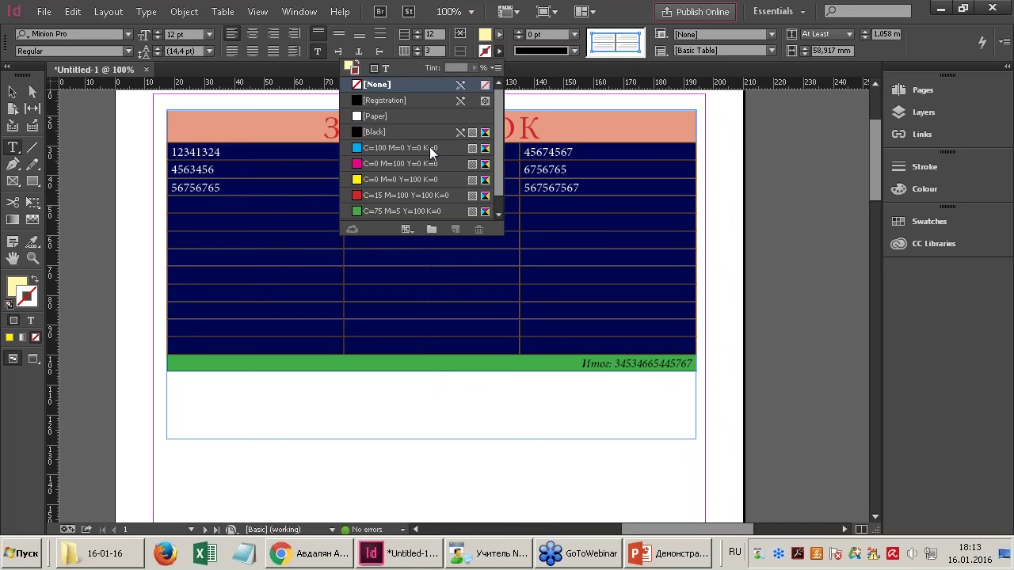
click(388, 211)
click(520, 33)
click(519, 32)
click(519, 33)
click(393, 167)
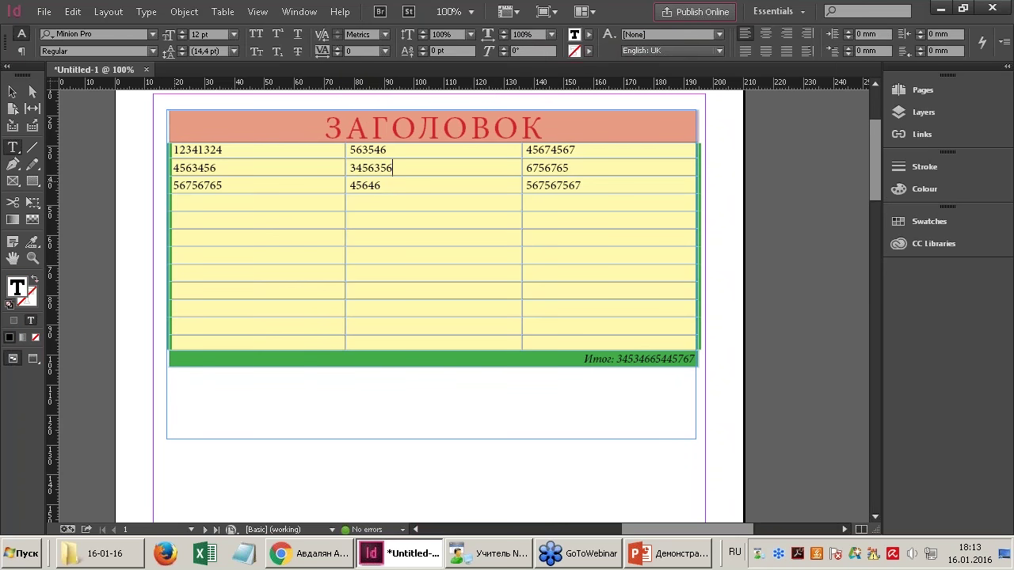
key(ctrl+alt+a)
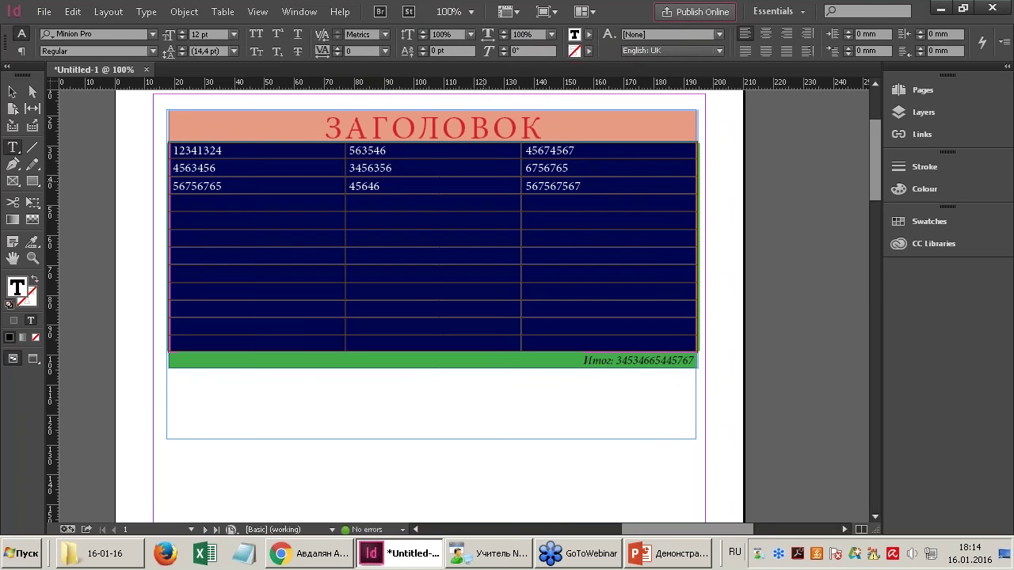
key(ctrl+z)
key(ctrl+z)
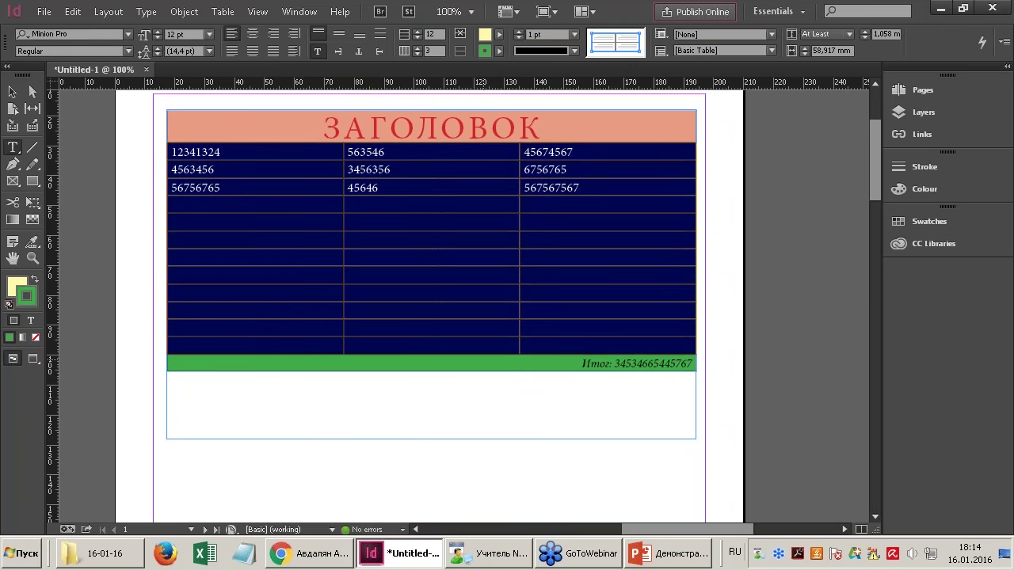
Give all inner and outer borders of the body cells a 1 pt stroke in the green swatch C=75 M=5 Y=100 K=0.
click(242, 198)
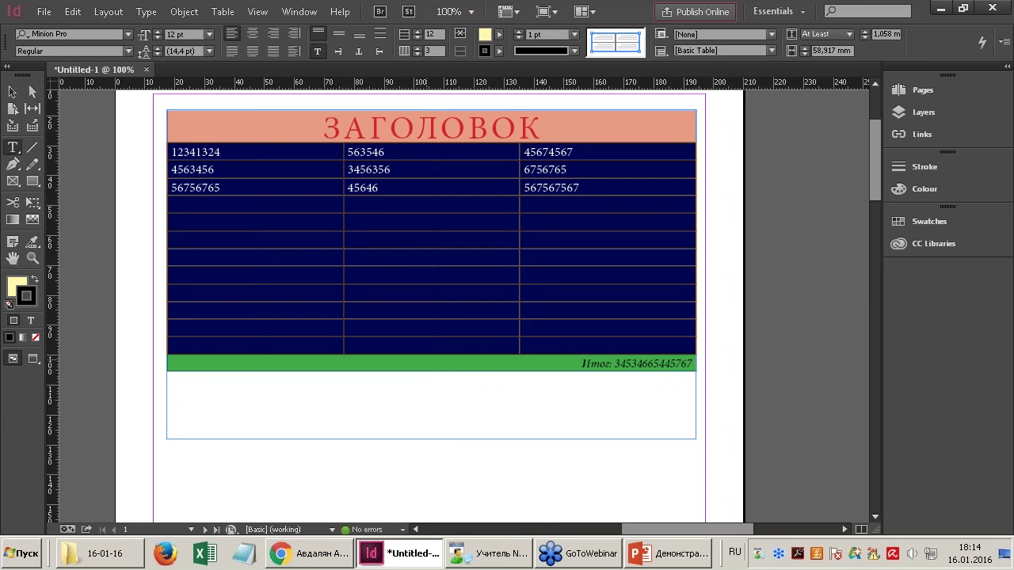
click(519, 37)
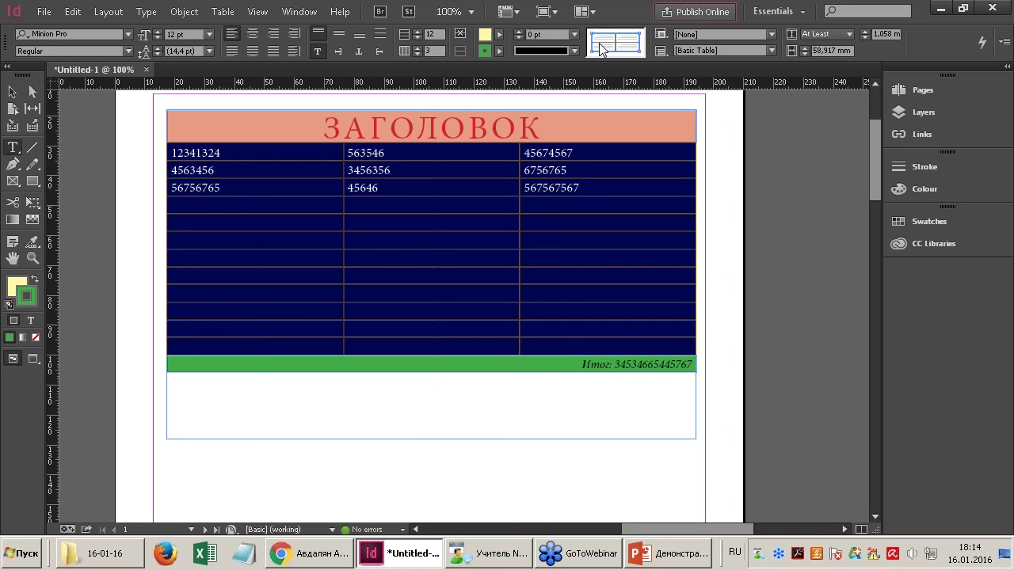
click(599, 43)
click(499, 51)
click(380, 211)
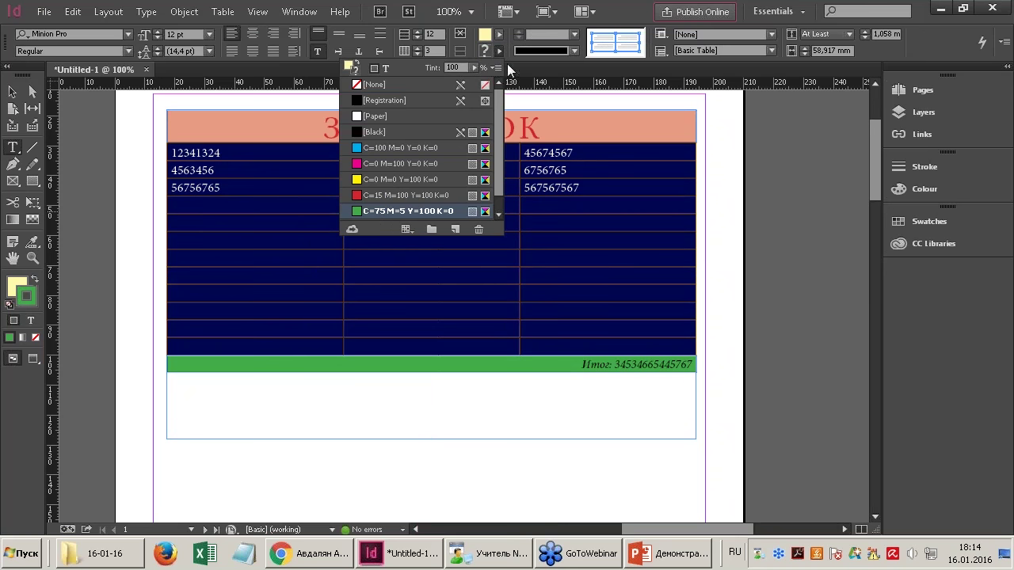
click(573, 34)
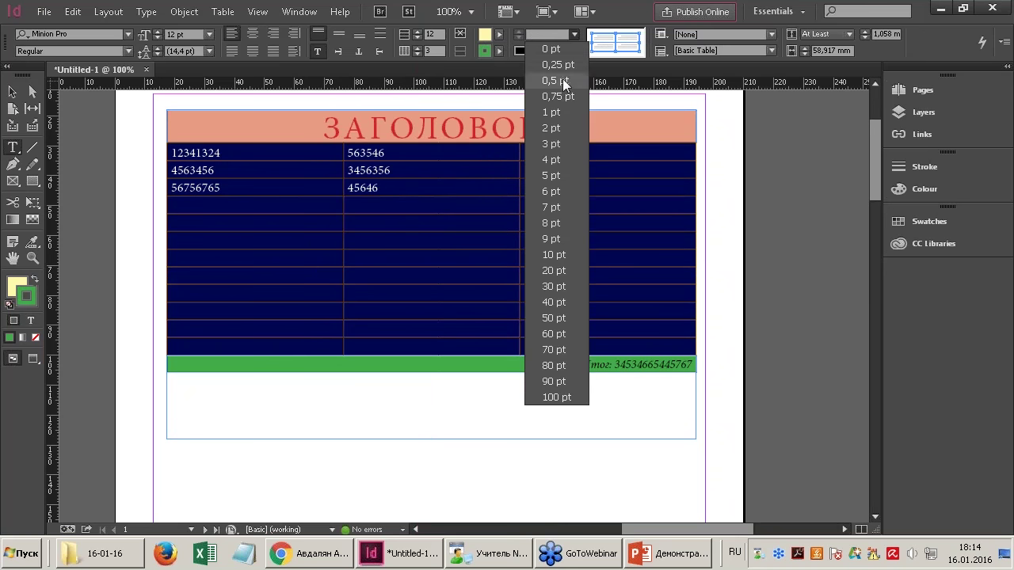
click(551, 112)
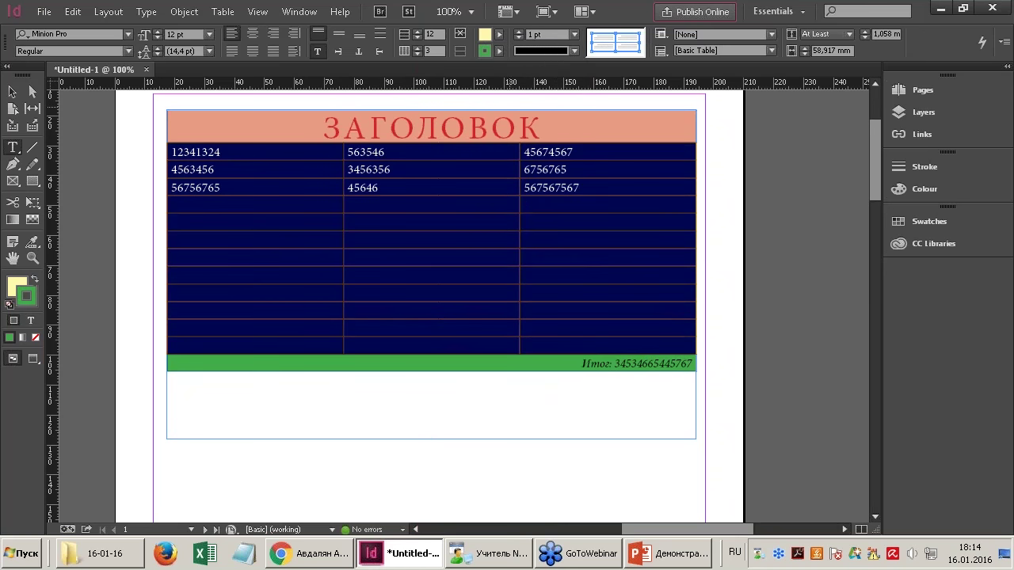
click(497, 169)
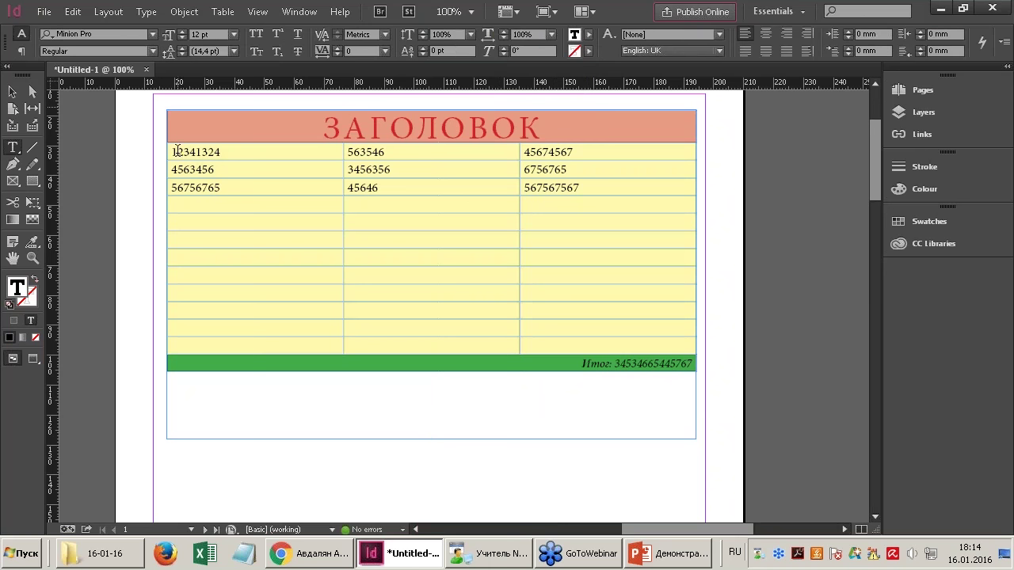
Increase the stroke weight of all body cell borders to 2 pt.
drag(173, 151, 651, 335)
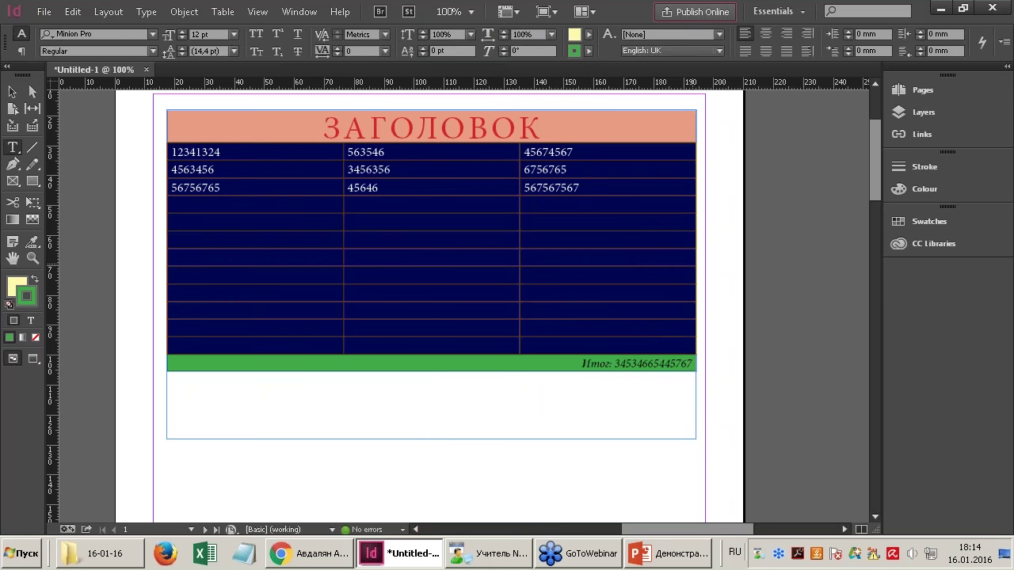
double_click(598, 43)
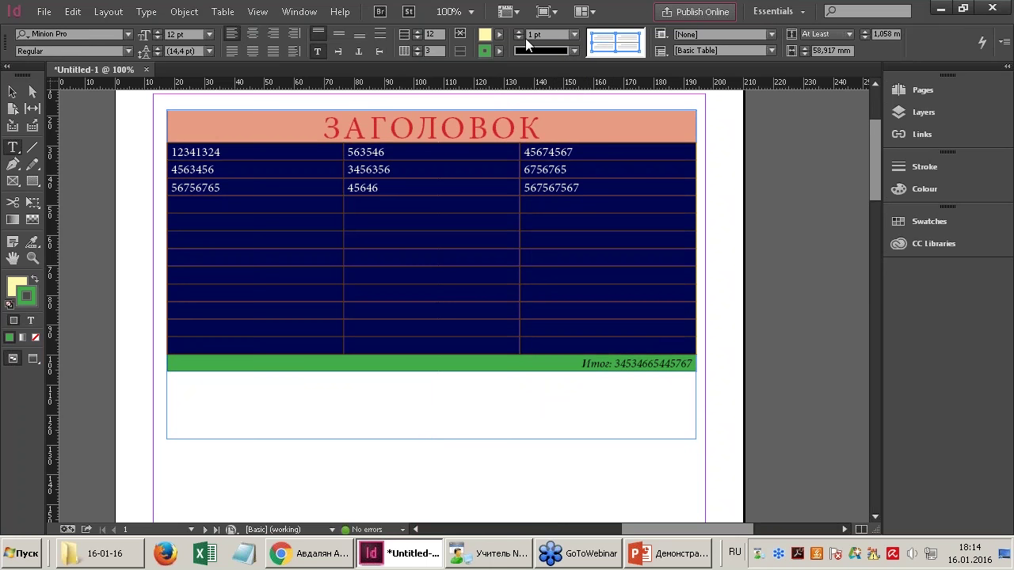
click(518, 32)
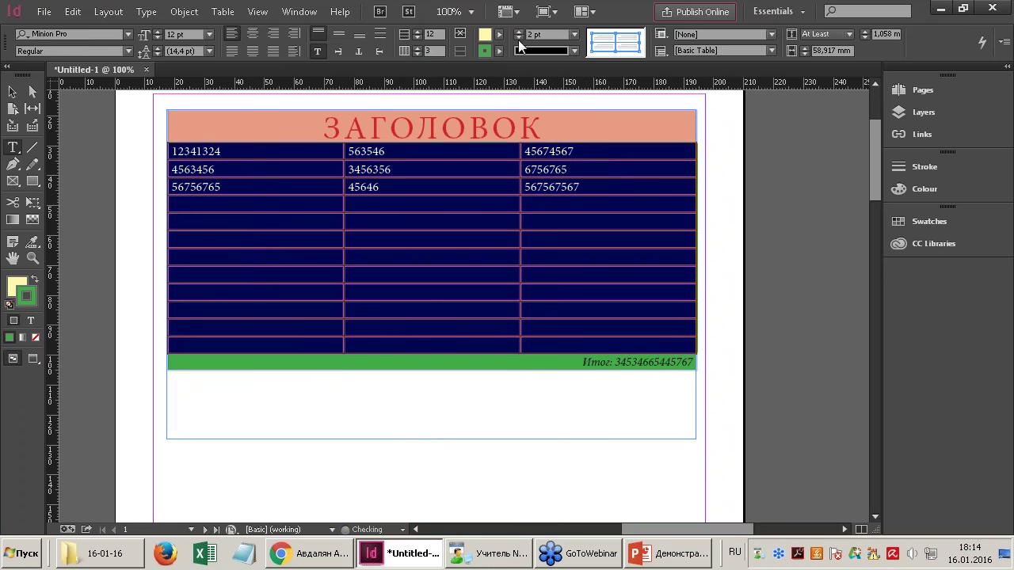
click(454, 163)
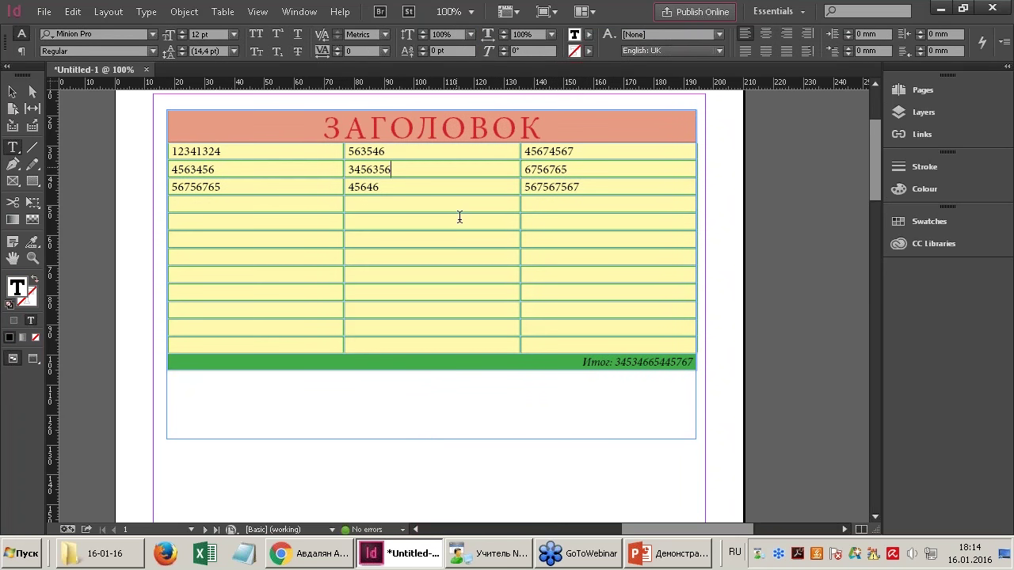
click(175, 151)
drag(176, 151, 622, 343)
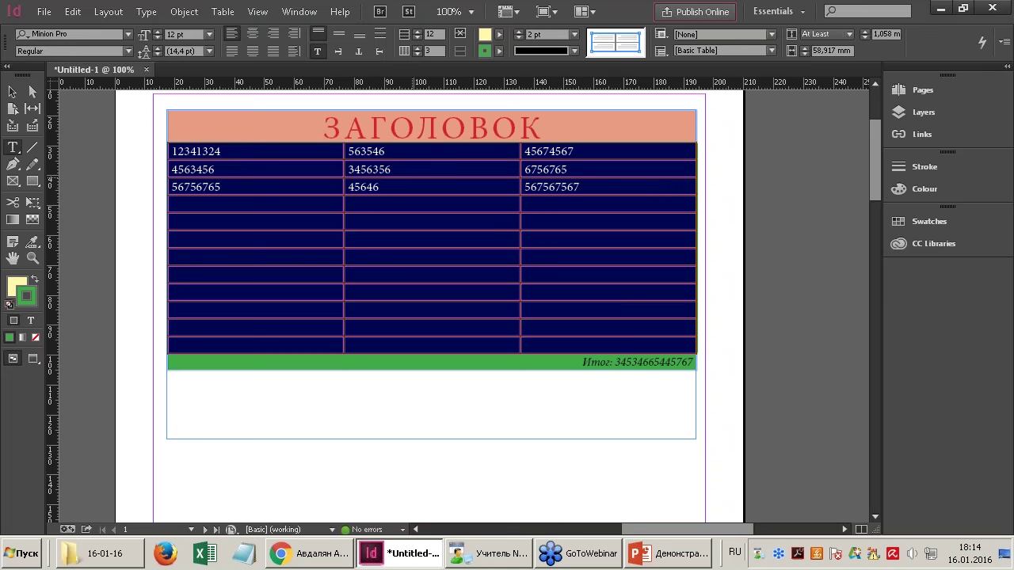
click(233, 158)
double_click(229, 151)
drag(281, 149, 572, 342)
click(616, 40)
Try a 3 pt stroke in the red swatch C=15 M=100 Y=100 K=0 on the table's text frame, and undo it.
key(Escape)
key(Escape)
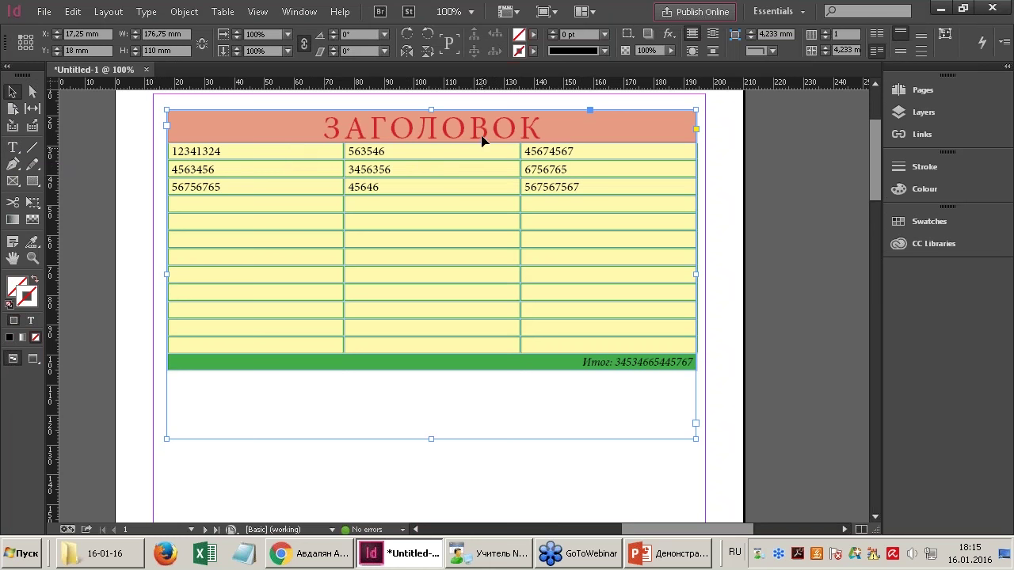
click(533, 50)
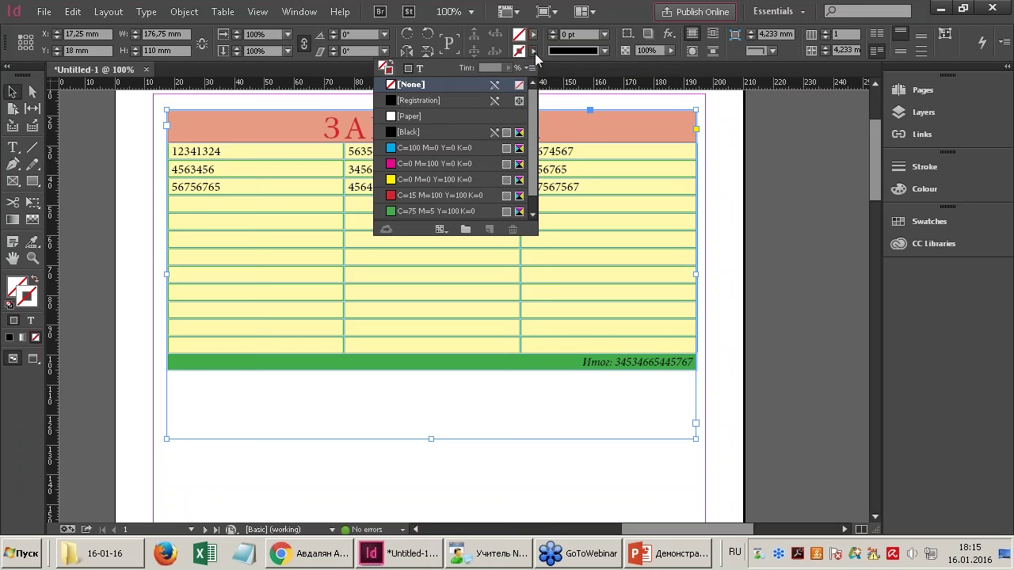
click(438, 198)
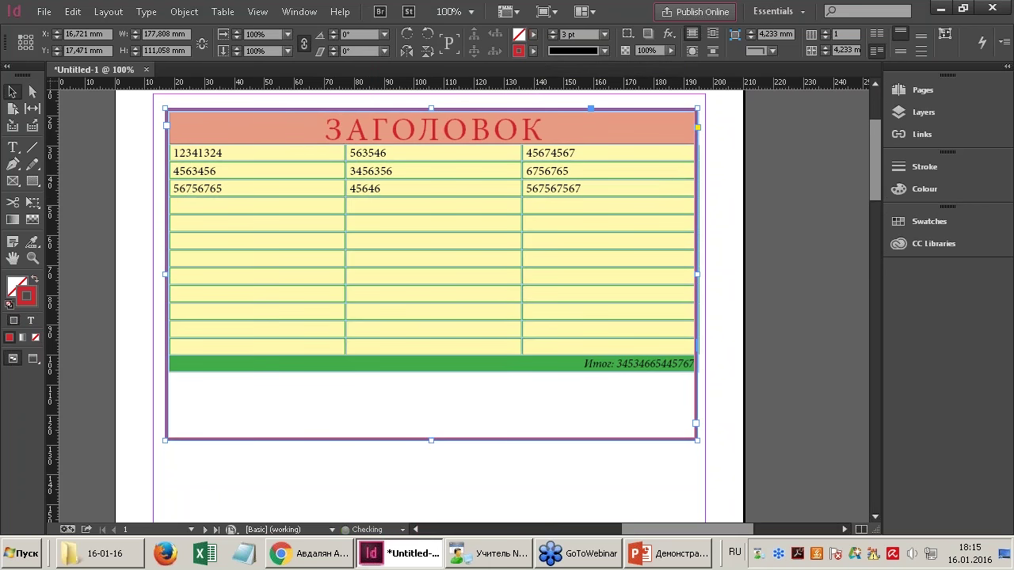
click(754, 166)
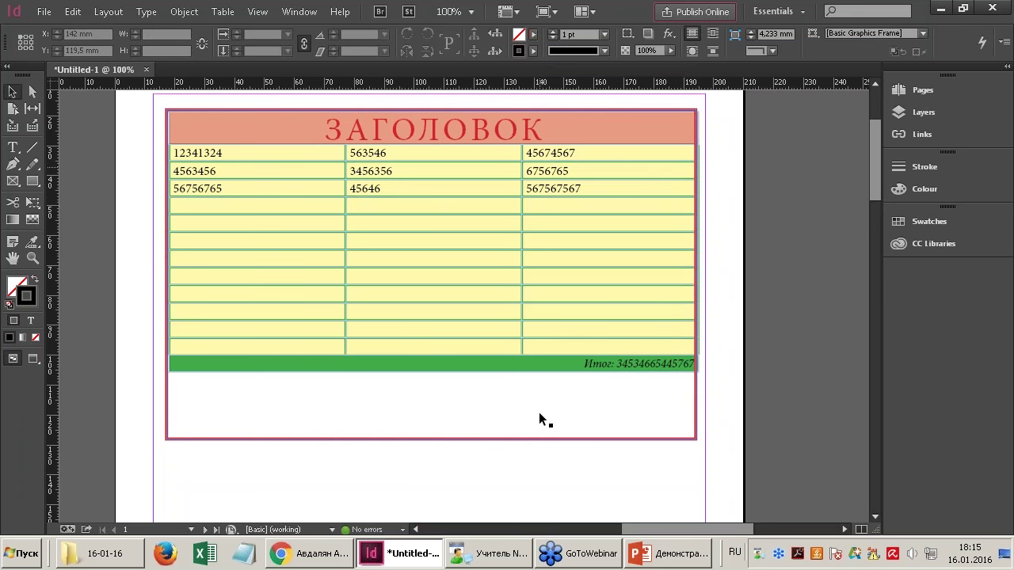
key(ctrl+a)
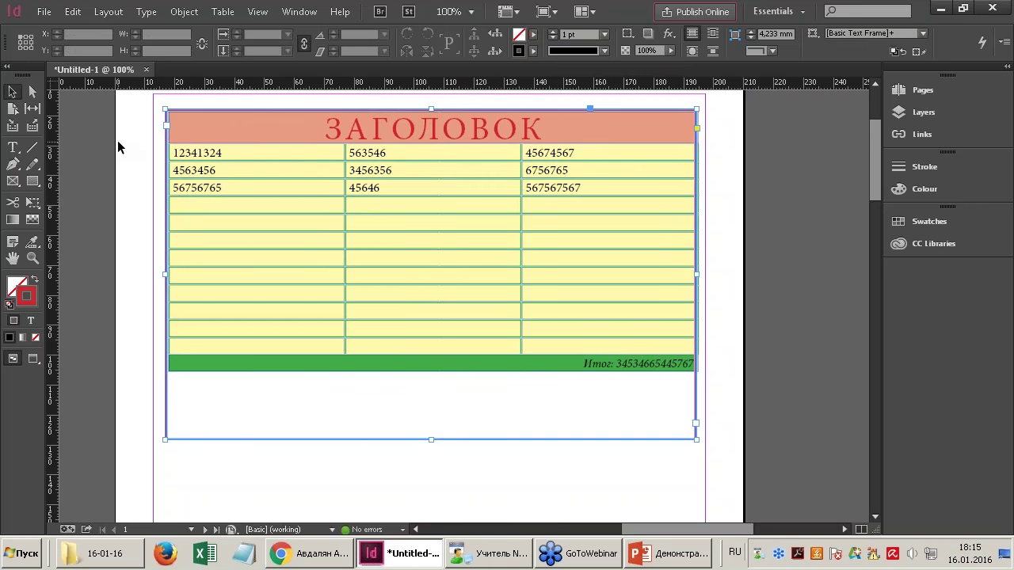
click(123, 180)
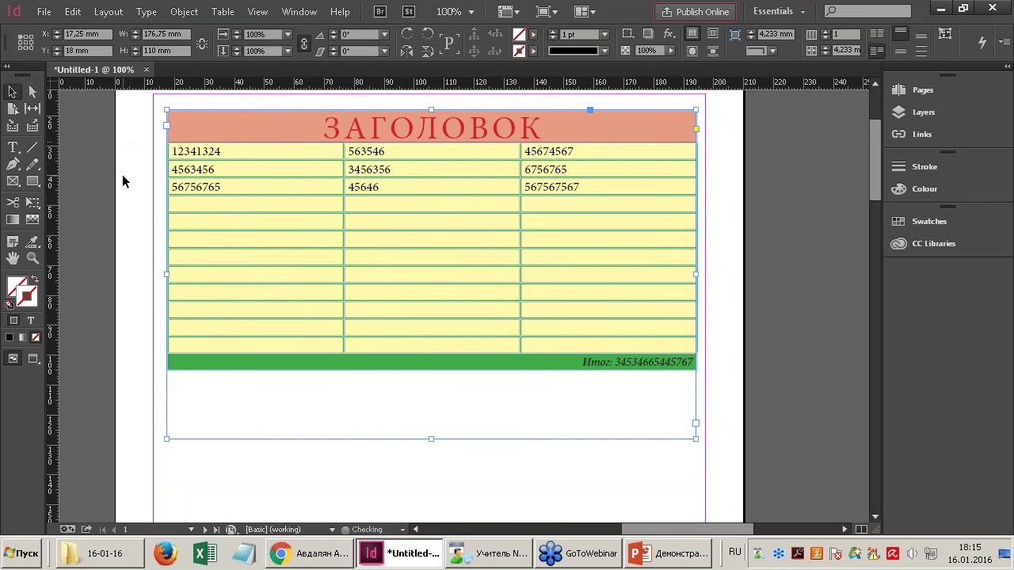
Give the table's text frame a 2 pt stroke in the red swatch C=15 M=100 Y=100 K=0.
click(523, 125)
click(552, 32)
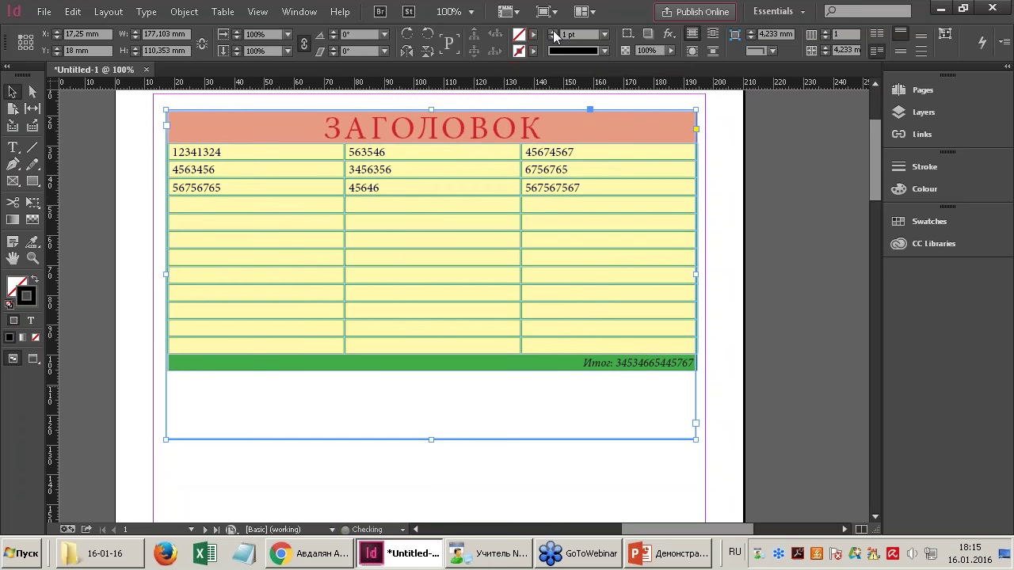
click(769, 165)
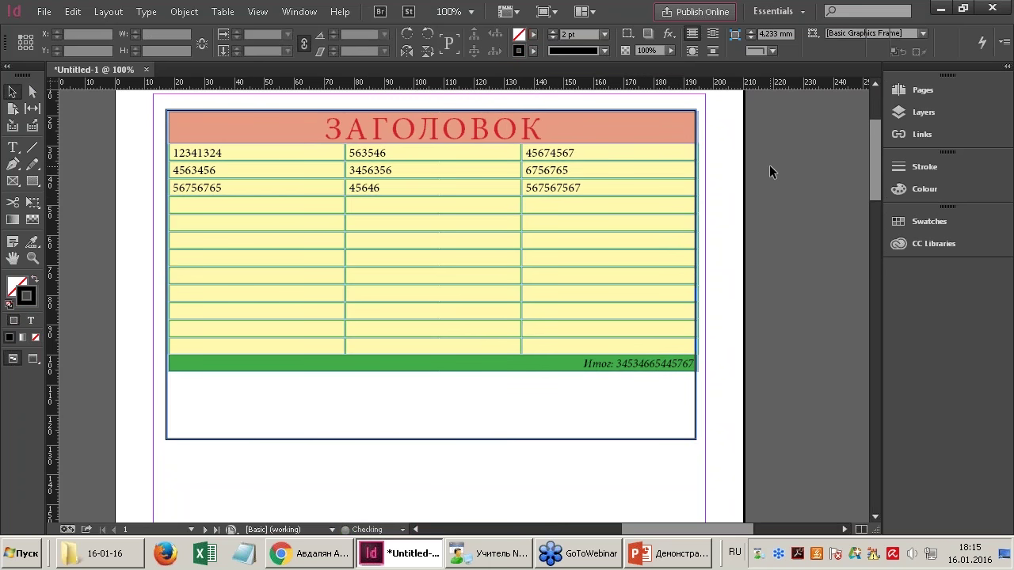
click(632, 152)
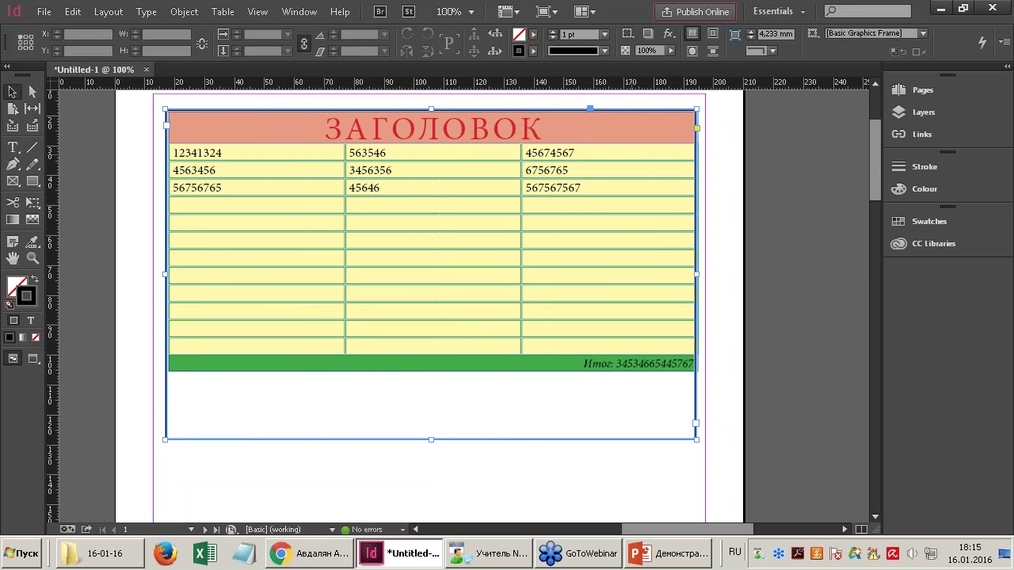
click(532, 50)
click(473, 195)
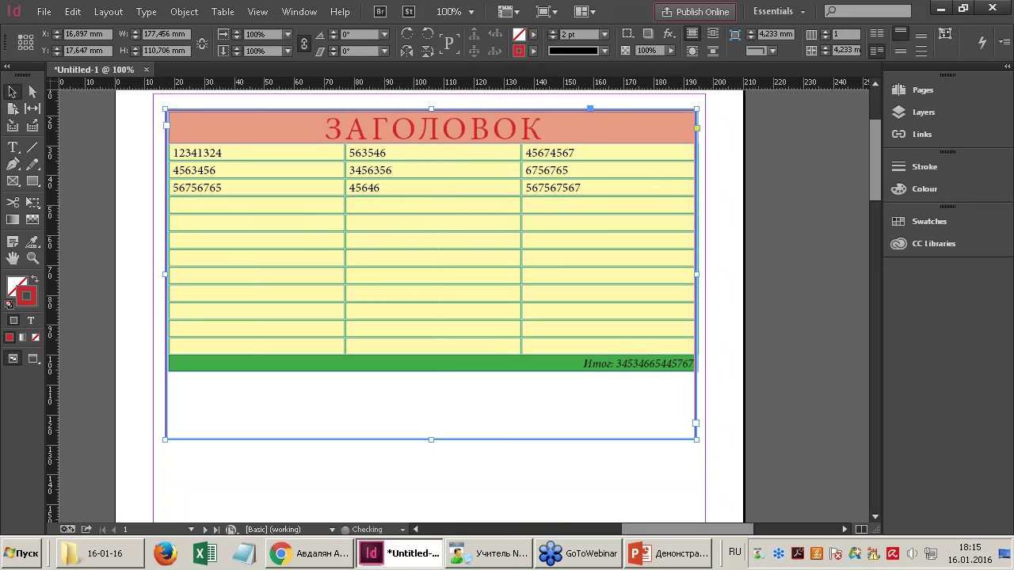
click(726, 173)
Fit the table's text frame to its content.
click(602, 180)
click(357, 471)
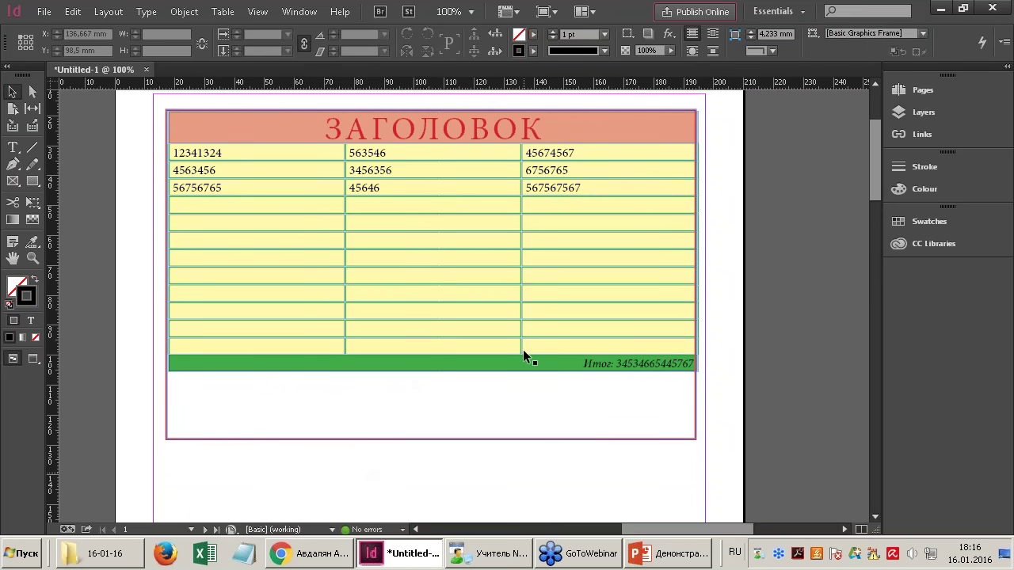
click(521, 329)
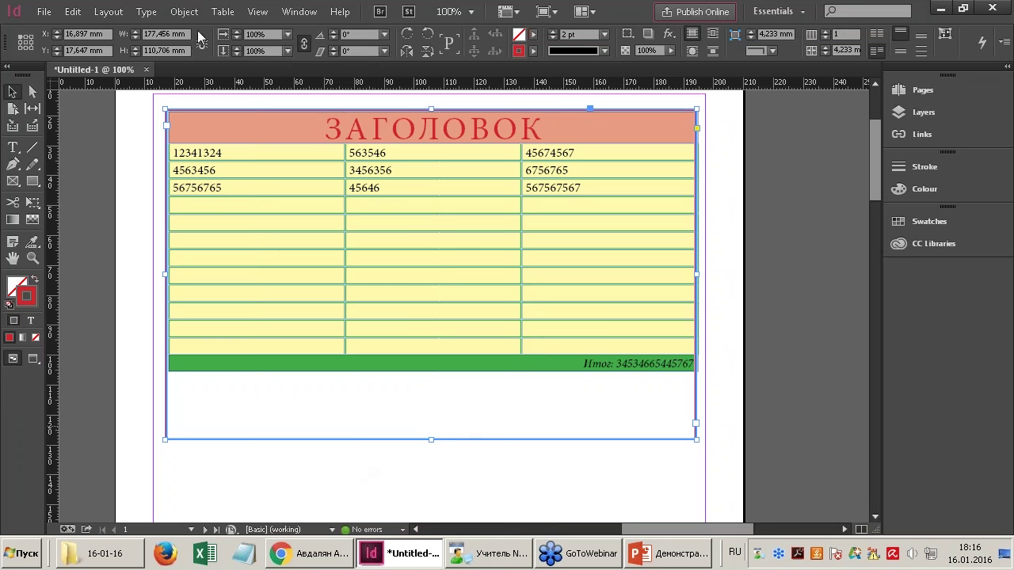
click(185, 11)
mouse_move(231, 255)
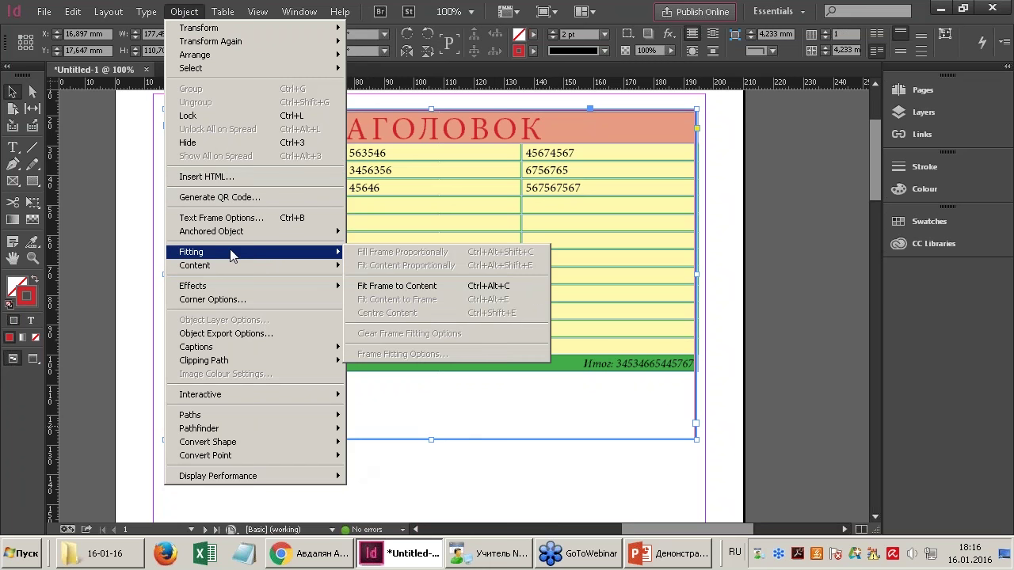
click(523, 288)
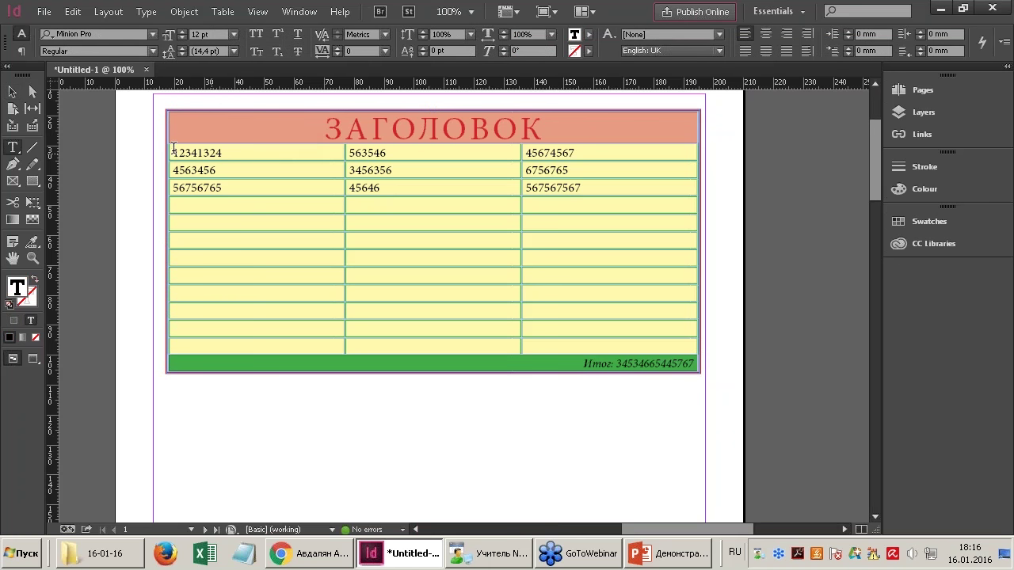
Open the cell options for all body cells with preview enabled, and raise all four text insets to 4 mm.
drag(174, 154, 699, 347)
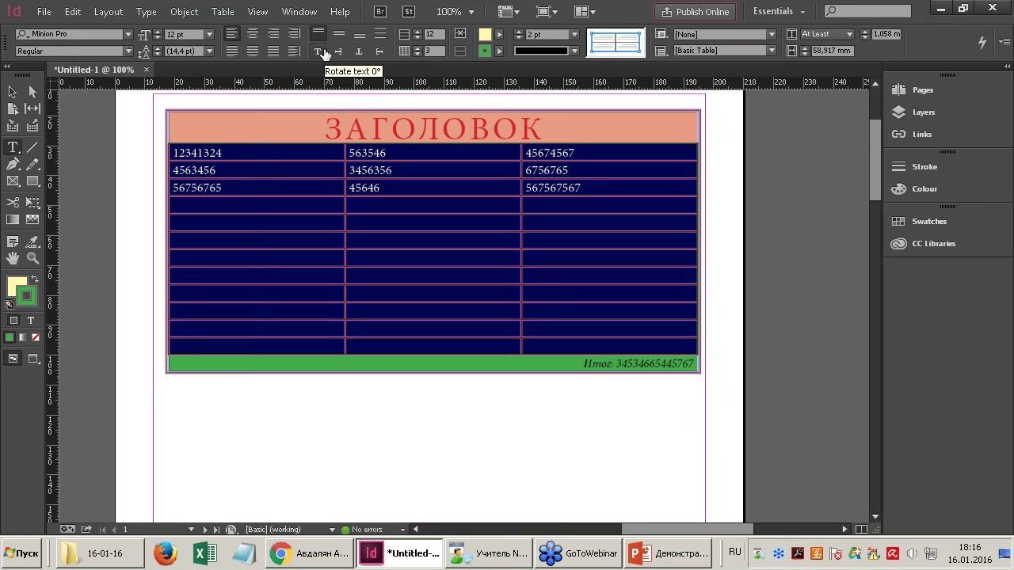
click(221, 12)
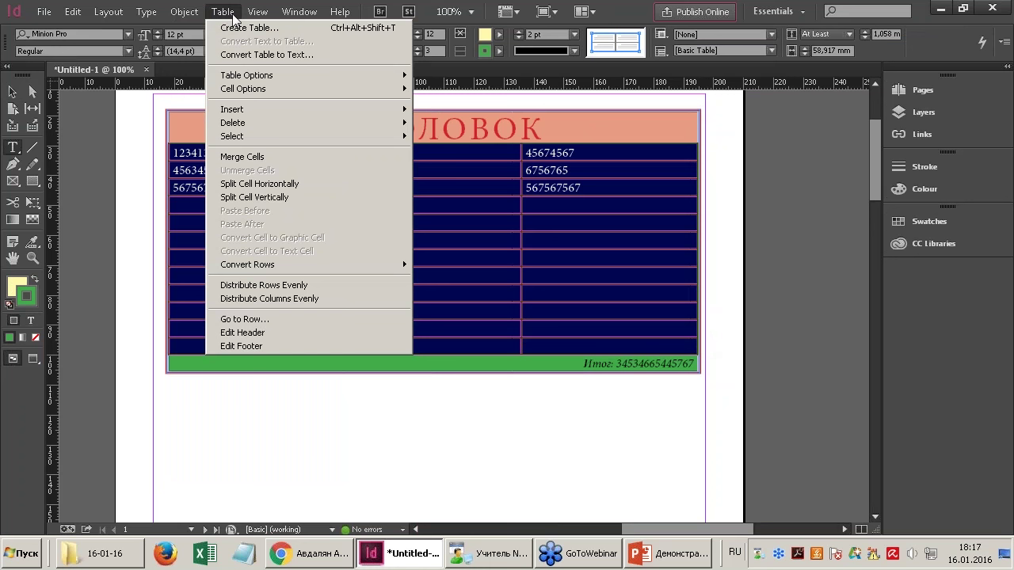
mouse_move(271, 95)
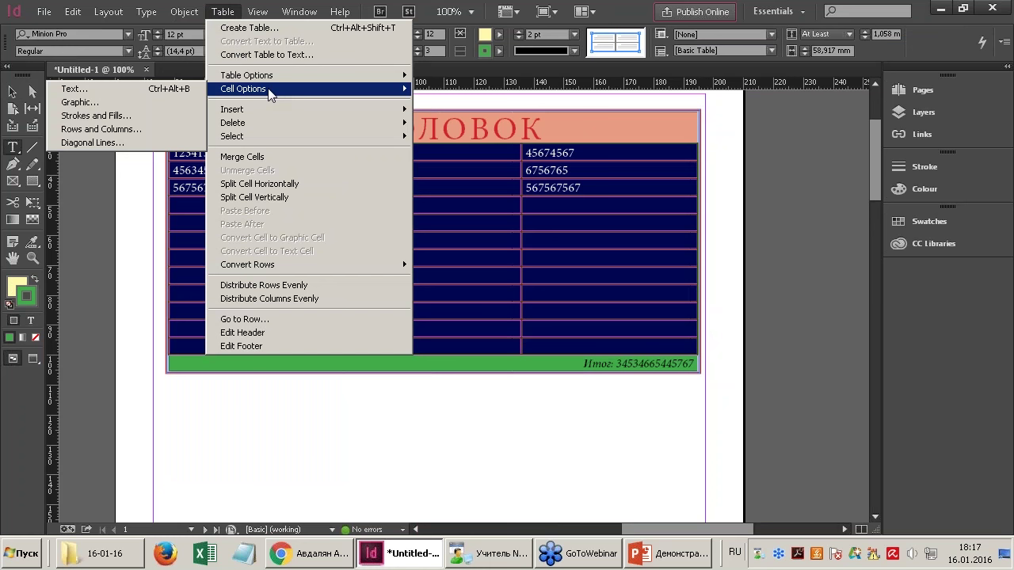
click(111, 96)
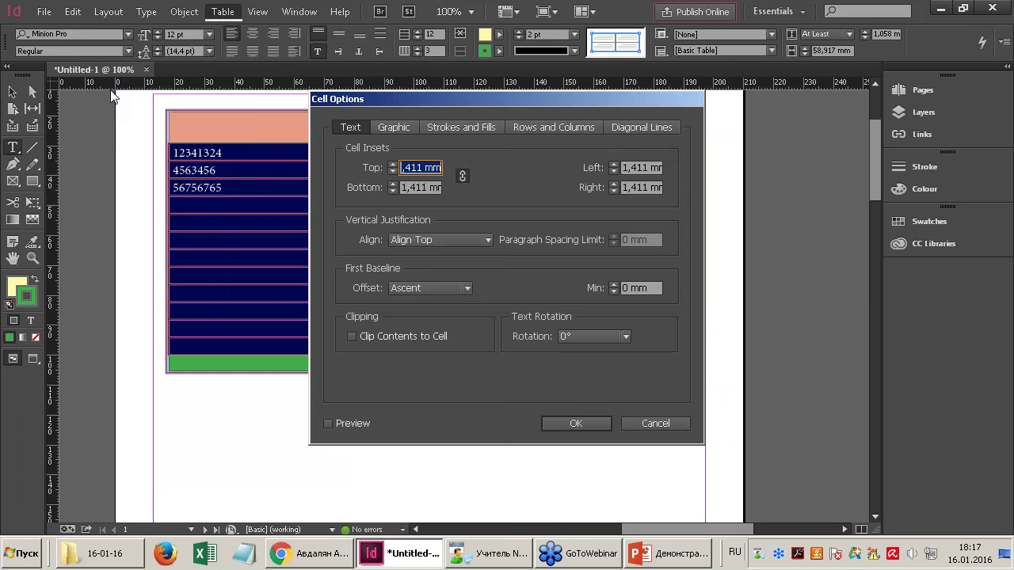
drag(389, 105, 580, 70)
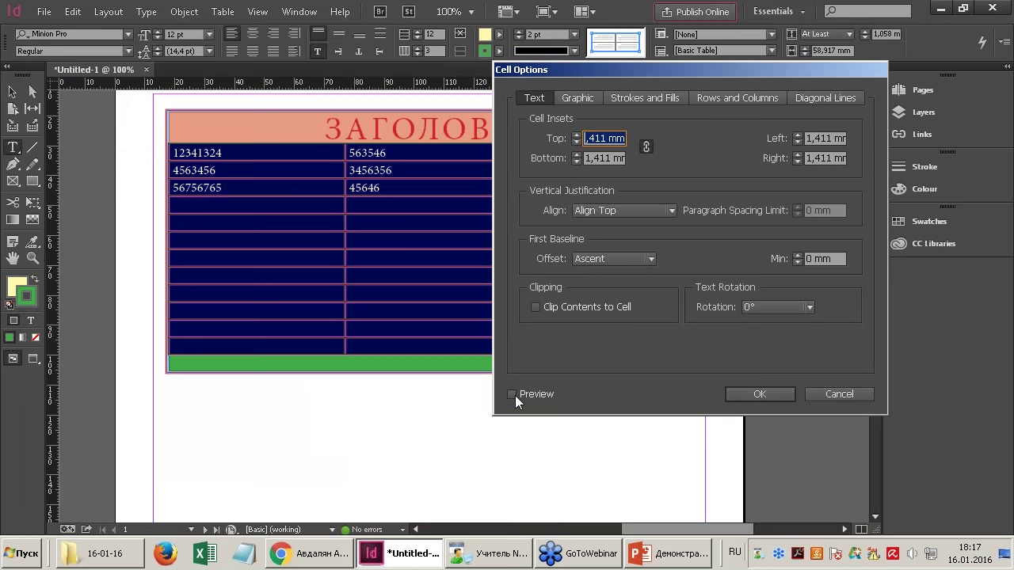
click(576, 136)
click(577, 136)
click(576, 136)
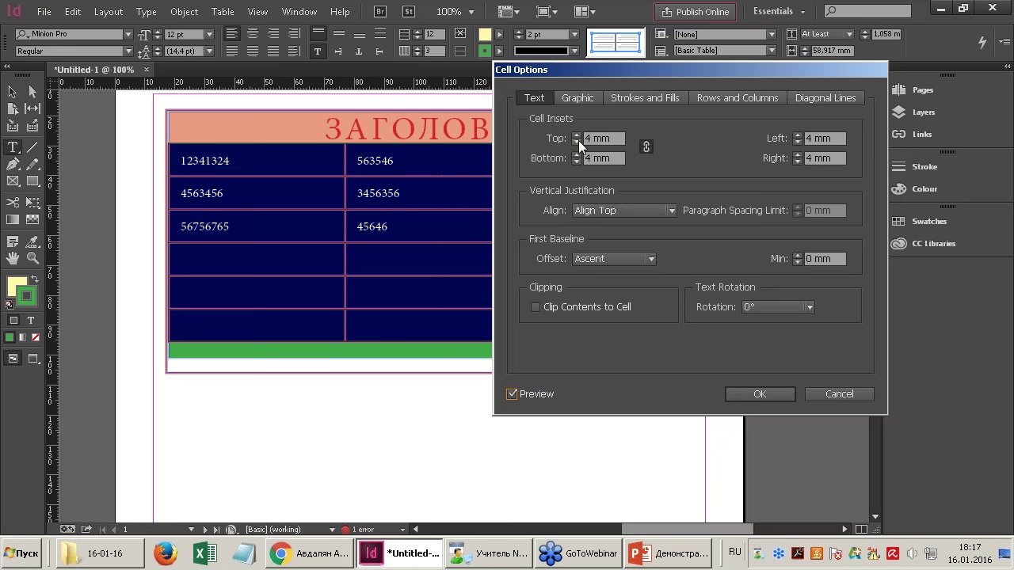
Try body cell insets of 2, 0 and 1 mm, comparing 2 mm once more before returning to 1 mm.
click(578, 141)
click(577, 141)
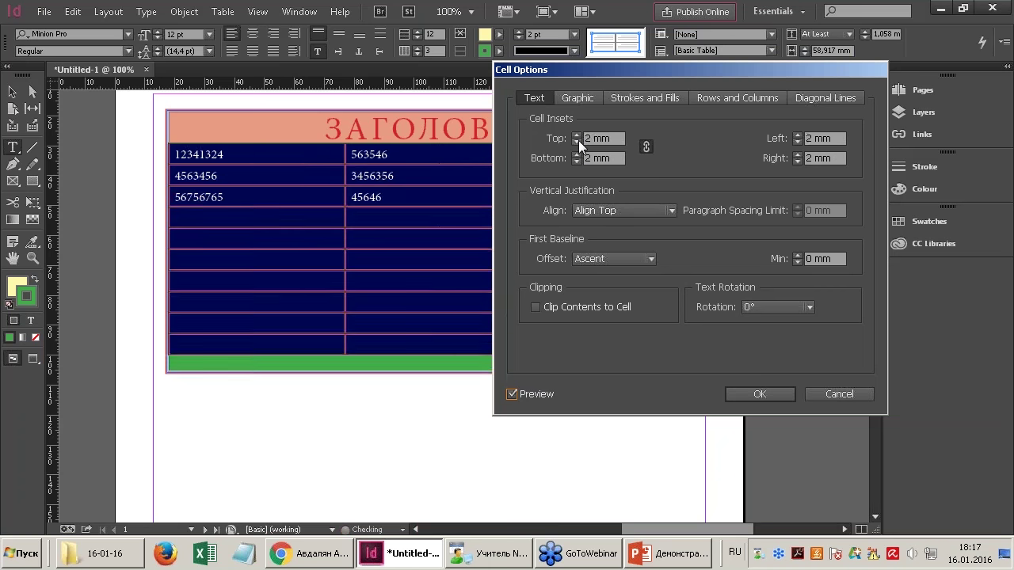
click(577, 141)
click(577, 141)
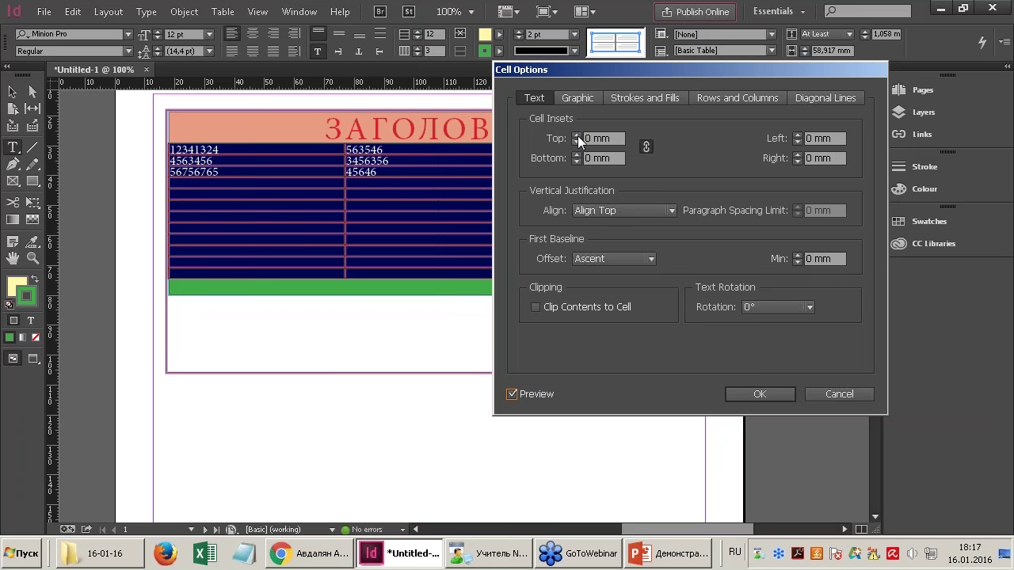
click(577, 136)
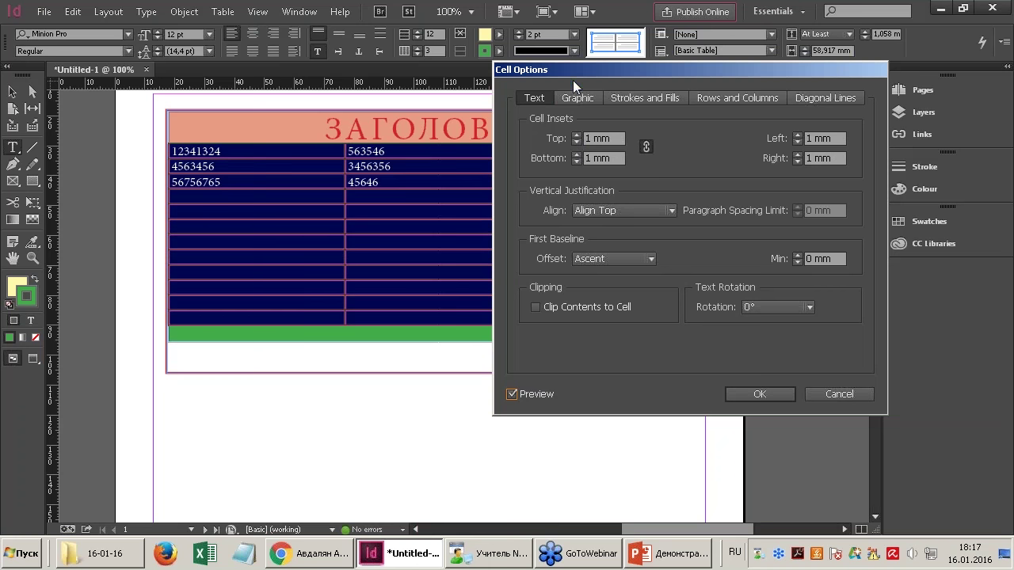
drag(572, 68, 551, 56)
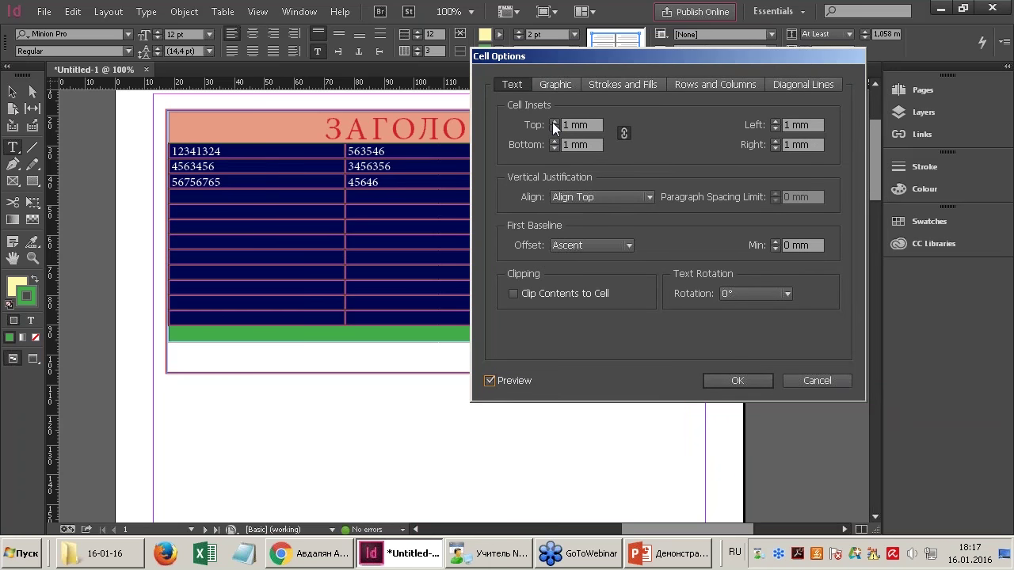
click(552, 122)
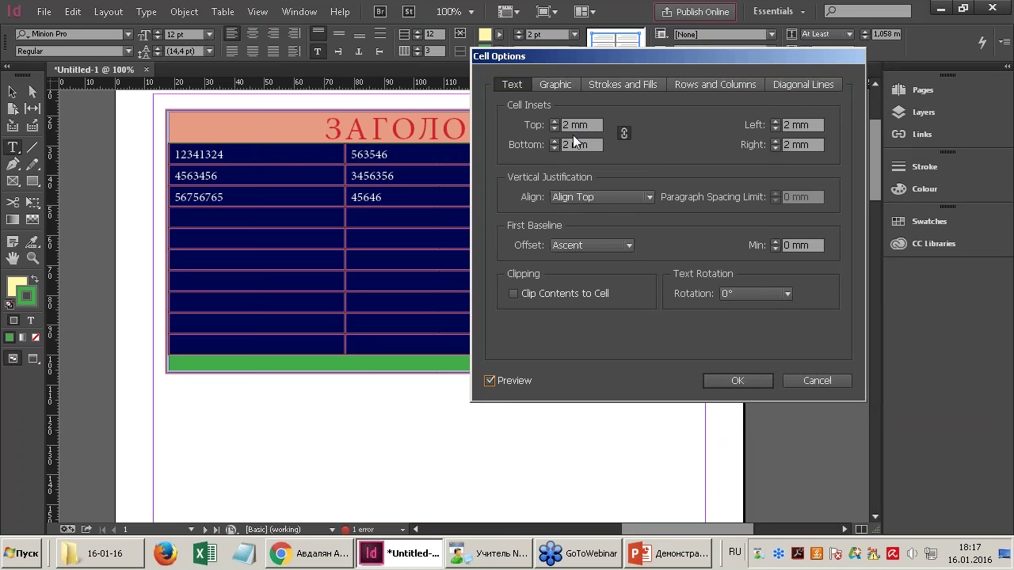
click(555, 145)
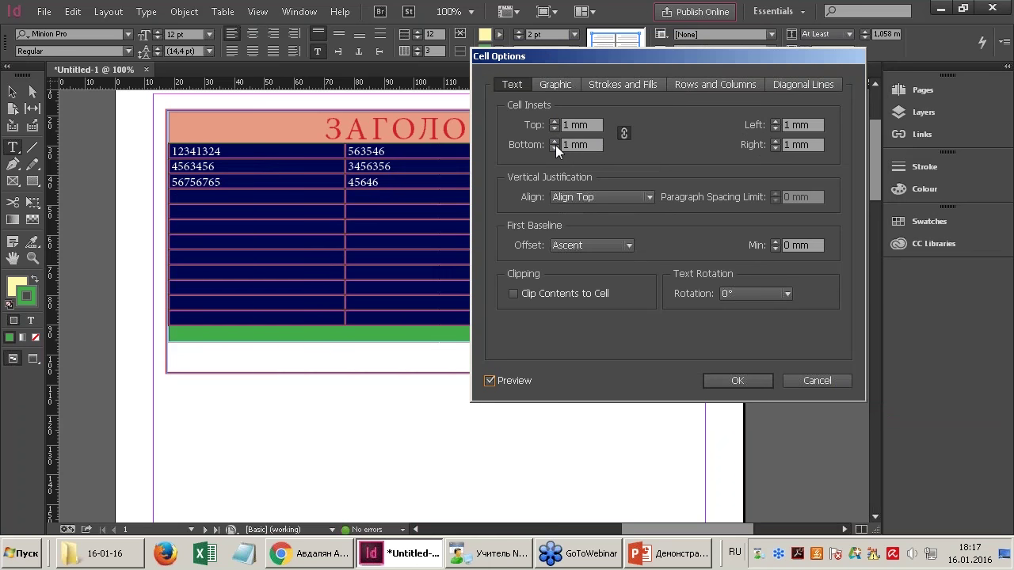
drag(553, 59, 578, 46)
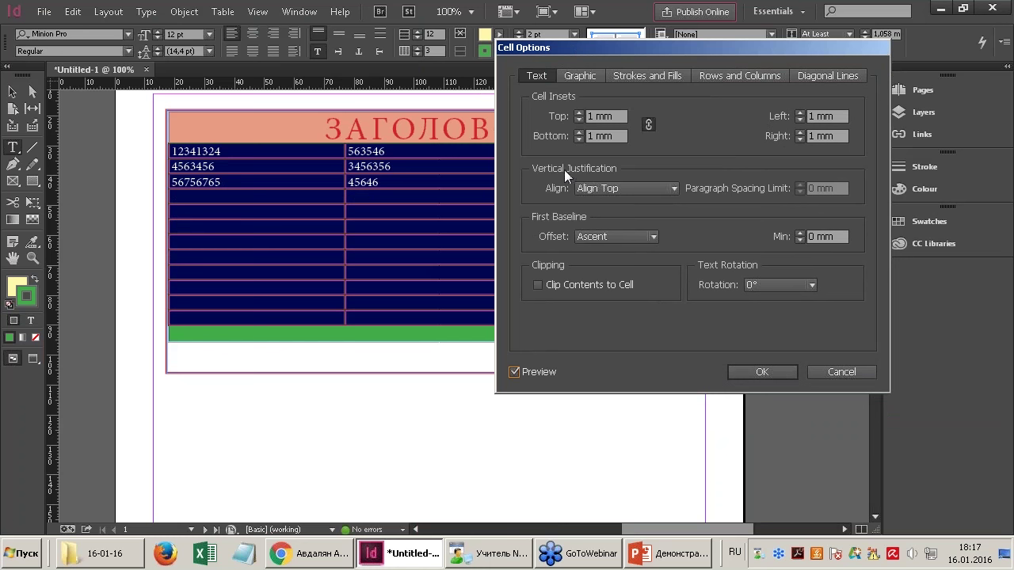
Vertically justify the body cell text with Align Centre and set all cell insets to 2 mm, comparing against Align Top.
click(598, 188)
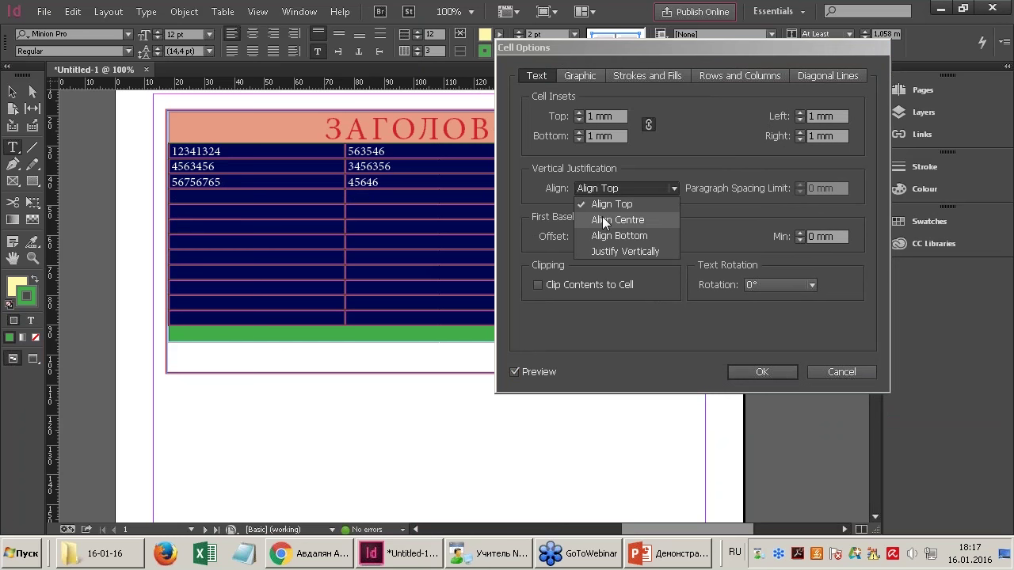
click(604, 220)
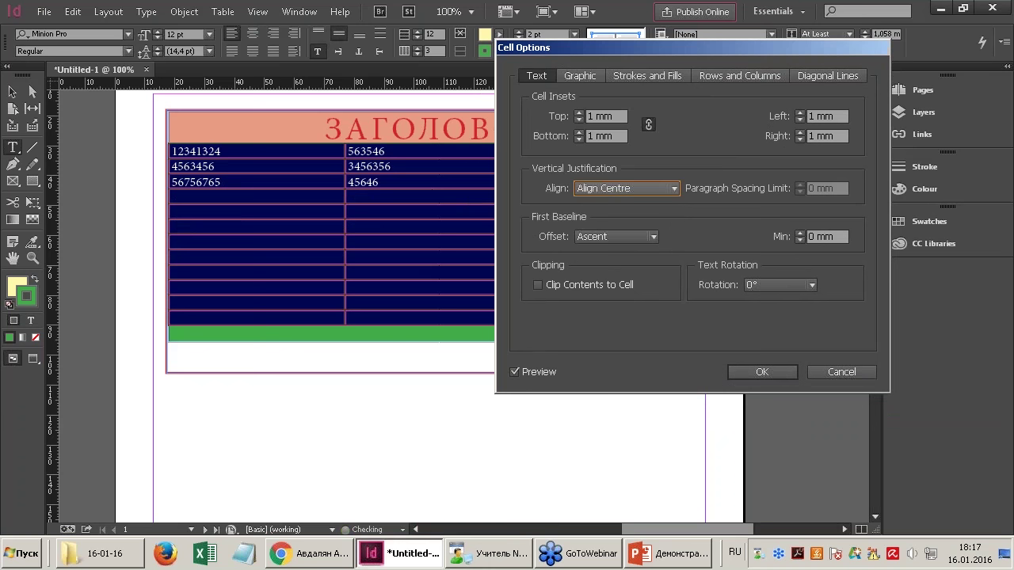
click(579, 113)
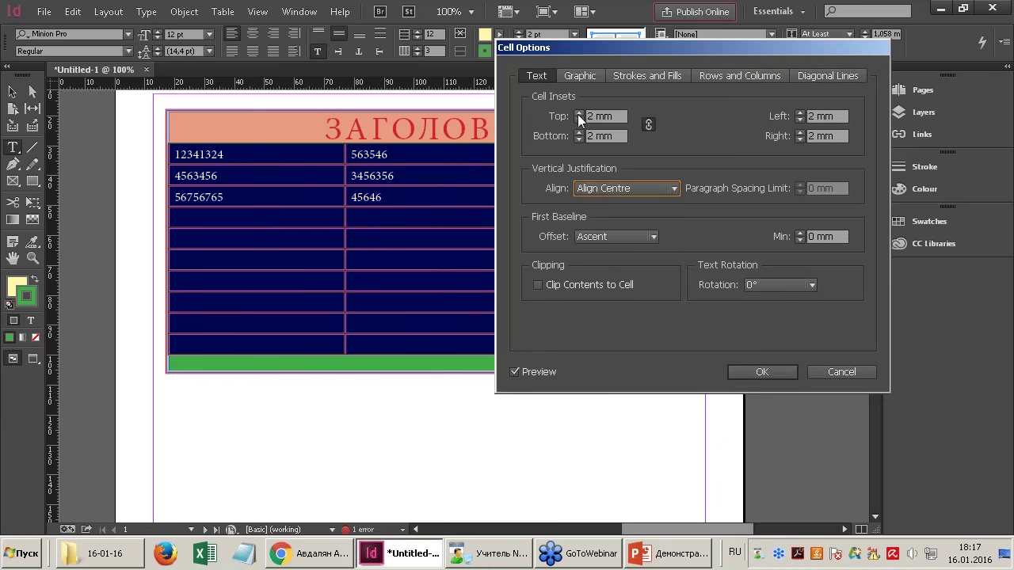
click(590, 181)
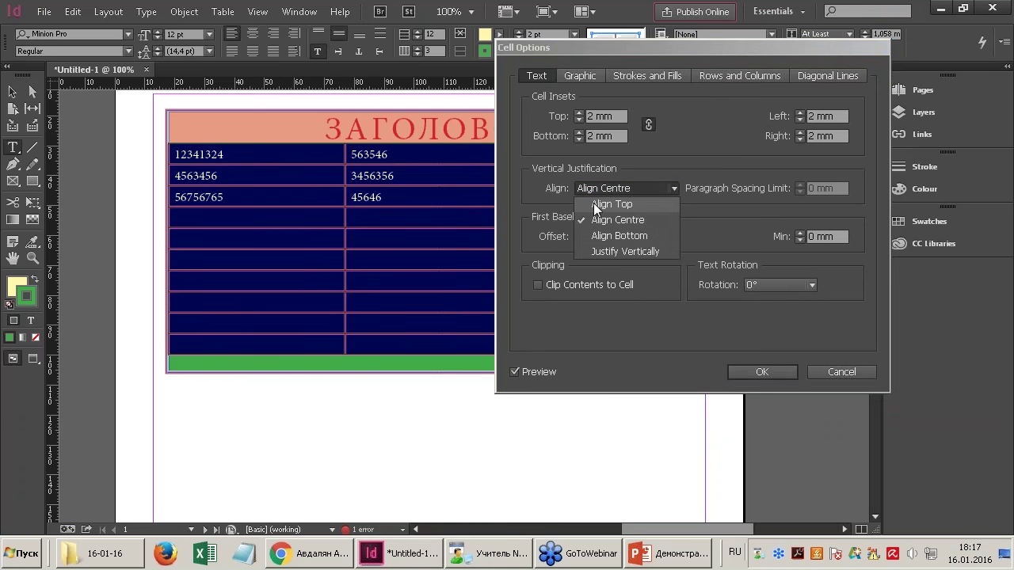
click(594, 204)
click(594, 187)
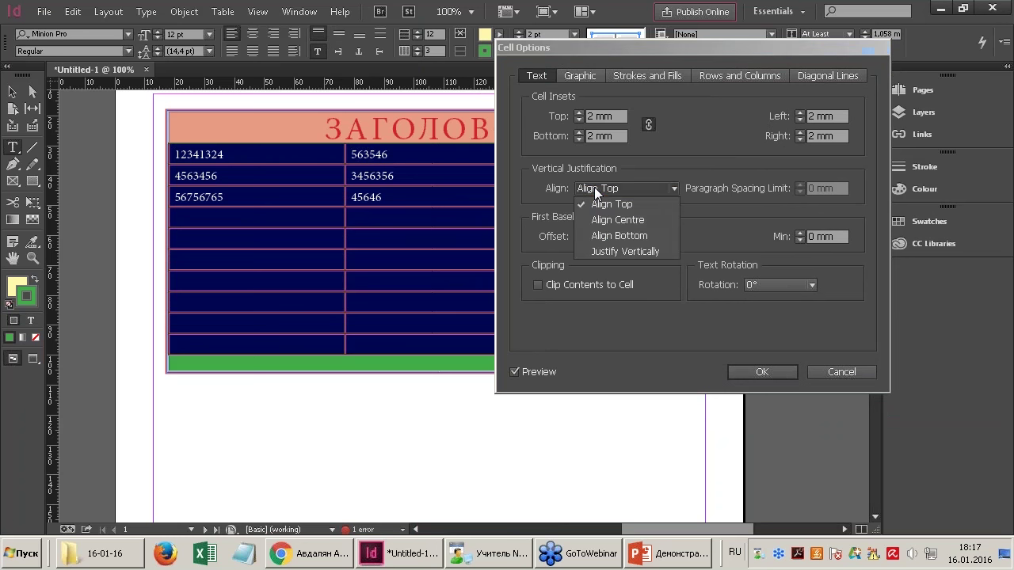
click(603, 221)
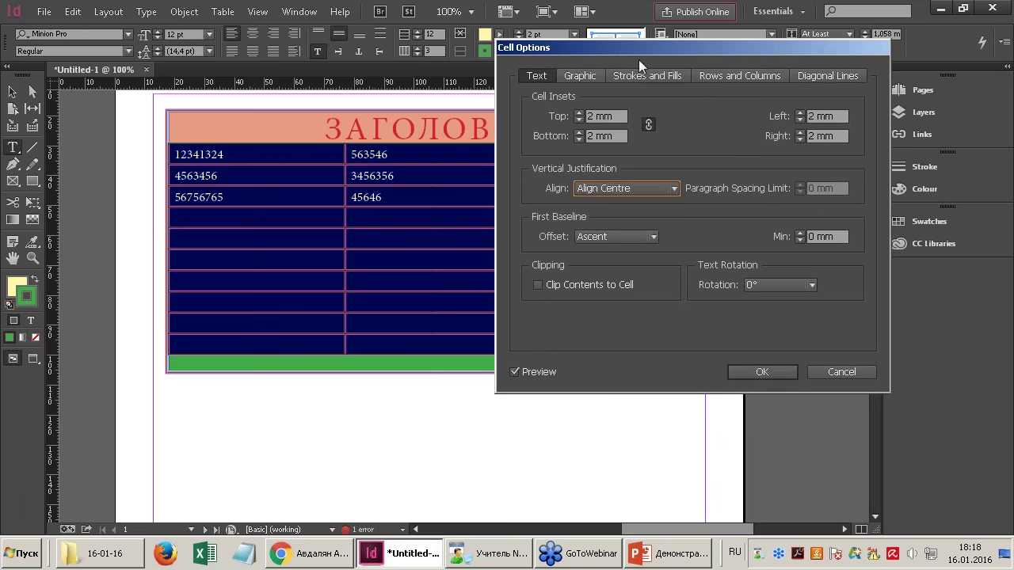
drag(639, 45, 592, 37)
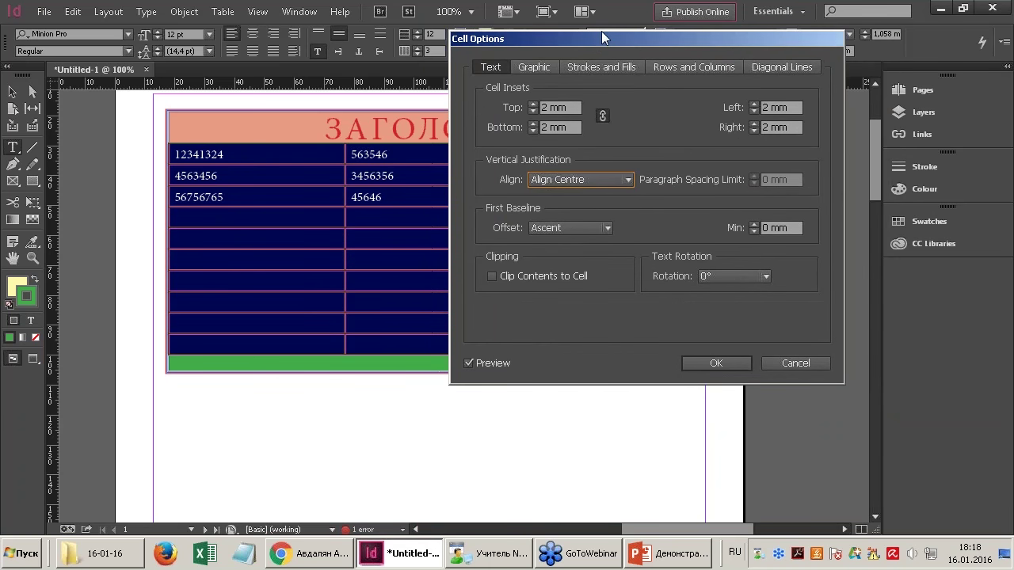
Examine the graphic, stroke and fill, and row and column options available for the selected body cells.
click(531, 65)
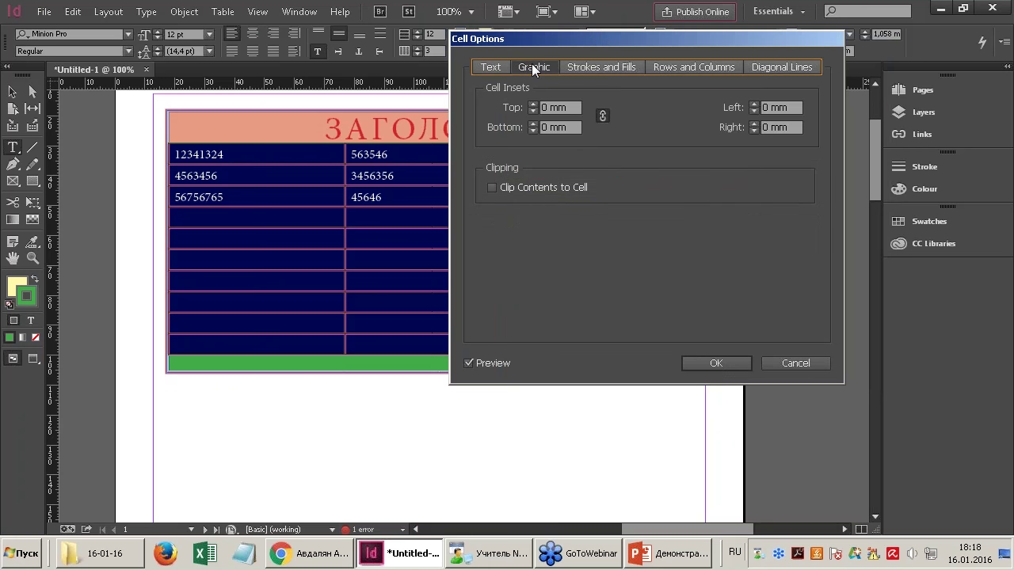
click(580, 65)
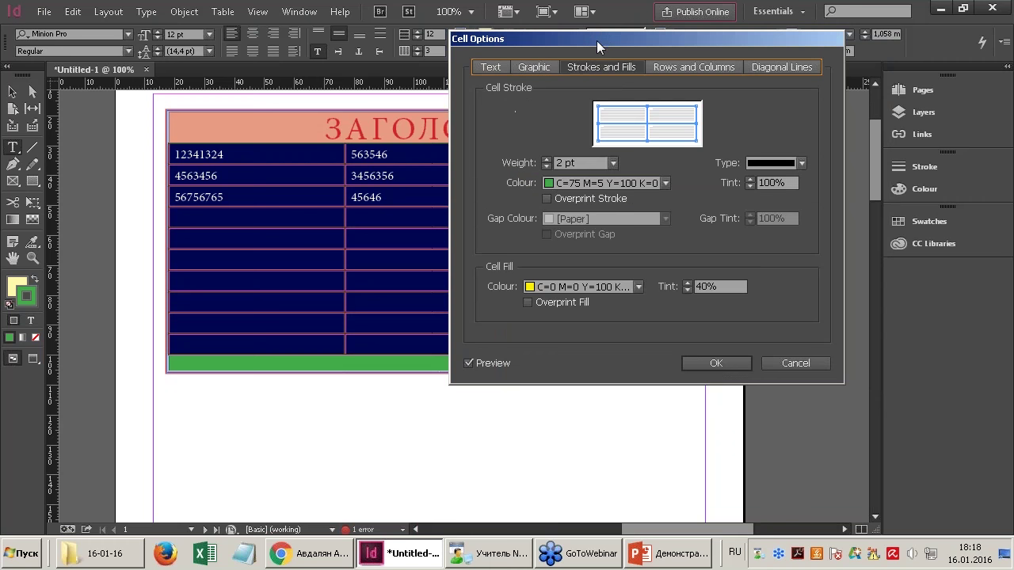
drag(596, 40, 499, 133)
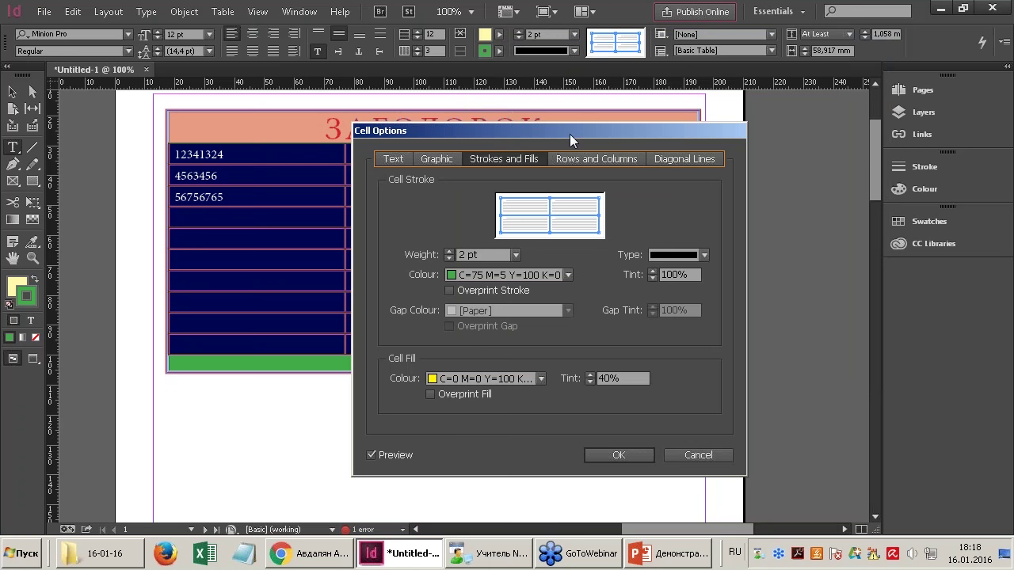
drag(569, 134, 579, 117)
click(591, 139)
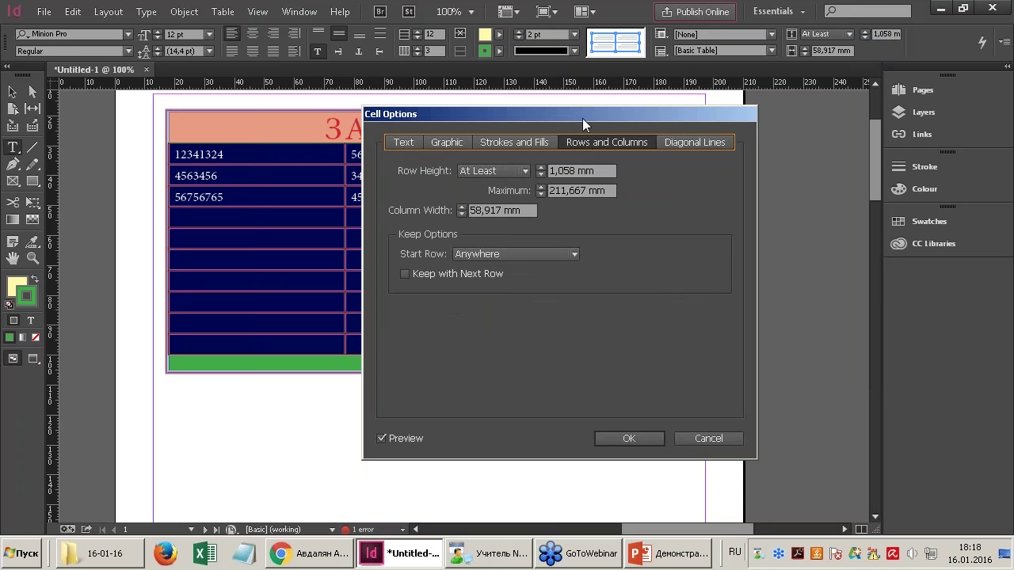
drag(582, 118, 659, 103)
drag(491, 93, 483, 170)
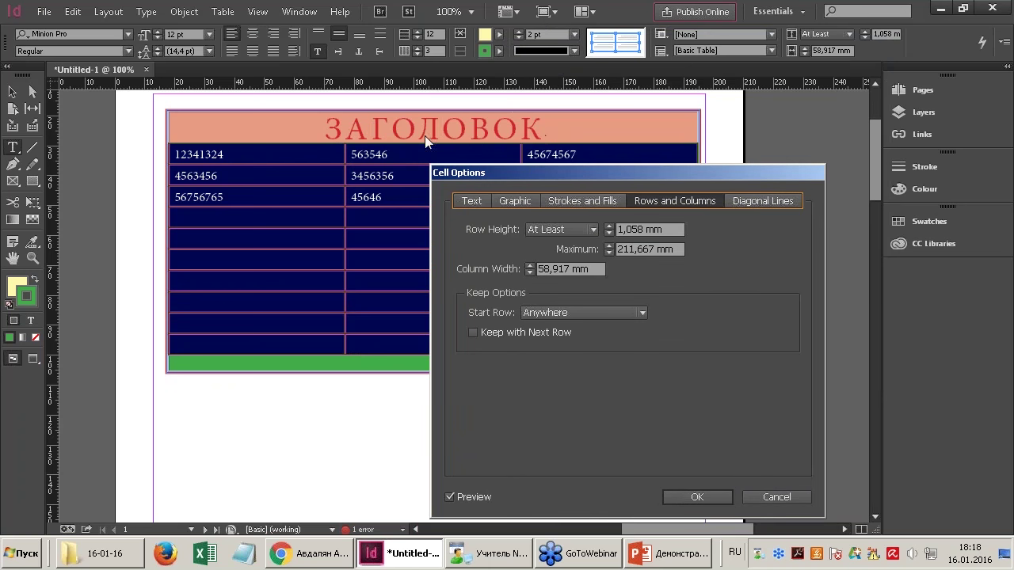
drag(451, 174, 478, 168)
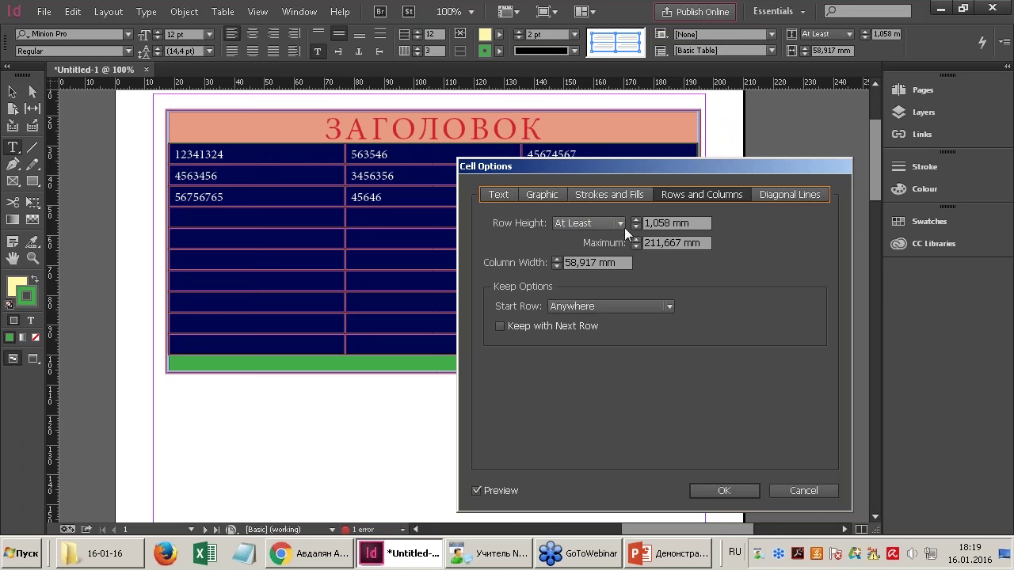
Raise the body rows' height to 7 mm in Exactly mode, and switch the row height mode back to At Least.
drag(693, 224, 640, 225)
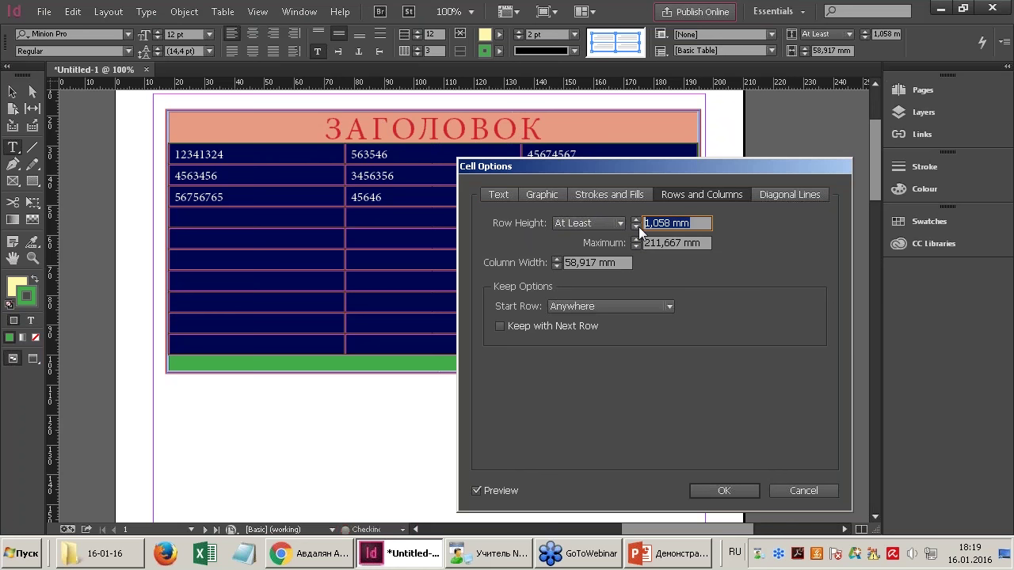
click(618, 225)
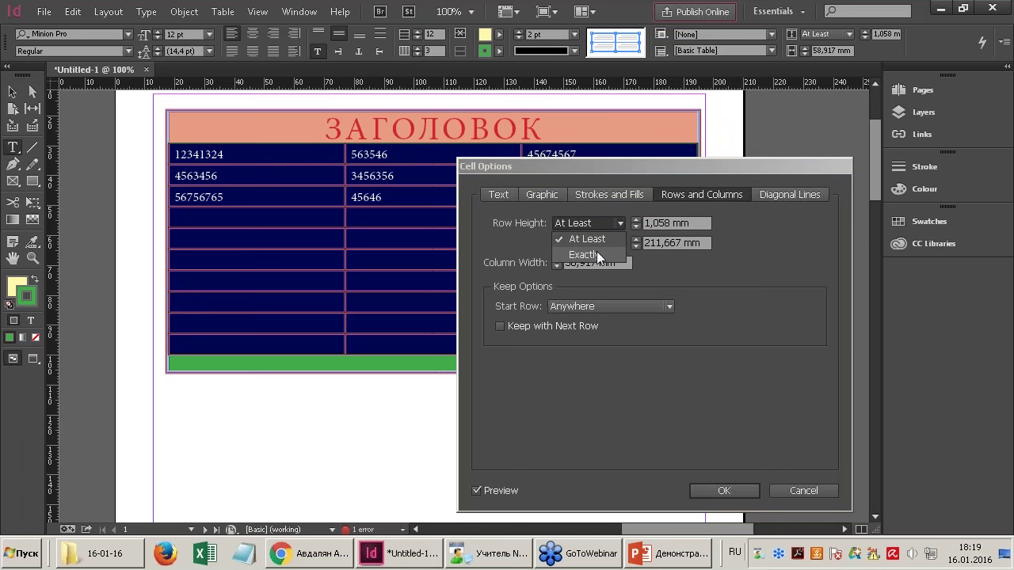
click(597, 255)
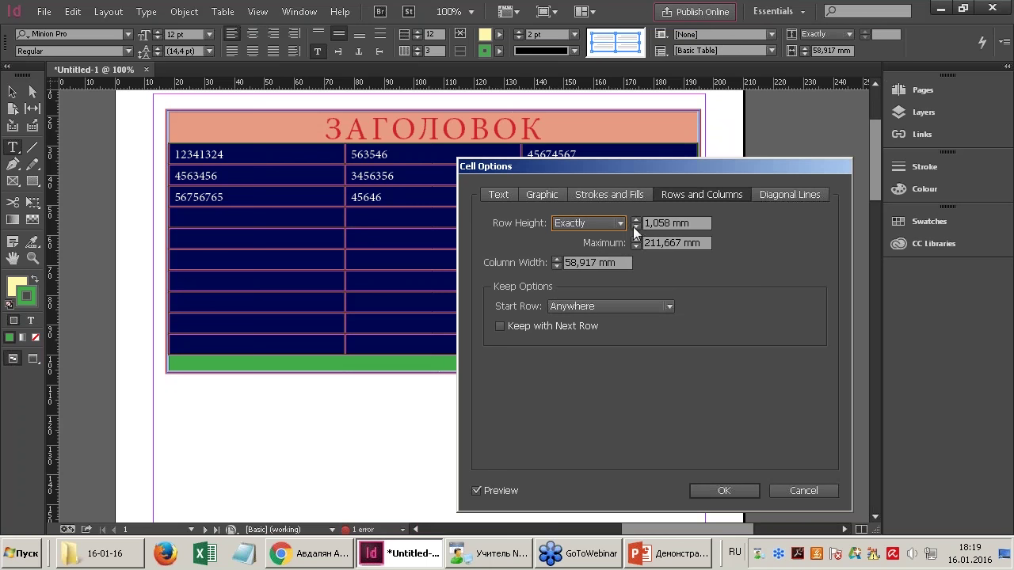
click(635, 225)
click(635, 225)
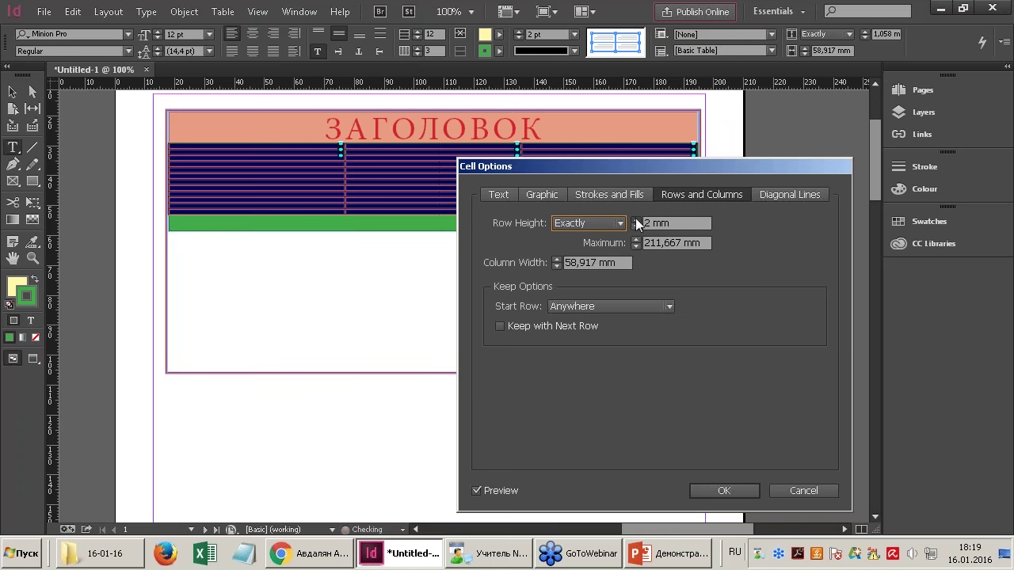
click(635, 220)
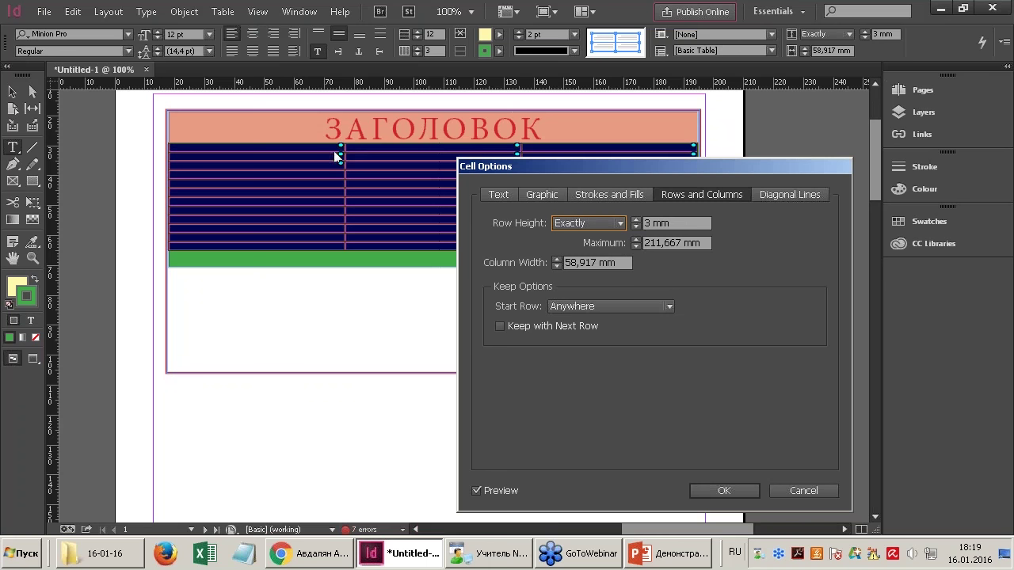
click(634, 218)
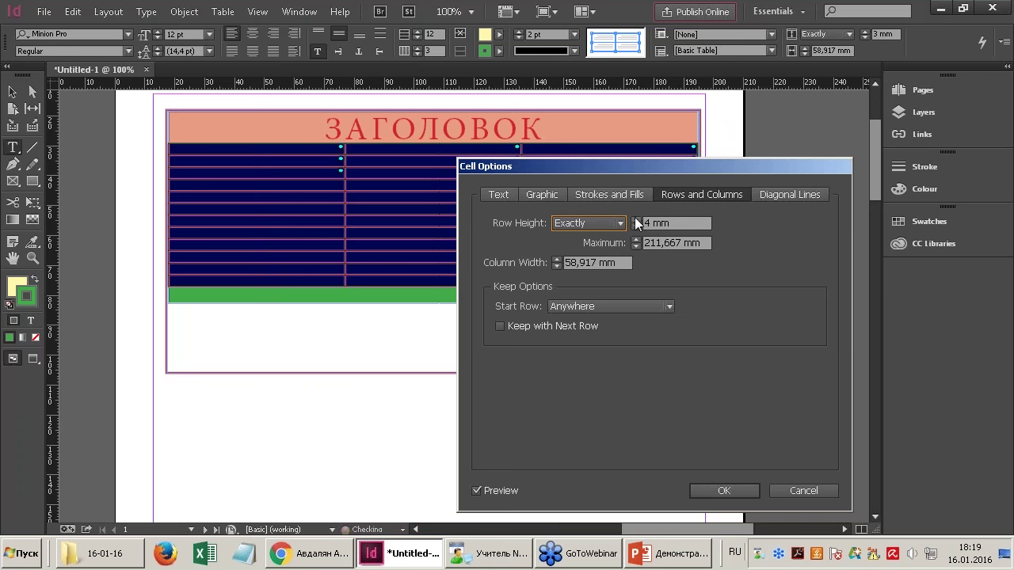
click(635, 218)
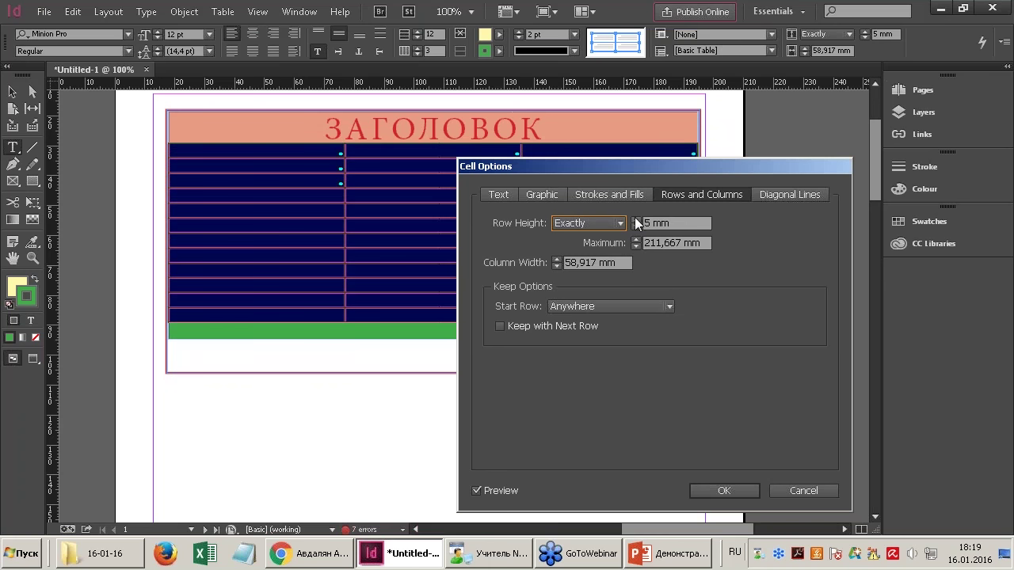
click(634, 218)
click(635, 218)
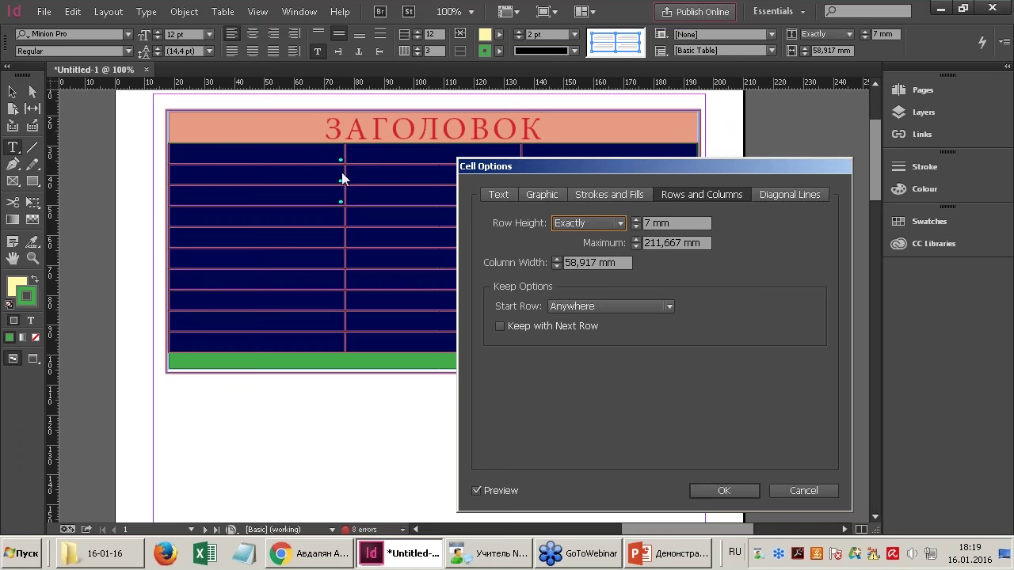
click(578, 224)
click(577, 236)
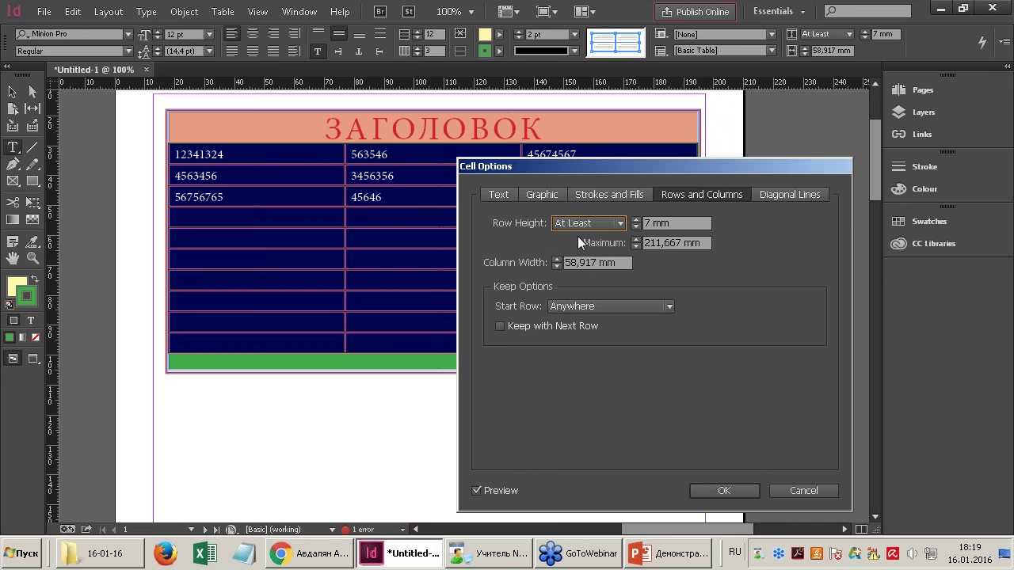
Lower the body cells' row height to 3 mm and further to 1,058 mm, keeping the At Least mode.
click(634, 228)
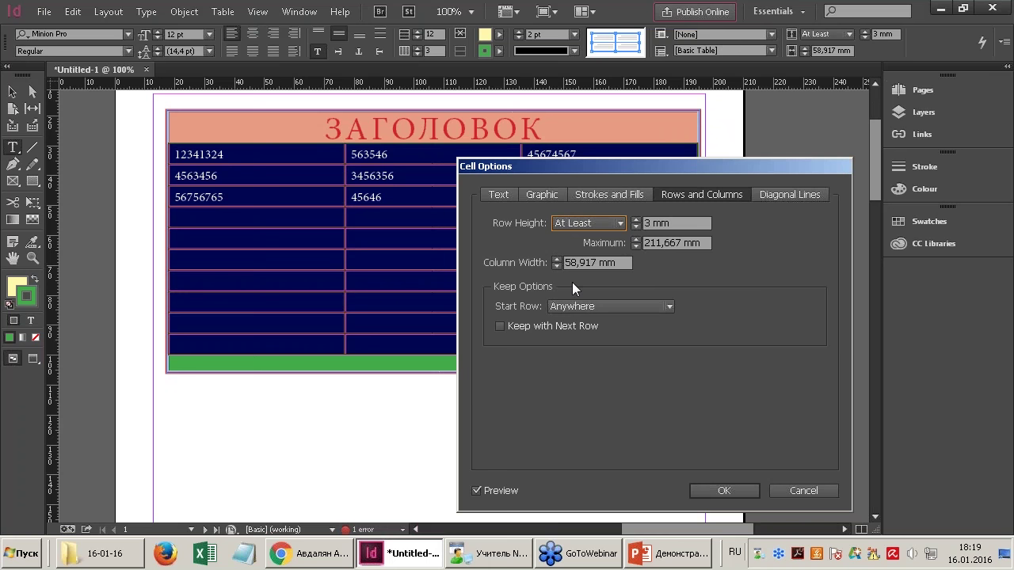
drag(572, 162, 614, 80)
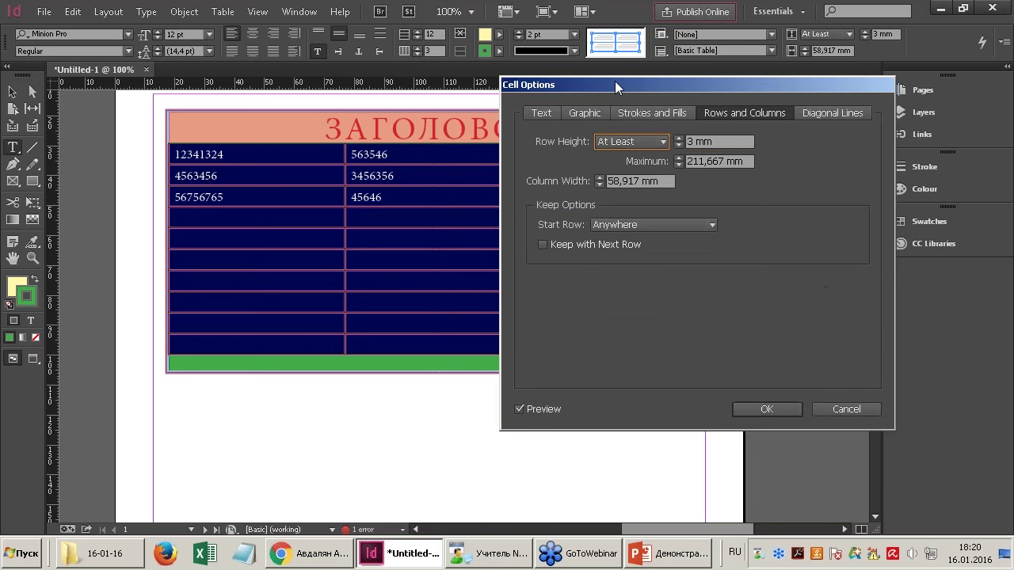
click(678, 146)
drag(638, 180, 596, 181)
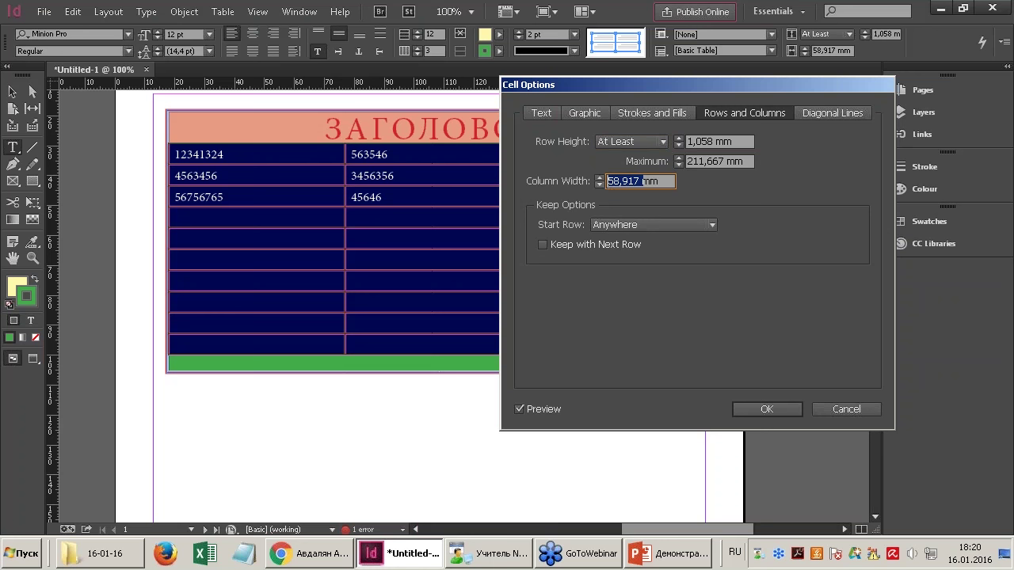
drag(744, 141, 708, 141)
click(648, 146)
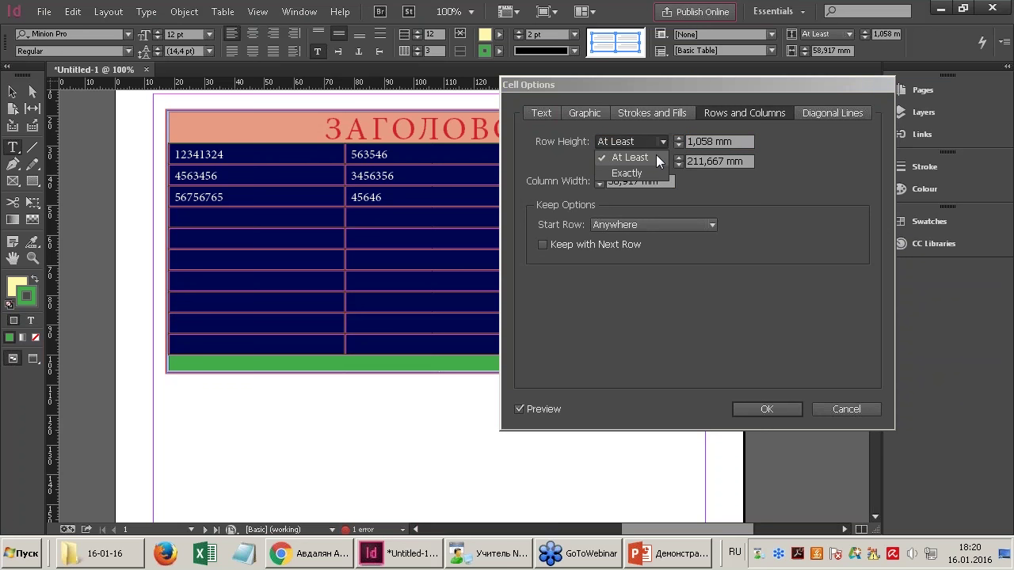
click(655, 157)
Try diagonal lines from upper left to lower right in the body cells, and return to no diagonal lines.
drag(671, 91, 615, 102)
click(777, 128)
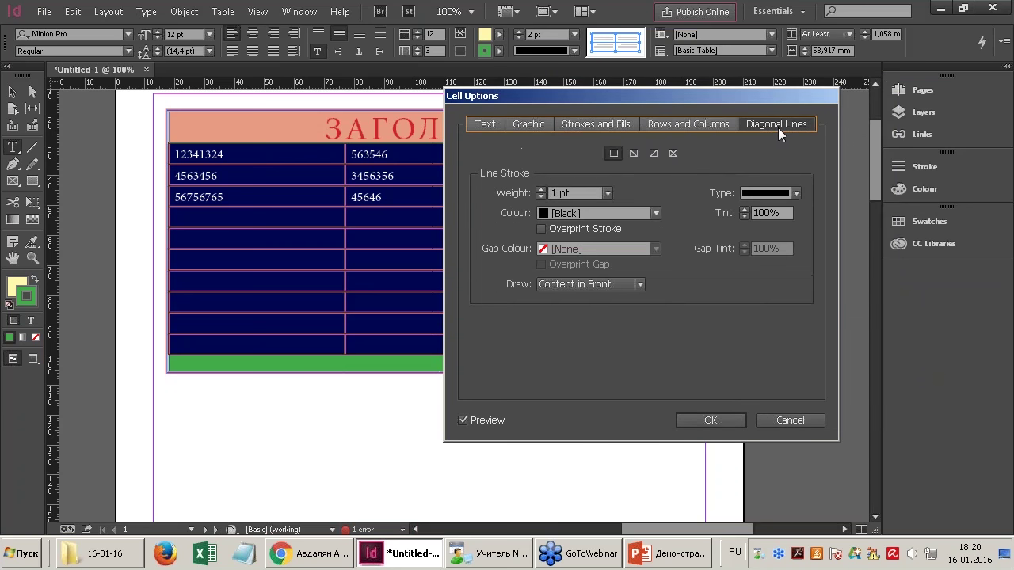
click(634, 153)
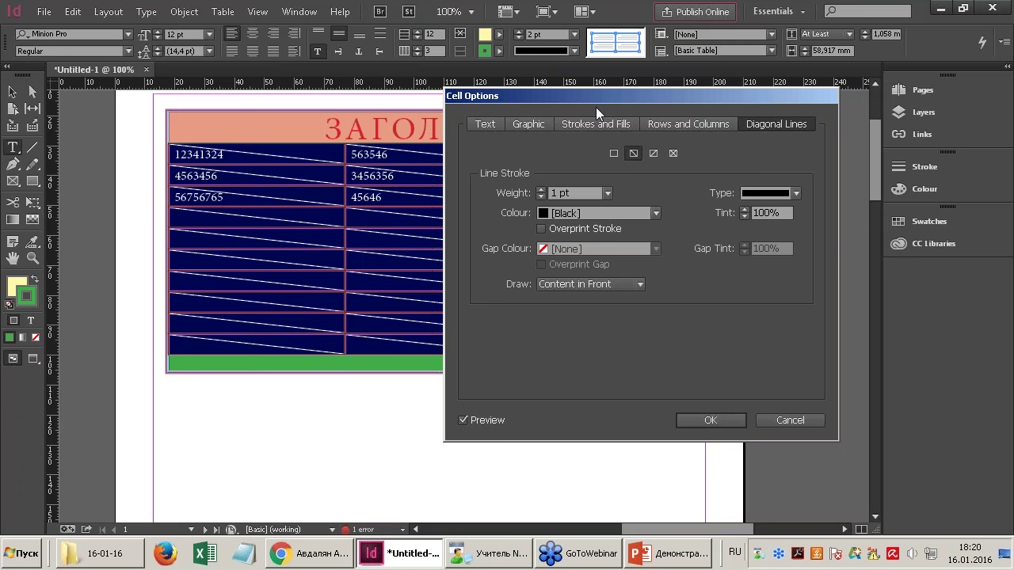
drag(595, 102, 625, 86)
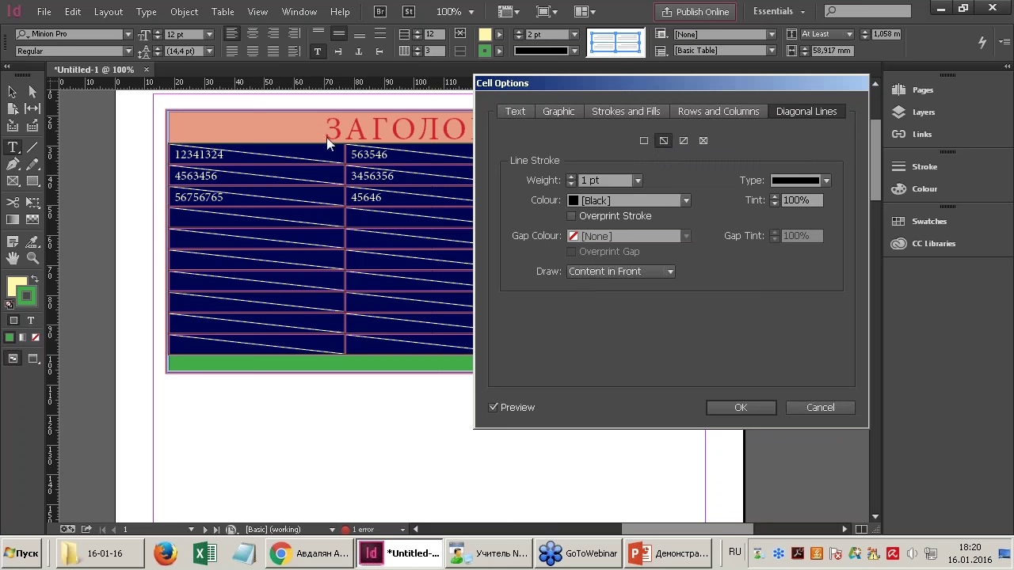
click(643, 141)
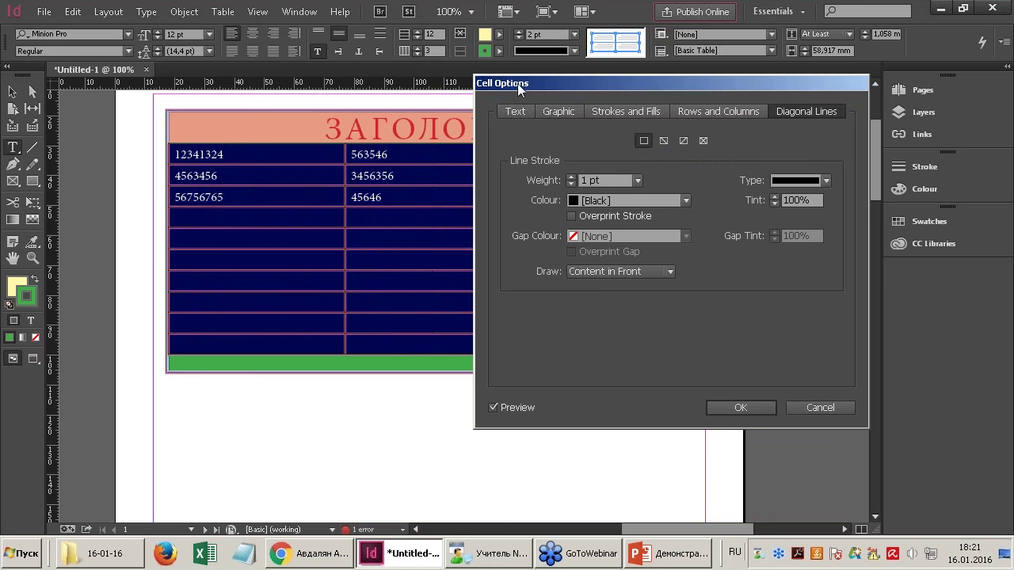
Recheck the body cells' Align Centre vertical justification and At Least row height mode, keep both, and apply the cell options.
drag(518, 83, 446, 46)
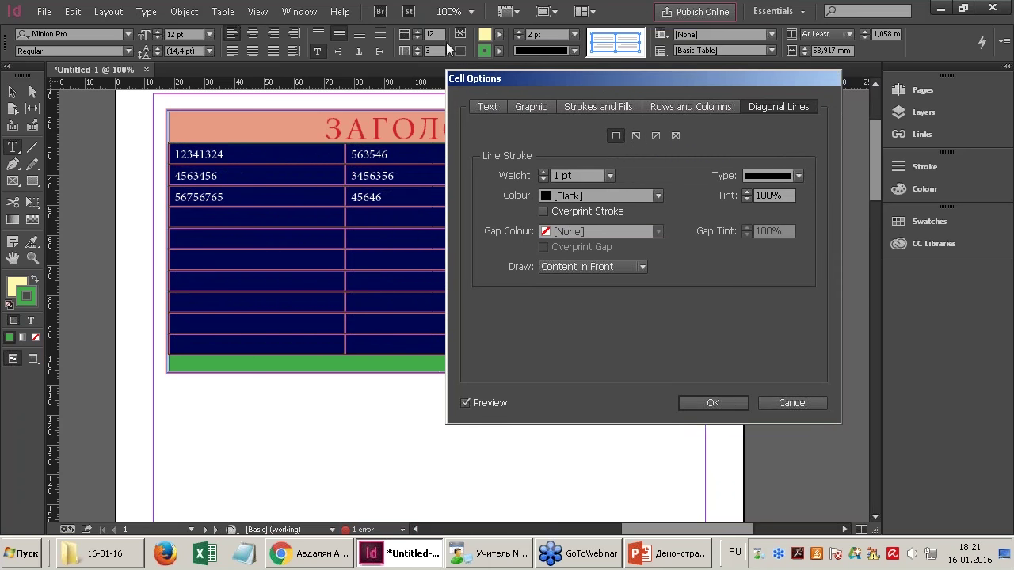
click(481, 106)
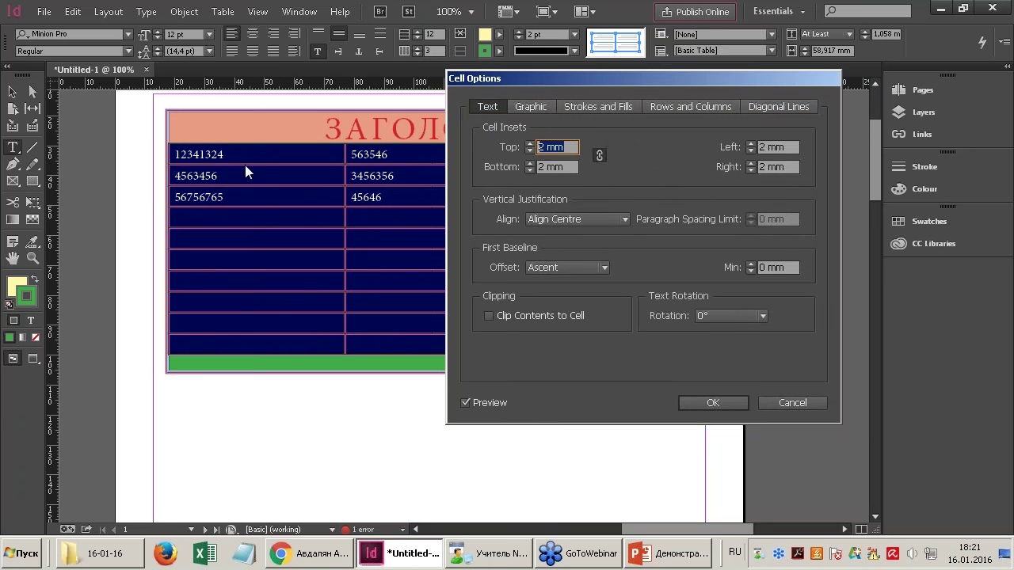
click(552, 219)
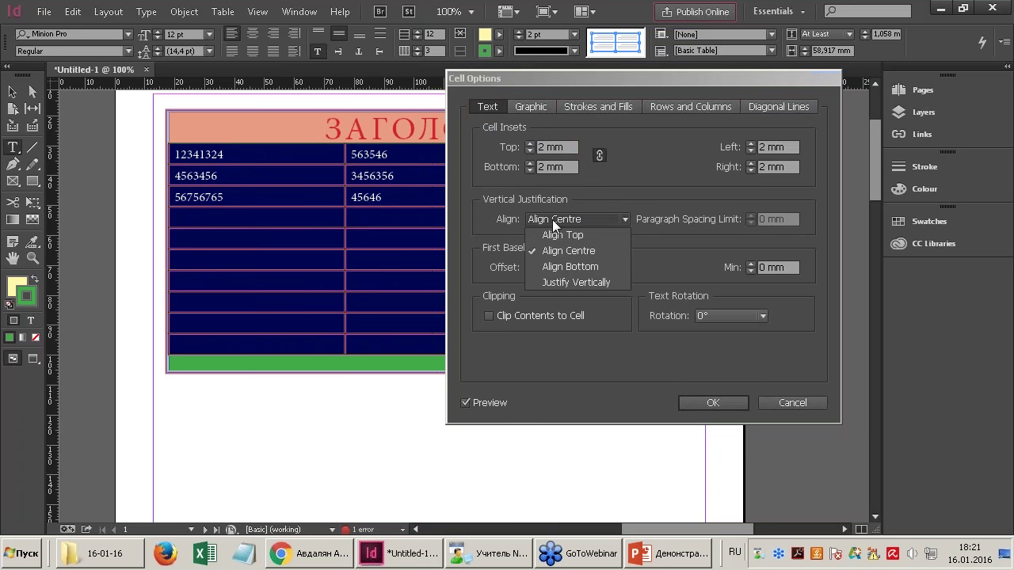
click(603, 252)
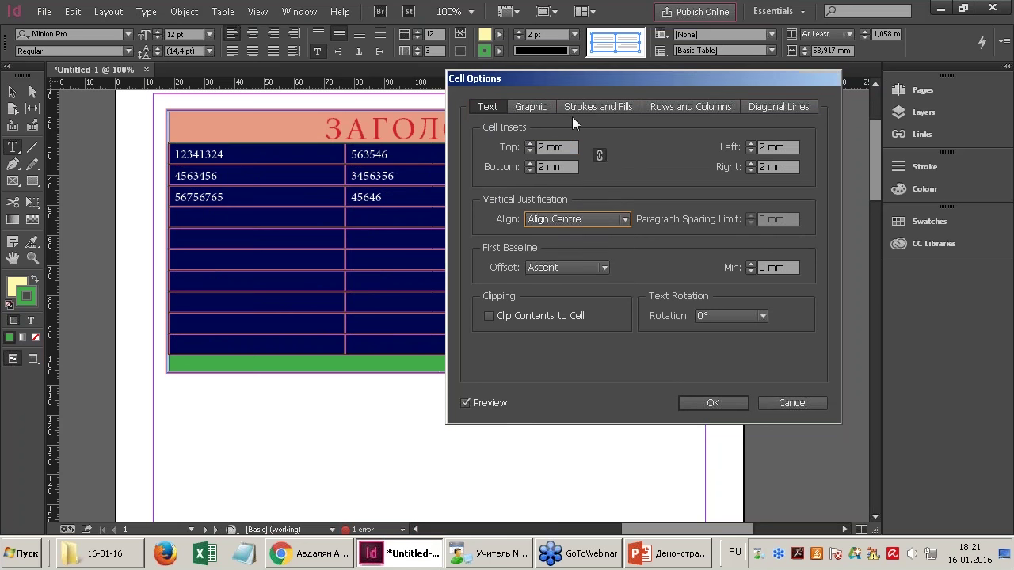
click(677, 106)
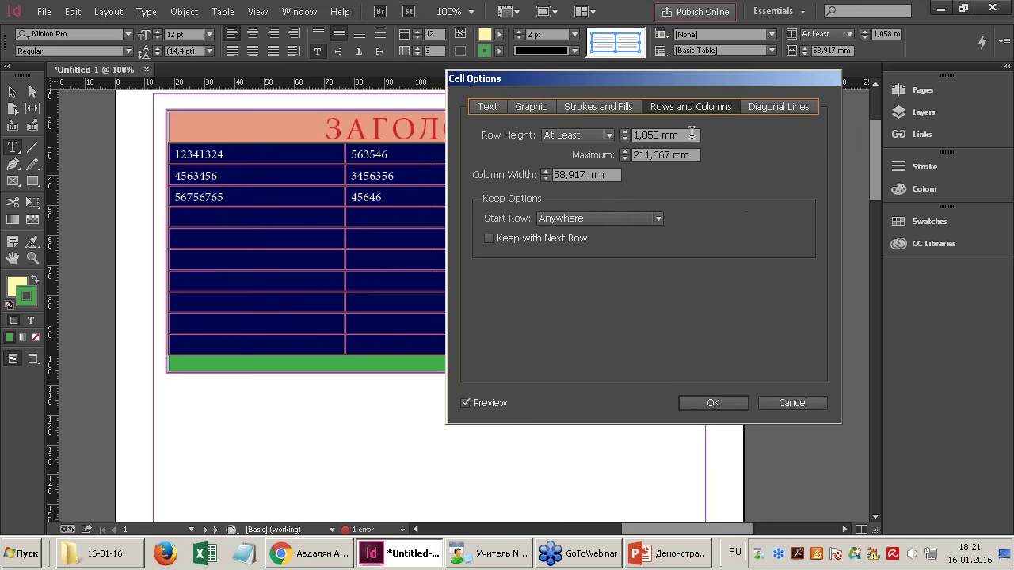
click(596, 136)
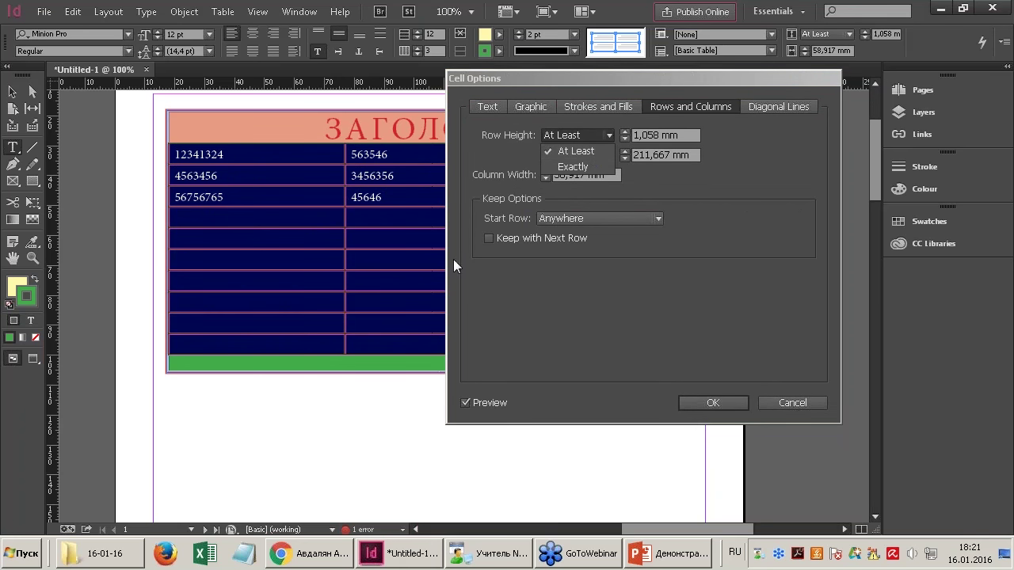
click(606, 150)
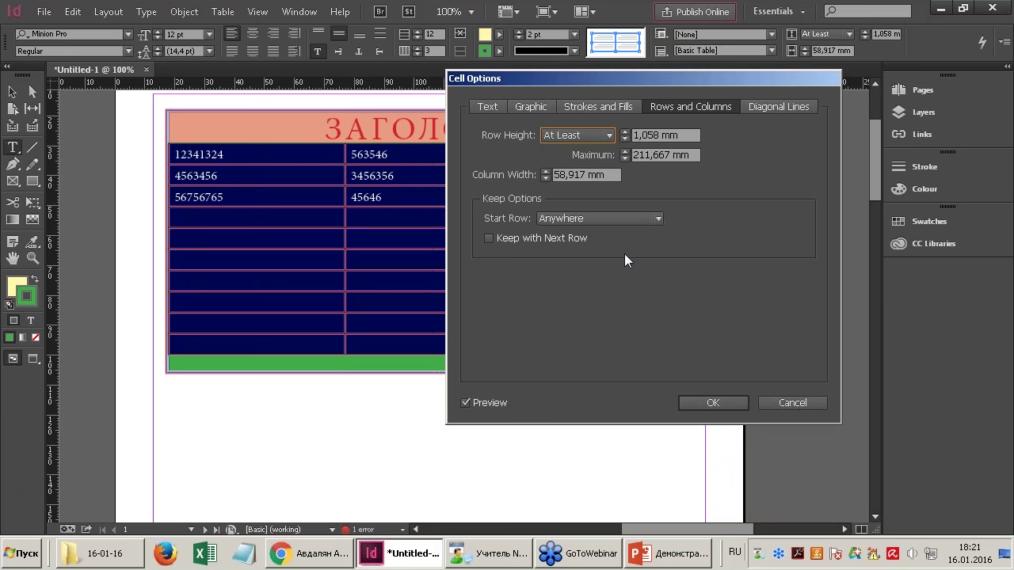
click(710, 404)
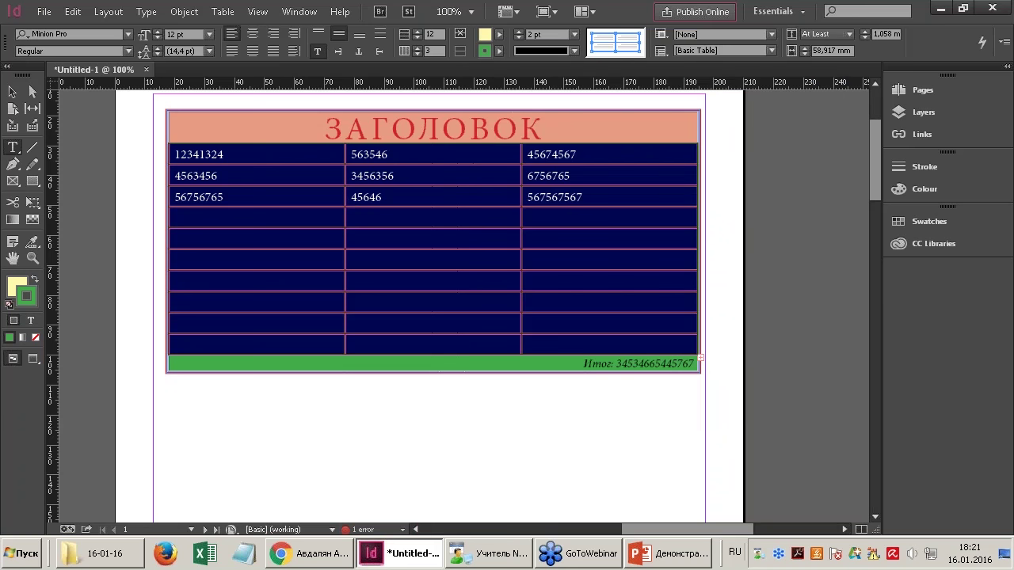
key(Escape)
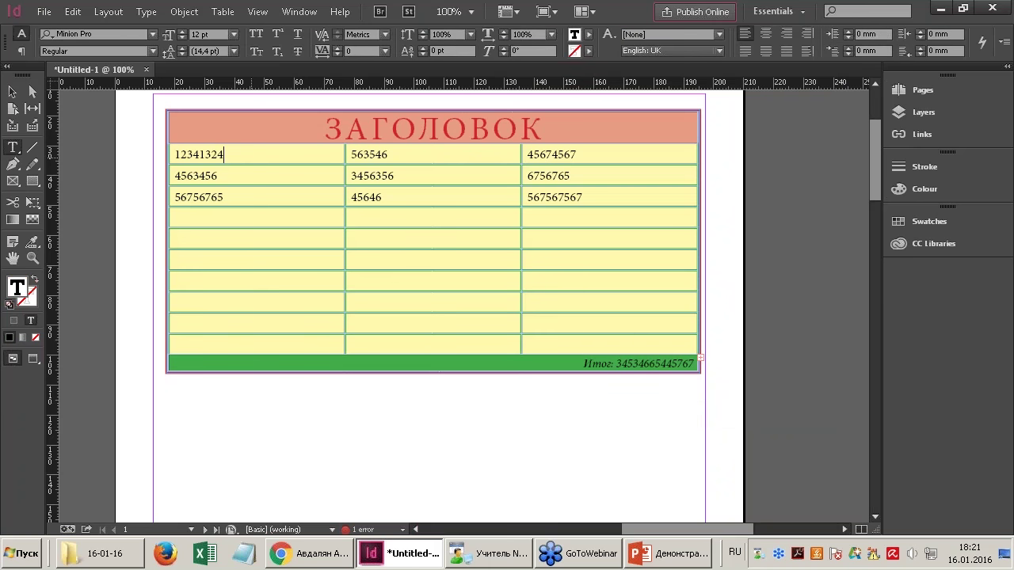
text(567467 5674567567 5675676 5)
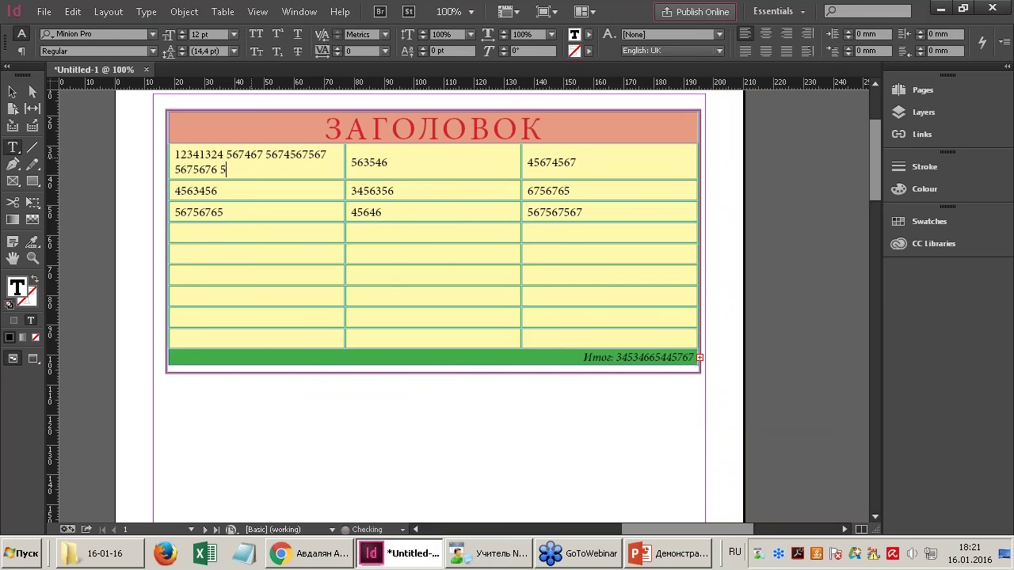
text(675674567 567456746574)
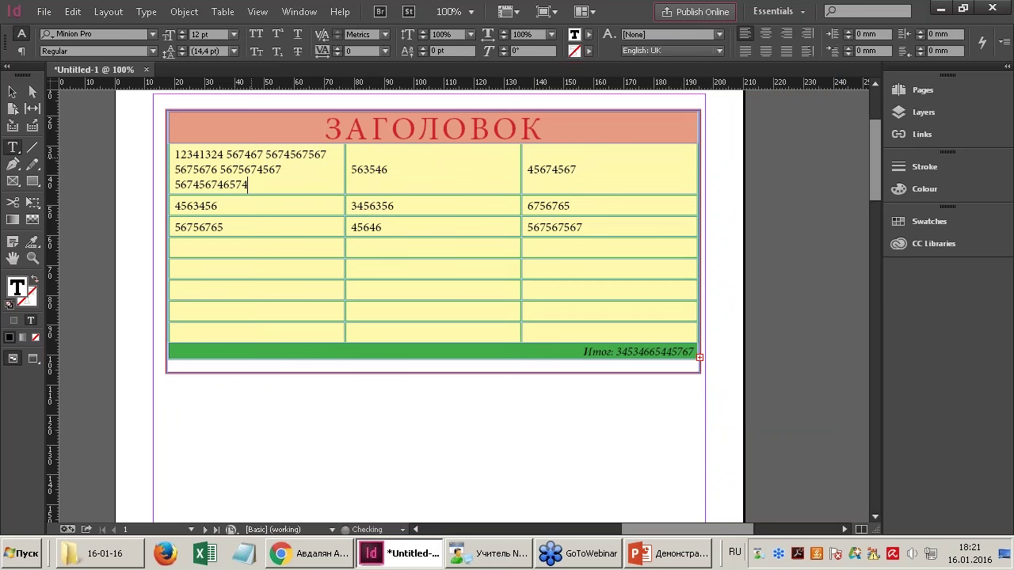
text( 567456745674657 45674567)
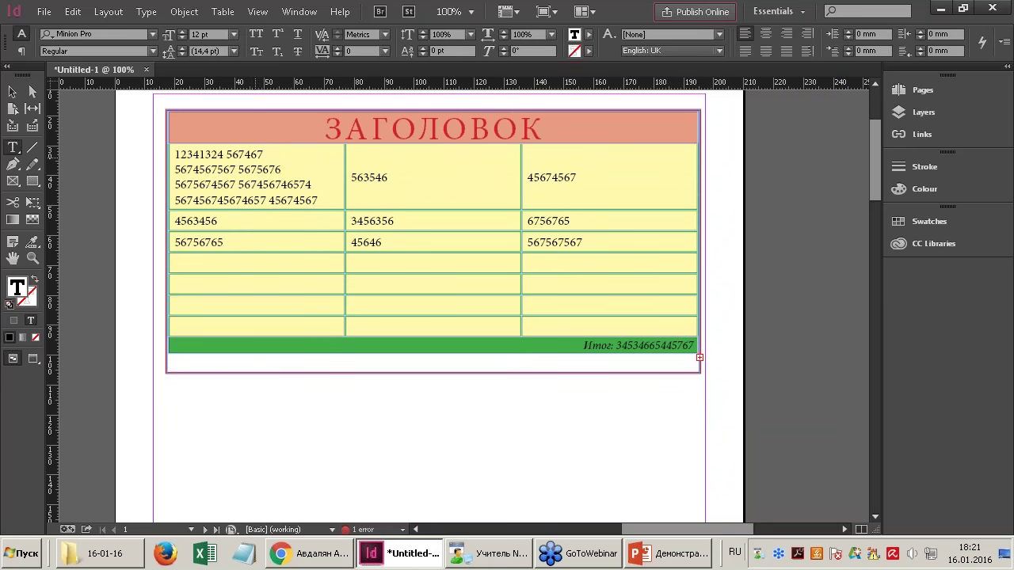
drag(173, 149, 661, 325)
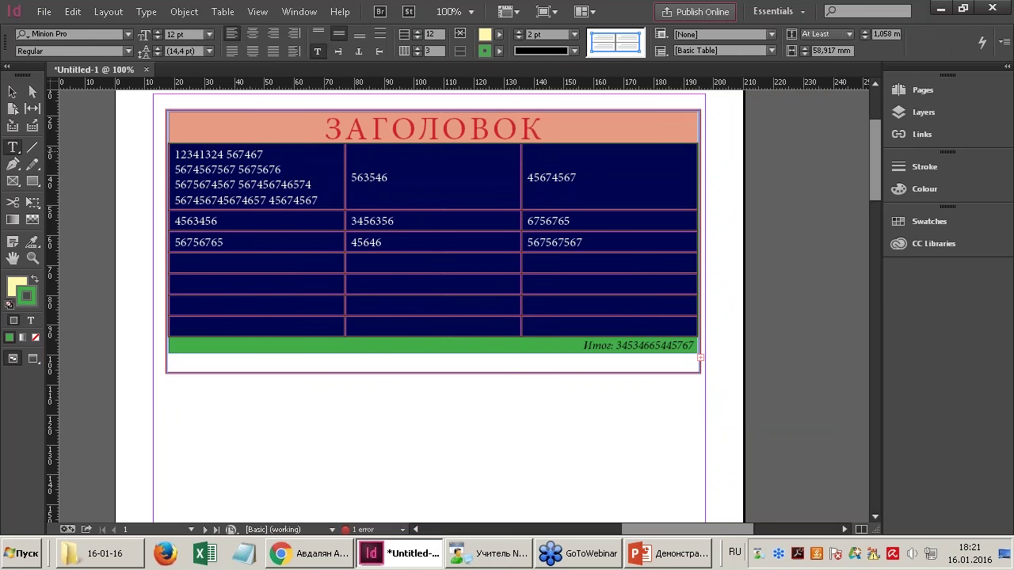
click(251, 35)
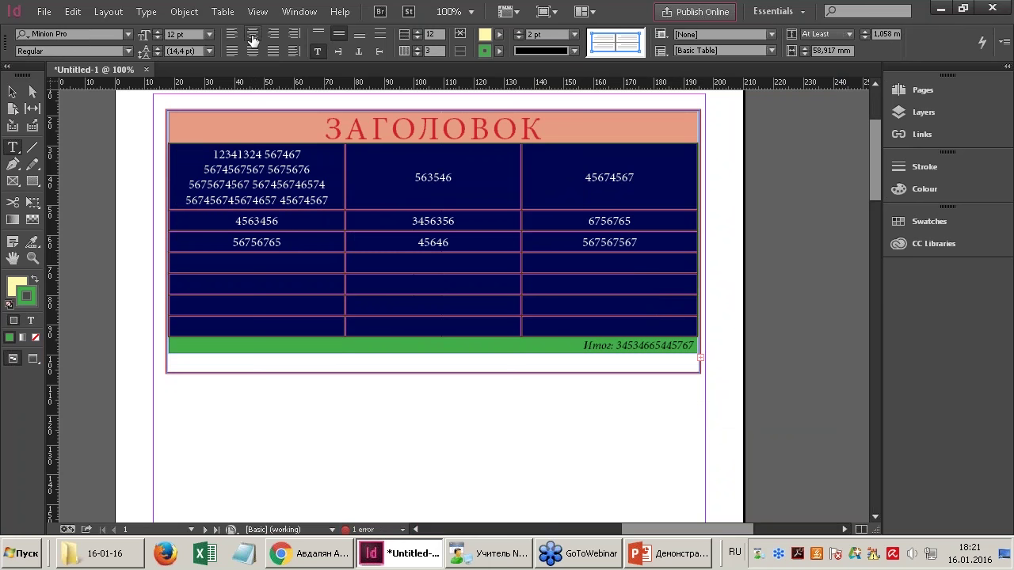
Fit the table's text frame to its content so the frame encloses all rows.
click(12, 92)
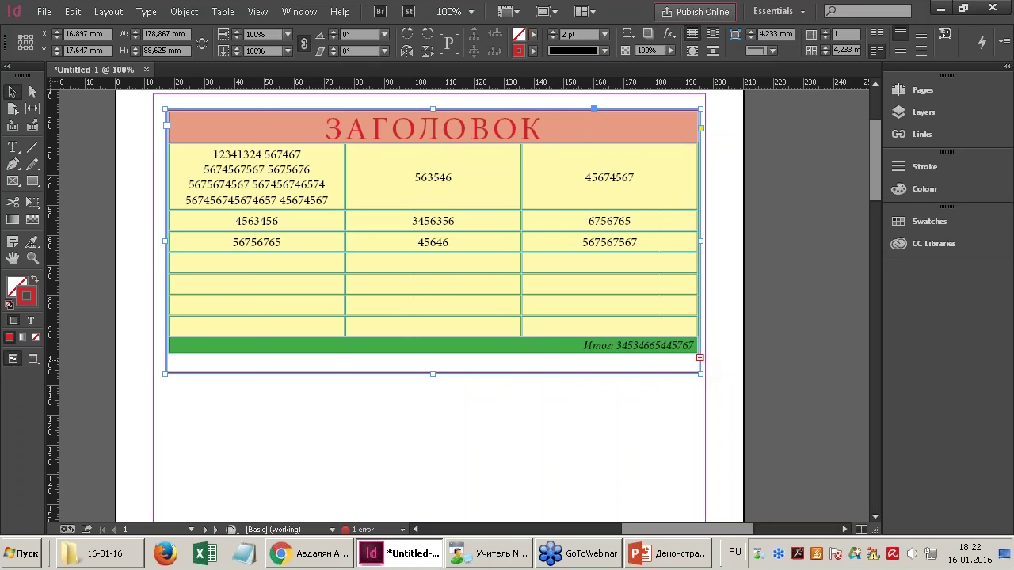
click(190, 13)
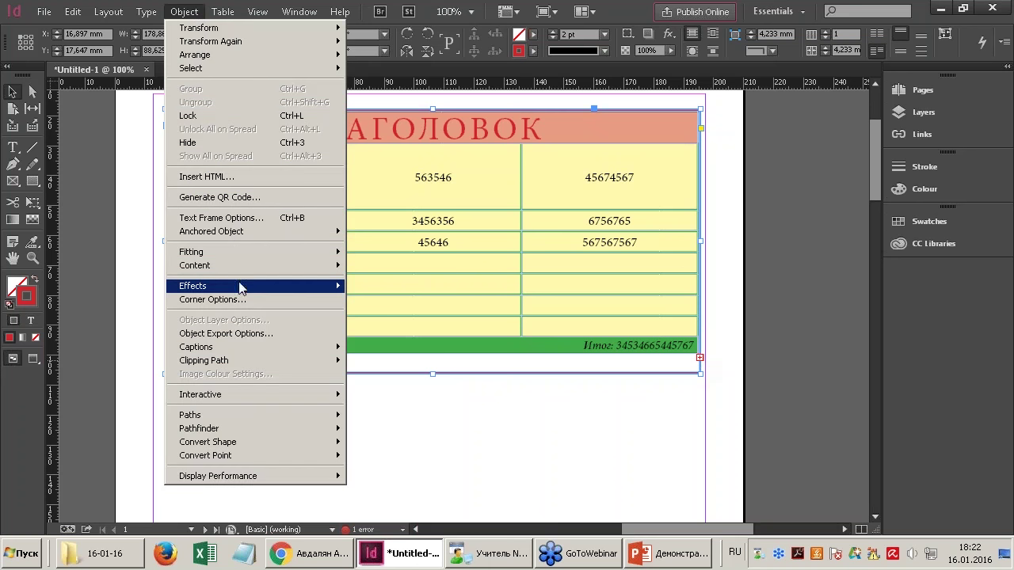
mouse_move(228, 260)
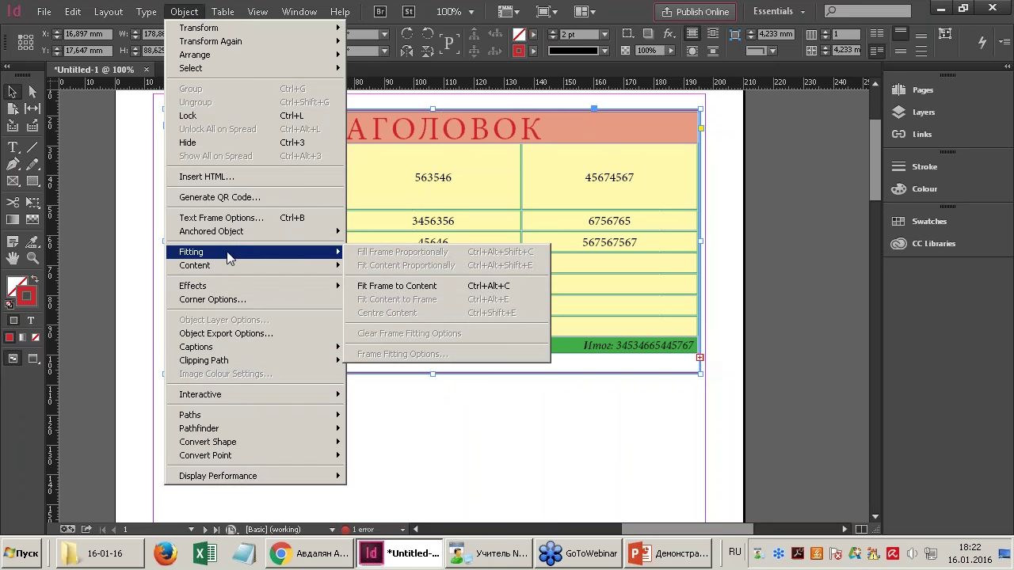
click(526, 287)
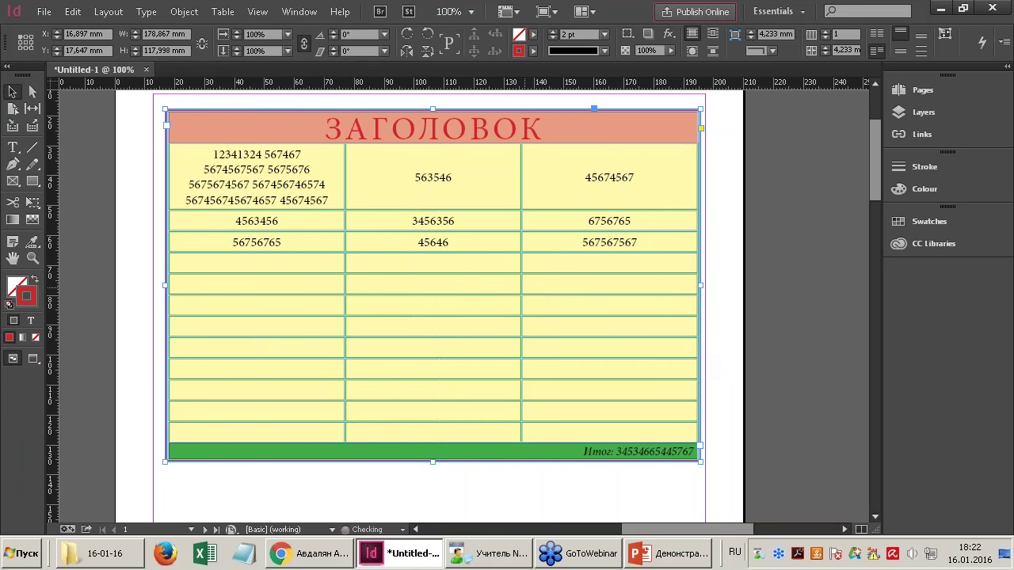
click(184, 12)
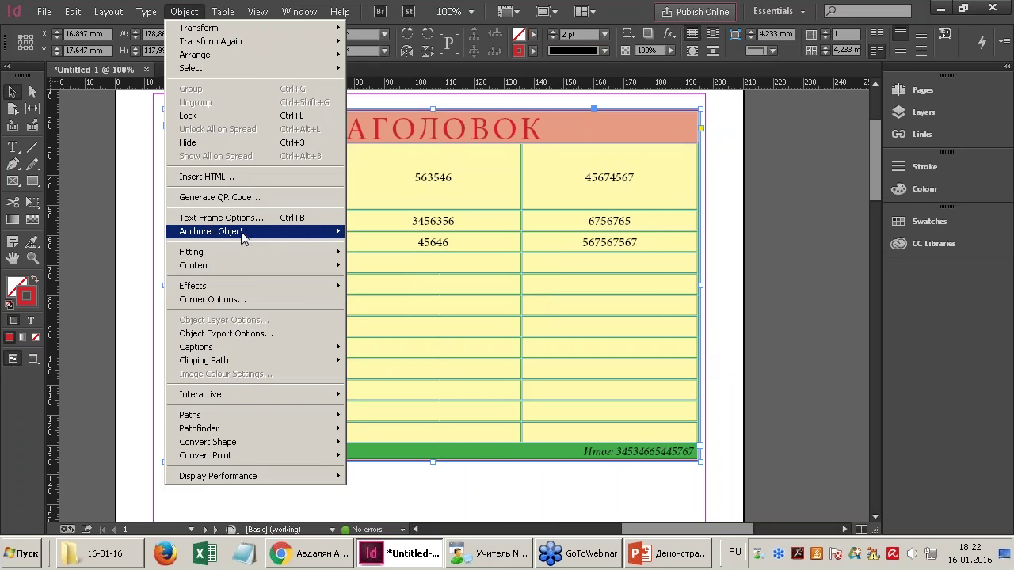
click(396, 285)
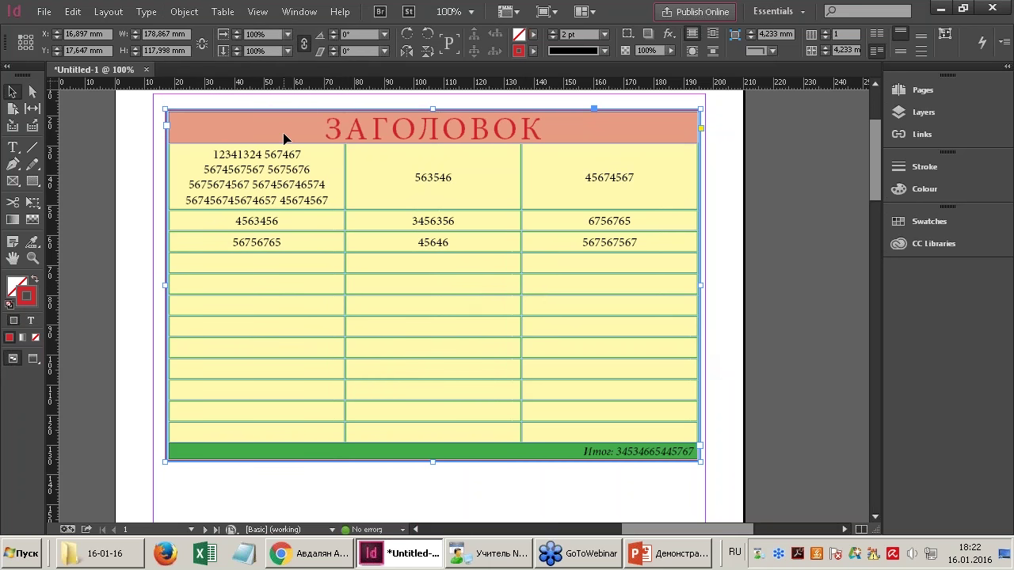
click(223, 12)
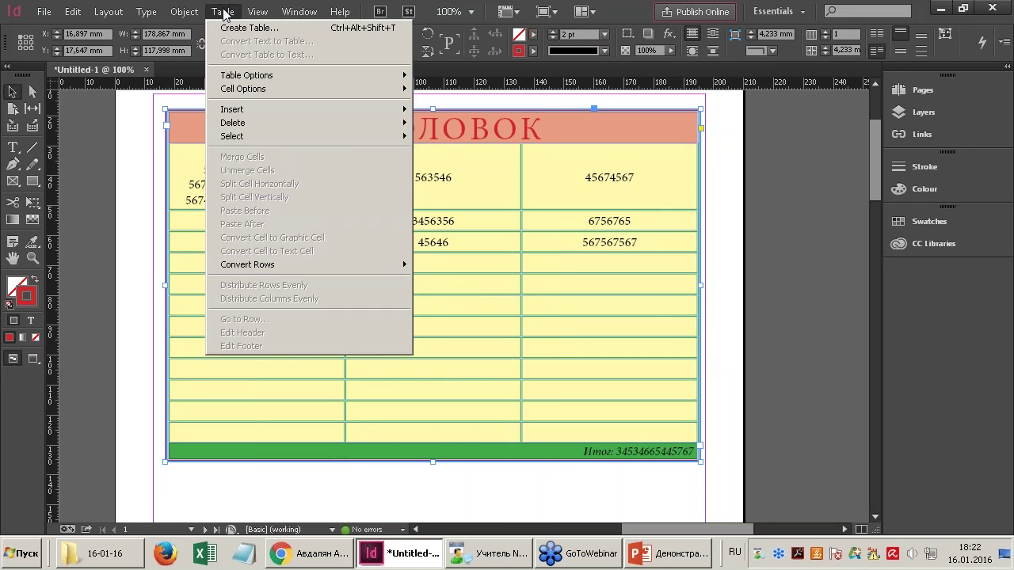
mouse_move(255, 79)
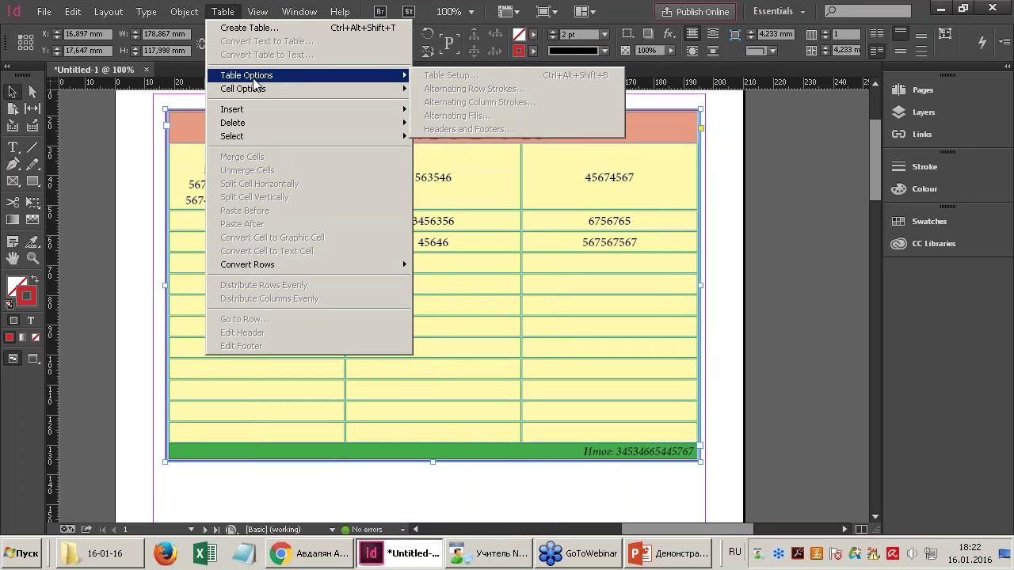
click(478, 201)
Select the whole table, including its header and footer rows, and open its Table Setup options.
double_click(478, 201)
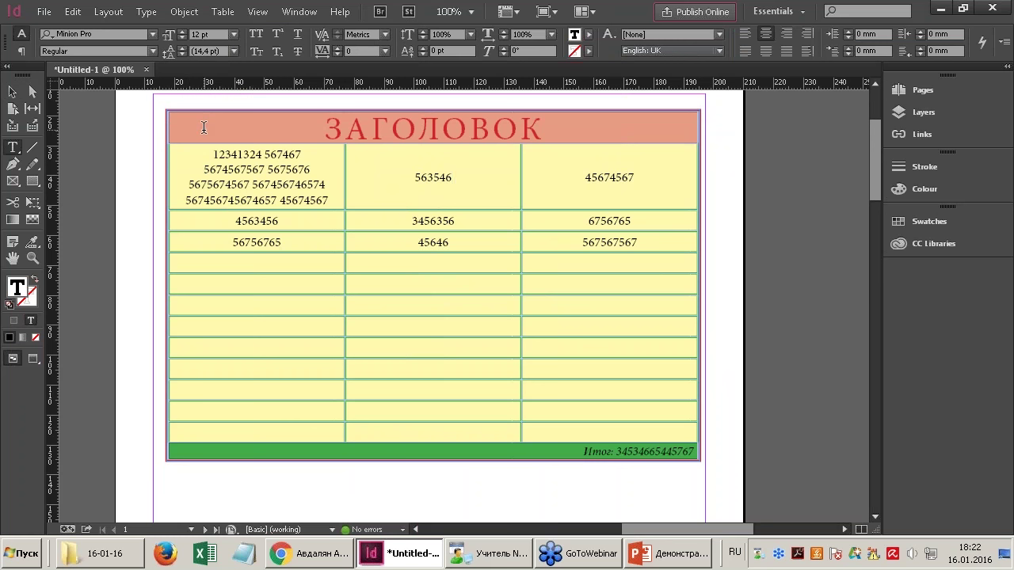
click(214, 171)
click(165, 108)
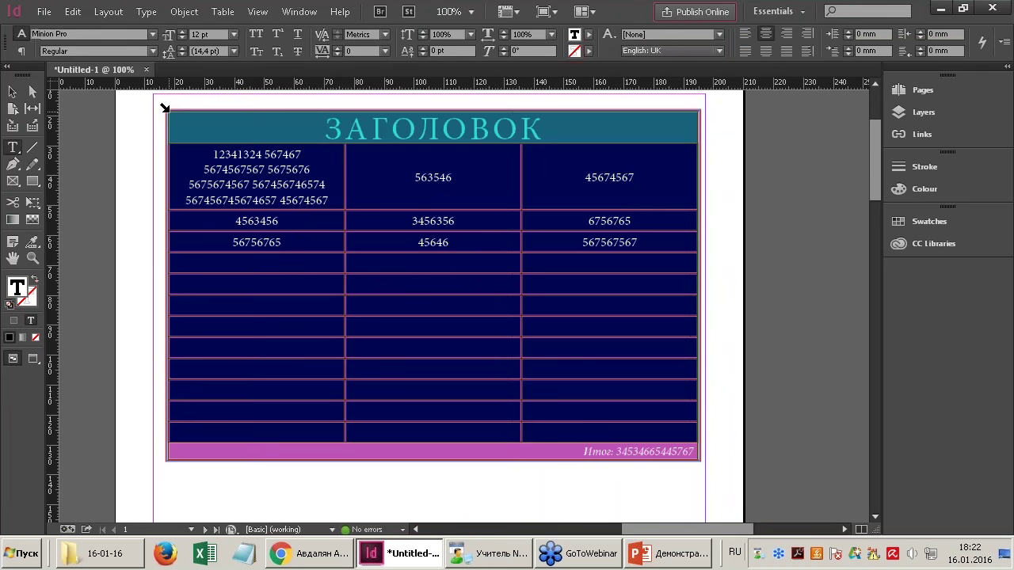
click(219, 12)
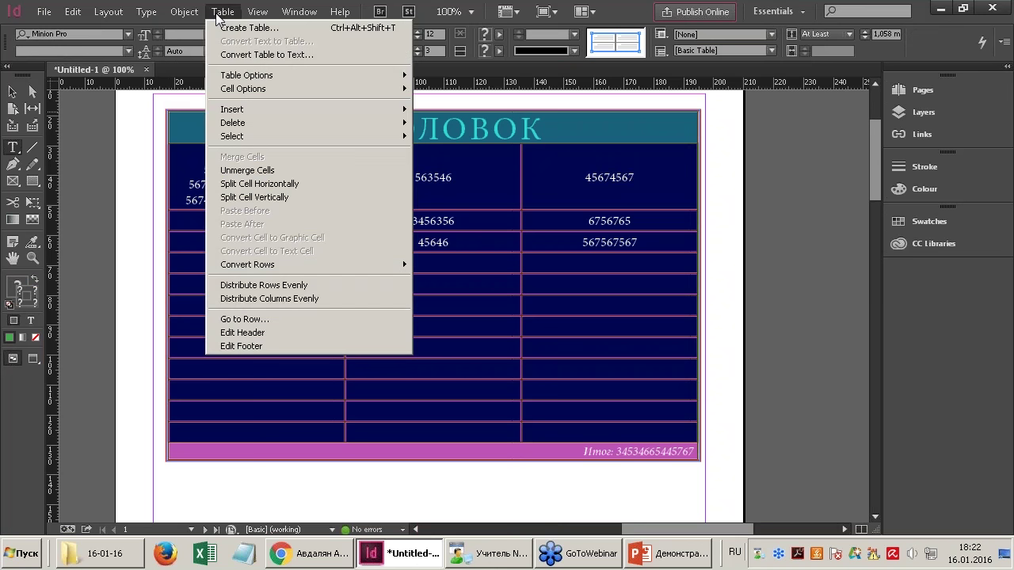
mouse_move(247, 76)
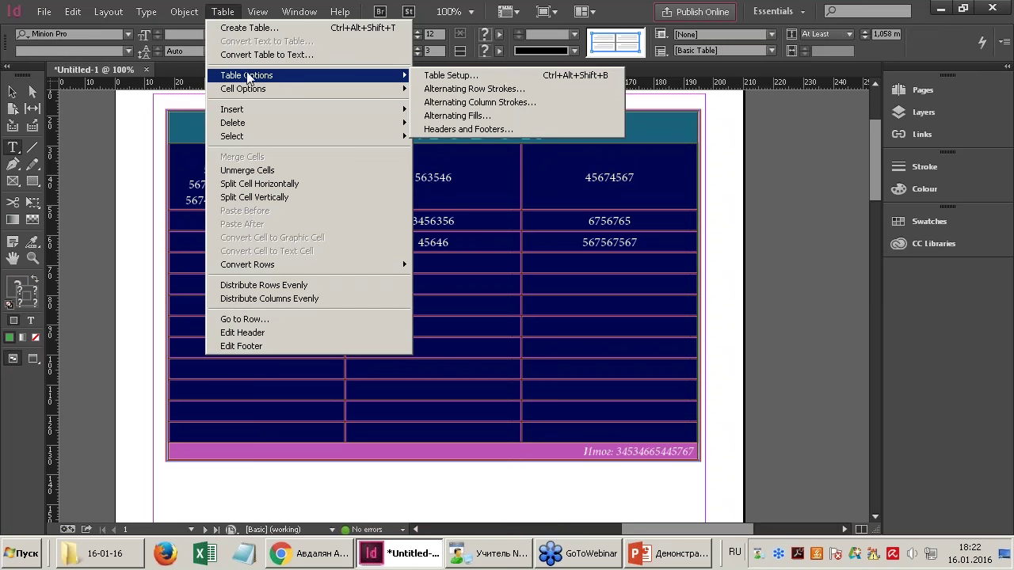
click(523, 75)
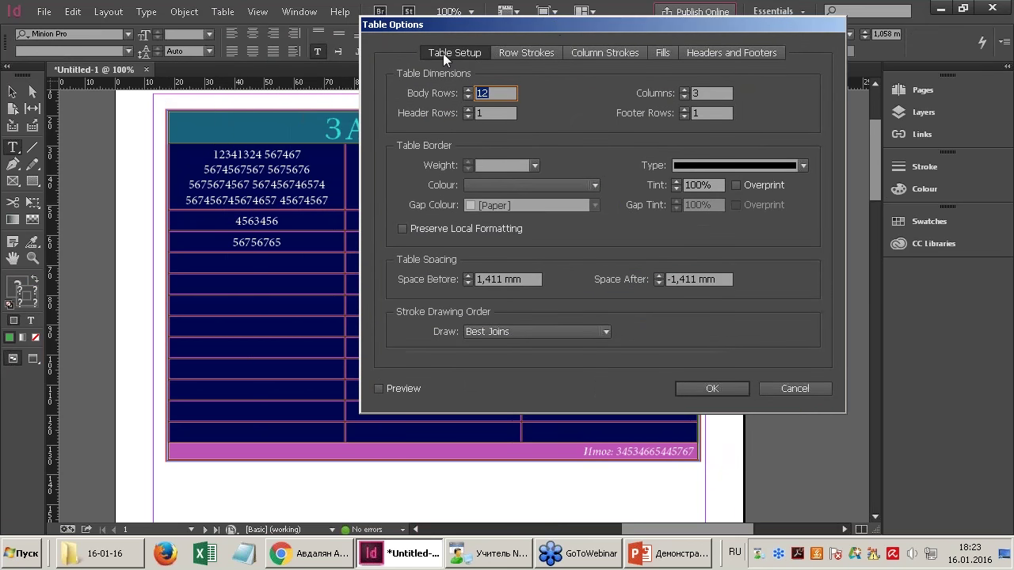
Review the body row, column, header row and footer row counts in the table dimensions.
click(493, 94)
click(708, 93)
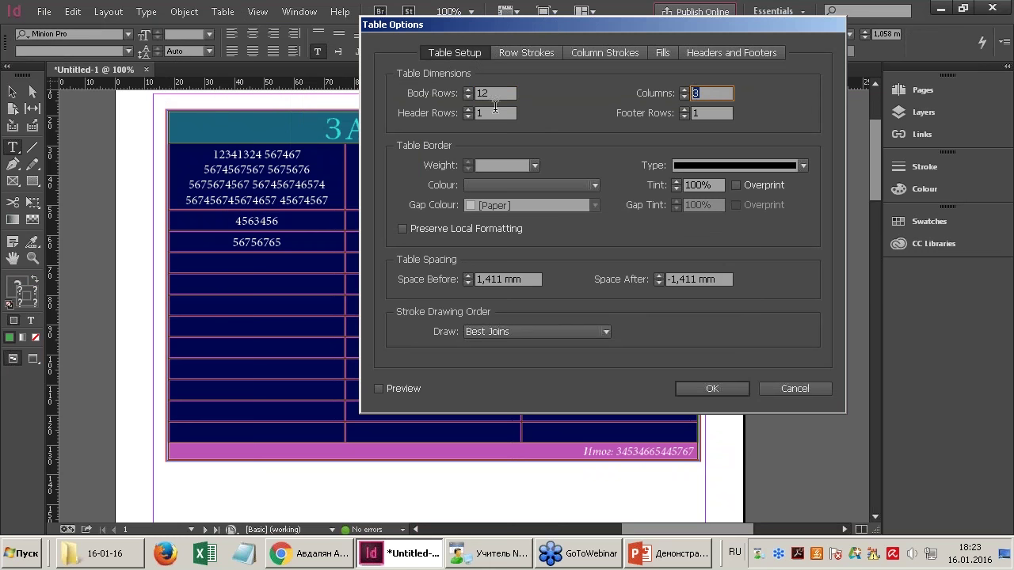
click(491, 111)
click(418, 115)
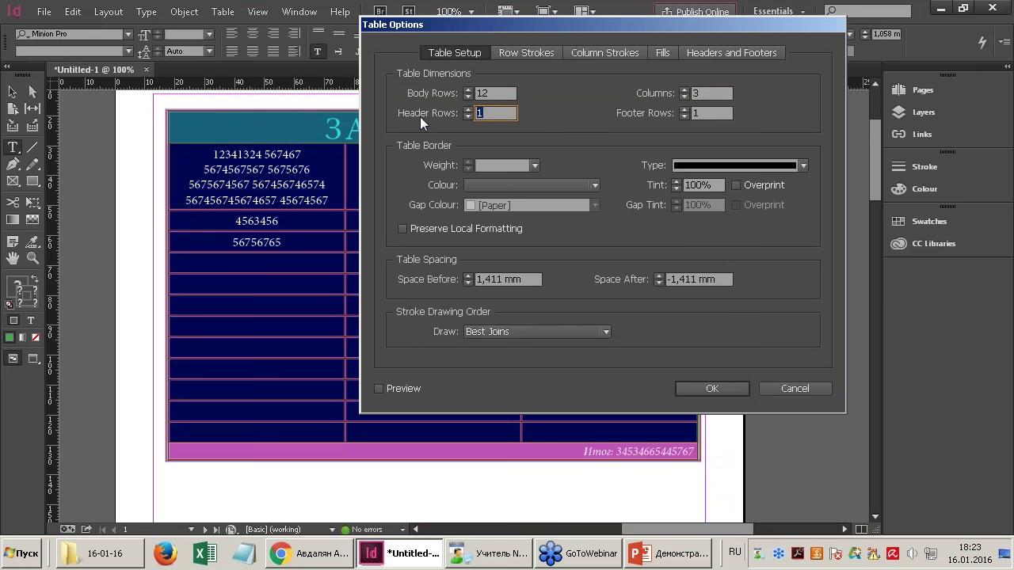
key(Tab)
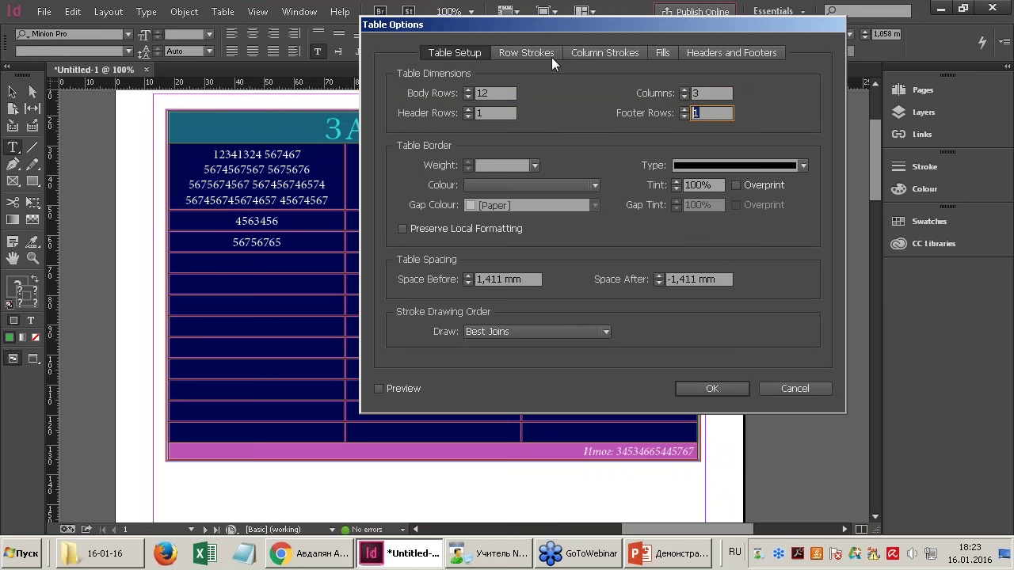
drag(541, 26, 562, 20)
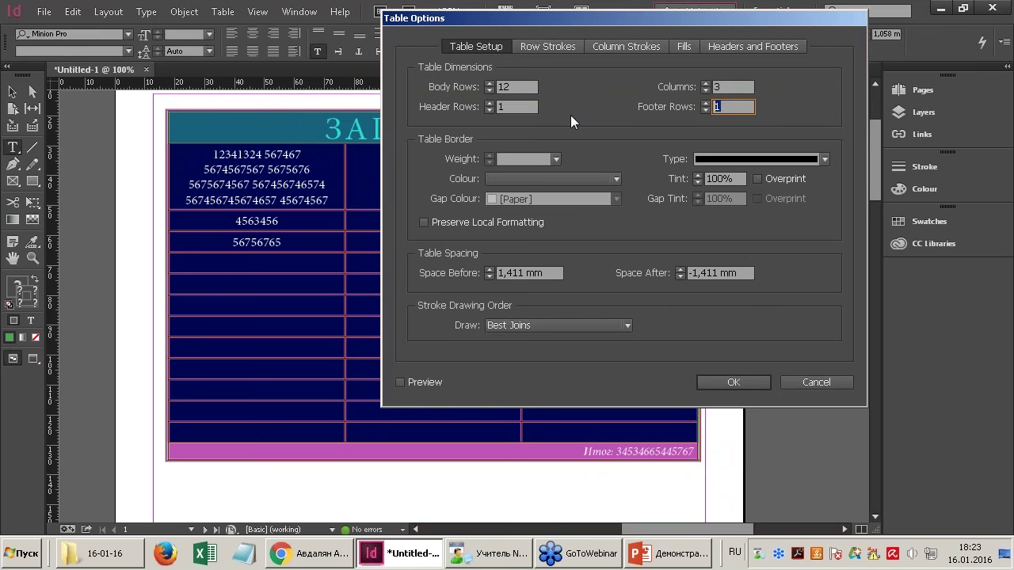
mouse_move(479, 17)
mouse_down()
mouse_move(498, 122)
mouse_move(467, 30)
mouse_up()
Look through the table's alternating row stroke, column stroke and fill options, and turn on the preview.
click(566, 57)
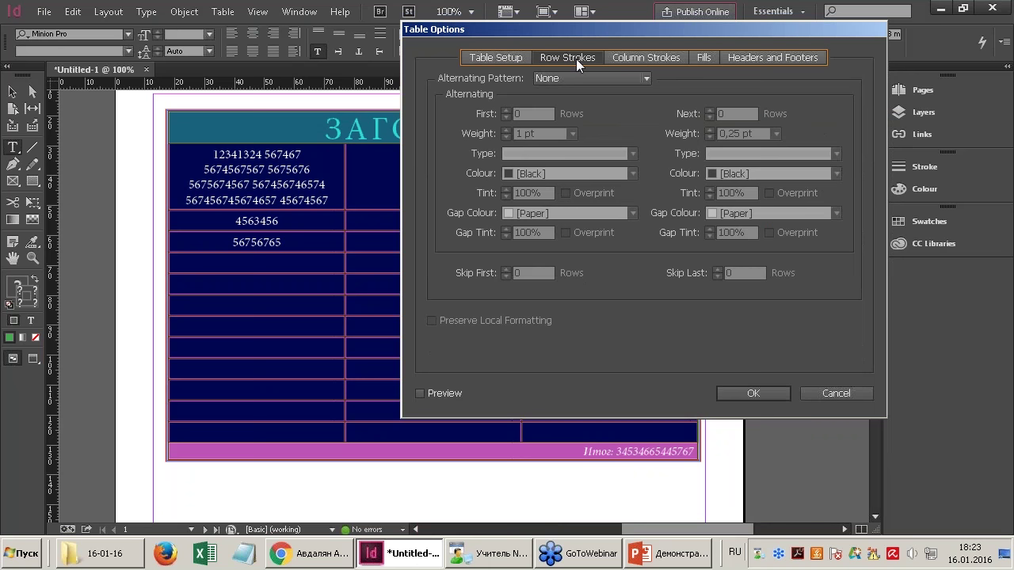
click(633, 60)
drag(574, 34, 634, 136)
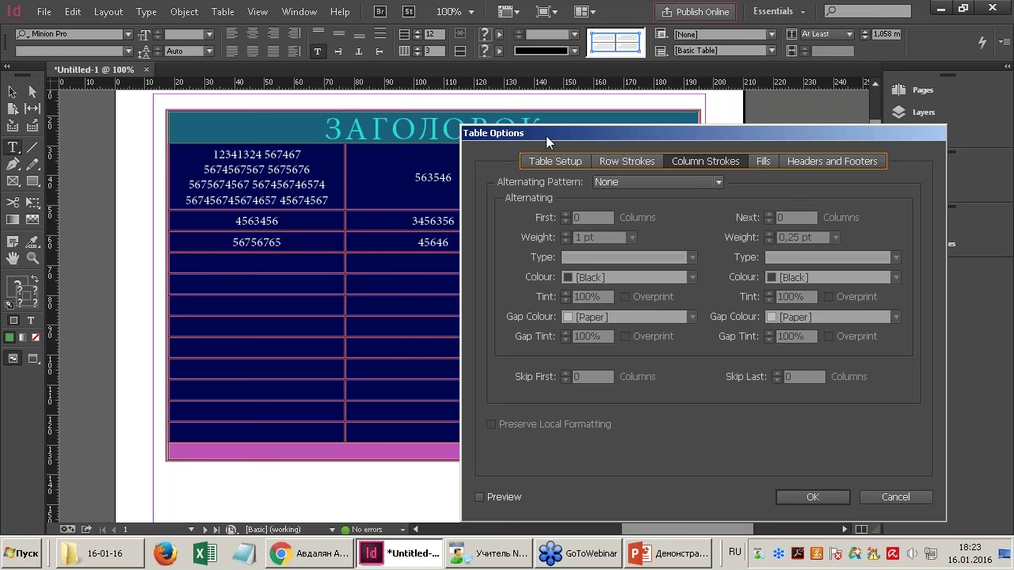
drag(546, 136, 493, 23)
click(709, 50)
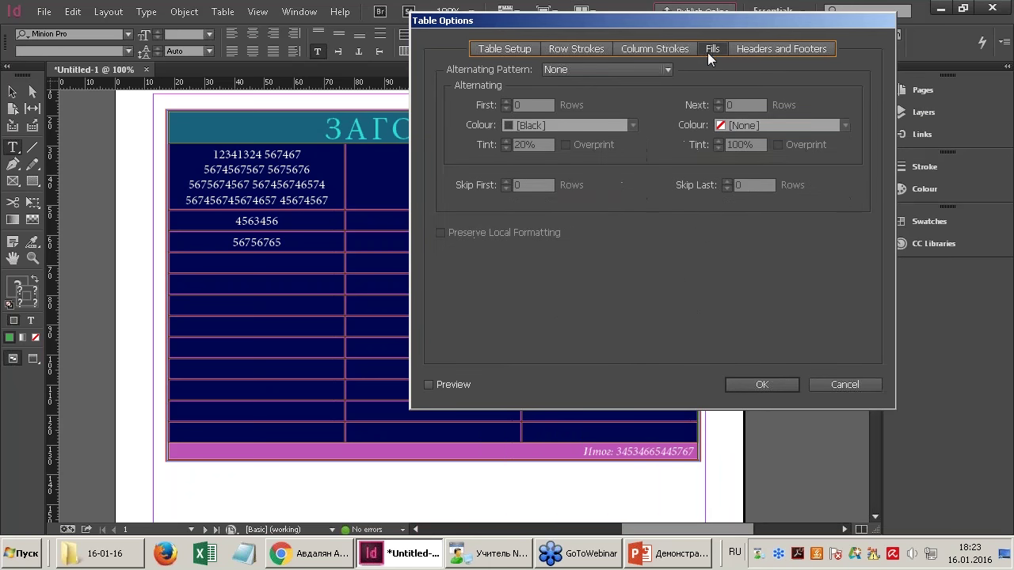
drag(539, 24, 585, 22)
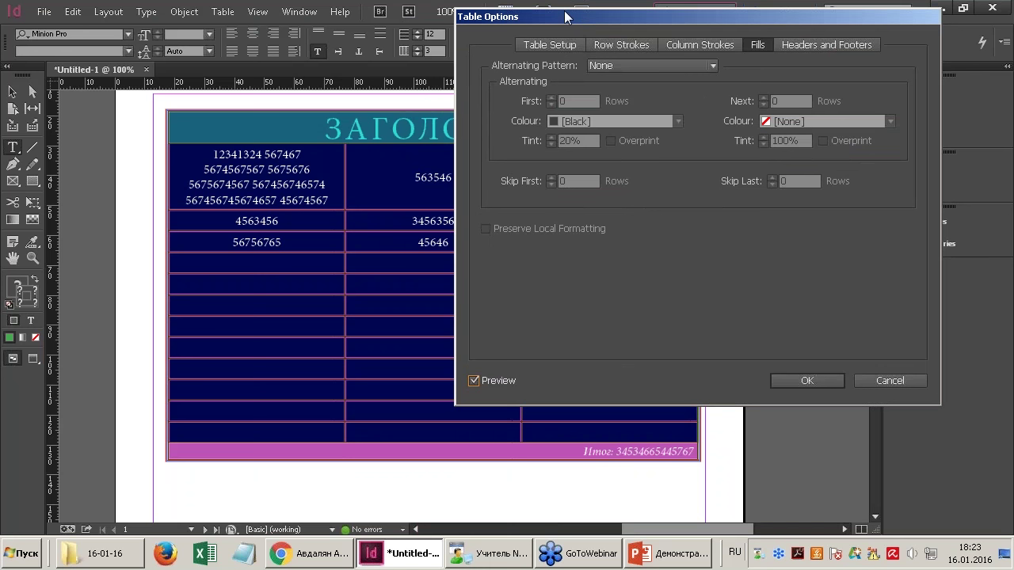
click(623, 66)
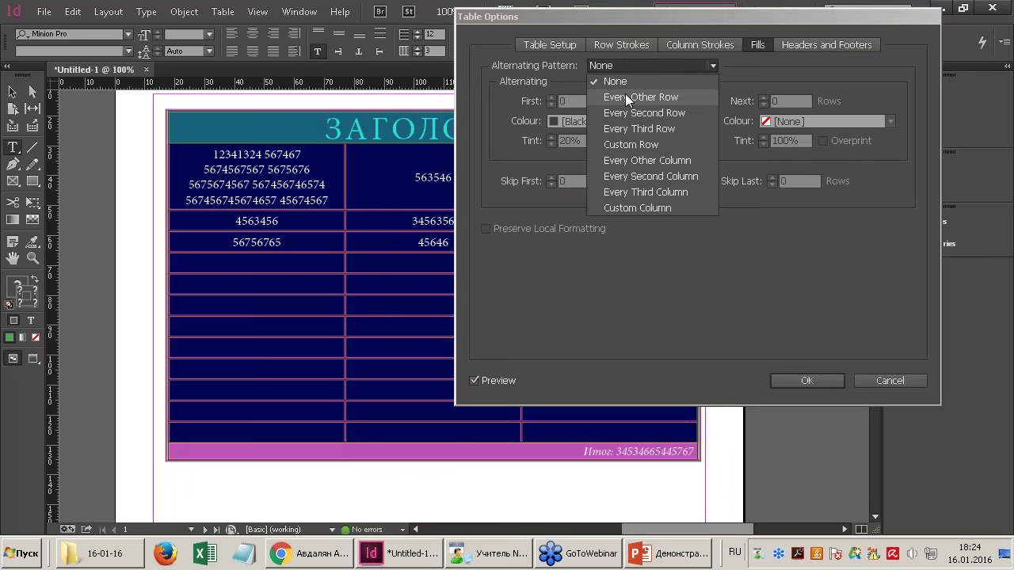
click(626, 96)
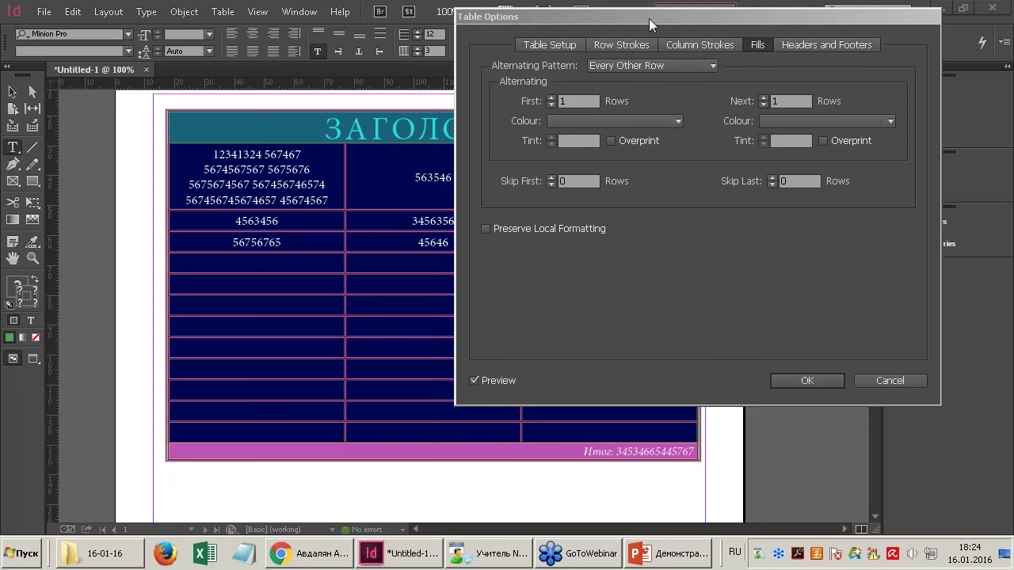
drag(650, 18, 644, 12)
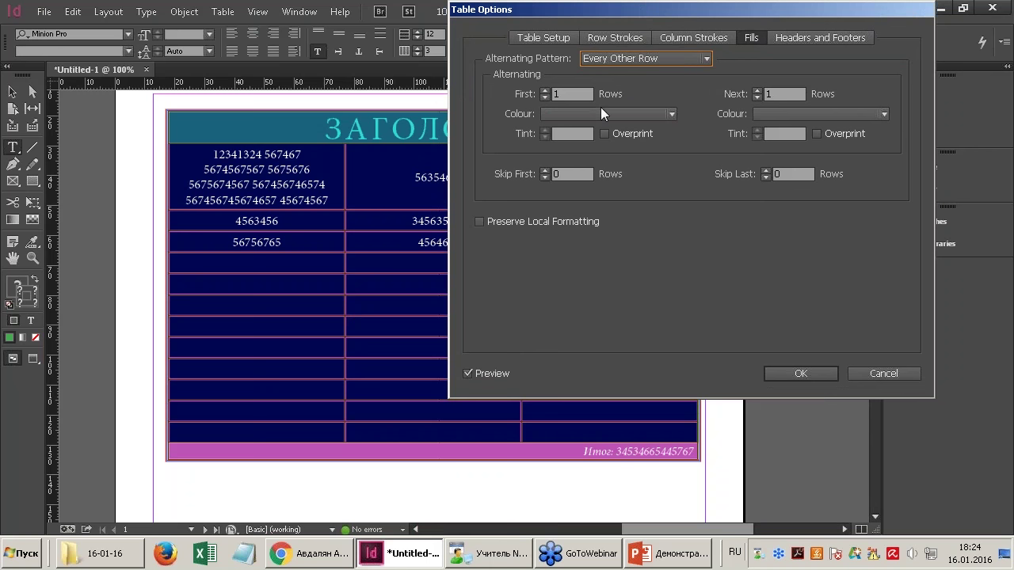
click(882, 378)
Select all body cells and set their alternating fill pattern to Every Other Row.
drag(199, 147, 628, 425)
click(223, 12)
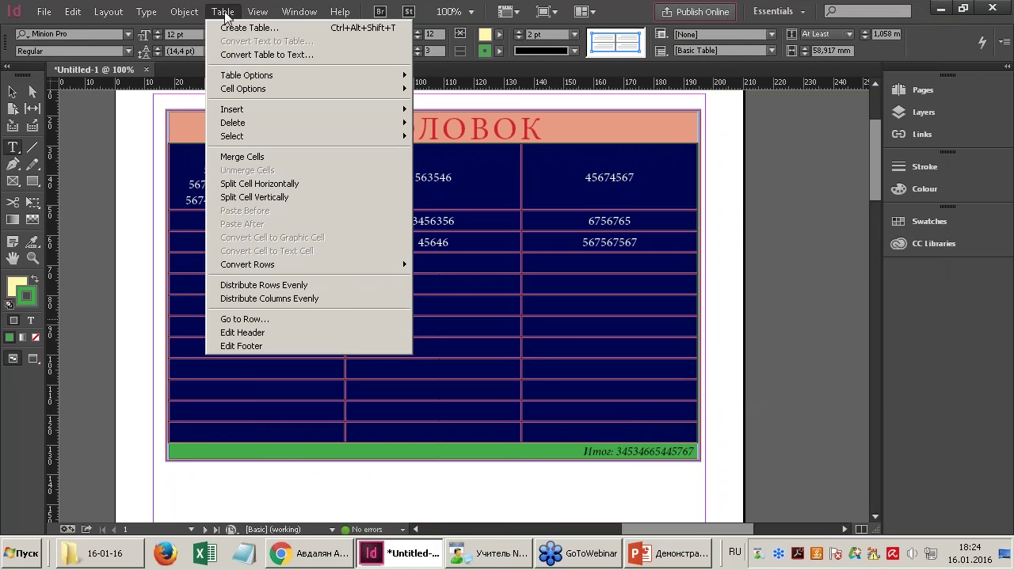
mouse_move(240, 75)
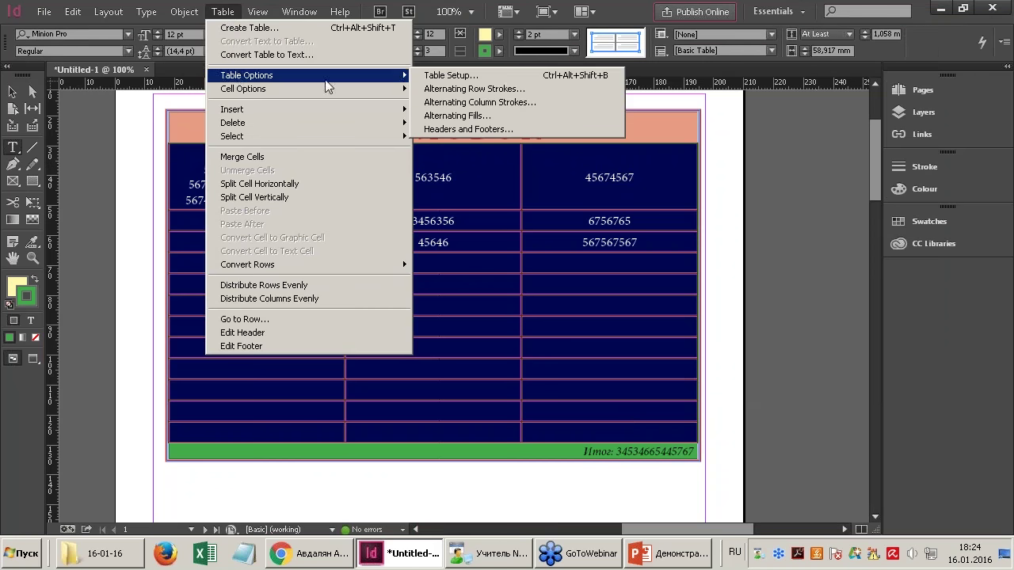
click(479, 116)
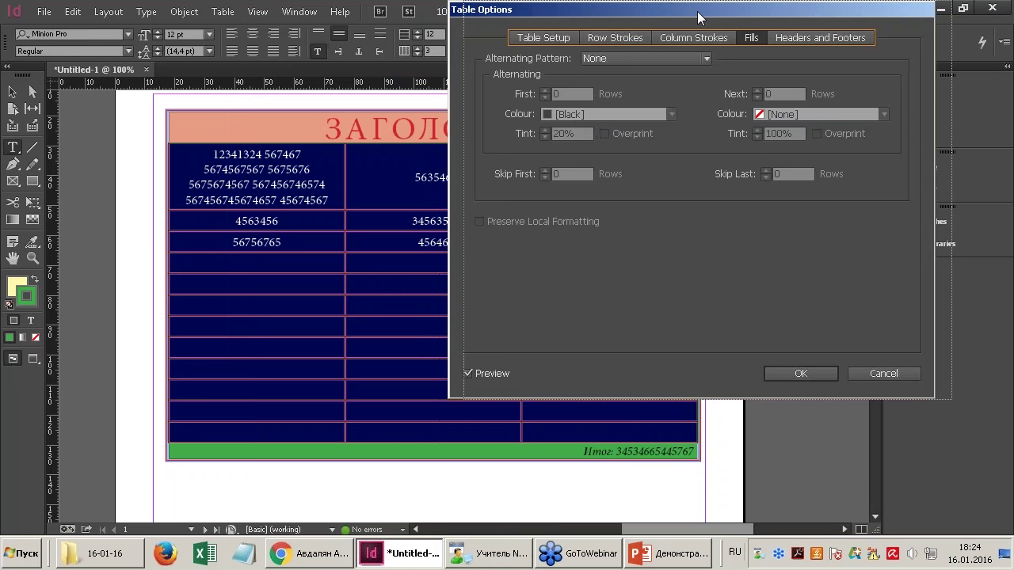
drag(681, 19, 697, 19)
click(632, 58)
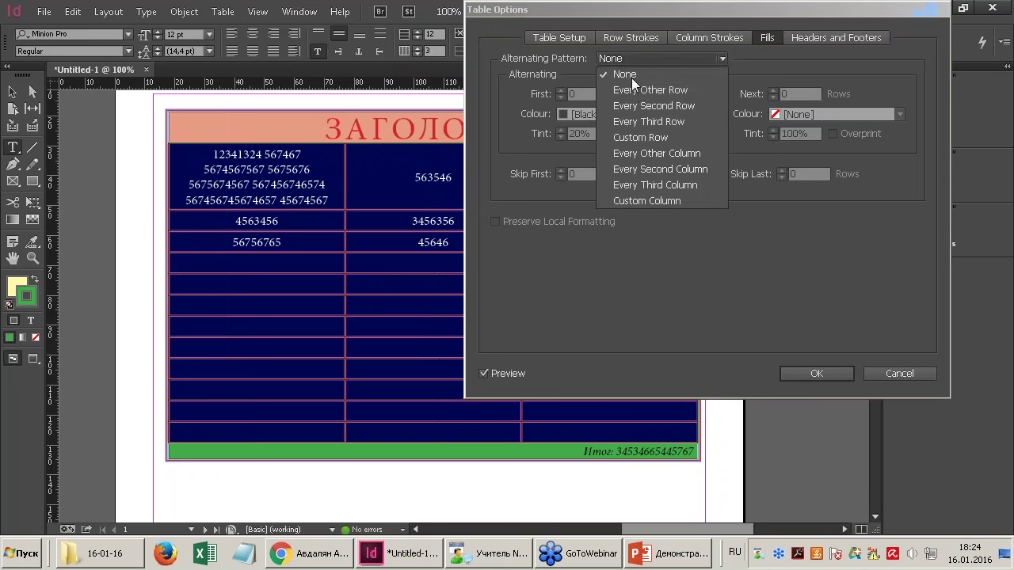
click(633, 89)
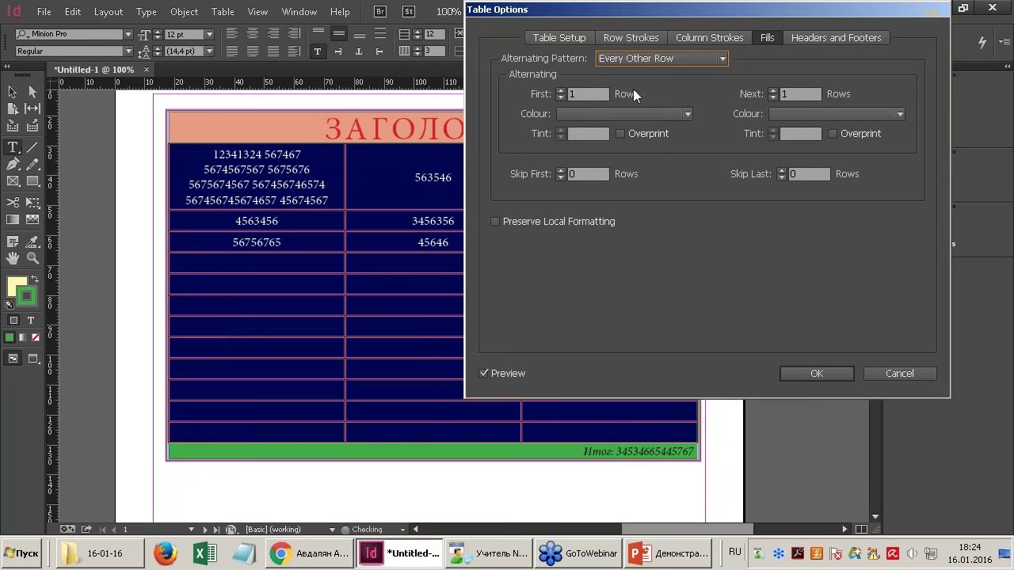
Fill the first row of the alternating pattern with yellow C=0 M=0 Y=100 K=0 at 80% tint.
click(574, 93)
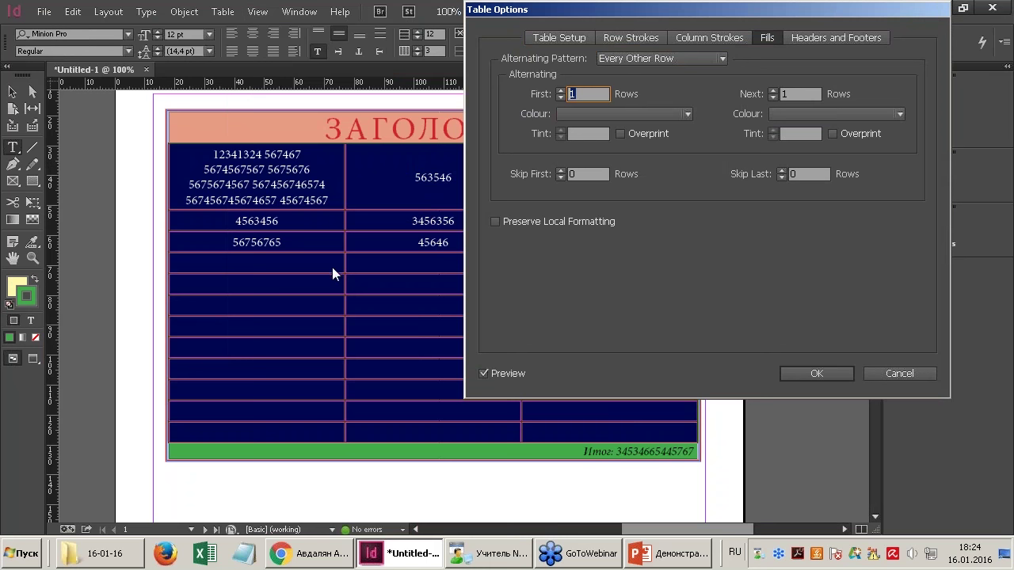
click(573, 114)
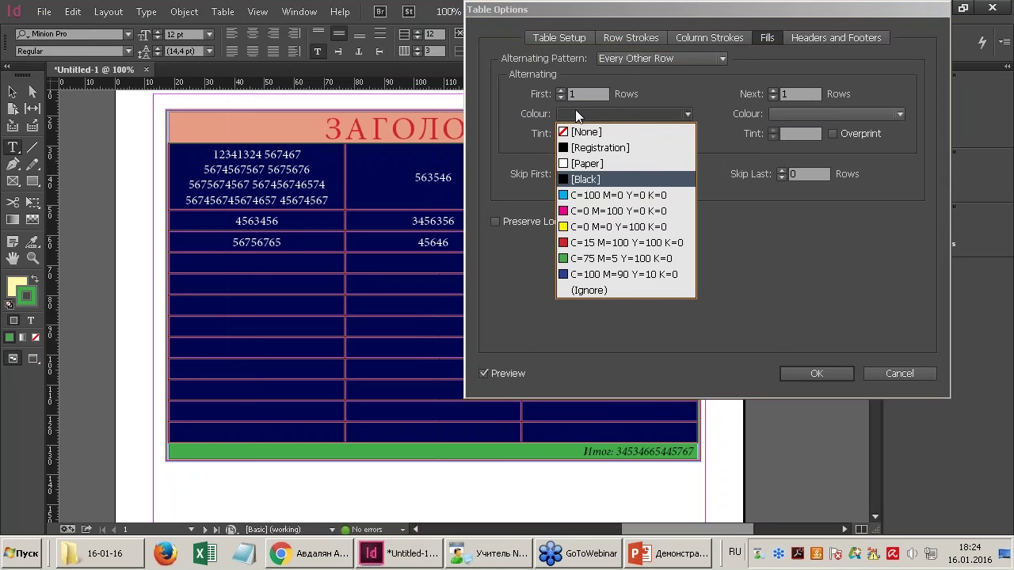
click(584, 226)
click(585, 133)
text(80)
key(Tab)
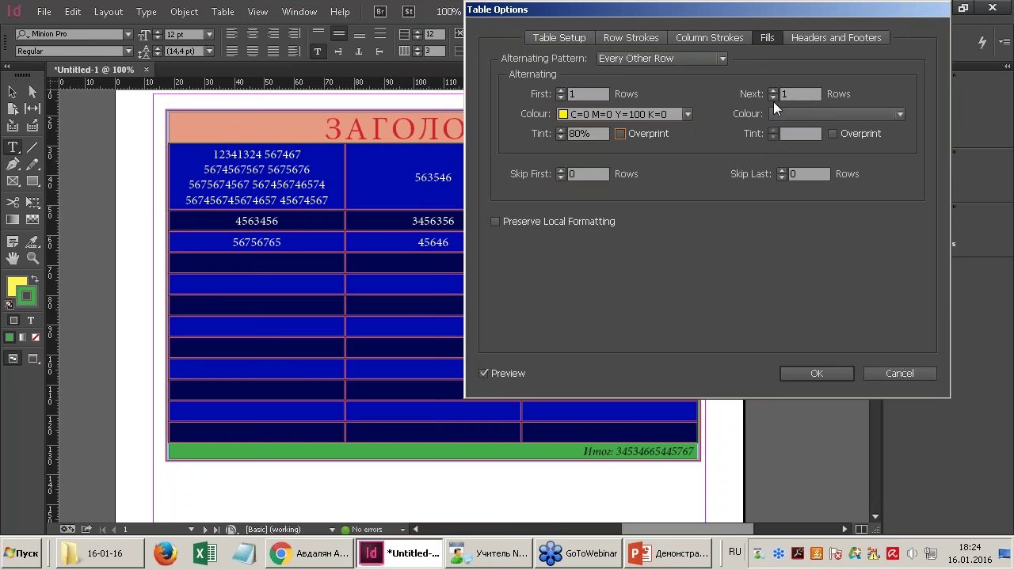
key(Tab)
Fill the next row of the alternating pattern with green C=75 M=5 Y=100 K=0 at 45% tint and apply the table options.
drag(765, 10, 755, 10)
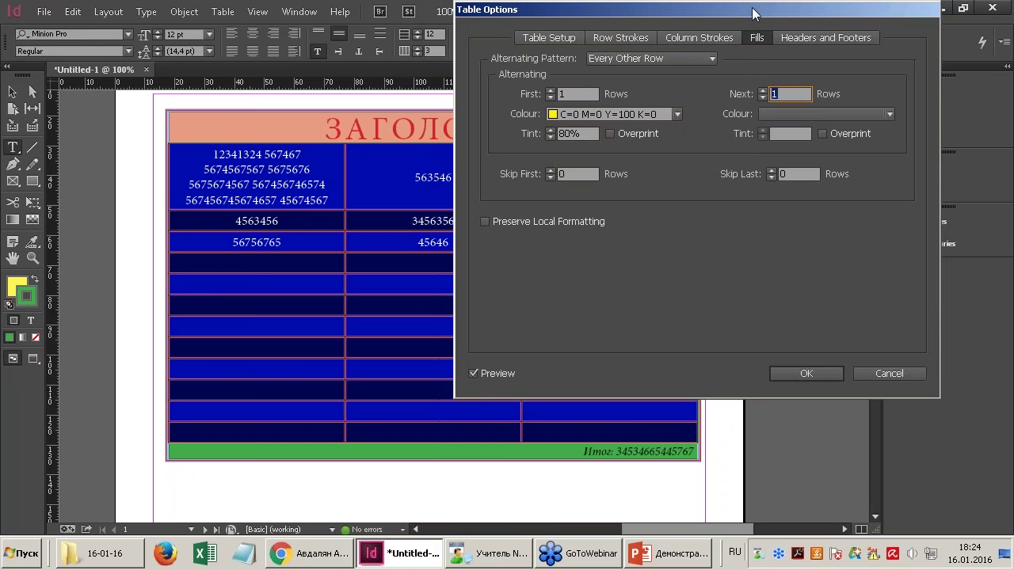
click(778, 114)
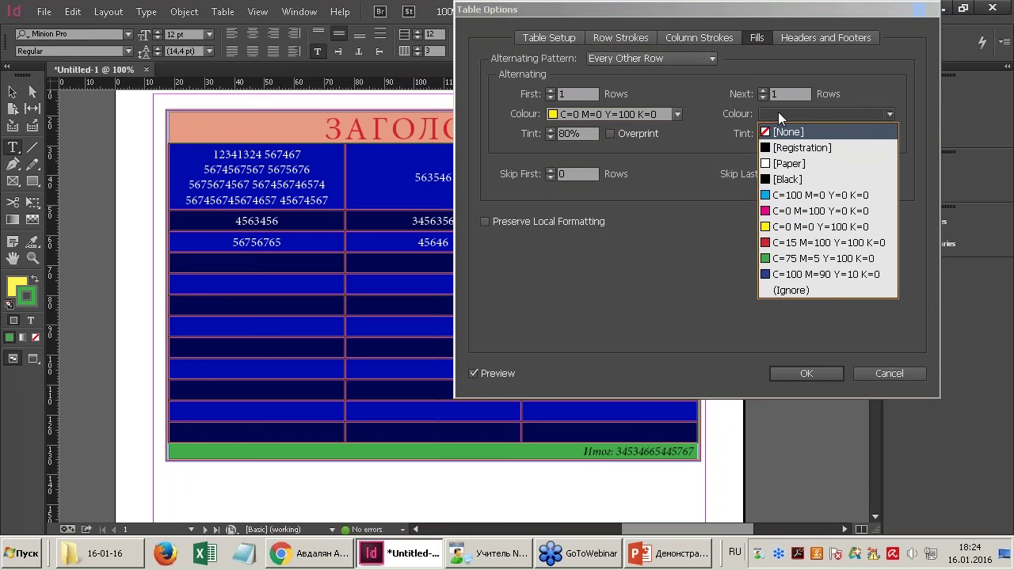
click(788, 258)
key(Tab)
text(45)
key(Tab)
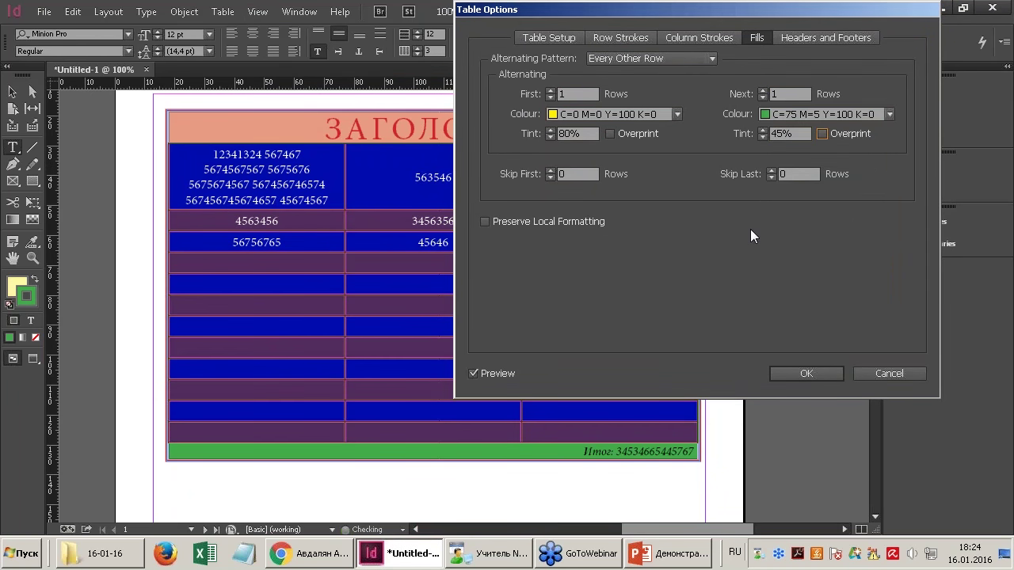
key(Return)
click(582, 325)
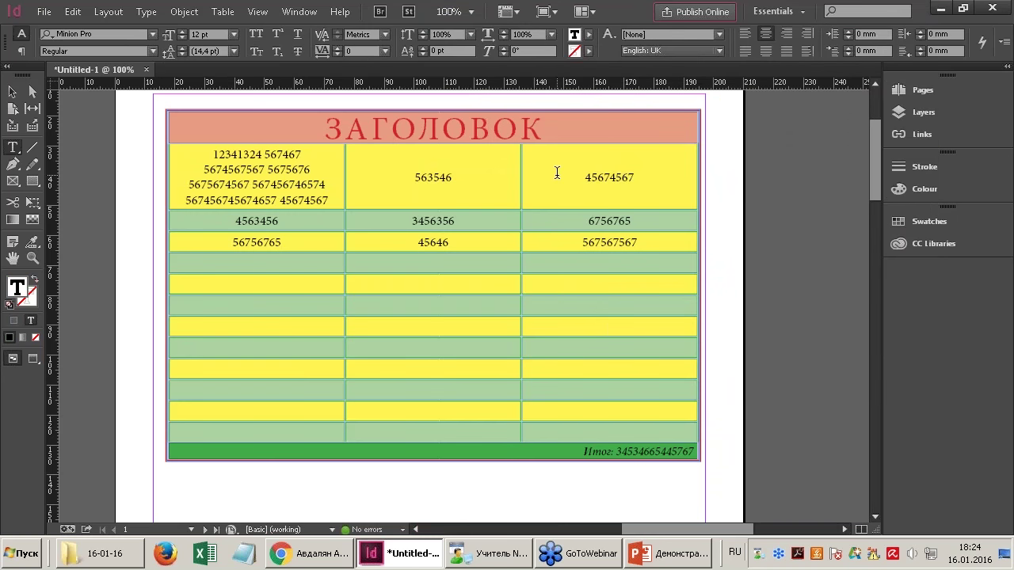
Select all body cells and open the table's header and footer settings, moving the dialog clear of the table.
drag(198, 155, 671, 425)
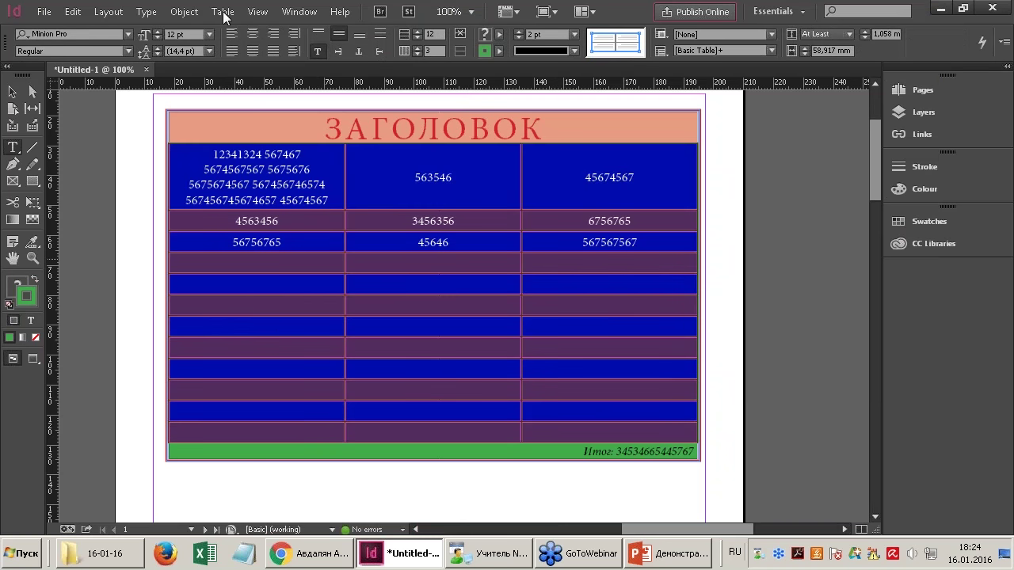
click(224, 12)
mouse_move(250, 76)
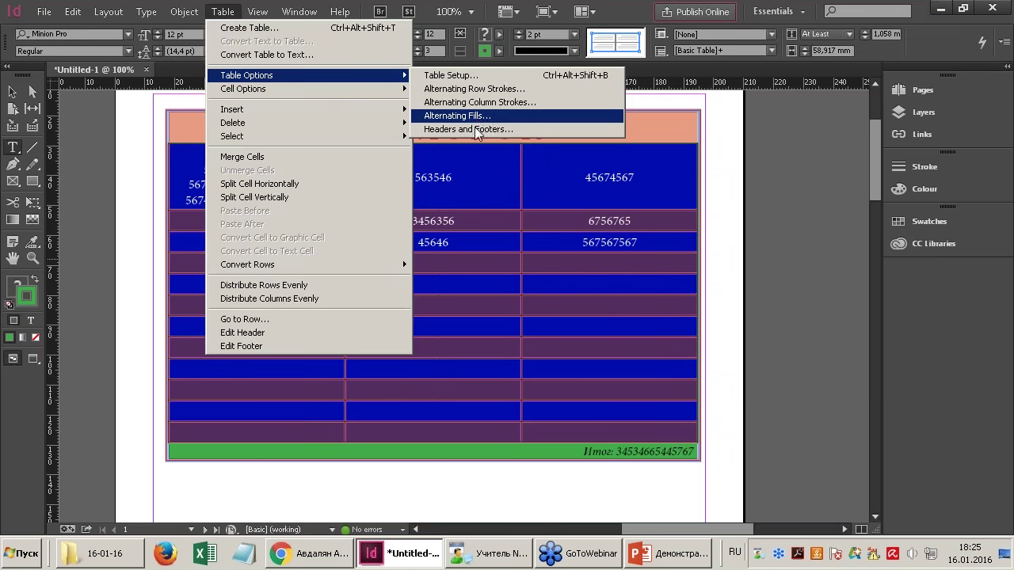
click(475, 128)
click(754, 38)
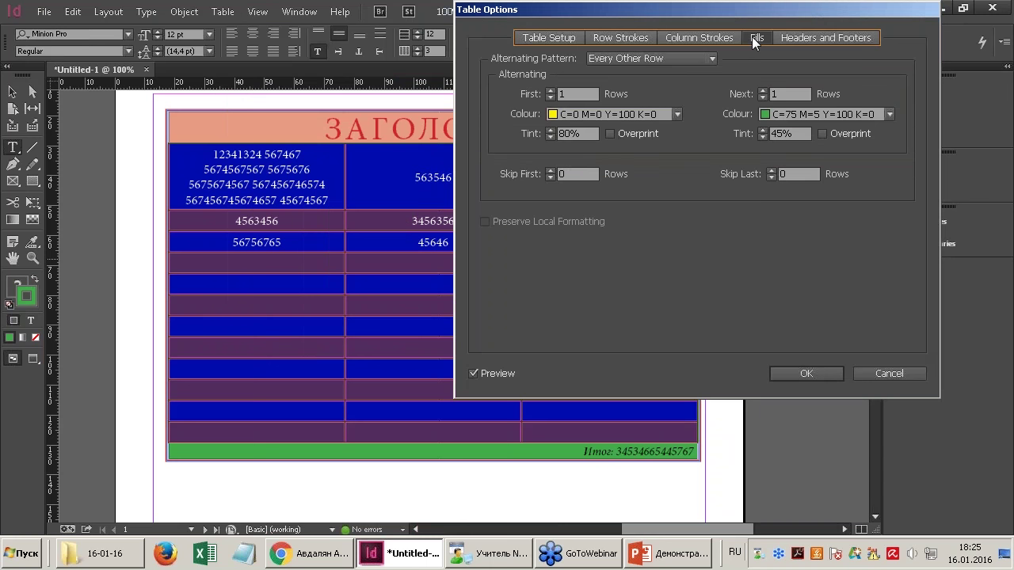
click(784, 37)
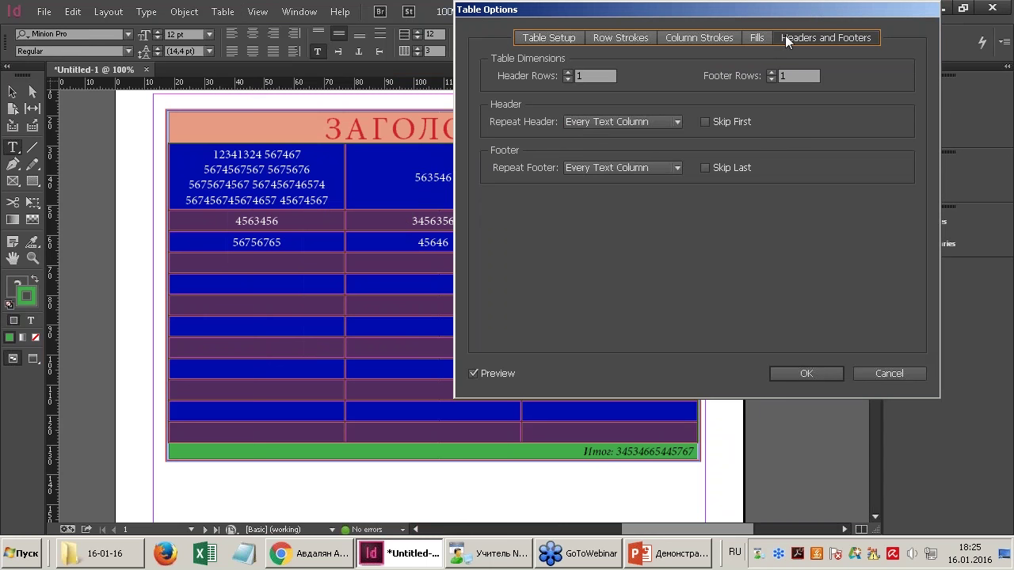
drag(611, 13, 692, 13)
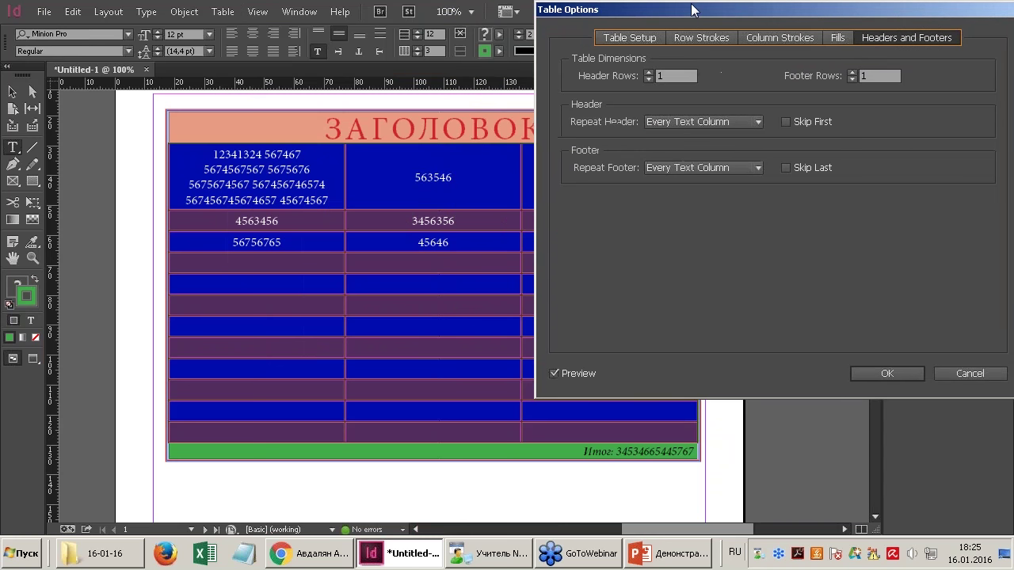
Try reducing the table's header rows to 0 and cancel the table options.
click(649, 79)
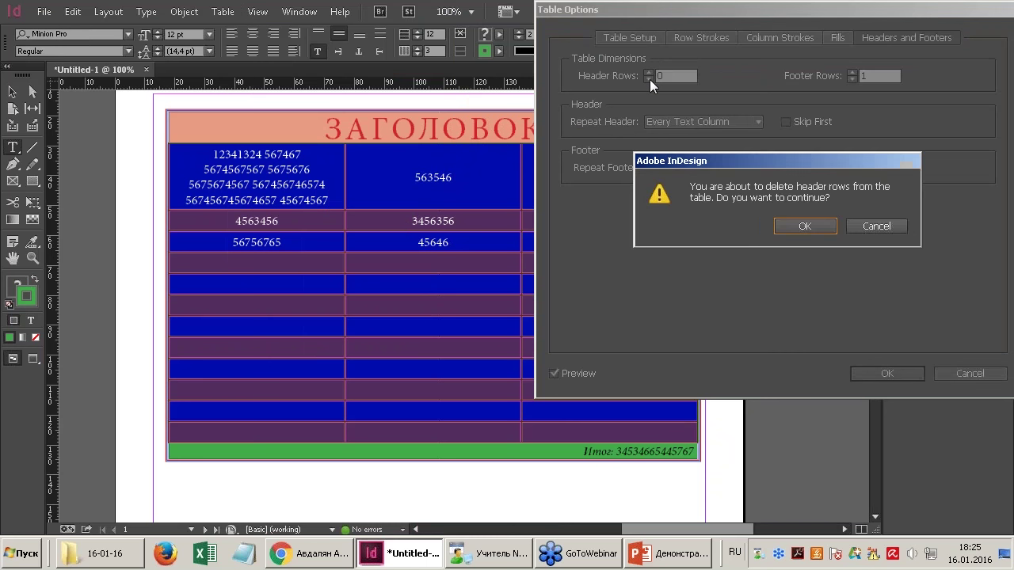
click(804, 227)
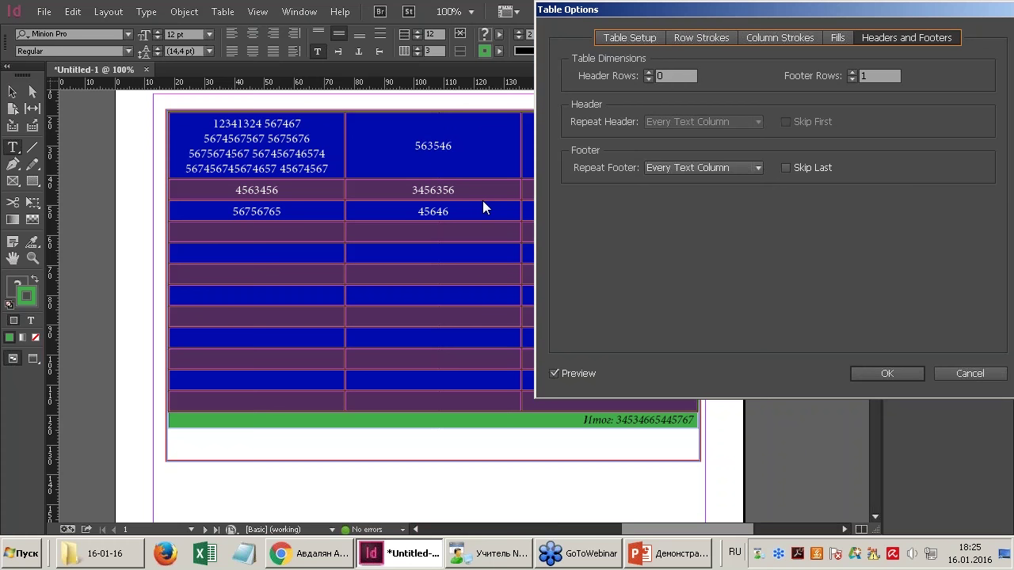
click(979, 375)
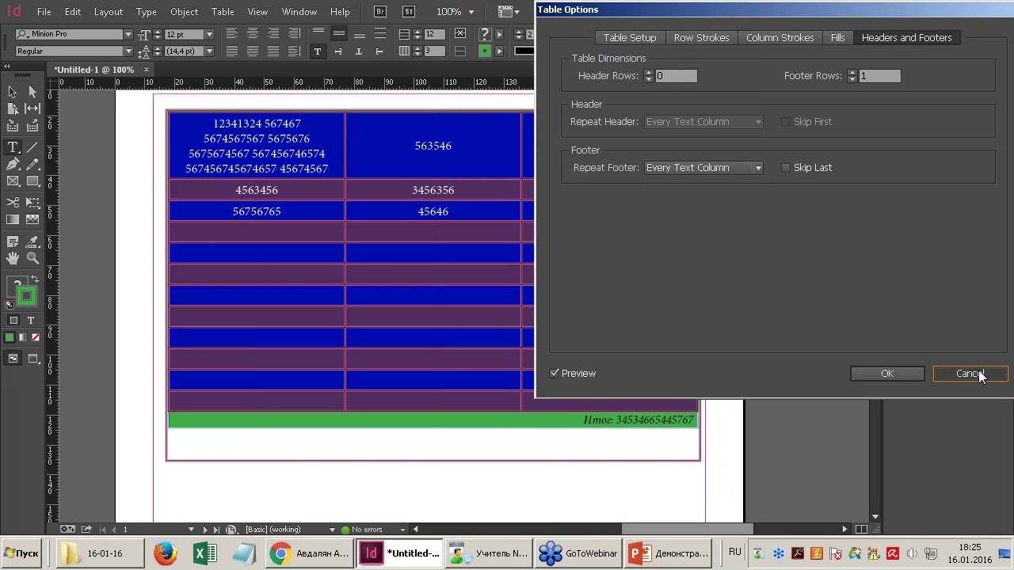
click(979, 376)
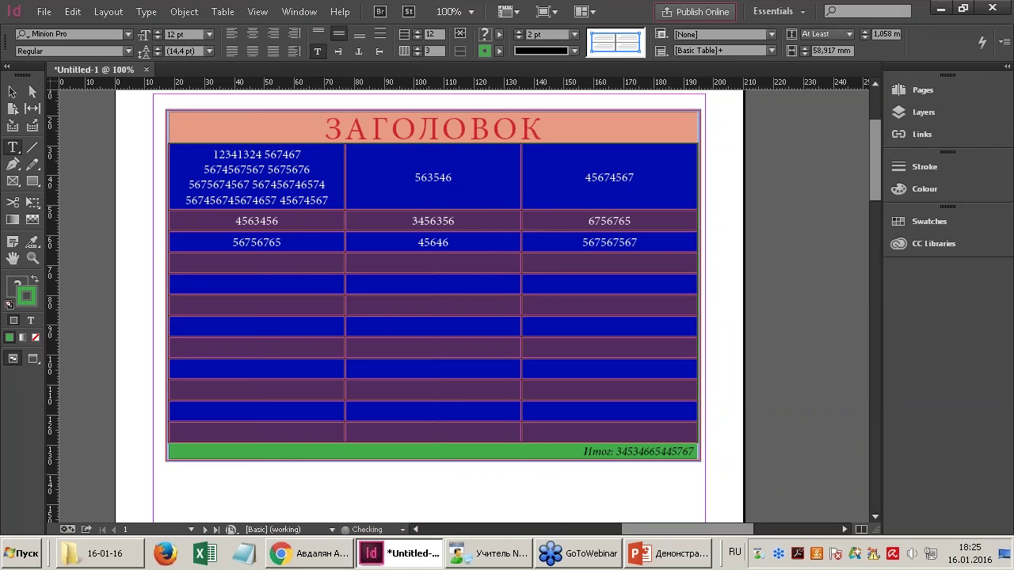
Insert 45 rows below the second body row, the one starting with 4563456.
click(417, 127)
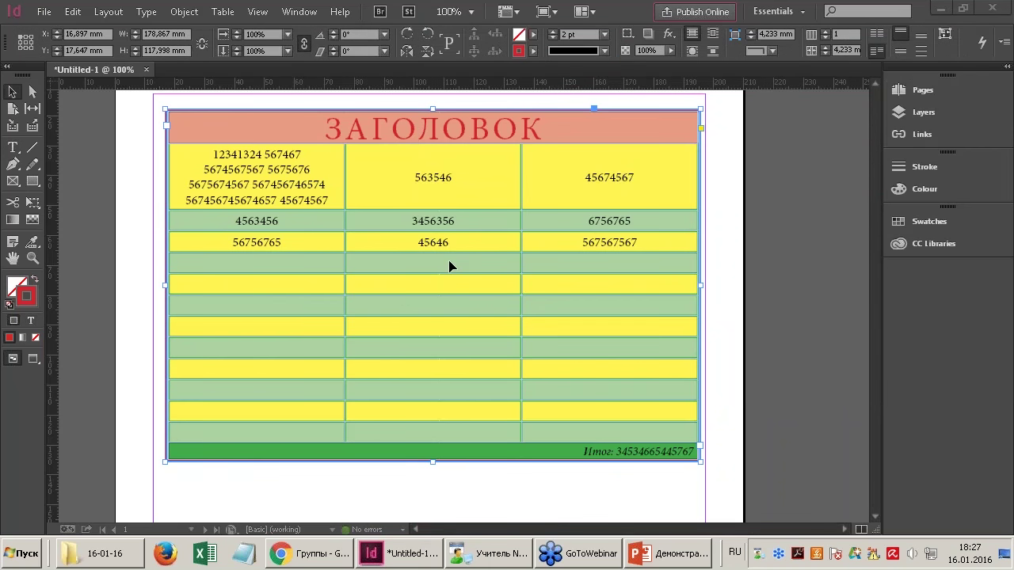
double_click(449, 266)
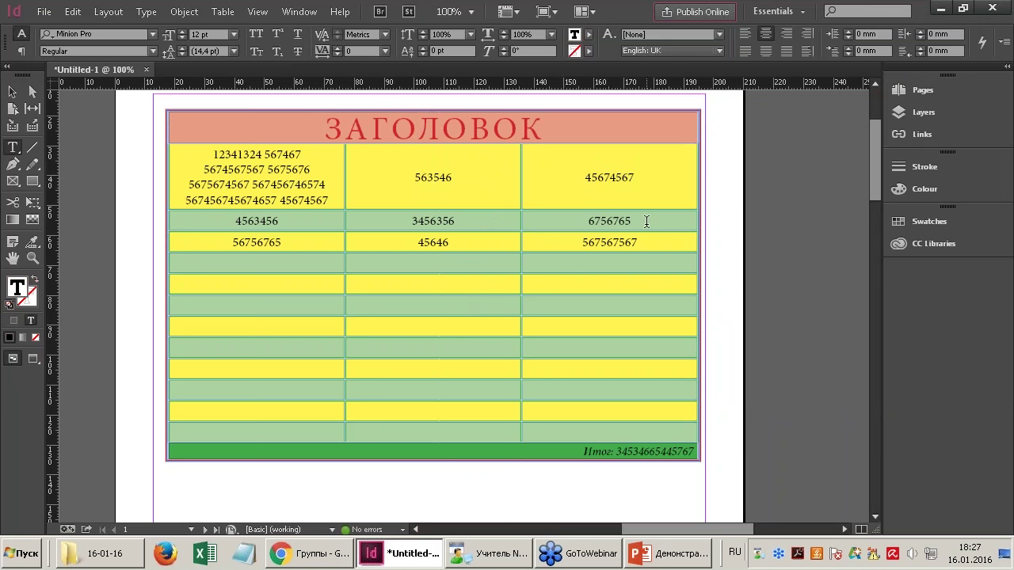
key(alt)
key(alt+shift)
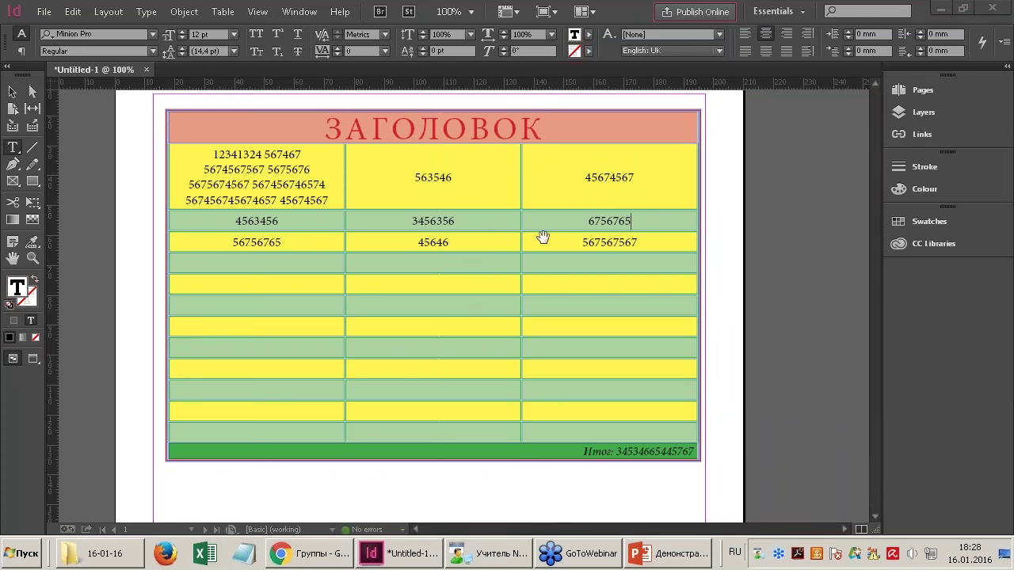
key(ctrl+minus)
drag(549, 259, 568, 241)
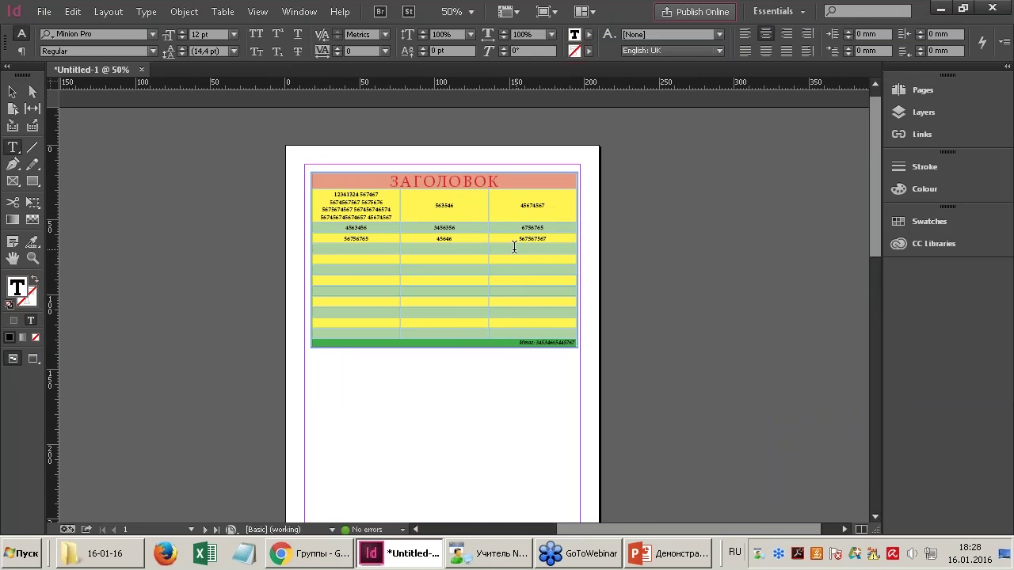
click(226, 14)
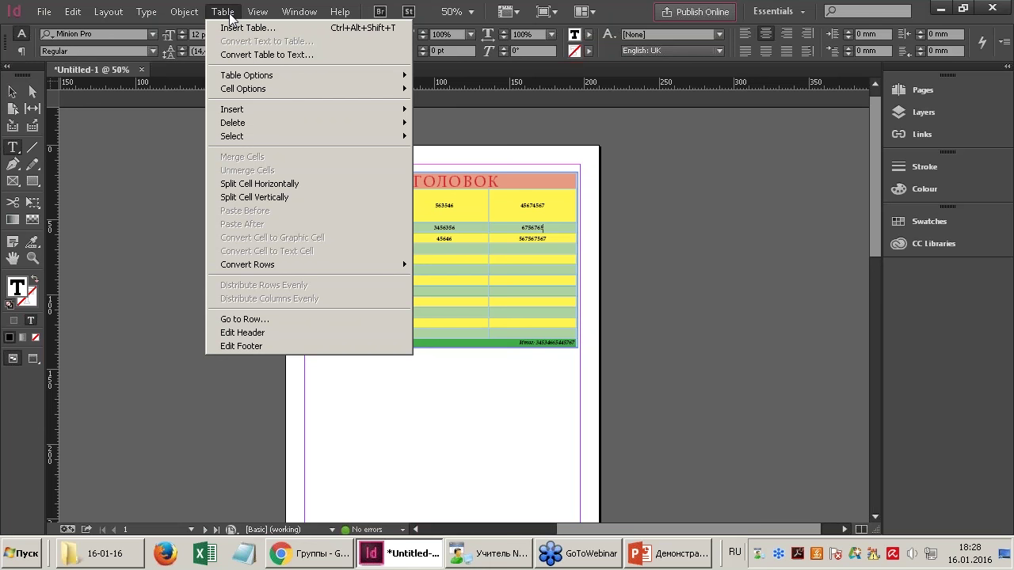
mouse_move(240, 113)
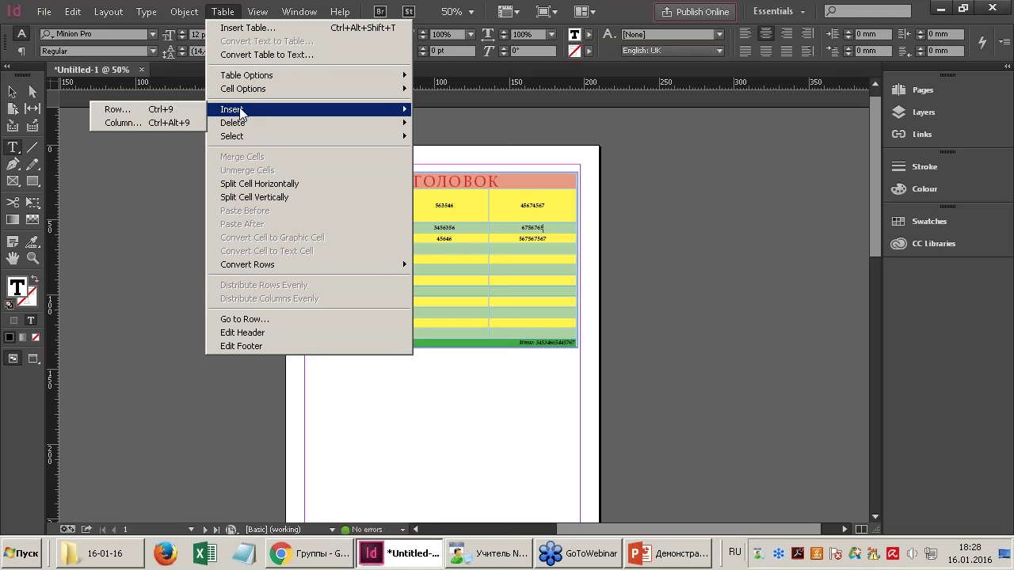
click(178, 111)
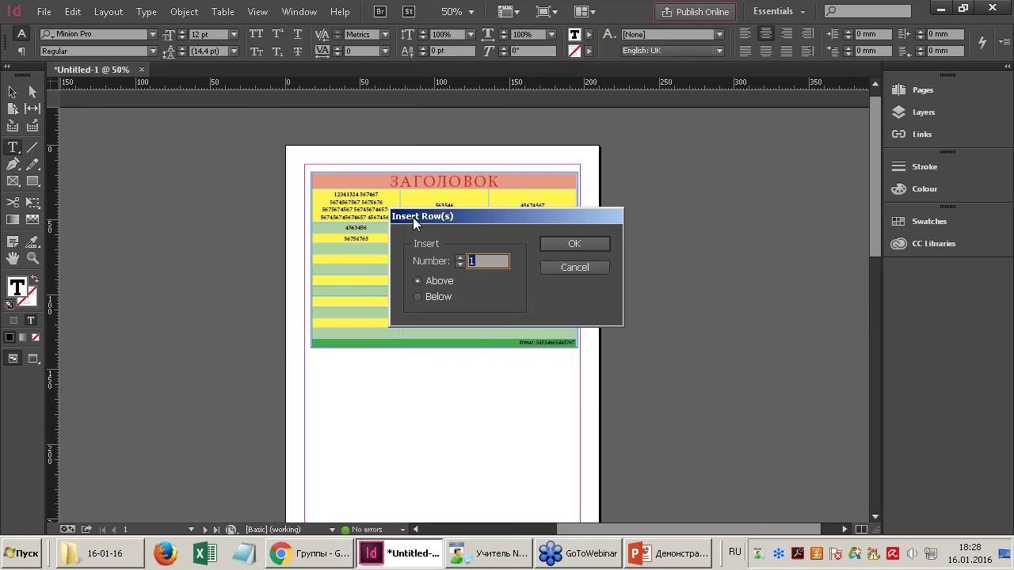
drag(414, 221, 529, 208)
text(45)
key(Tab)
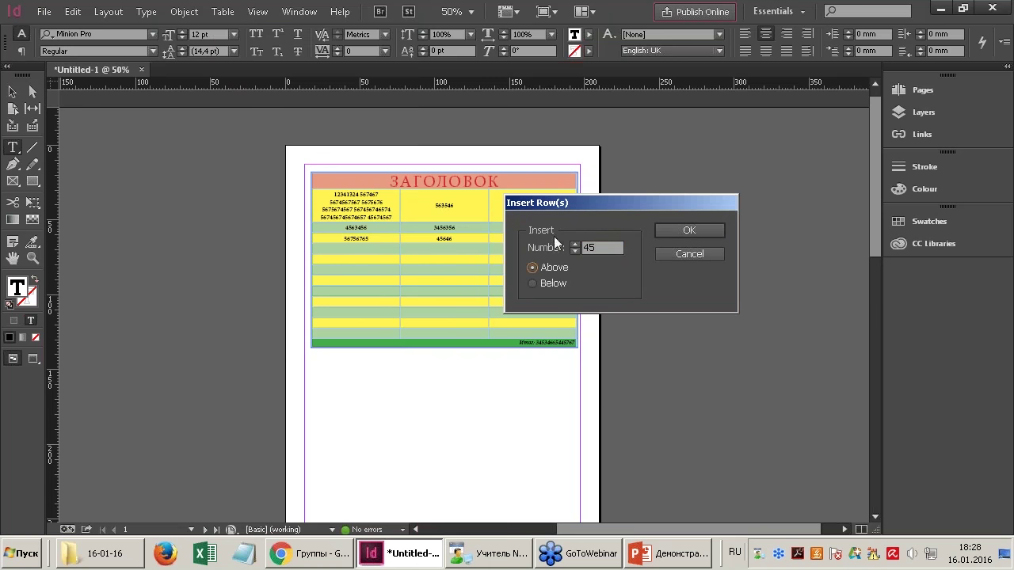
drag(552, 214, 585, 164)
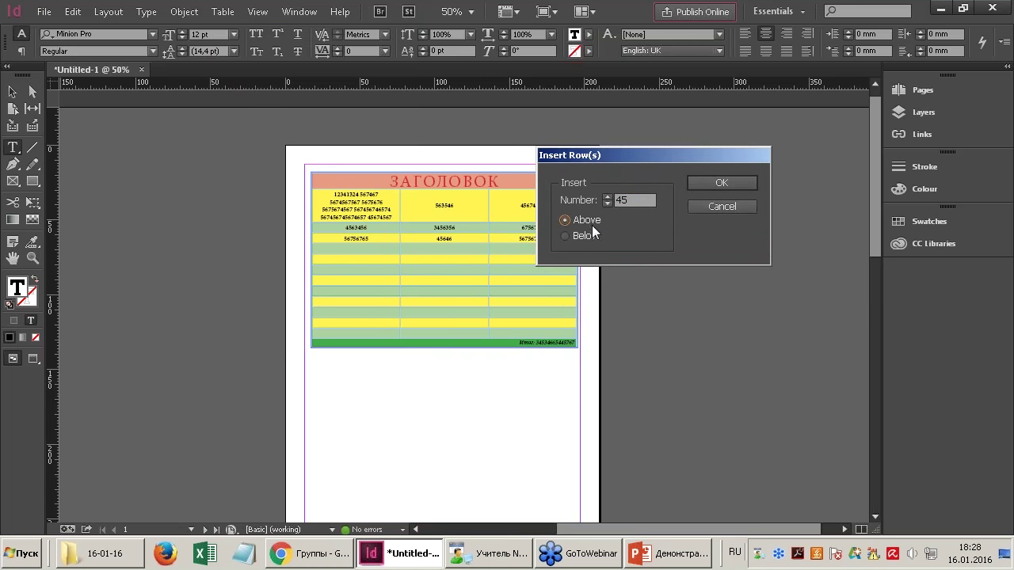
drag(565, 159, 600, 152)
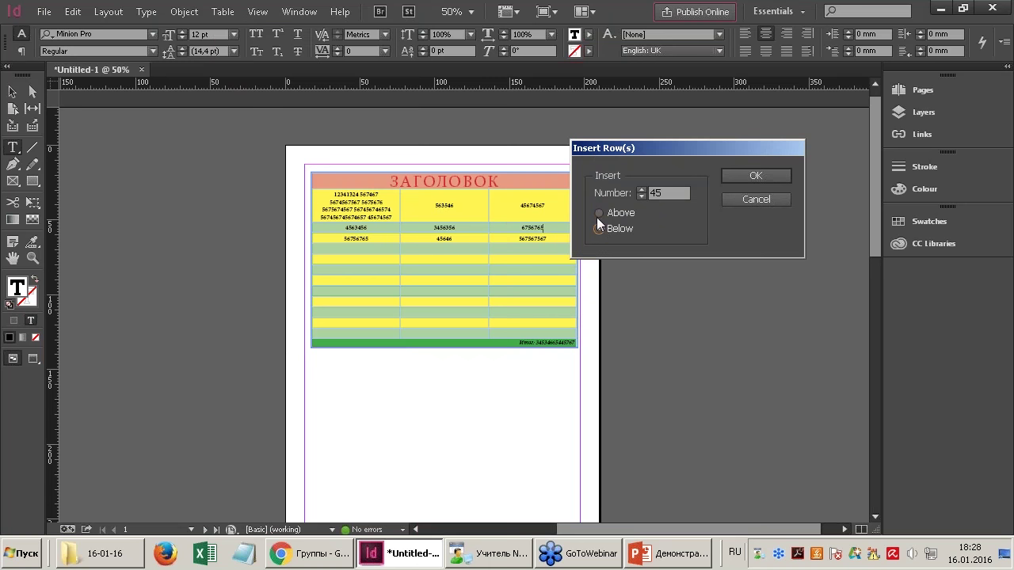
drag(618, 148, 562, 91)
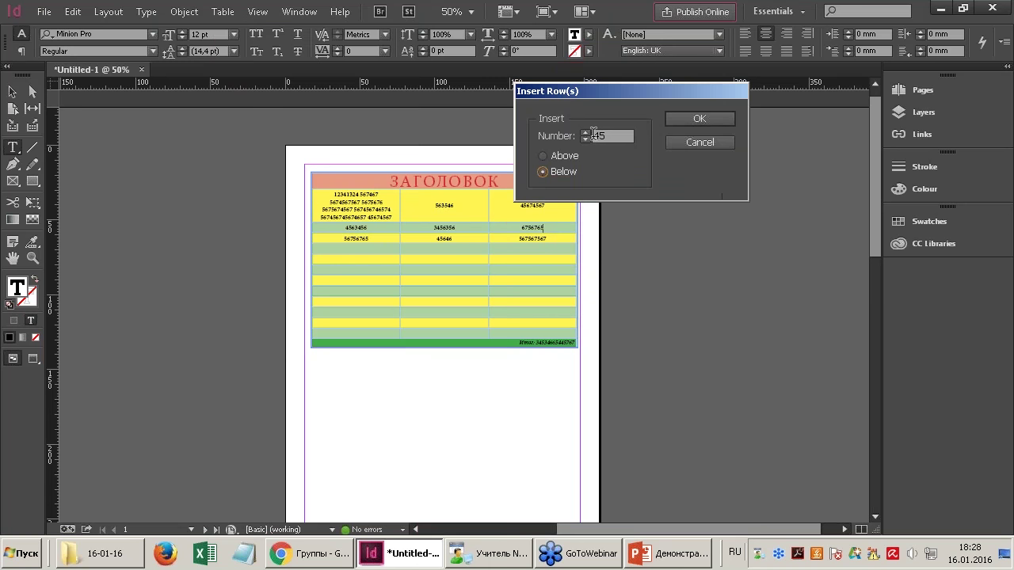
click(691, 120)
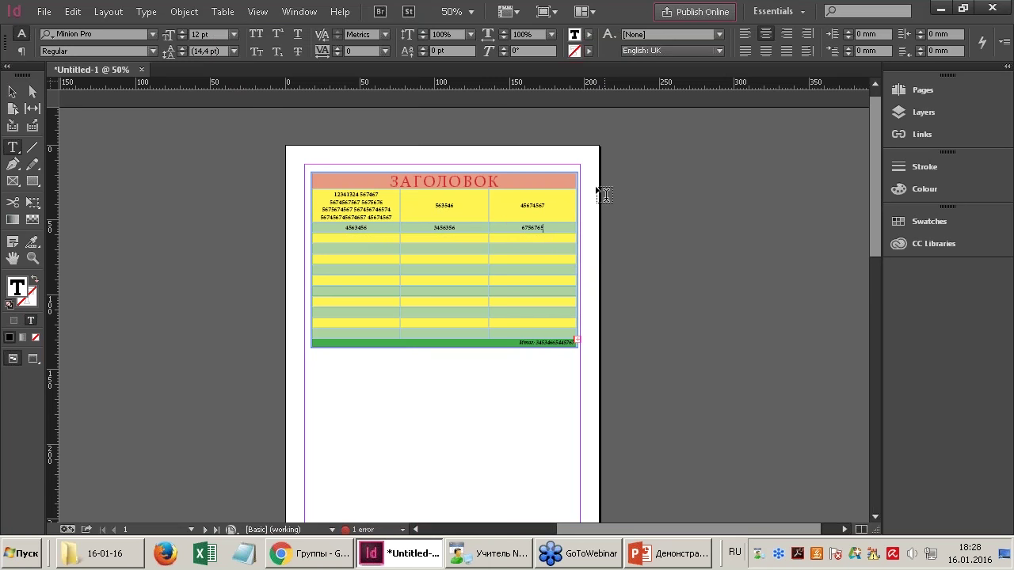
Try to fit the table's text frame to its content.
click(13, 92)
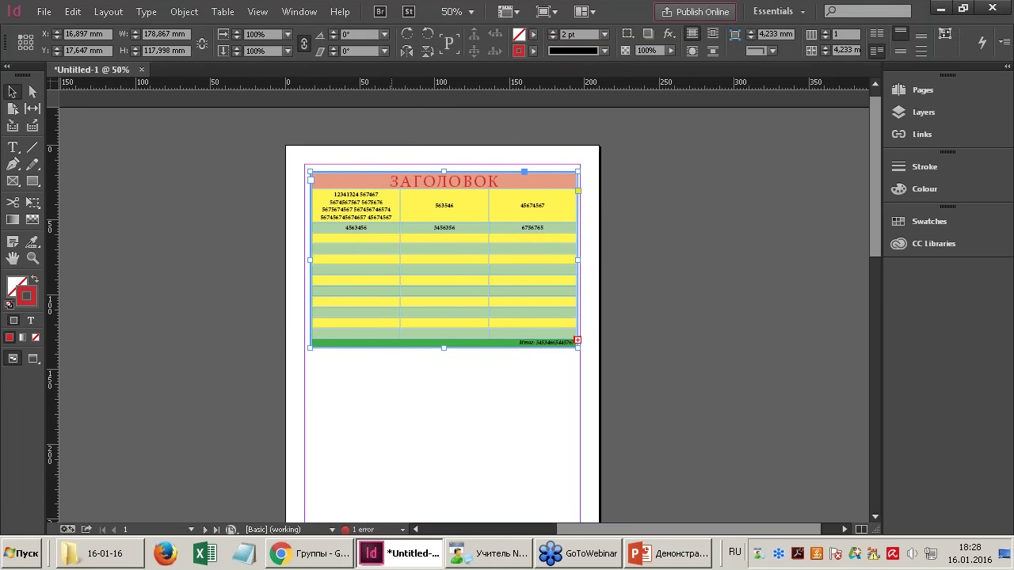
click(190, 12)
mouse_move(235, 258)
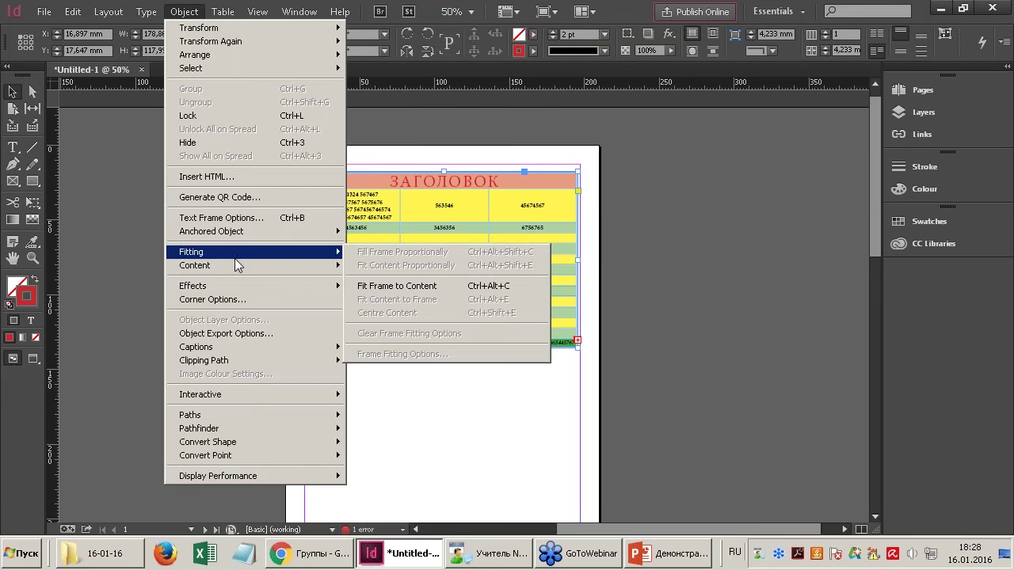
click(386, 289)
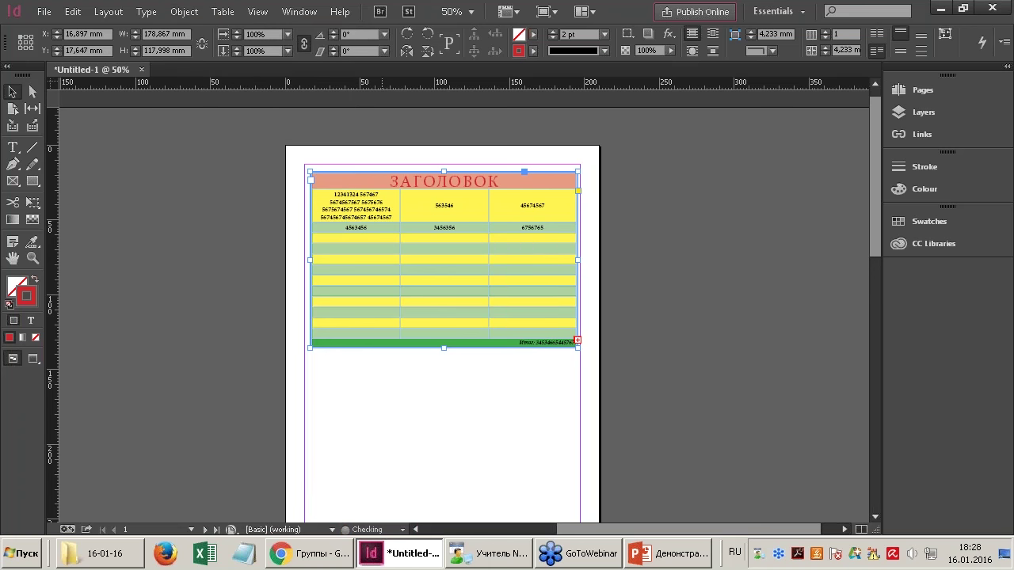
Stretch the table's text frame to the bottom and top page margins, making it about 271.6 mm high.
scroll(649, 356, down, 2)
drag(543, 238, 543, 348)
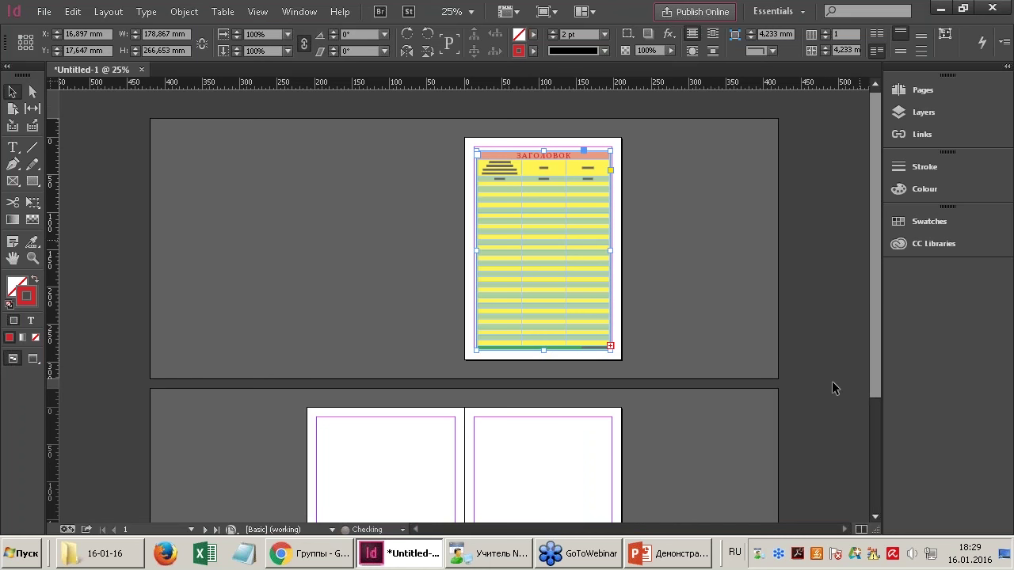
double_click(545, 163)
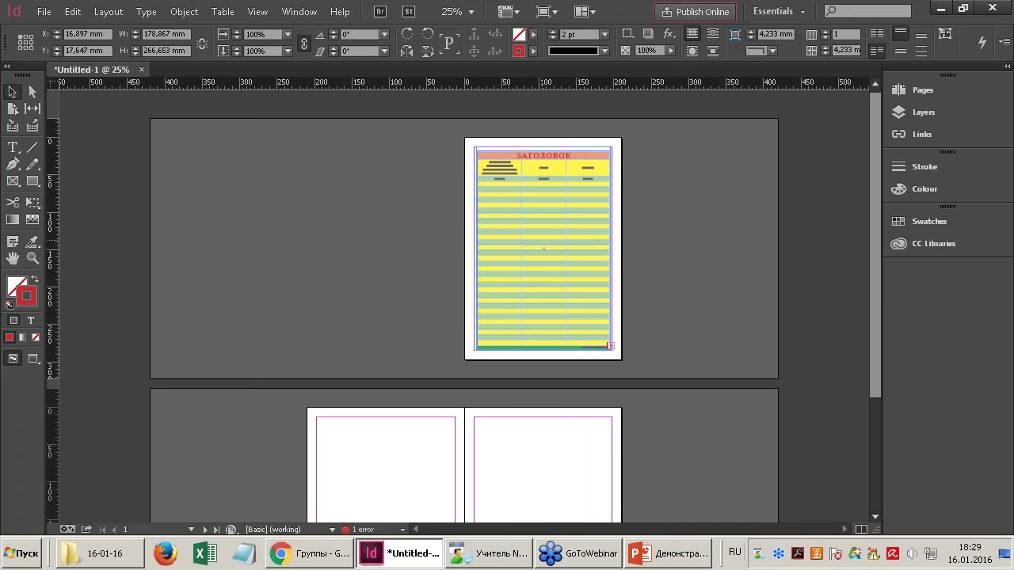
drag(543, 150, 543, 146)
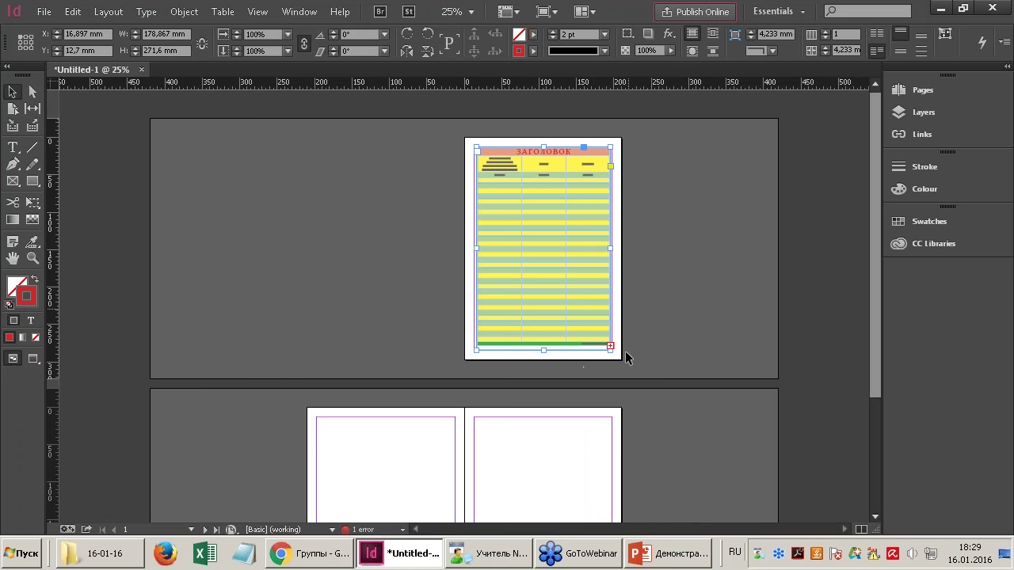
Flow the table's overset rows into a new threaded frame at the top margin corner of page 2.
scroll(507, 301, down, 3)
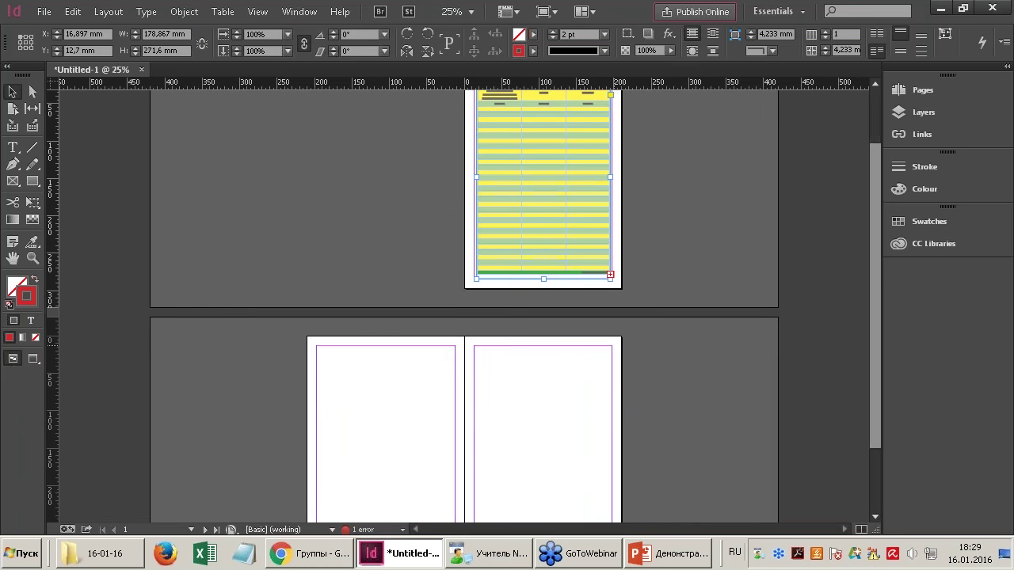
click(610, 276)
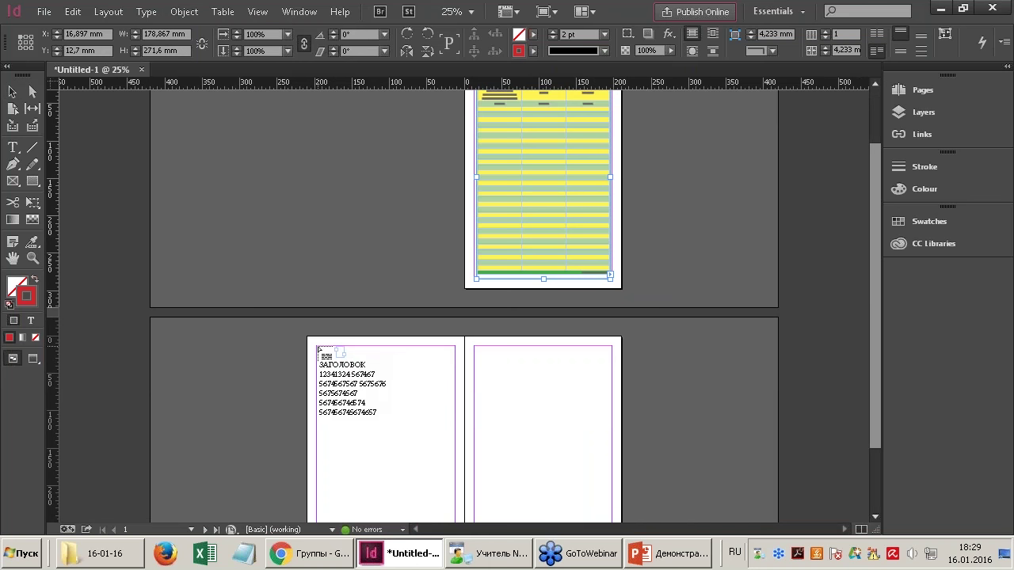
click(318, 349)
scroll(582, 393, down, 2)
scroll(583, 393, up, 3)
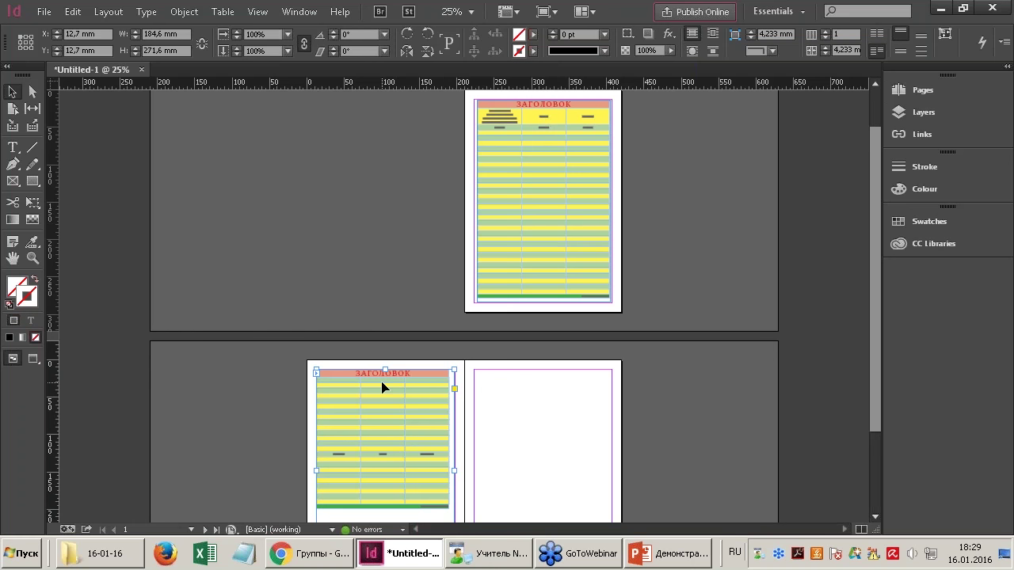
Examine the header and footer rows of the continued table on page 2 and compare them with page 1.
key(ctrl+1)
drag(623, 407, 351, 165)
key(ctrl+minus)
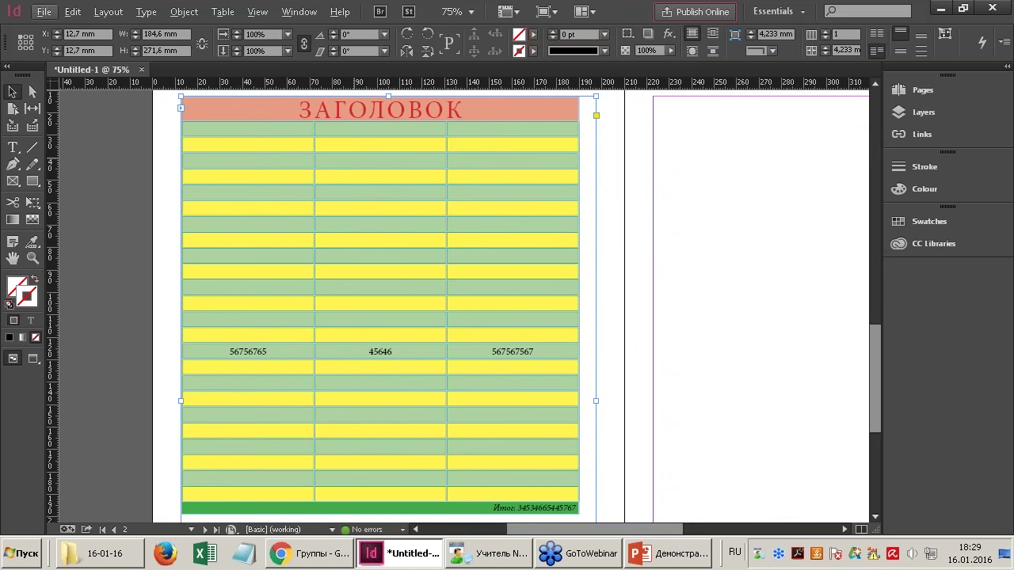
double_click(362, 108)
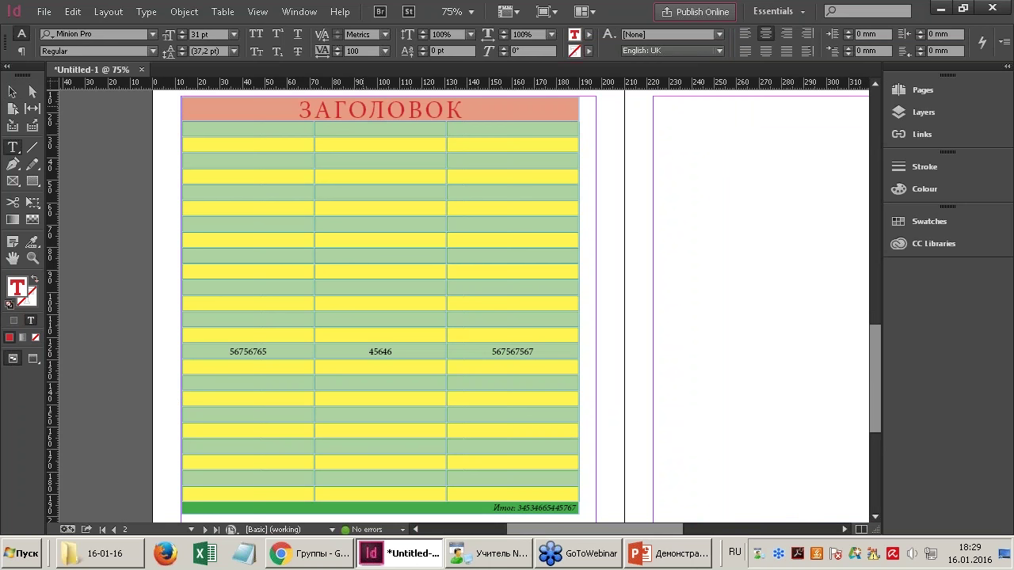
scroll(503, 348, down, 5)
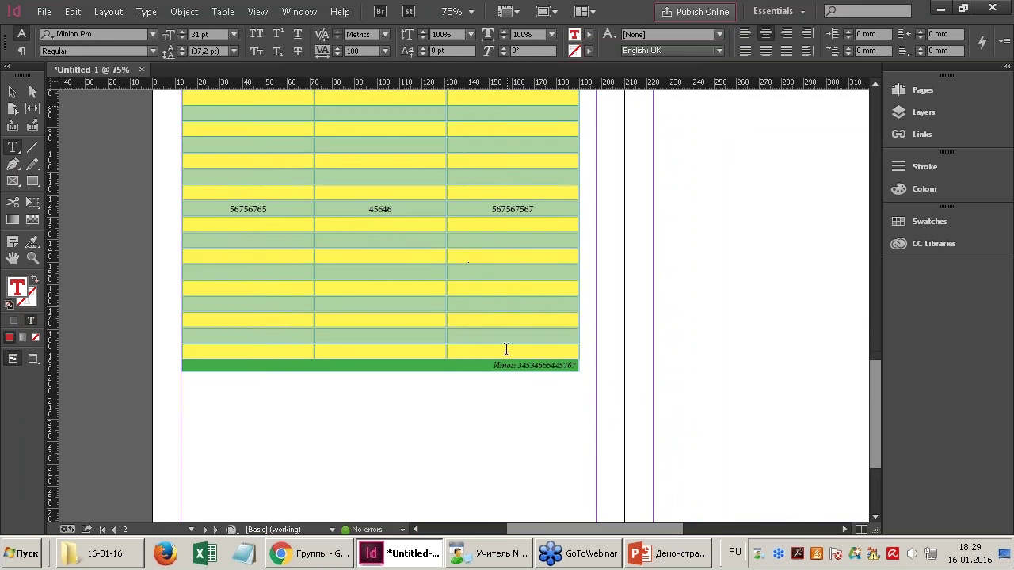
scroll(516, 369, down, 4)
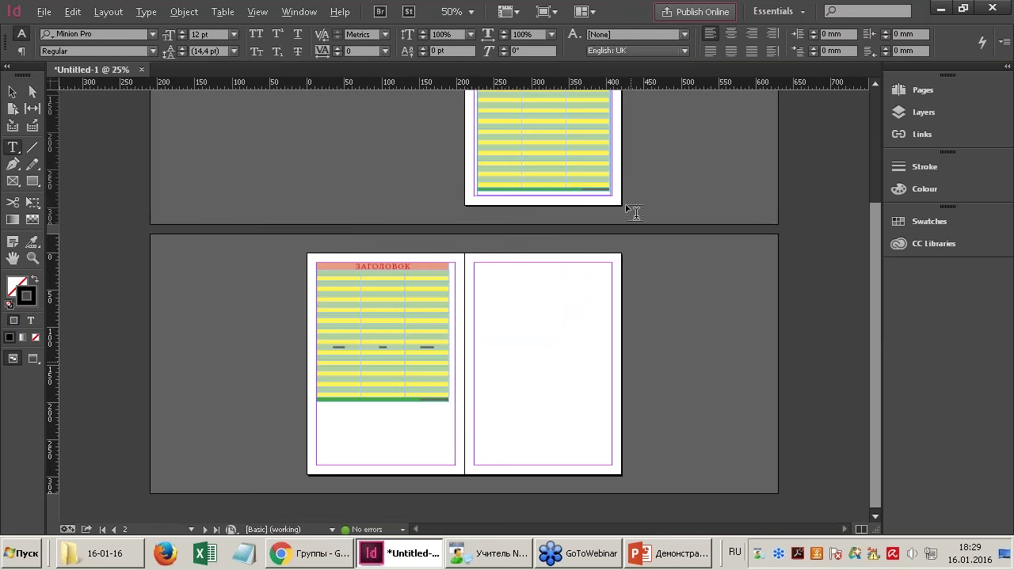
scroll(677, 194, up, 3)
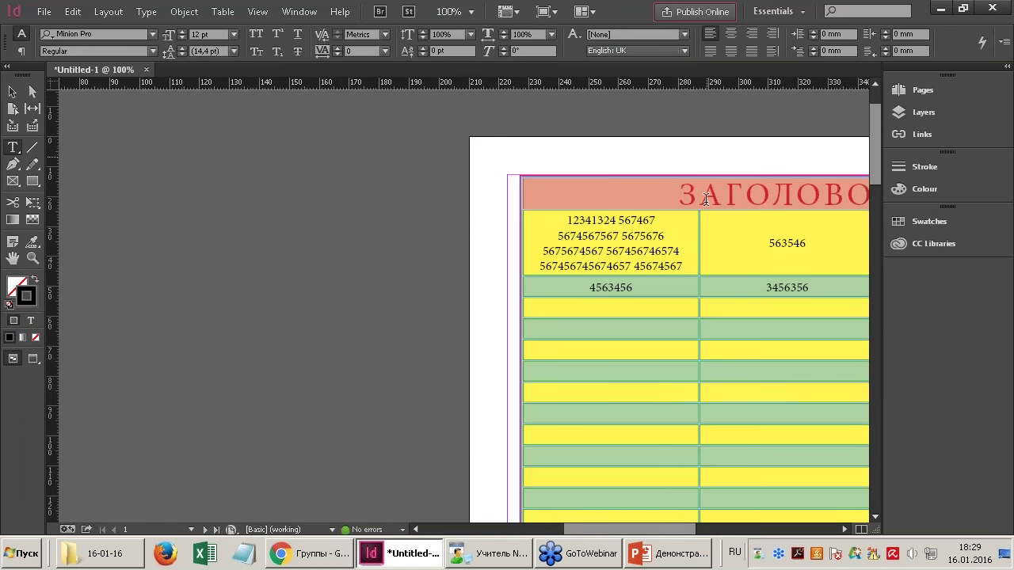
Examine whether the ЗАГОЛОВОК header text can be selected for editing on page 1 and in its repeated row on page 2.
click(676, 194)
double_click(676, 194)
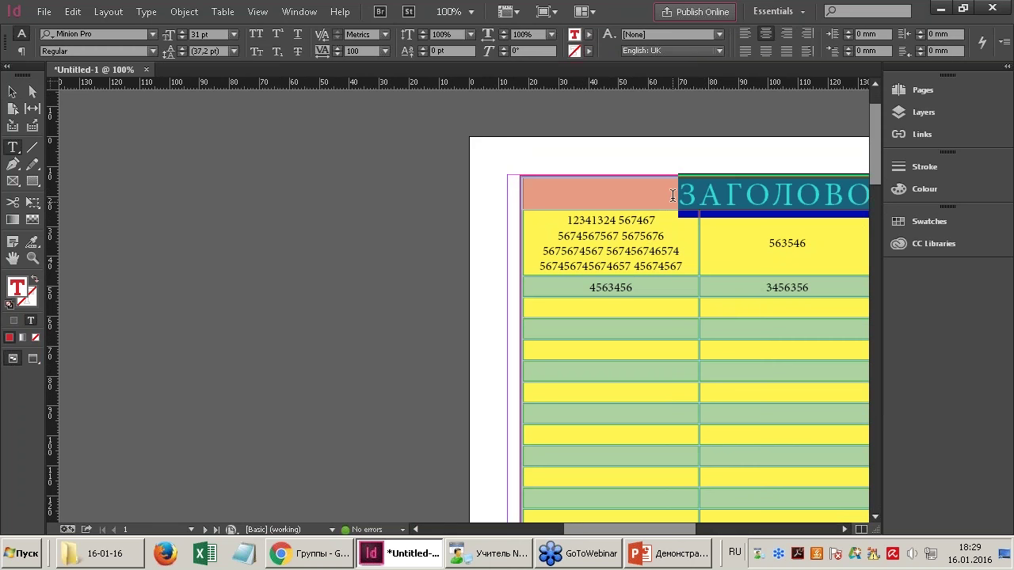
scroll(672, 195, down, 2)
scroll(723, 269, down, 2)
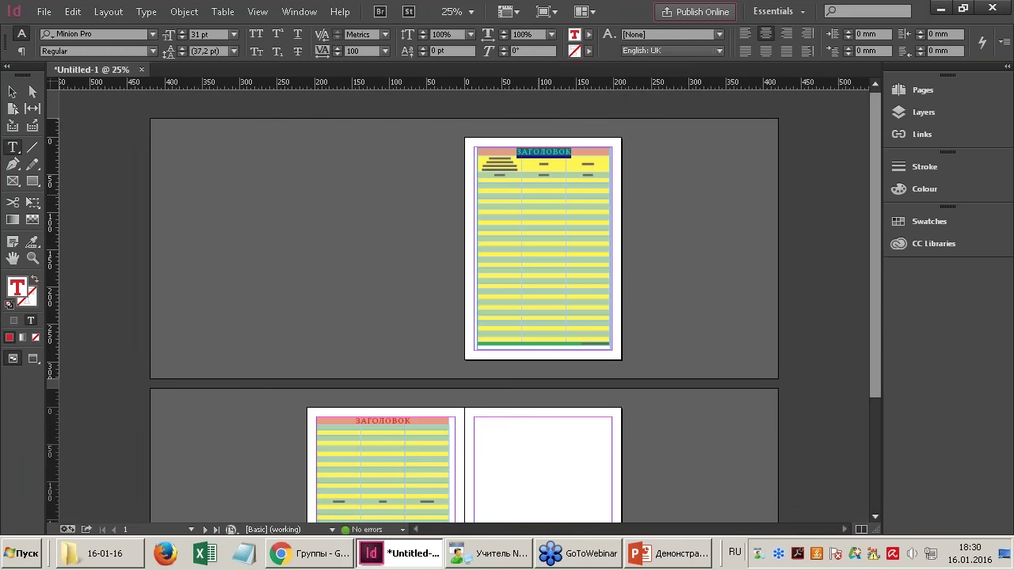
click(542, 151)
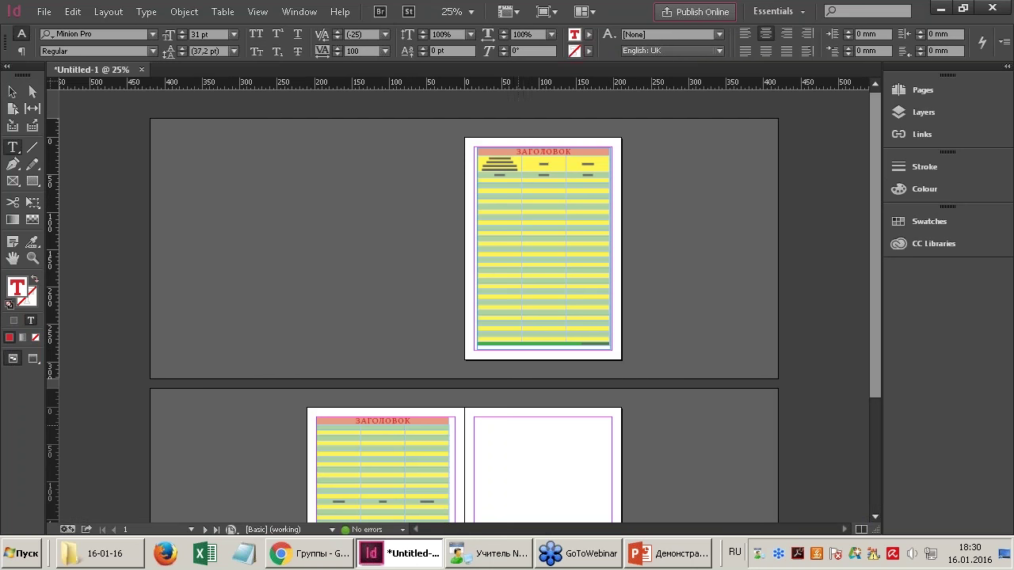
scroll(465, 301, down, 2)
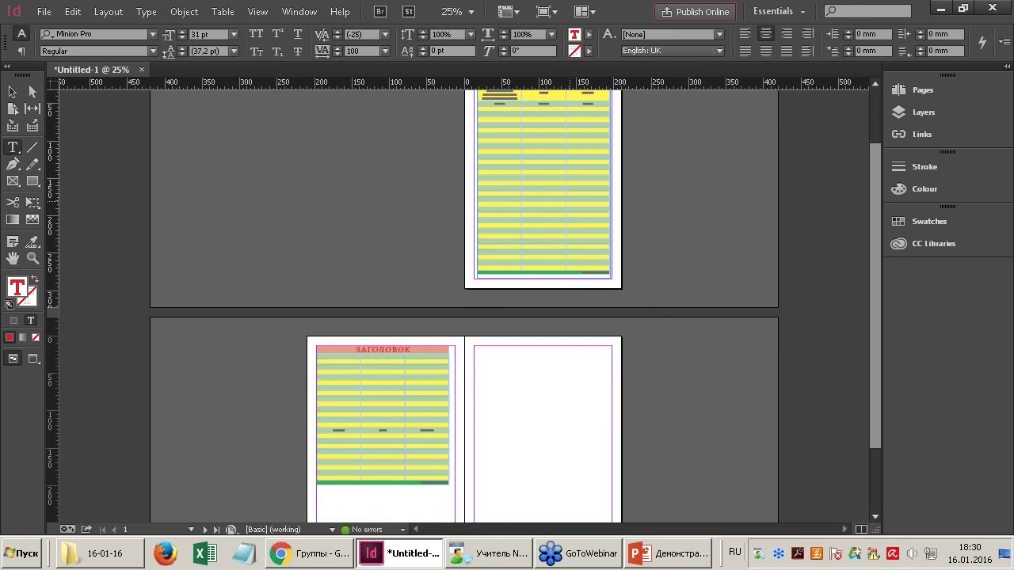
scroll(465, 301, up, 2)
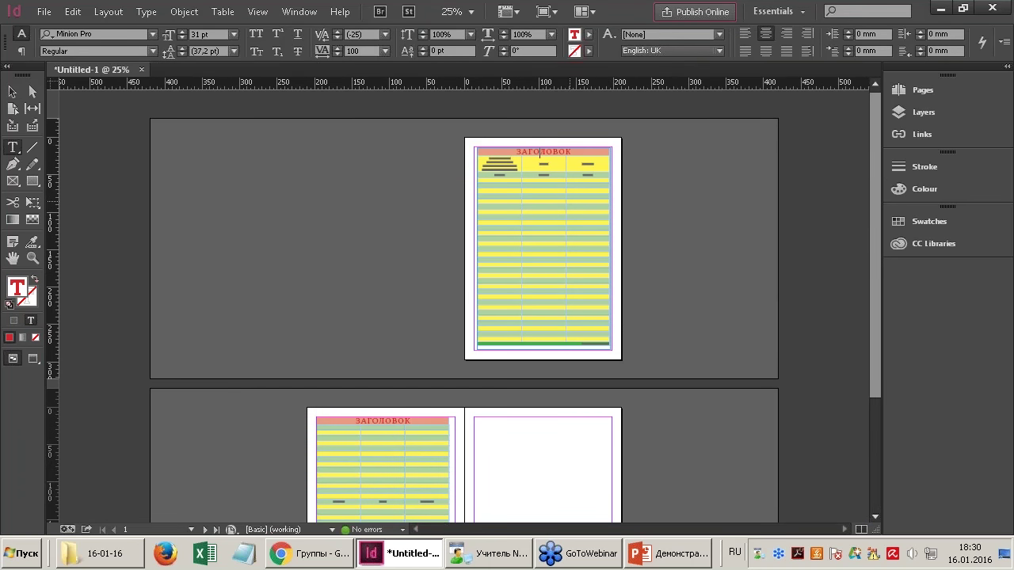
scroll(539, 252, down, 3)
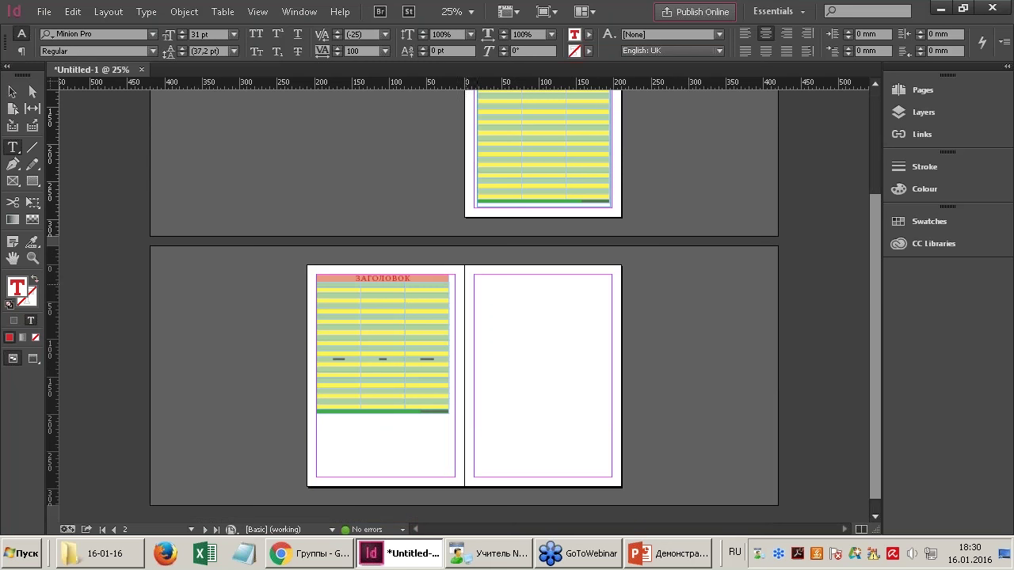
click(411, 275)
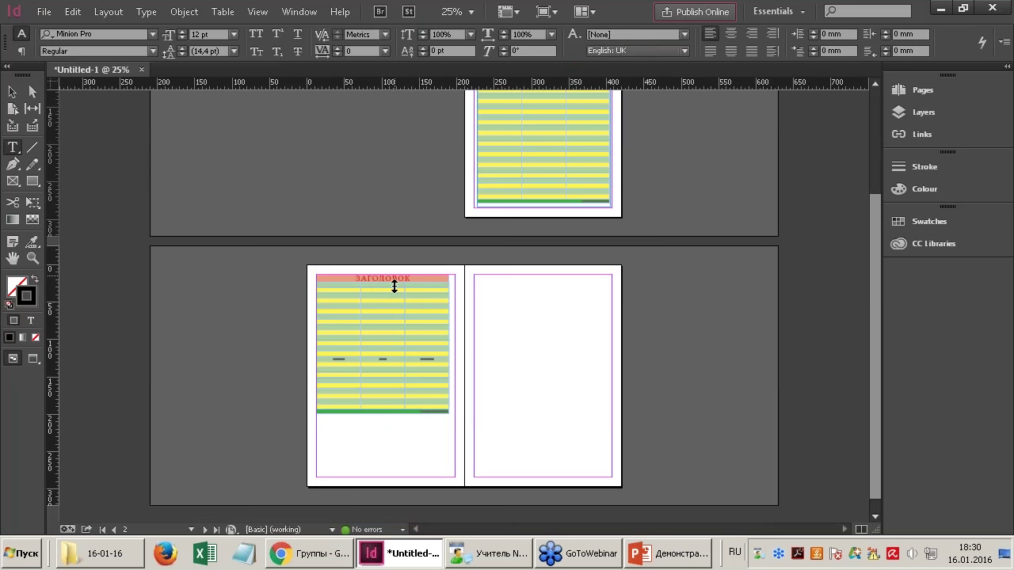
scroll(395, 278, up, 3)
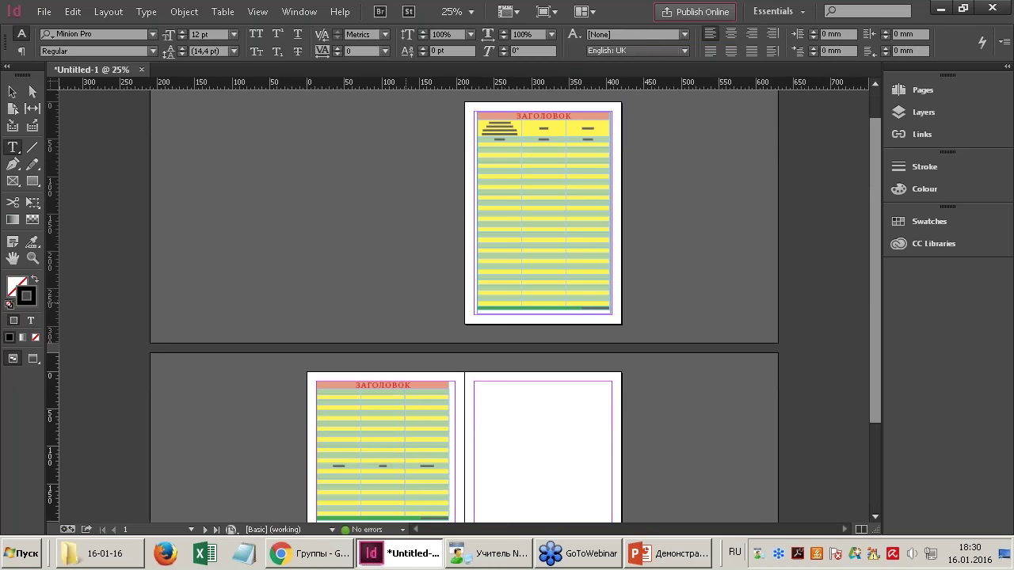
scroll(550, 356, down, 3)
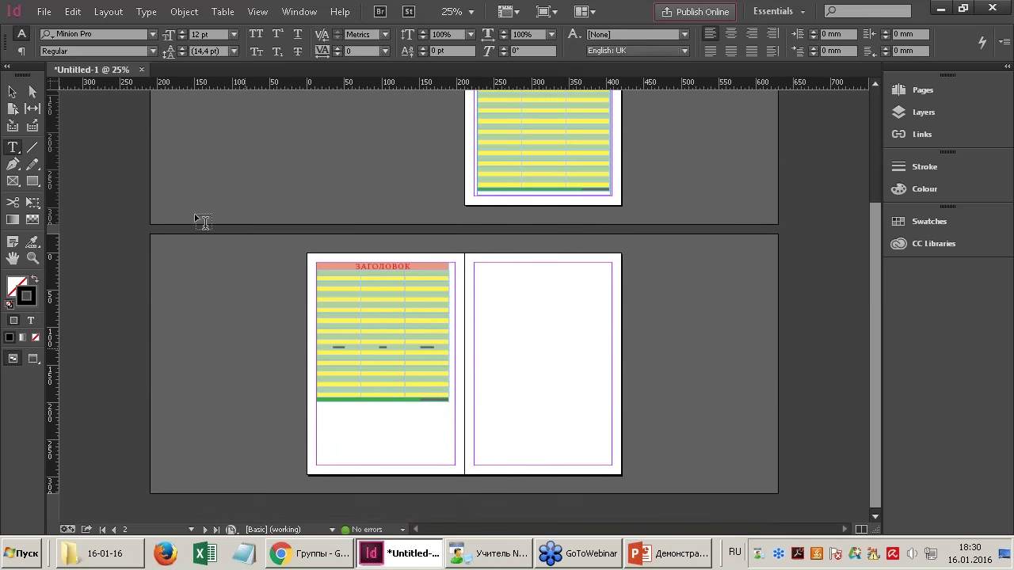
click(11, 93)
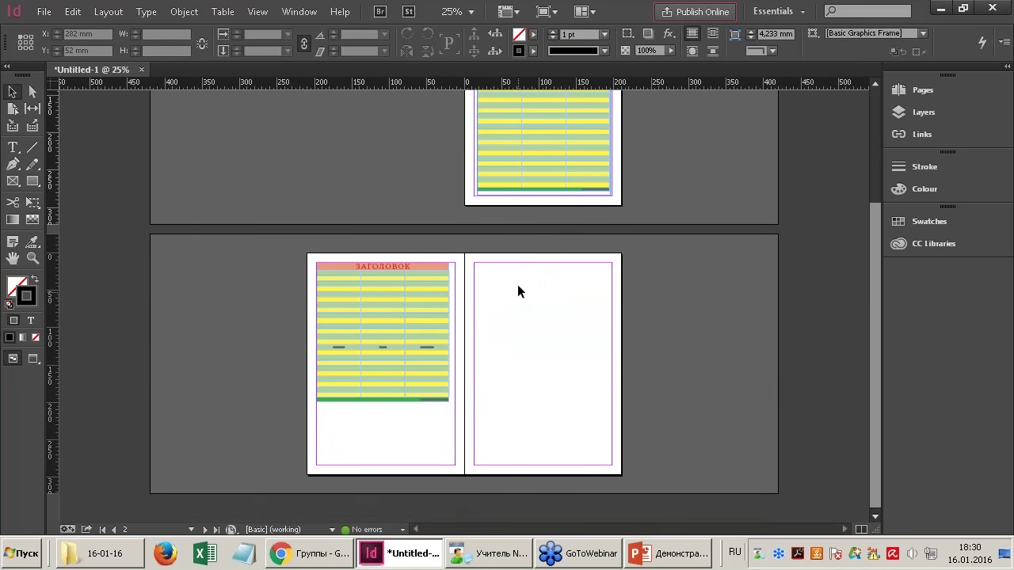
key(ctrl+=)
key(ctrl+=)
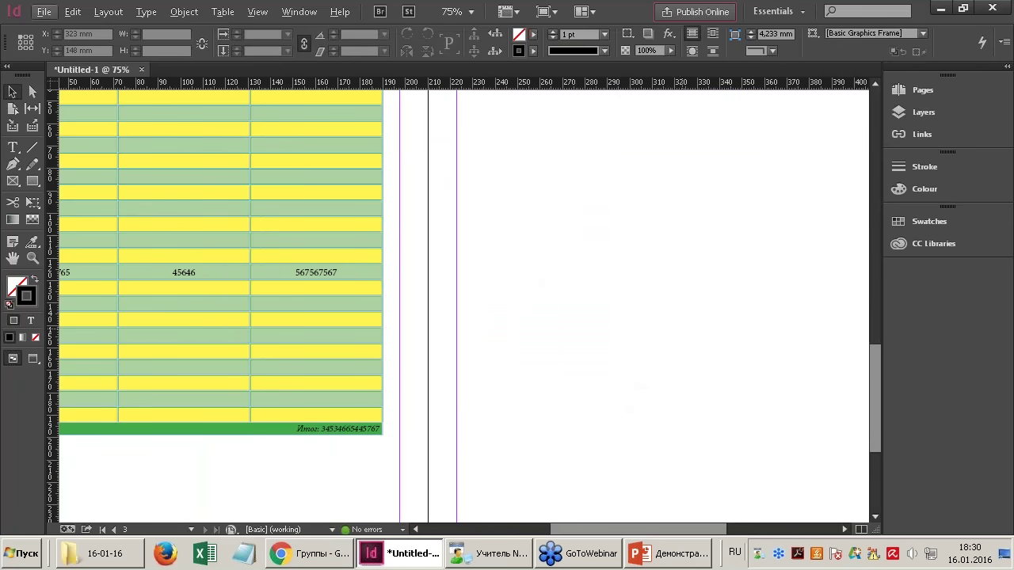
scroll(679, 313, down, 1)
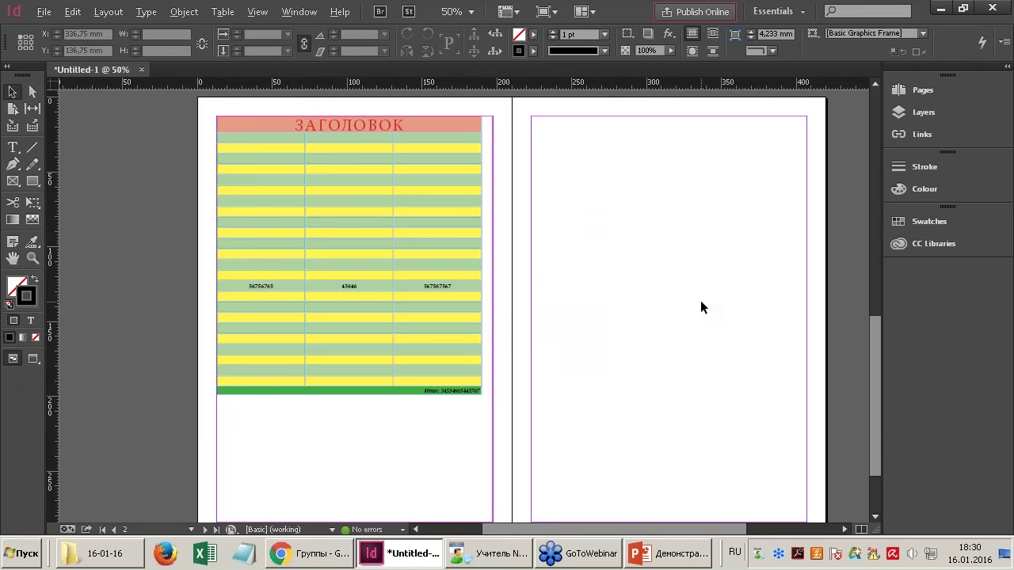
scroll(700, 300, down, 1)
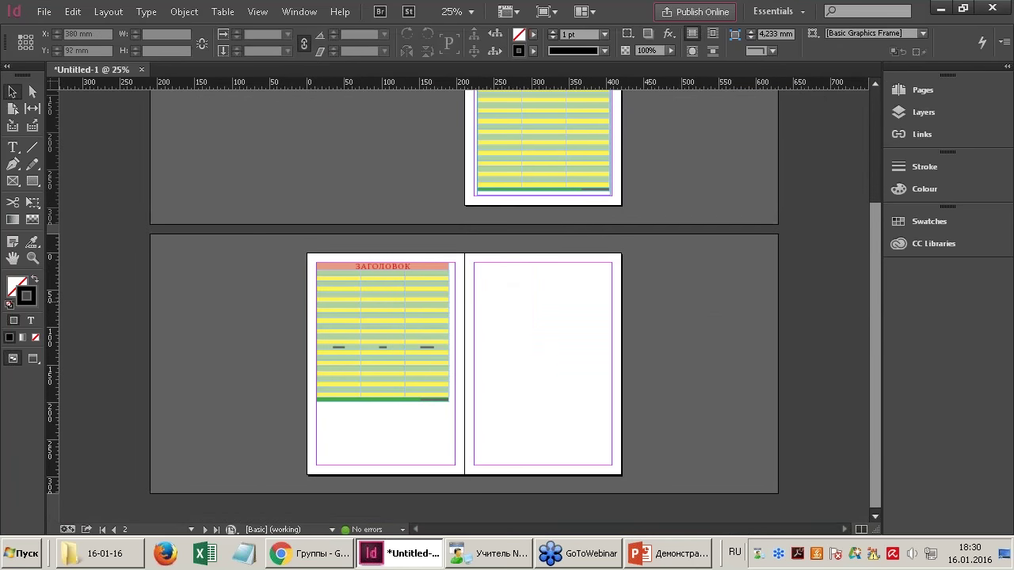
Create a new A4 print document with 5 facing pages.
click(43, 11)
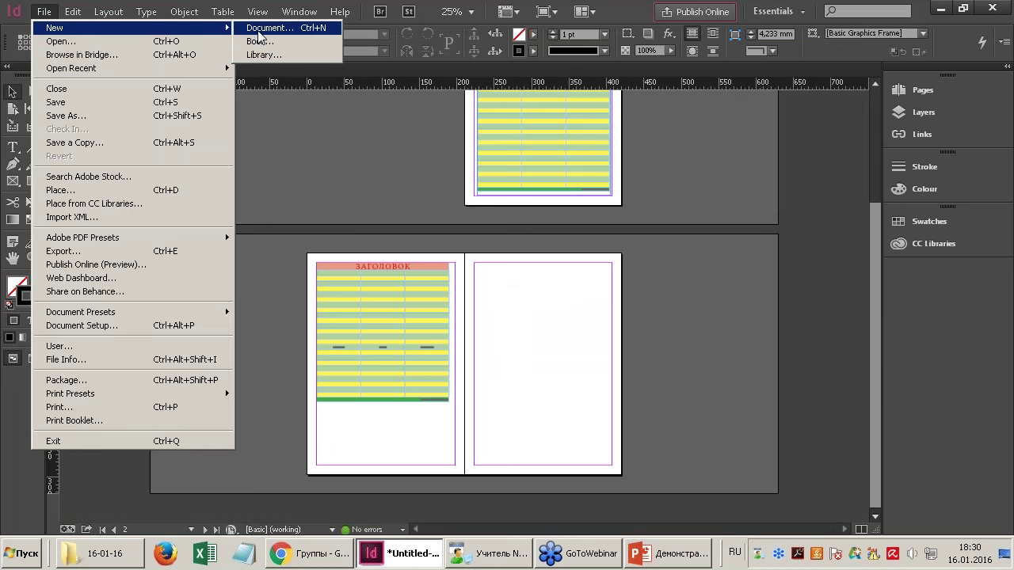
click(259, 32)
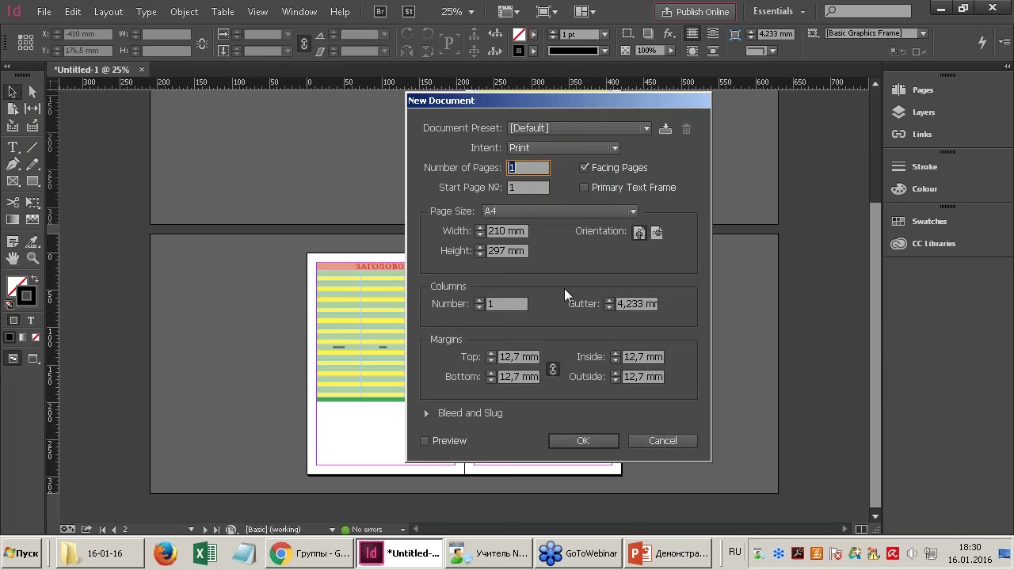
text(5)
click(583, 440)
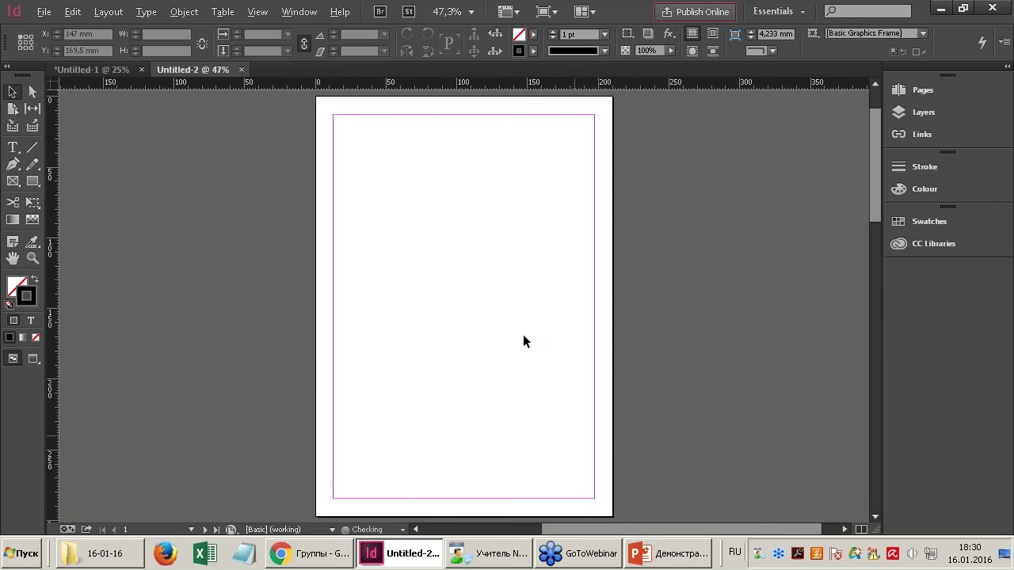
scroll(516, 197, down, 2)
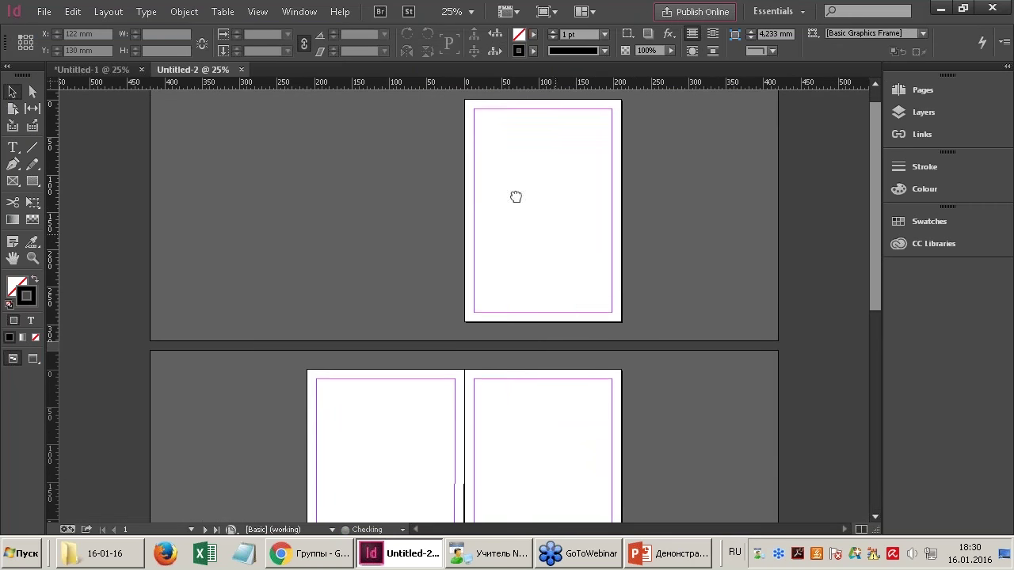
Enable Create Links When Placing Text and Spreadsheet Files in the File Handling preferences.
click(805, 12)
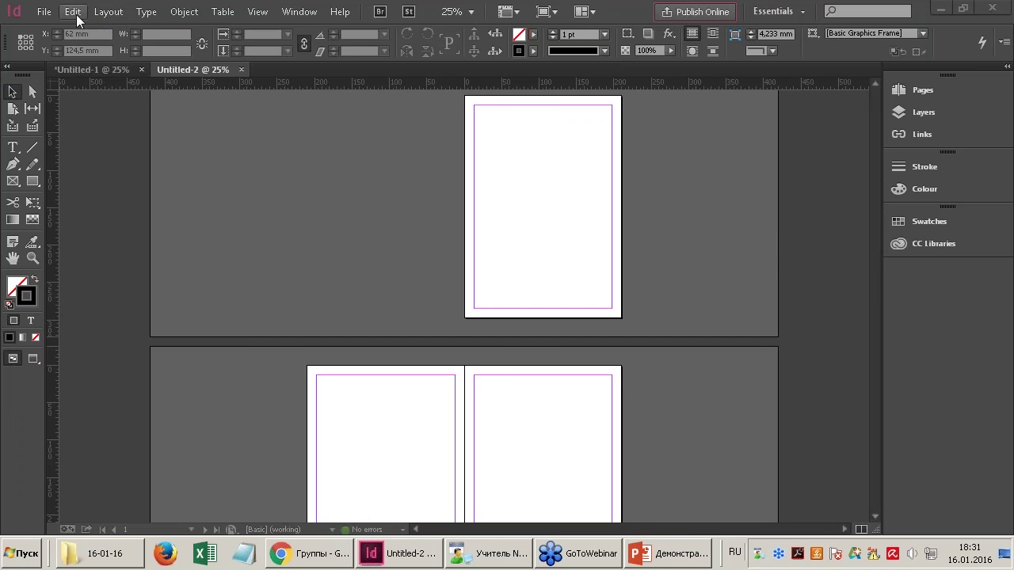
click(77, 19)
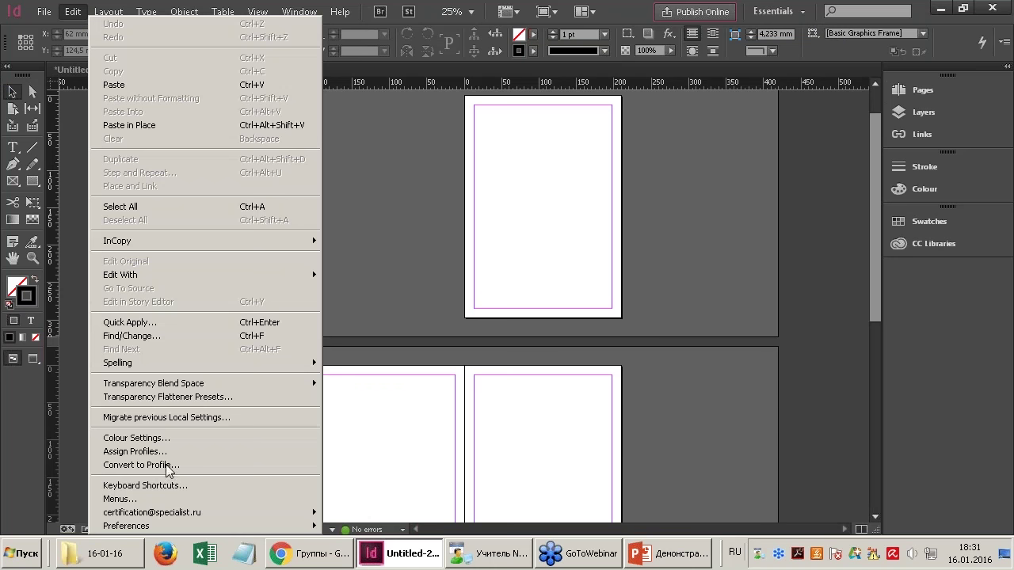
mouse_move(151, 527)
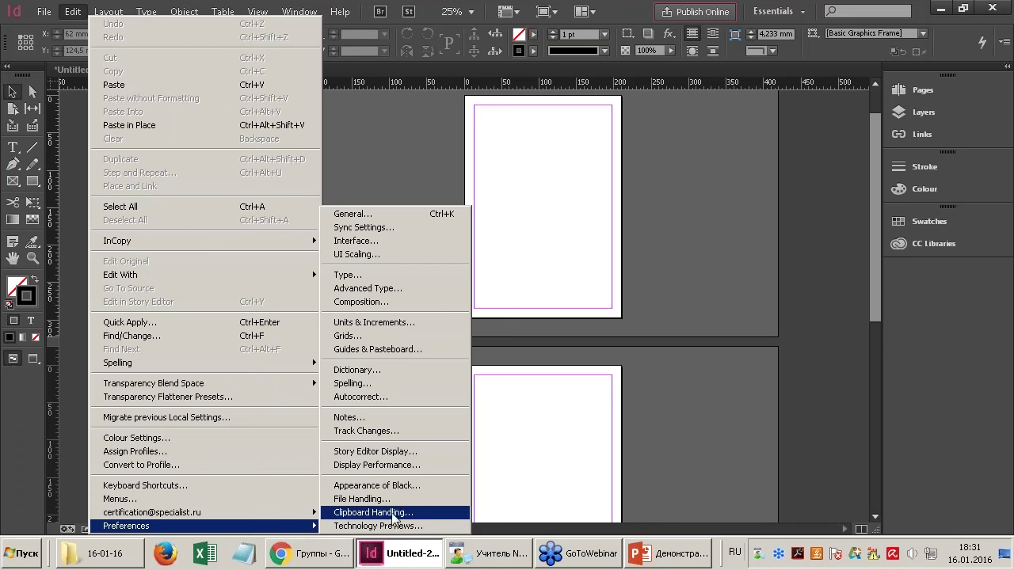
click(418, 513)
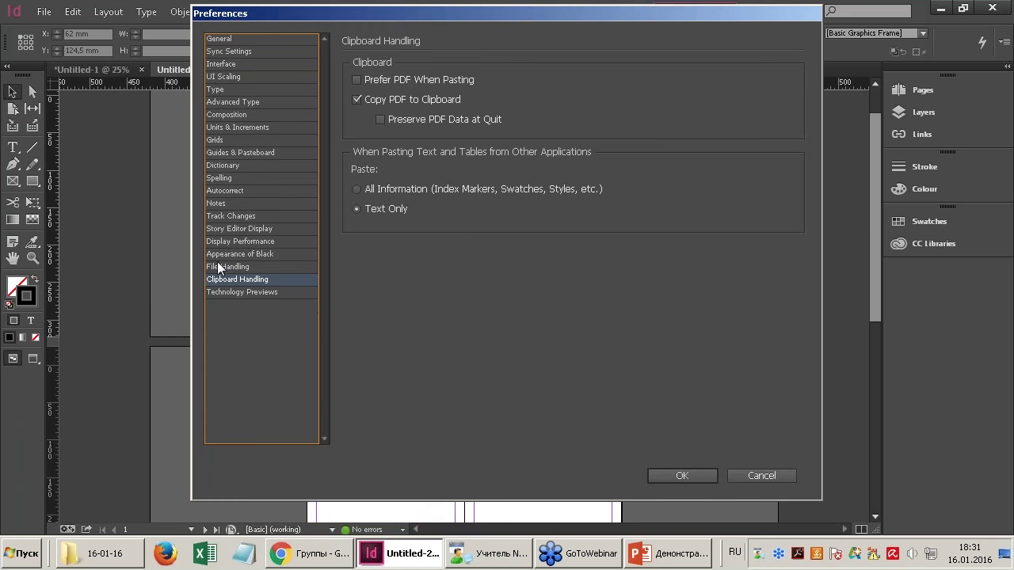
click(217, 266)
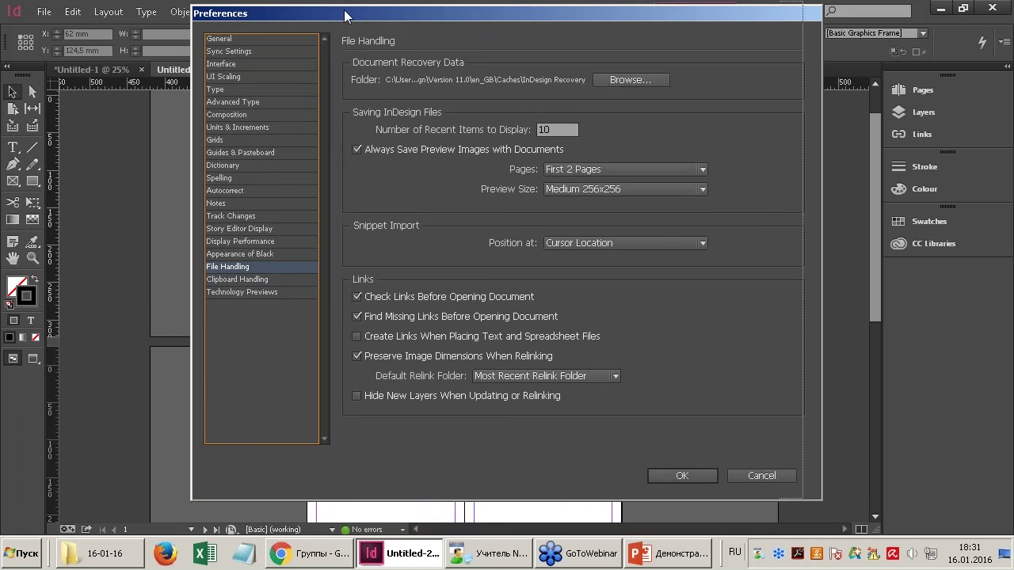
drag(365, 14, 321, 10)
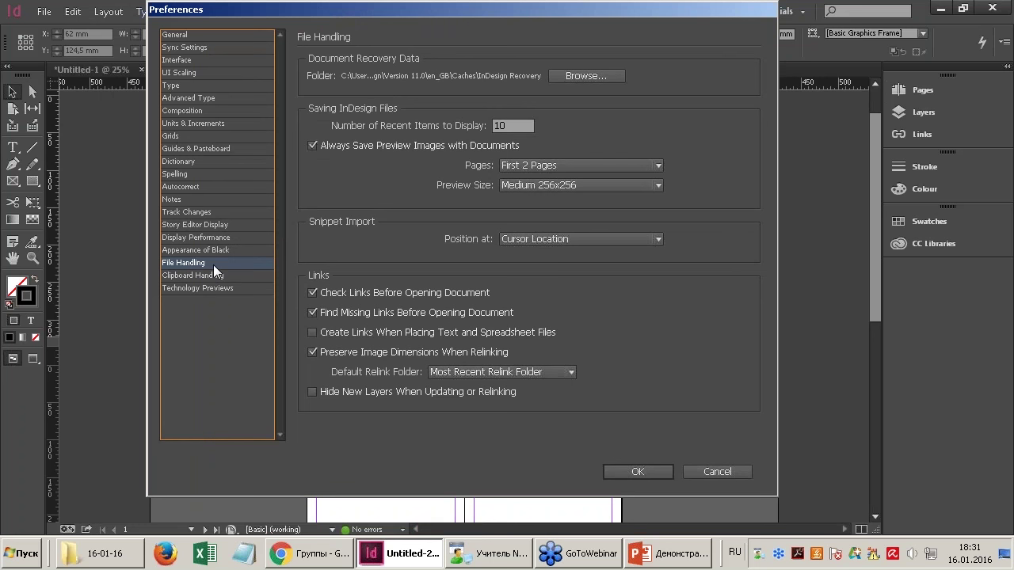
click(309, 331)
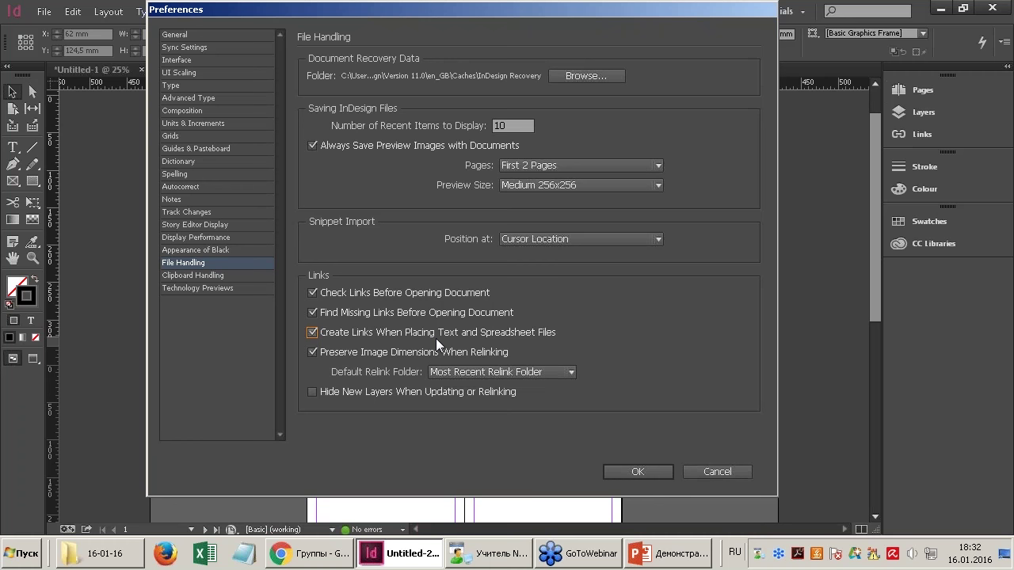
key(Return)
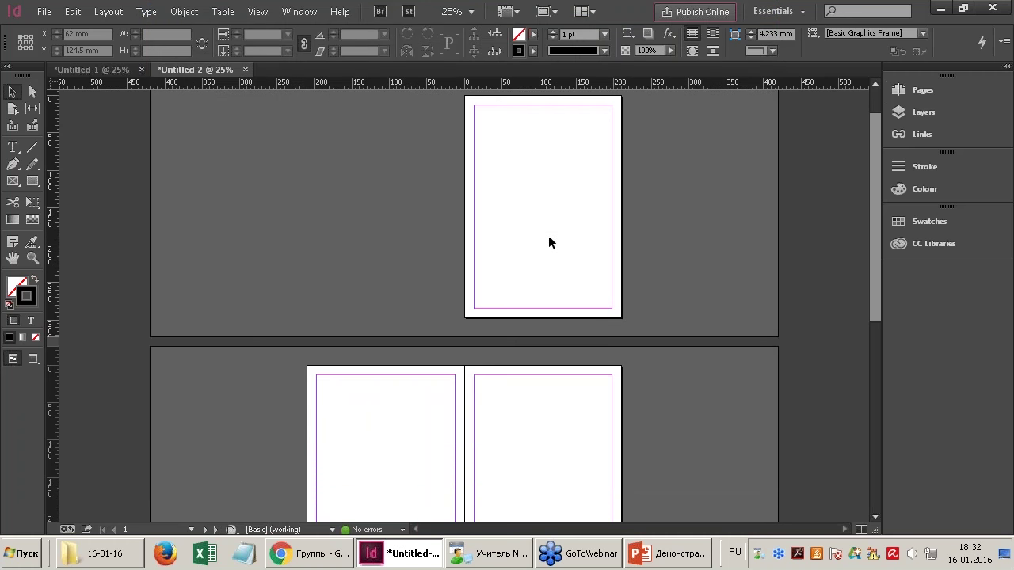
Start placing a file and browse to the 160116 folder inside 16-01-16 on the desktop.
click(44, 12)
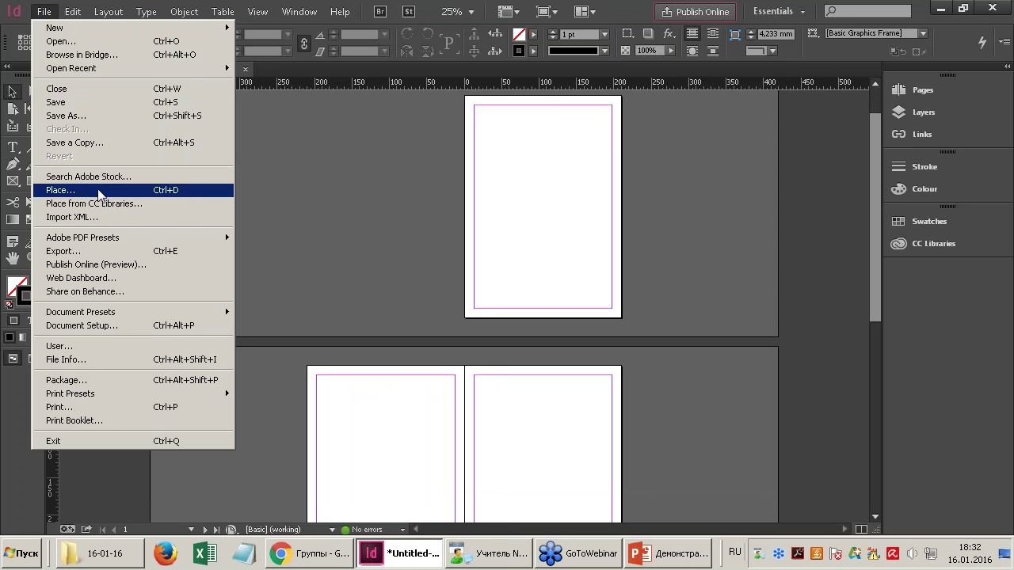
click(185, 191)
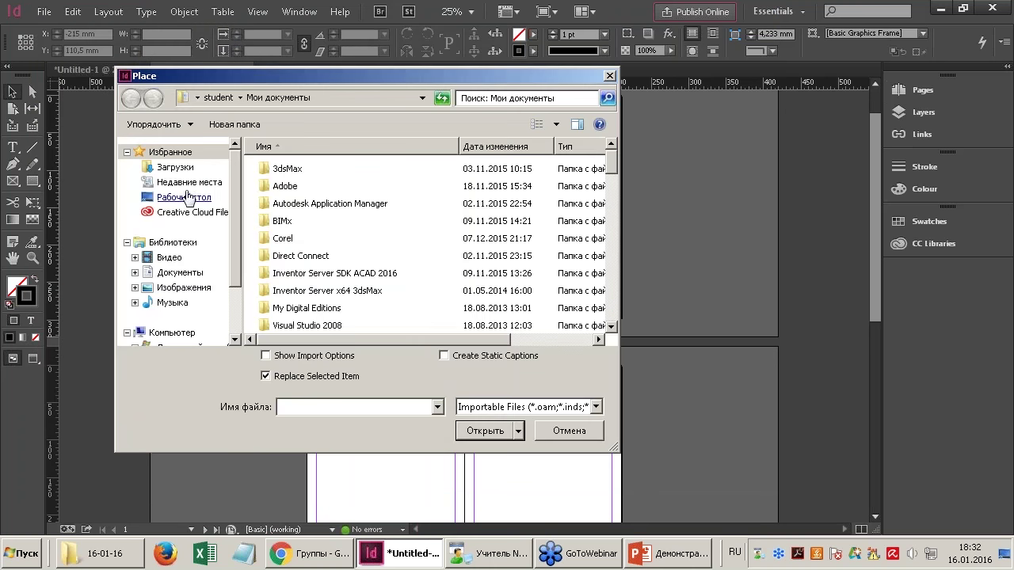
click(186, 197)
click(375, 264)
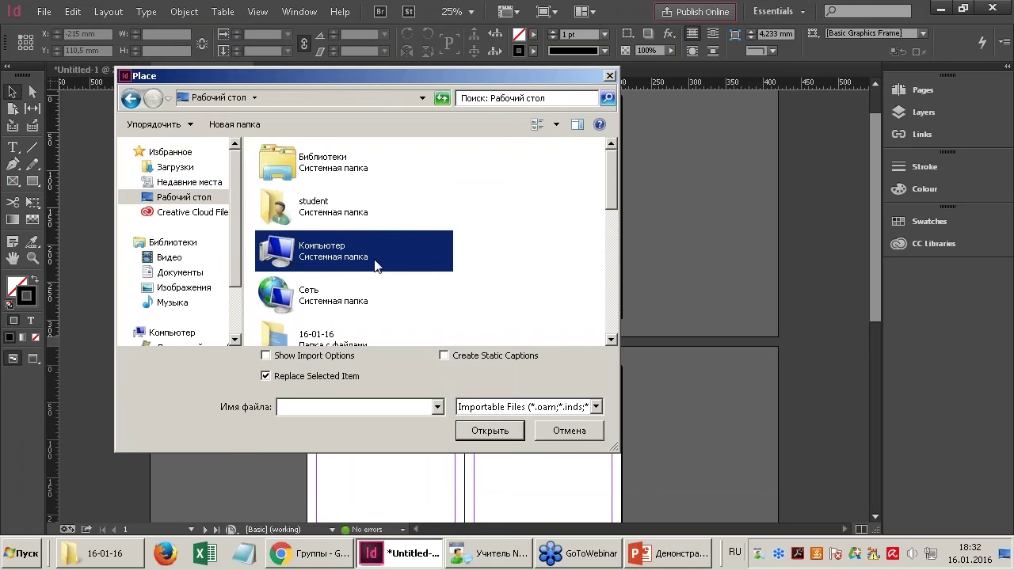
scroll(376, 265, down, 5)
scroll(375, 265, up, 6)
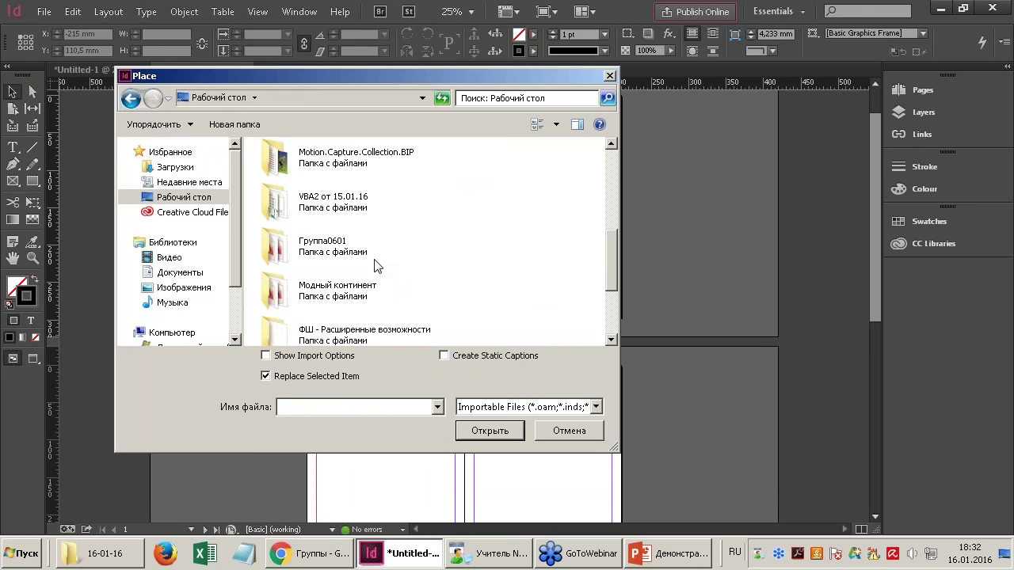
scroll(376, 264, down, 5)
scroll(376, 264, up, 1)
scroll(375, 264, up, 2)
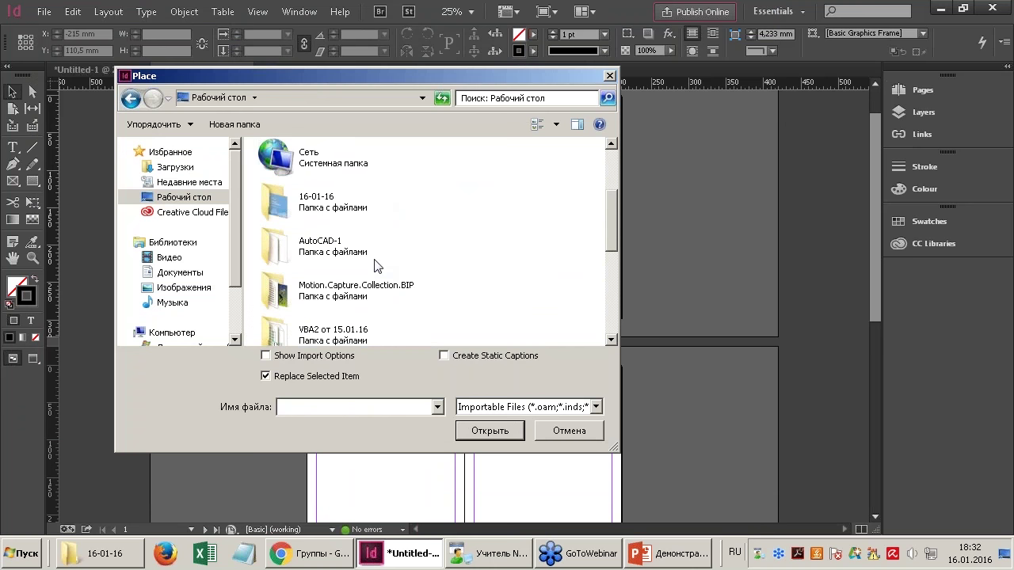
double_click(342, 208)
double_click(302, 172)
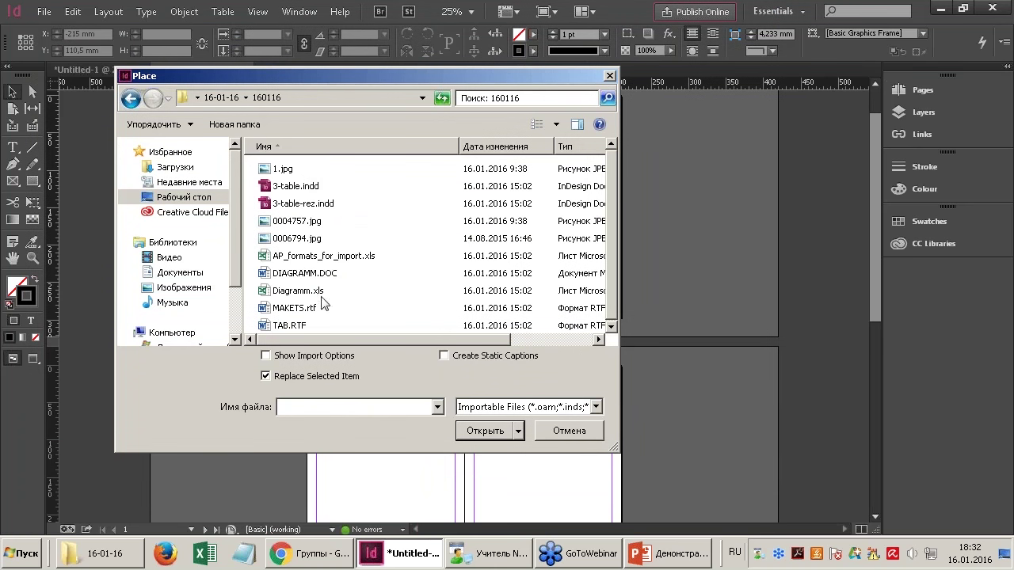
Place TAB.RTF on the first page within its margins and deselect the text frame.
click(289, 327)
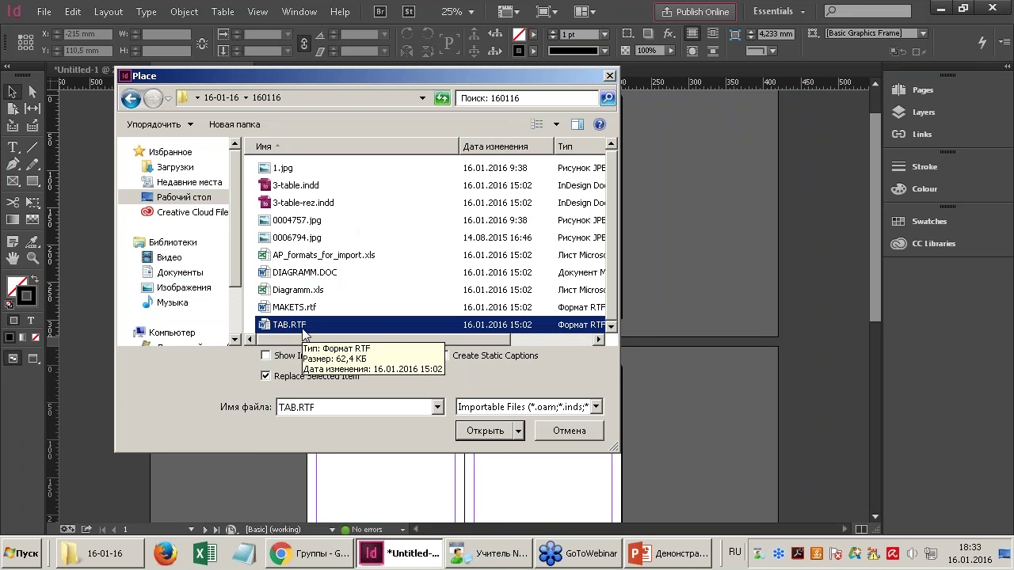
click(468, 431)
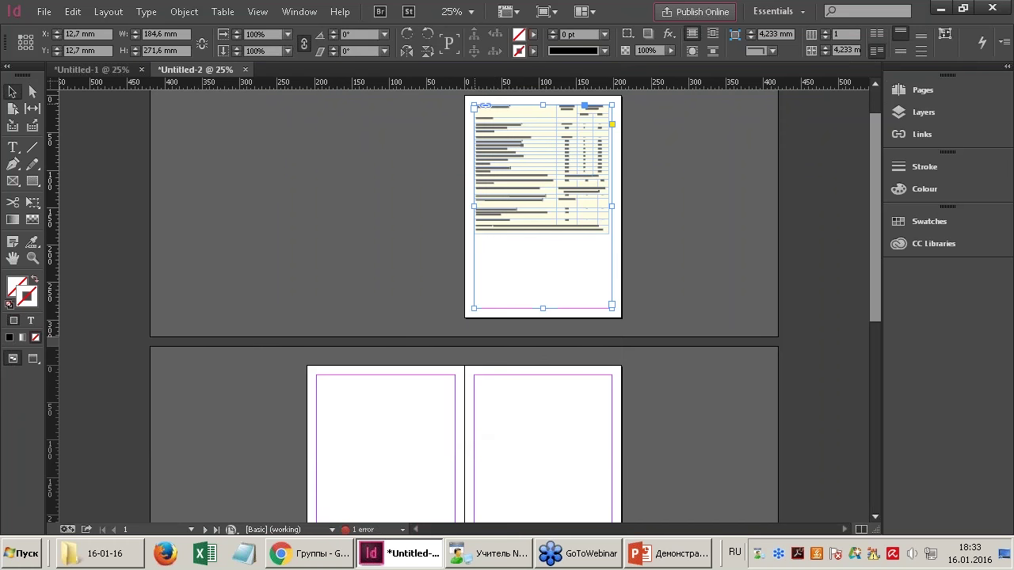
key(ctrl+equal)
key(ctrl+equal)
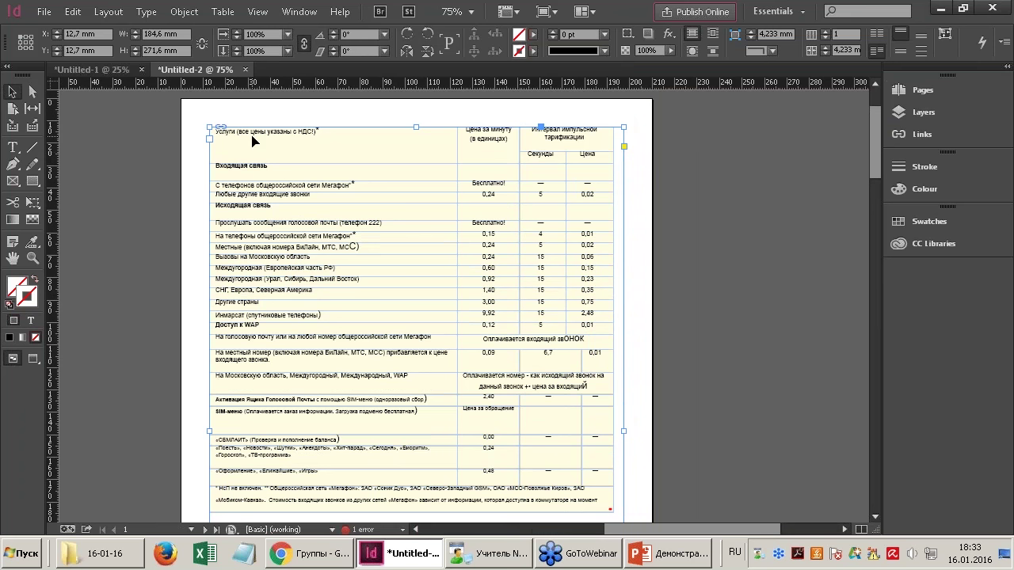
key(ctrl+shift+a)
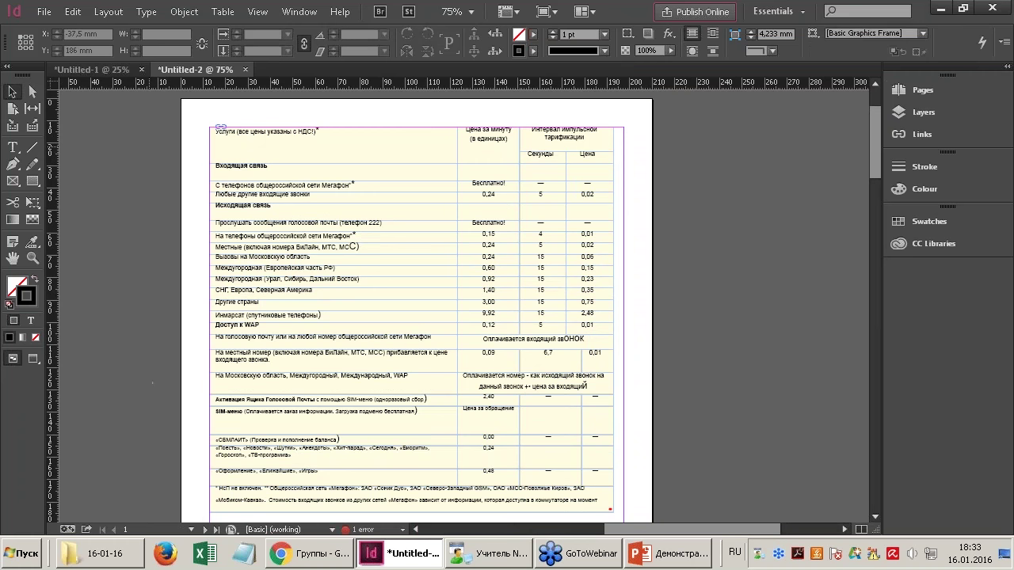
Switch to the 16-01-16 folder window and open TAB.RTF from its 160116 subfolder in Word.
click(102, 553)
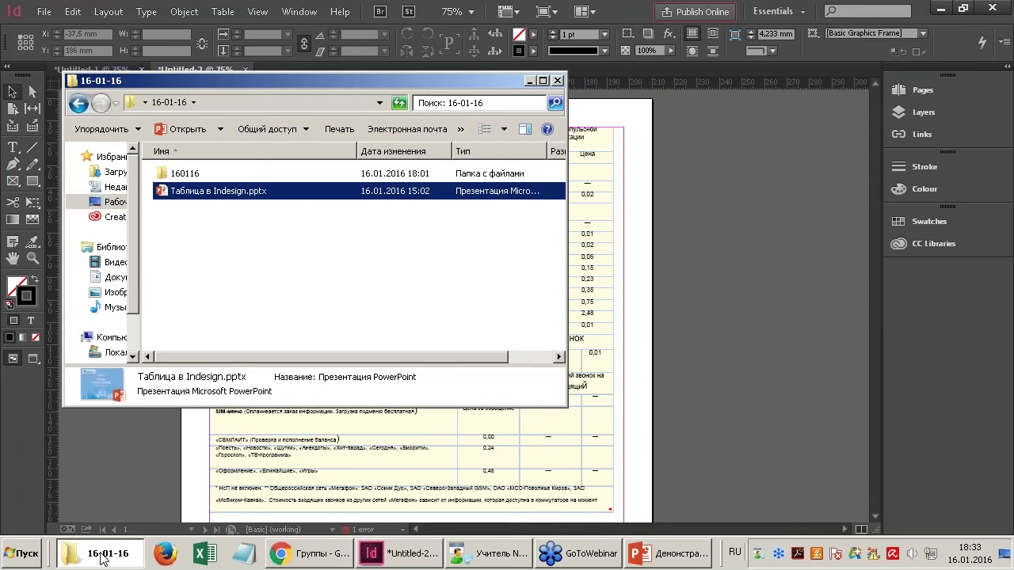
double_click(190, 174)
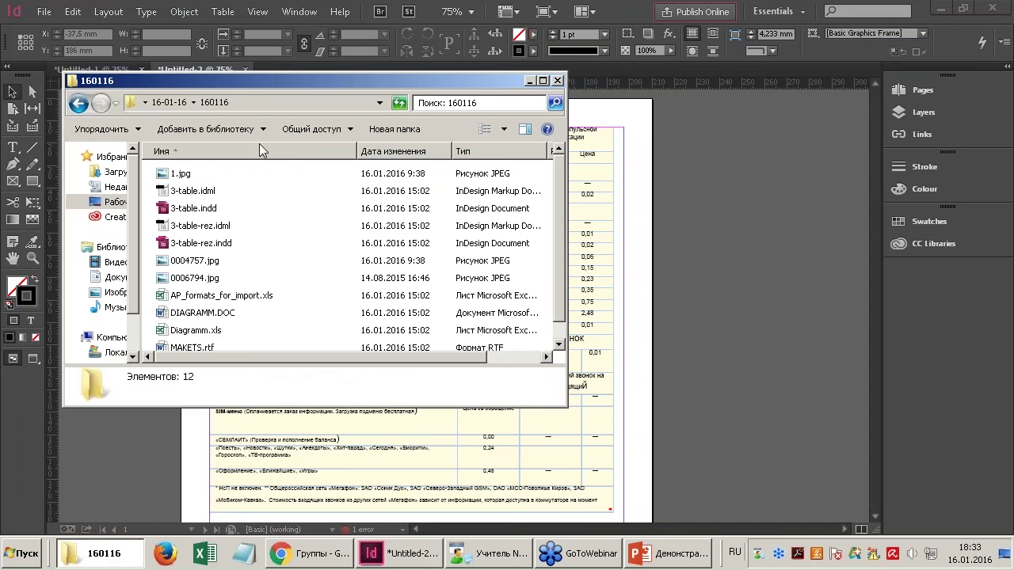
click(542, 80)
double_click(118, 292)
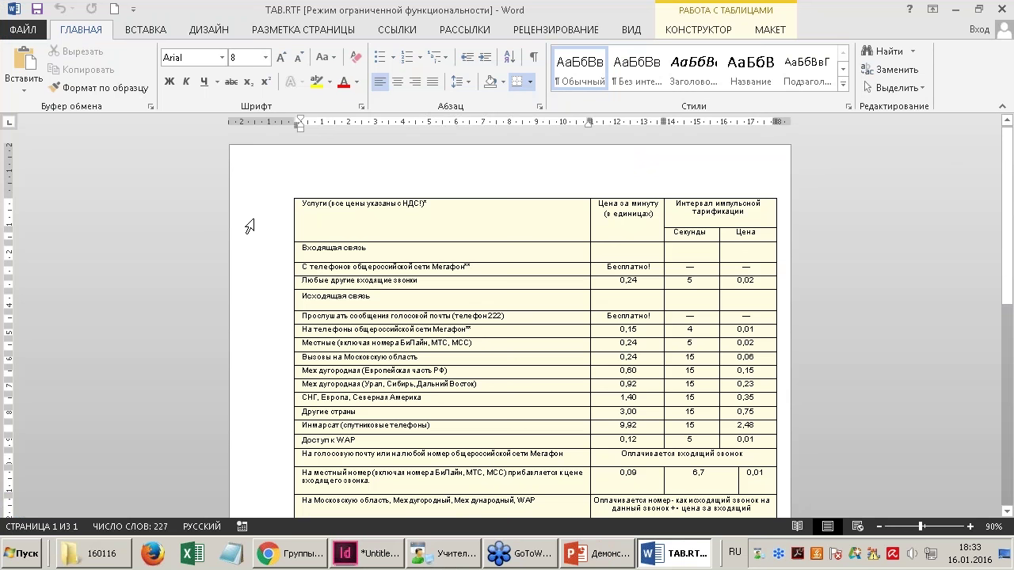
Make the text in the table's header cells, from Услуги to Цена, red and bold.
drag(320, 205, 763, 231)
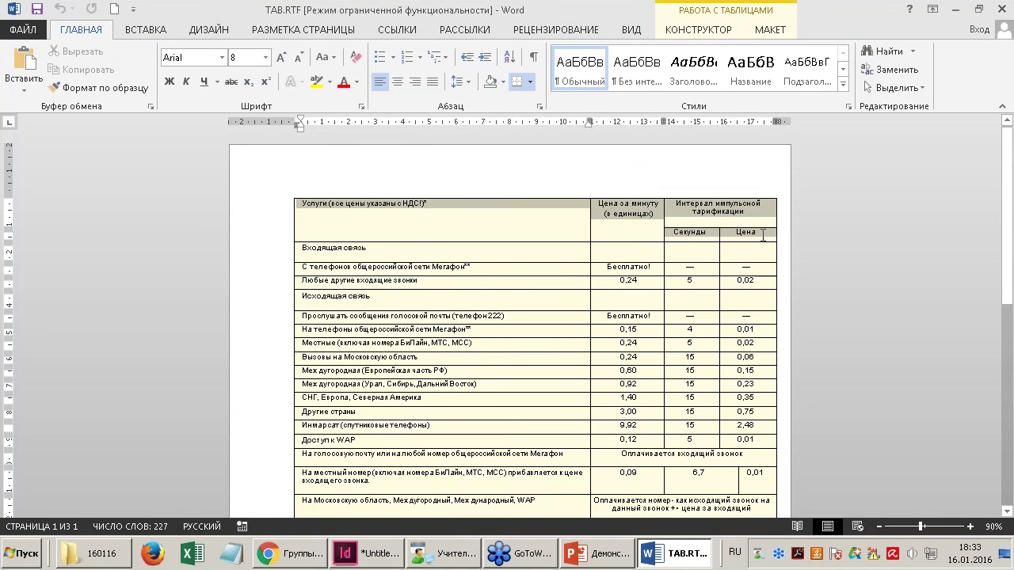
click(345, 85)
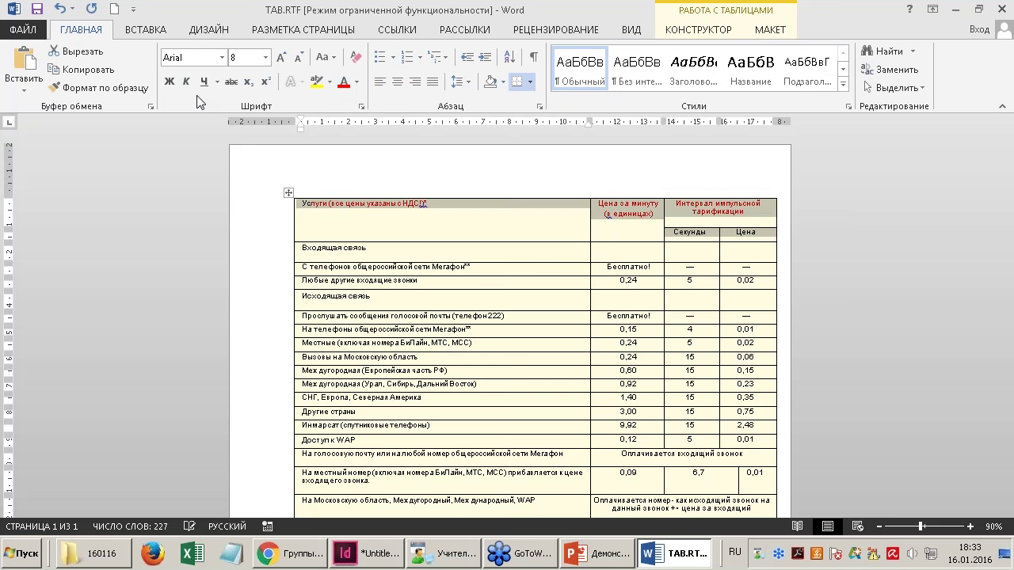
click(171, 86)
click(608, 269)
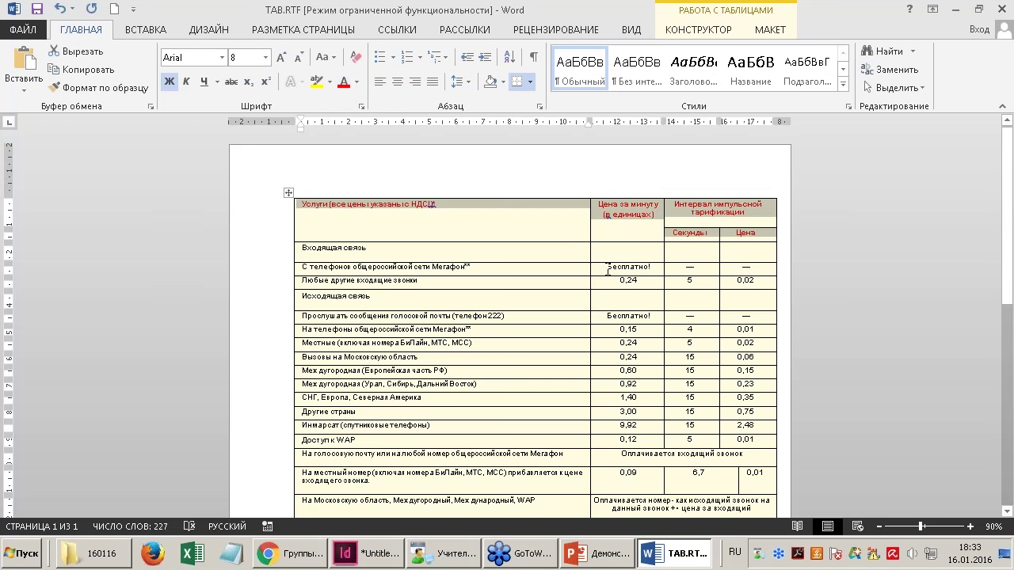
click(511, 221)
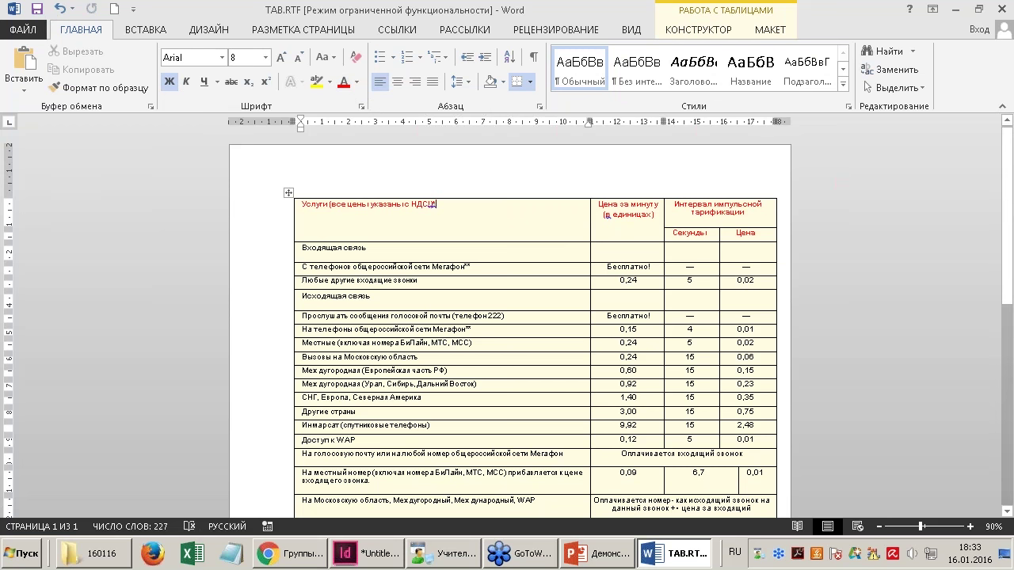
Switch to InDesign and select the text frame of the placed TAB.RTF table at its modified-link marker.
click(380, 554)
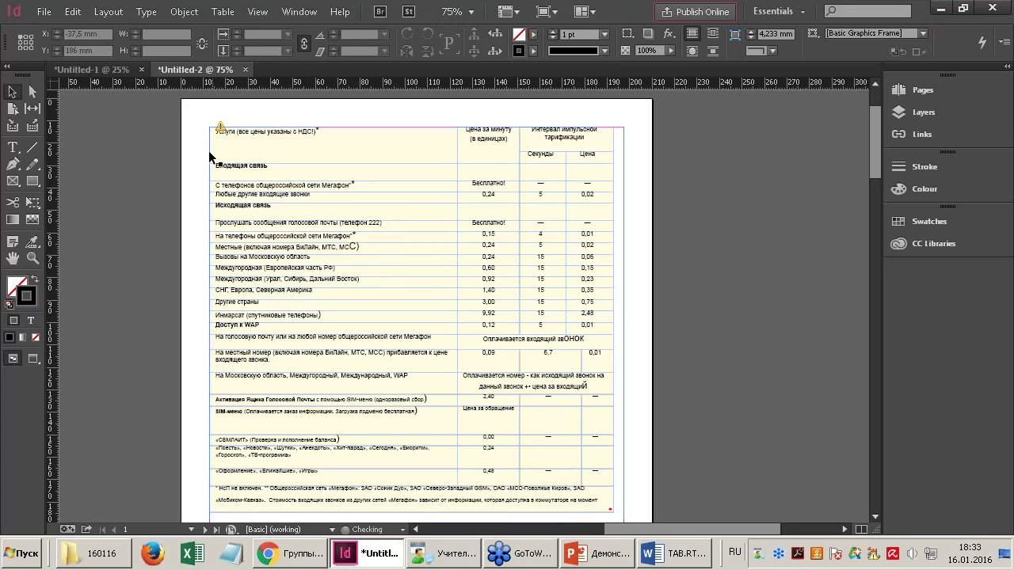
scroll(209, 126, up, 4)
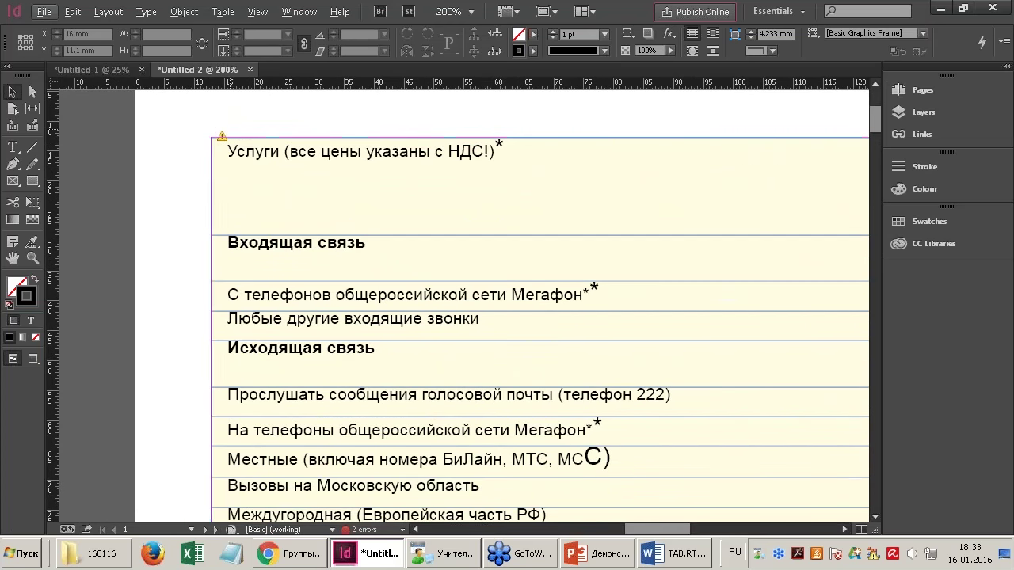
click(222, 139)
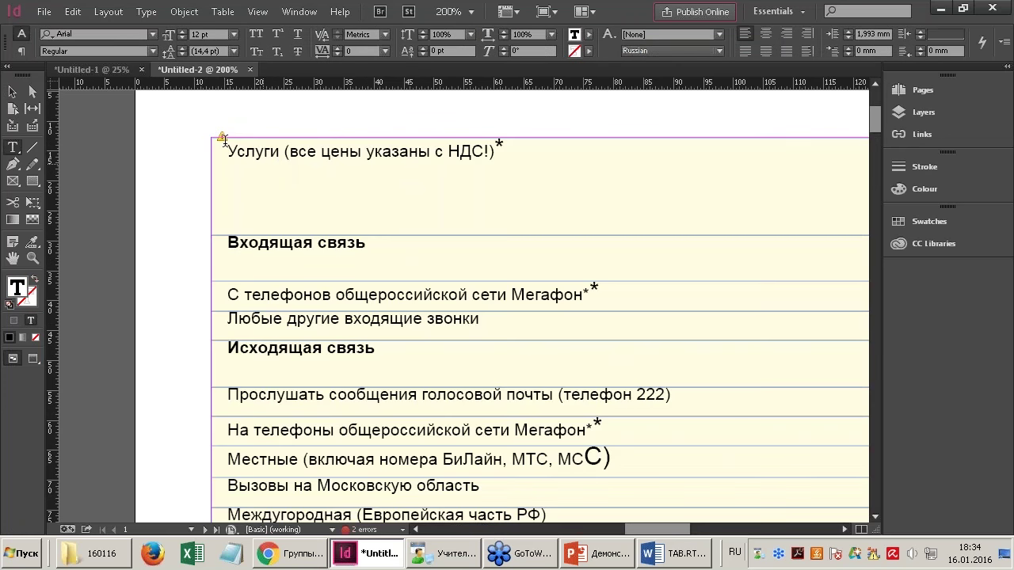
click(12, 92)
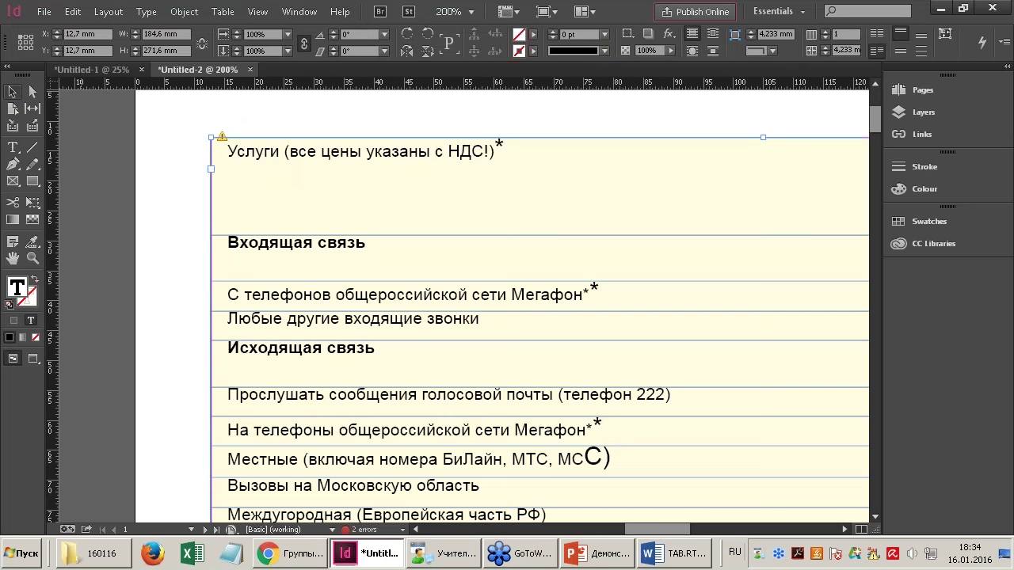
Compare the edited TAB.RTF in Word with its placed copy, close it in Word and return to InDesign.
click(667, 555)
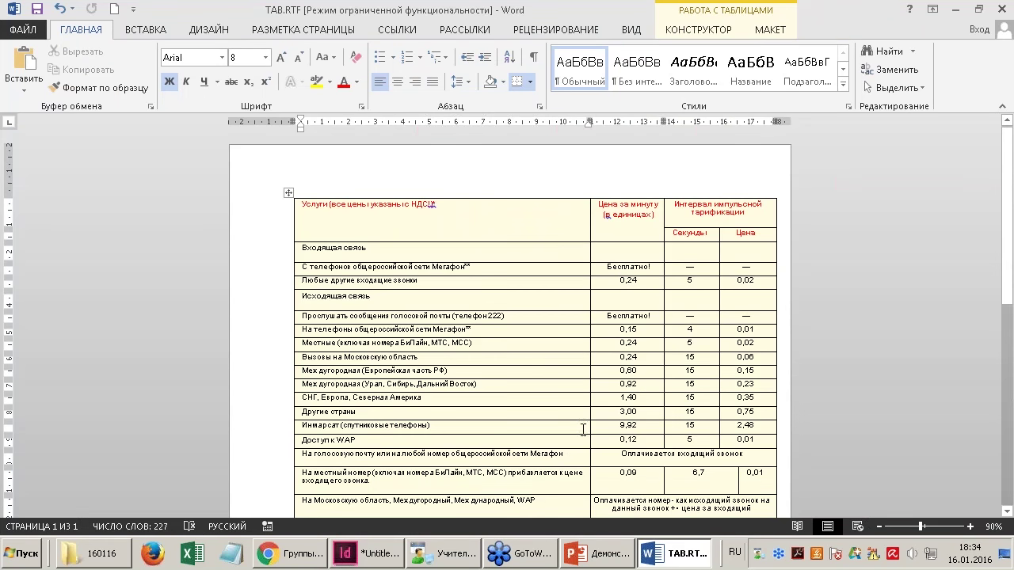
click(366, 554)
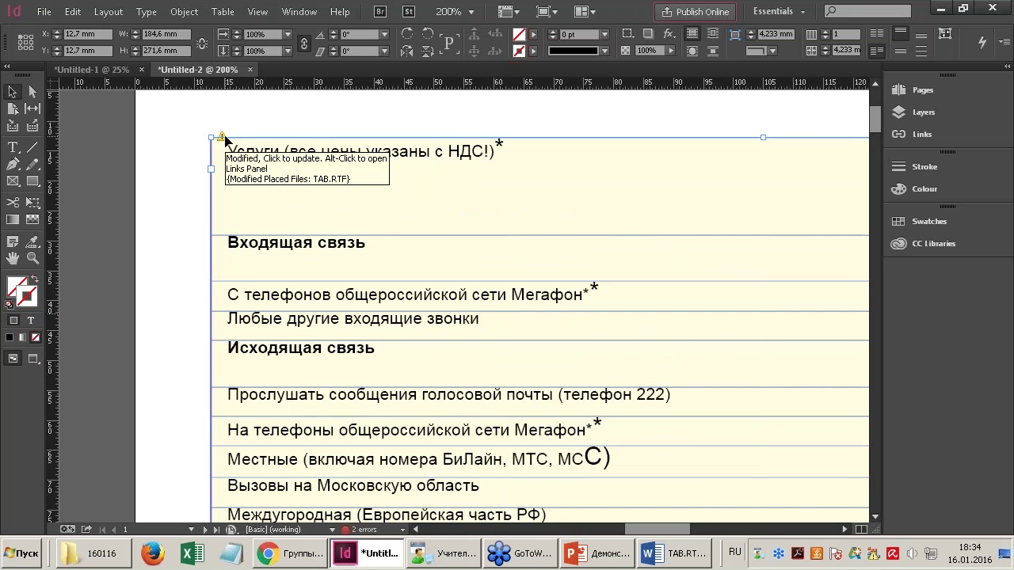
click(679, 562)
key(alt+Tab)
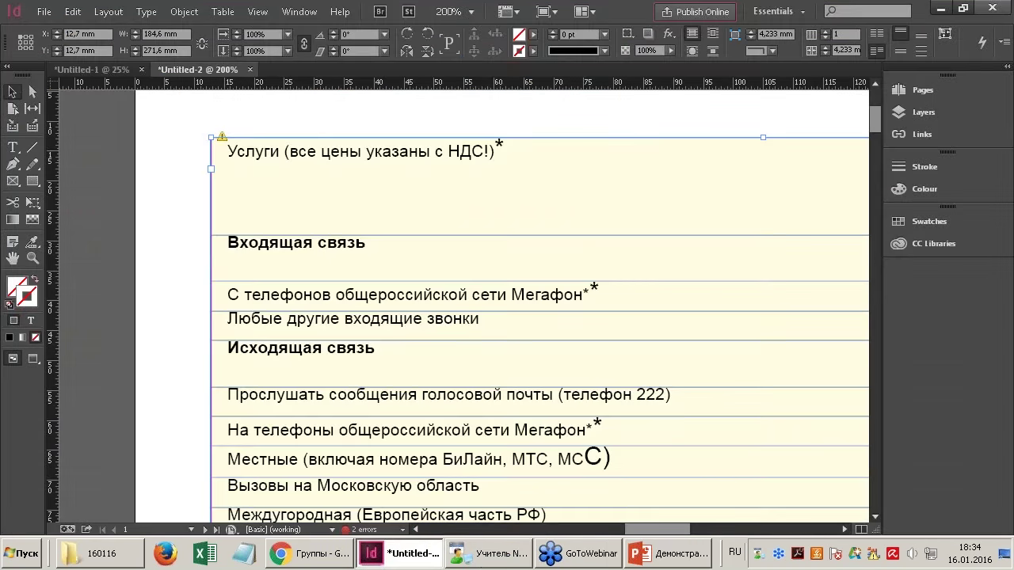
Update the modified TAB.RTF link of the placed table and look over the document pages.
click(222, 139)
key(ctrl+1)
drag(604, 227, 468, 211)
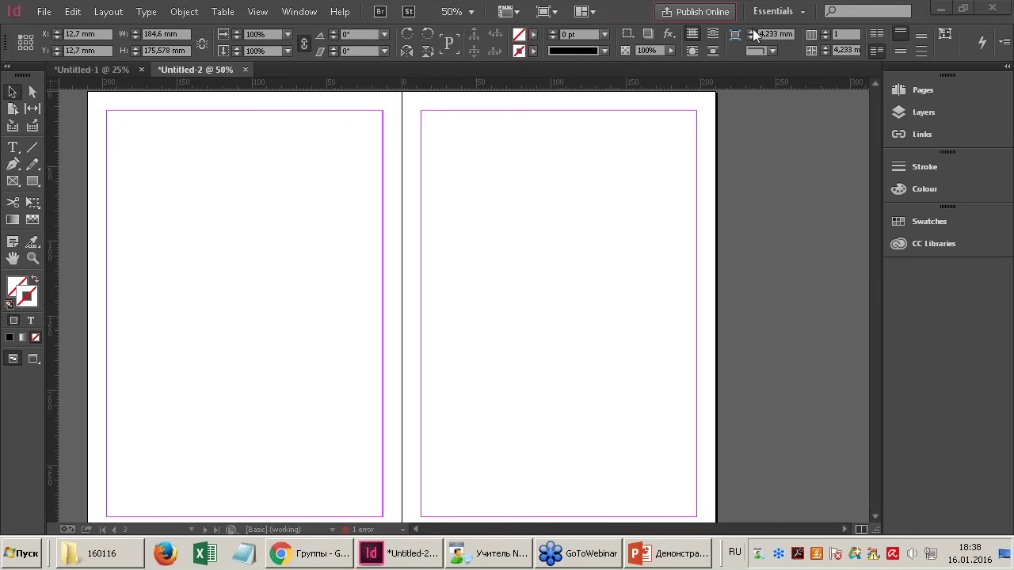
Start placing AP_formats_for_import.xls from the 160116 folder, with Show Import Options turned on and the file browser enlarged.
click(44, 13)
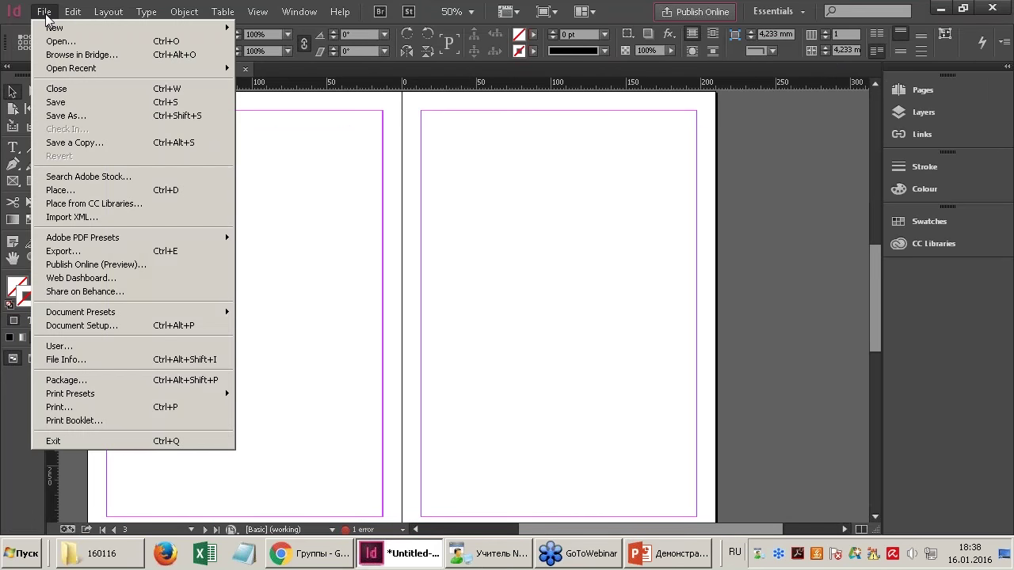
click(79, 192)
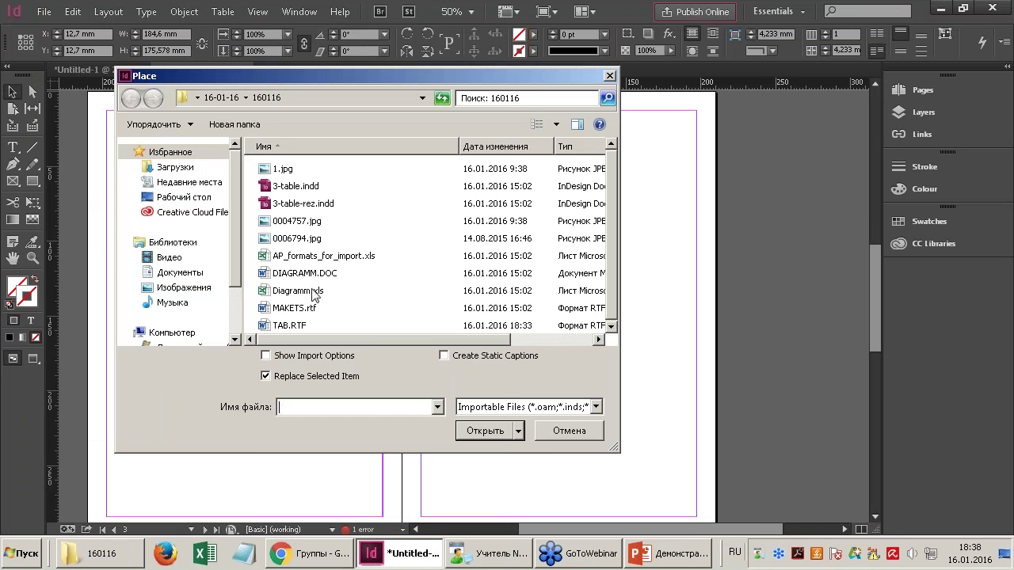
click(321, 260)
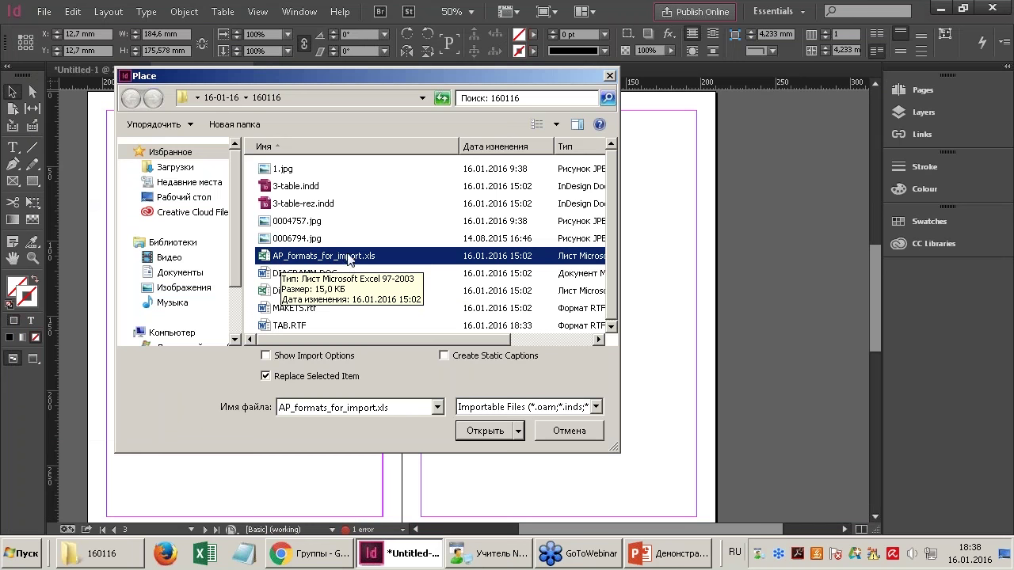
drag(341, 75, 329, 40)
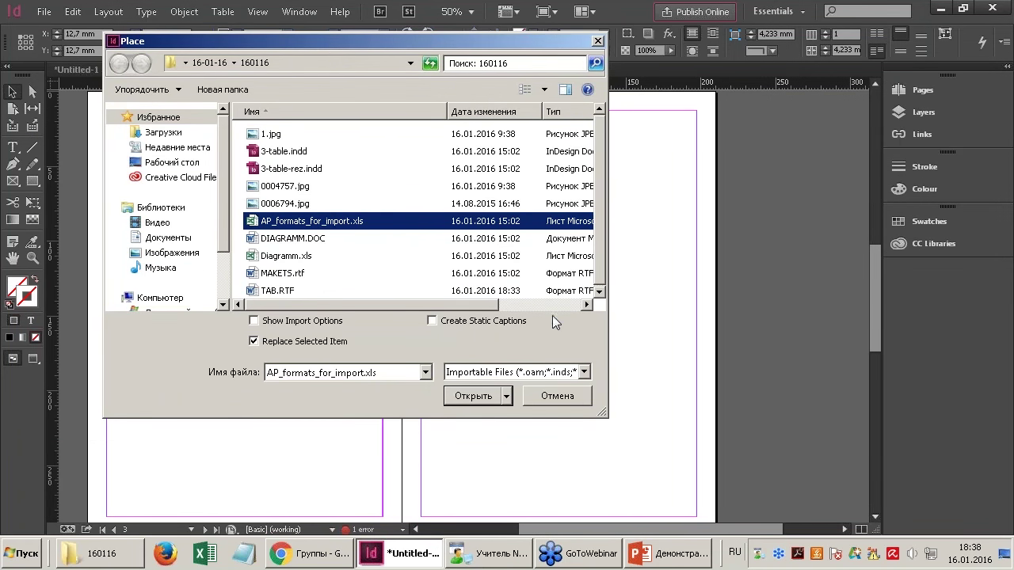
drag(602, 410, 643, 435)
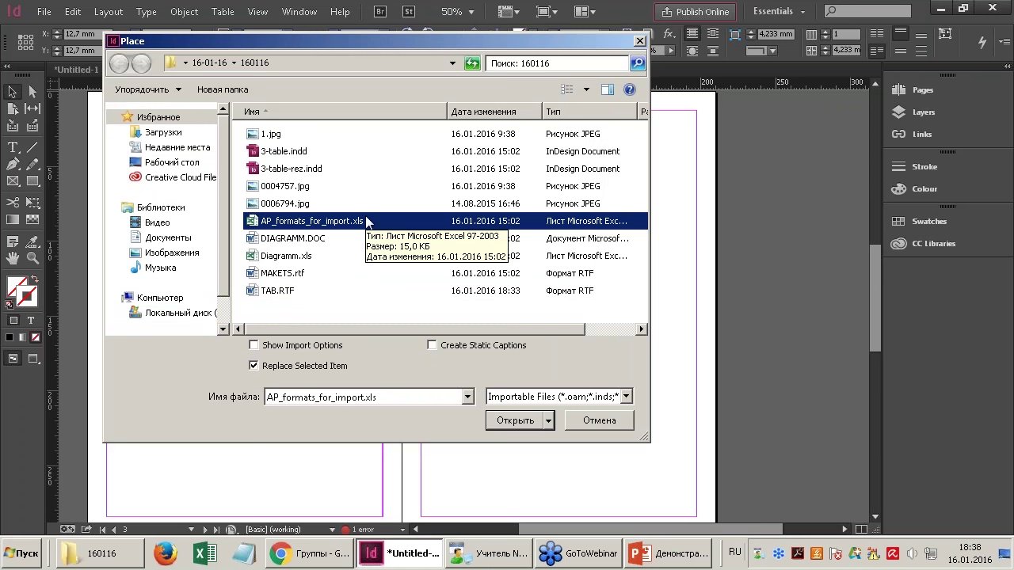
click(255, 346)
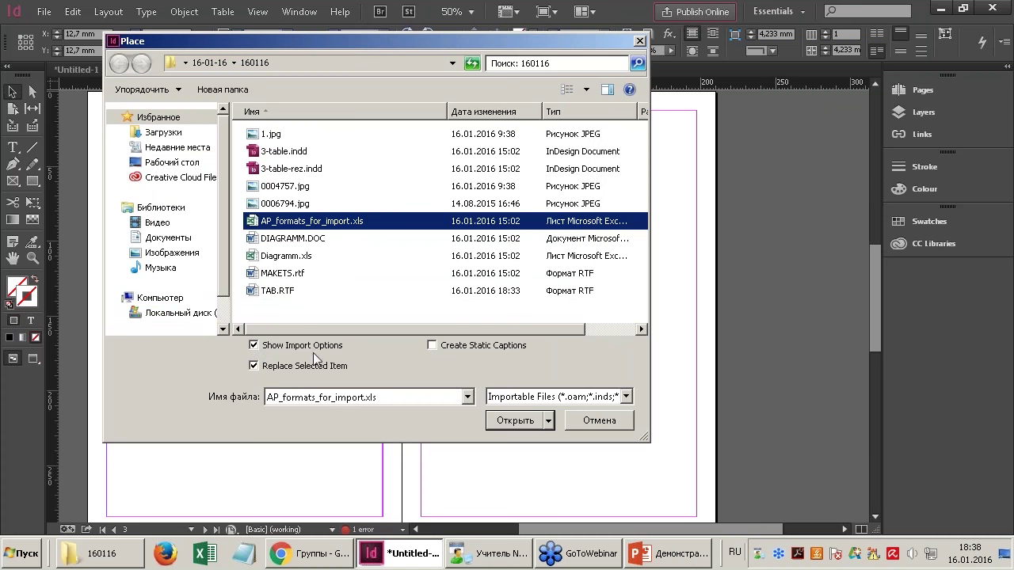
Accept the Excel import with sheet Лист1, cell range A1:C4 and Unformatted Table while the TAB.RTF frame is still selected.
click(513, 424)
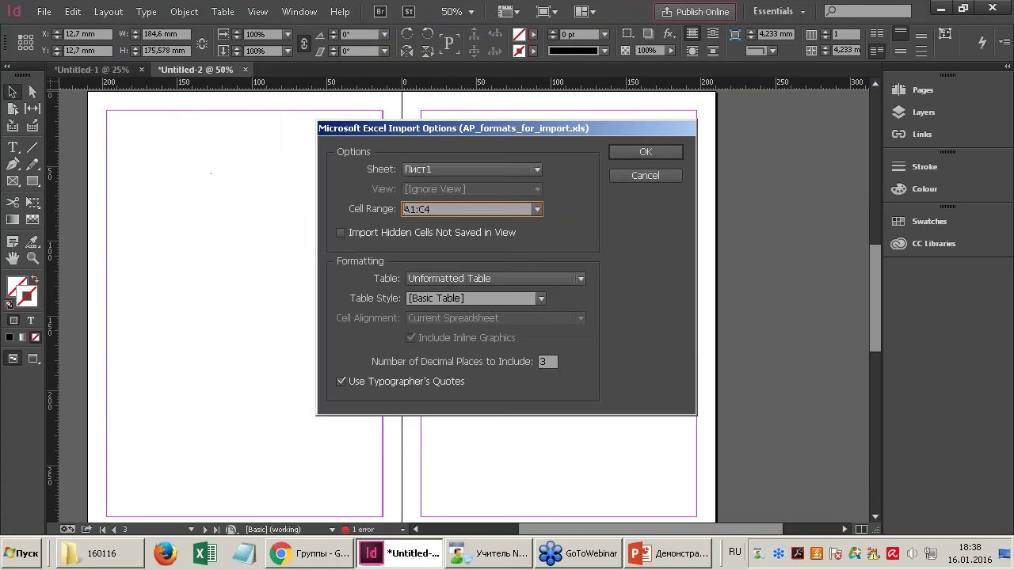
click(431, 169)
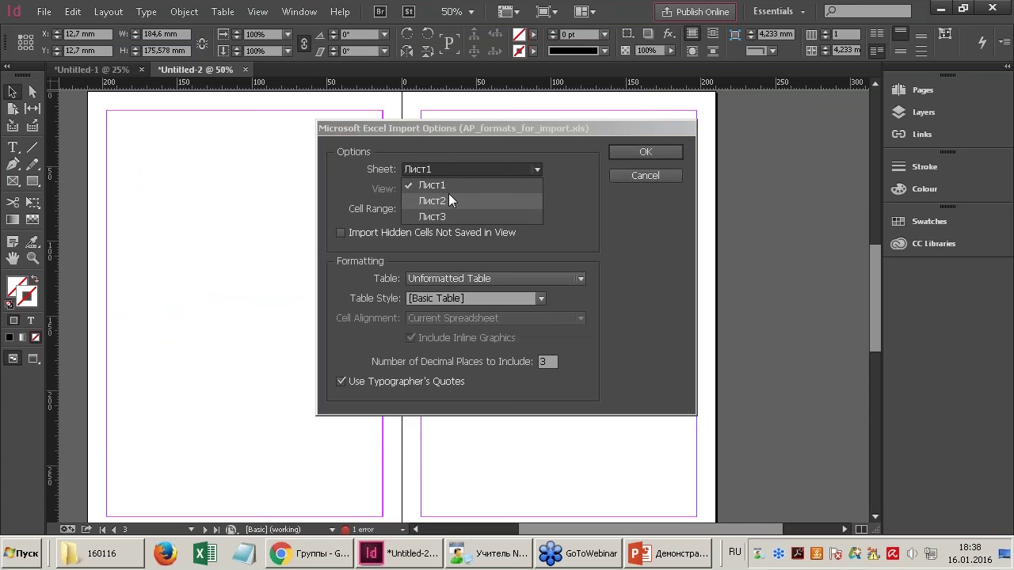
click(451, 190)
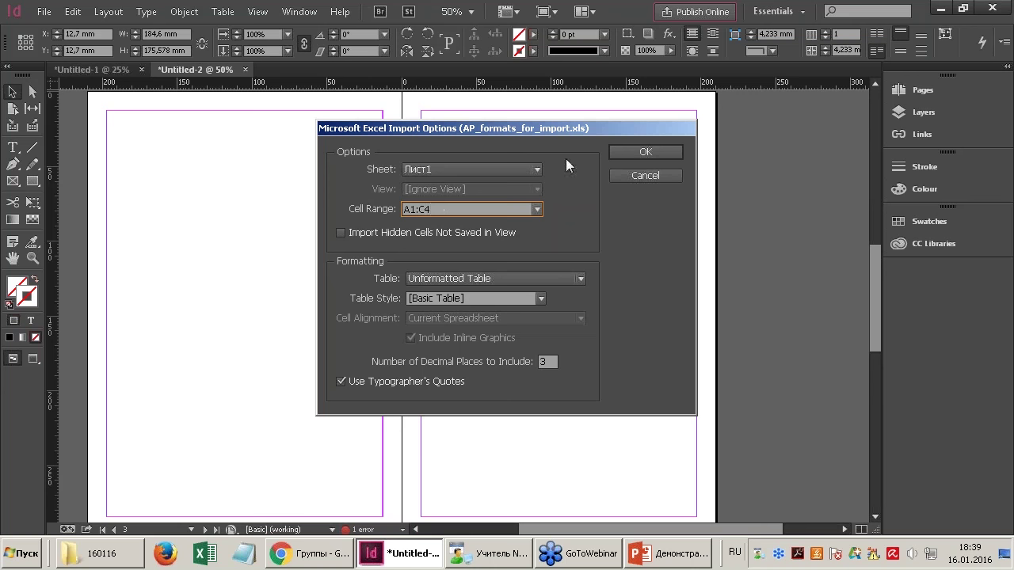
click(629, 150)
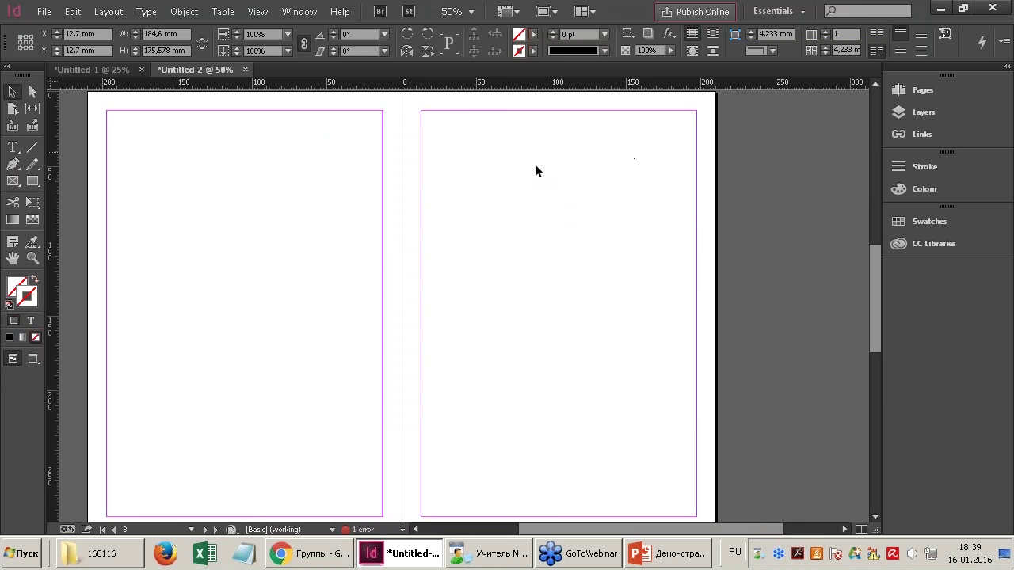
key(ctrl+minus)
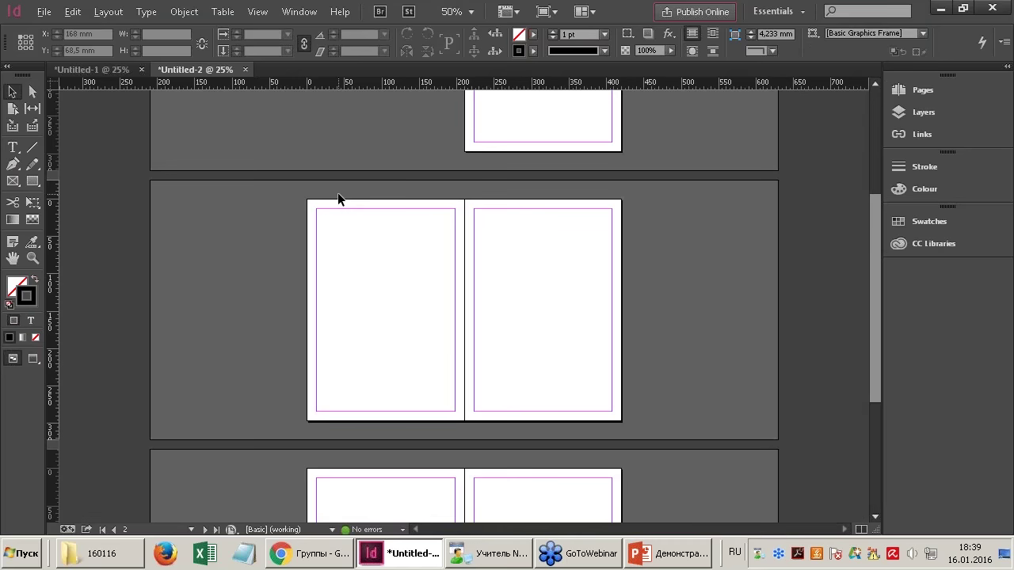
Place AP_formats_for_import.xls at the upper-left margin corner of page 2, using sheet Лист1, range A1:C4, as an unformatted table.
click(48, 14)
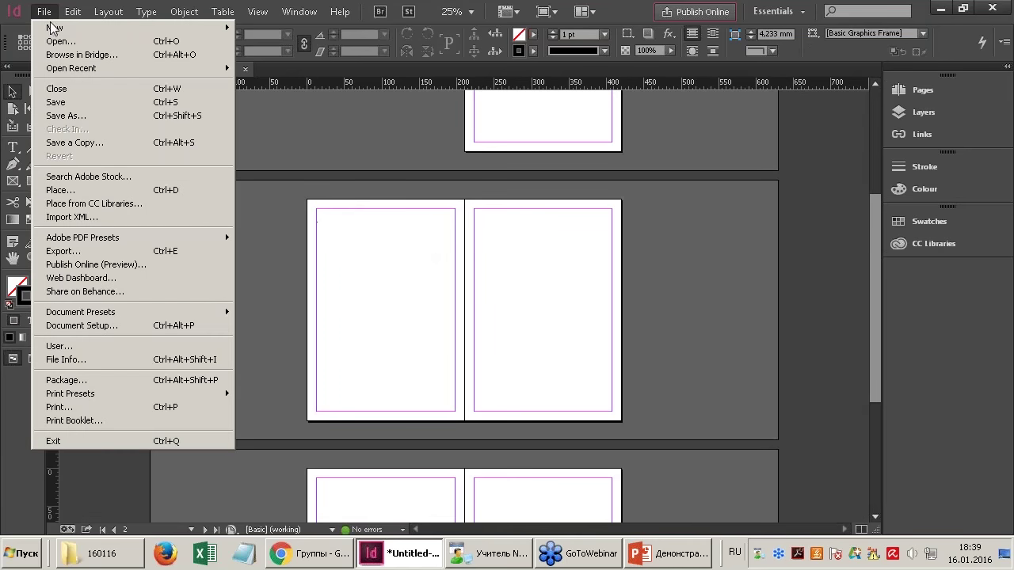
click(91, 194)
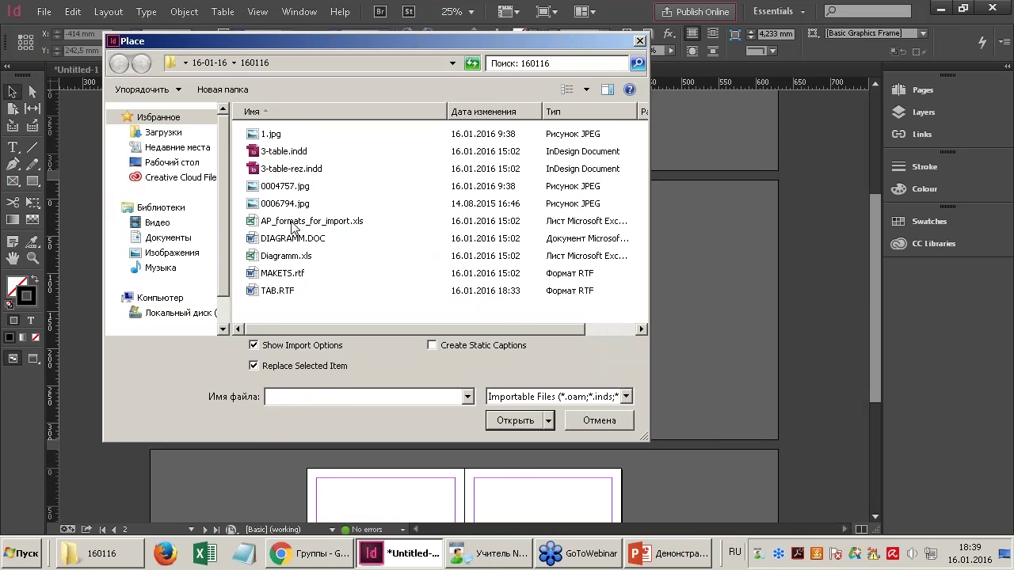
click(297, 222)
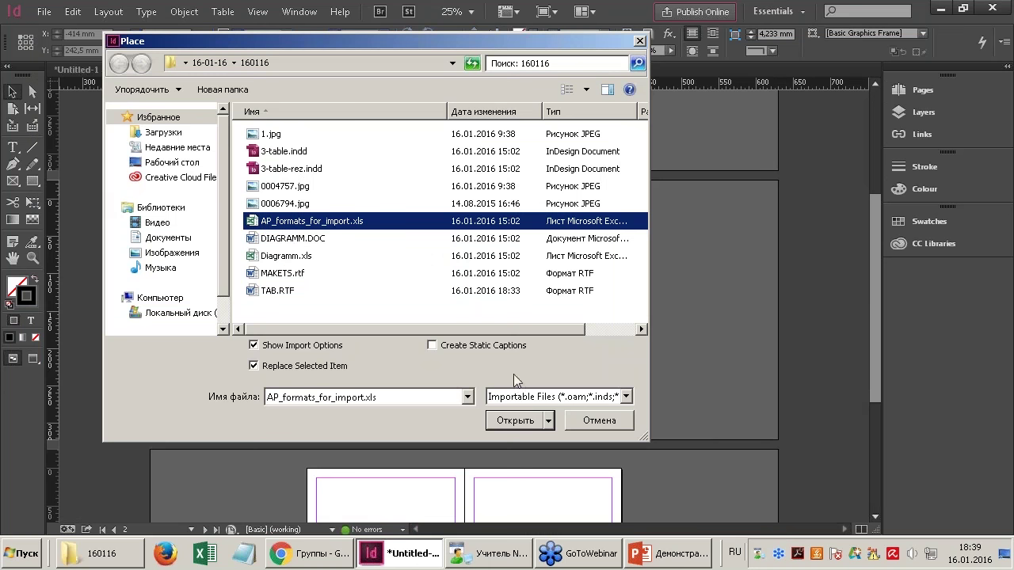
click(529, 426)
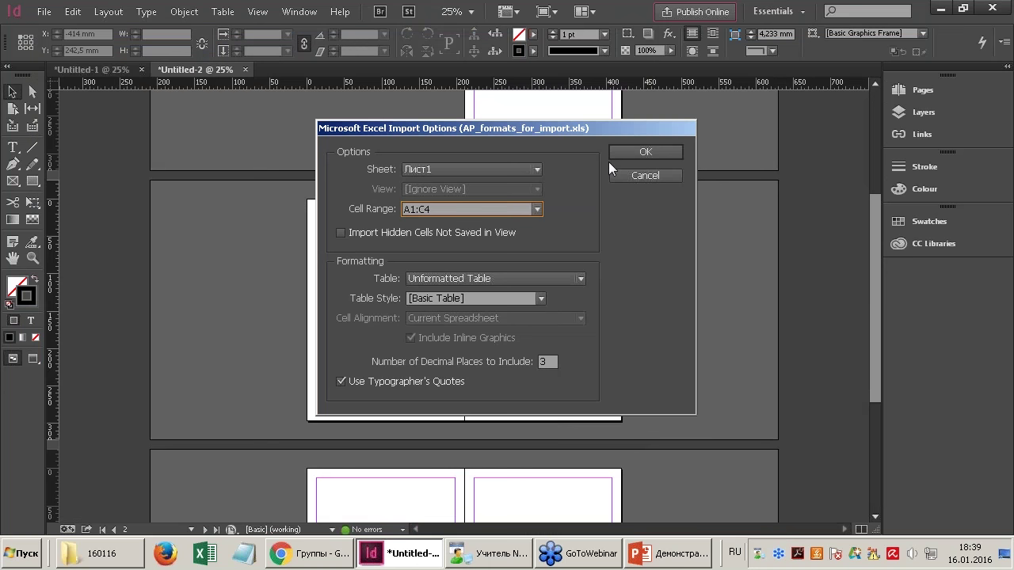
click(621, 152)
click(318, 212)
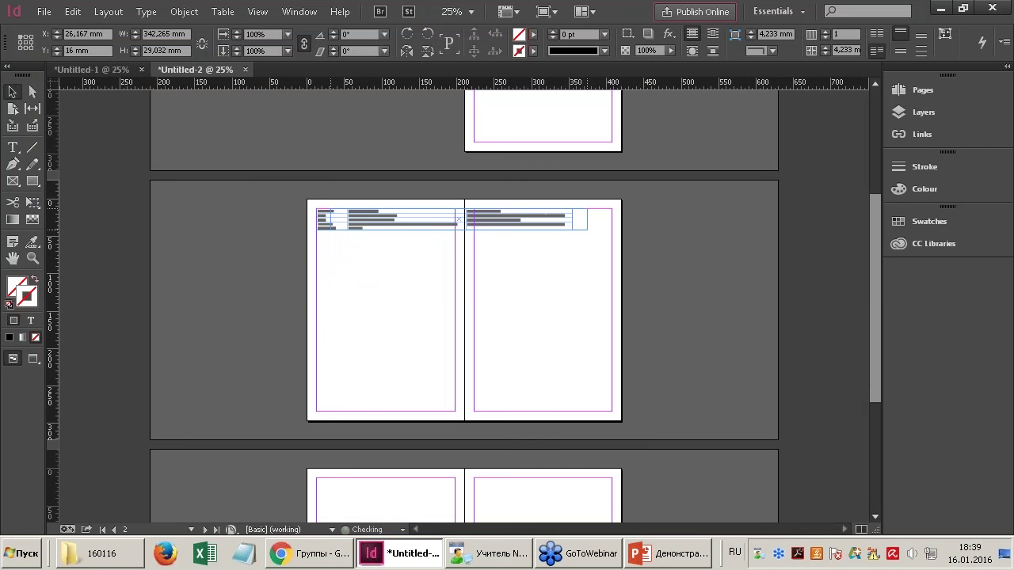
Examine the placed Excel table and its link marker up close, and deselect its frame.
click(512, 229)
key(ctrl+=)
key(ctrl+=)
drag(614, 293, 408, 261)
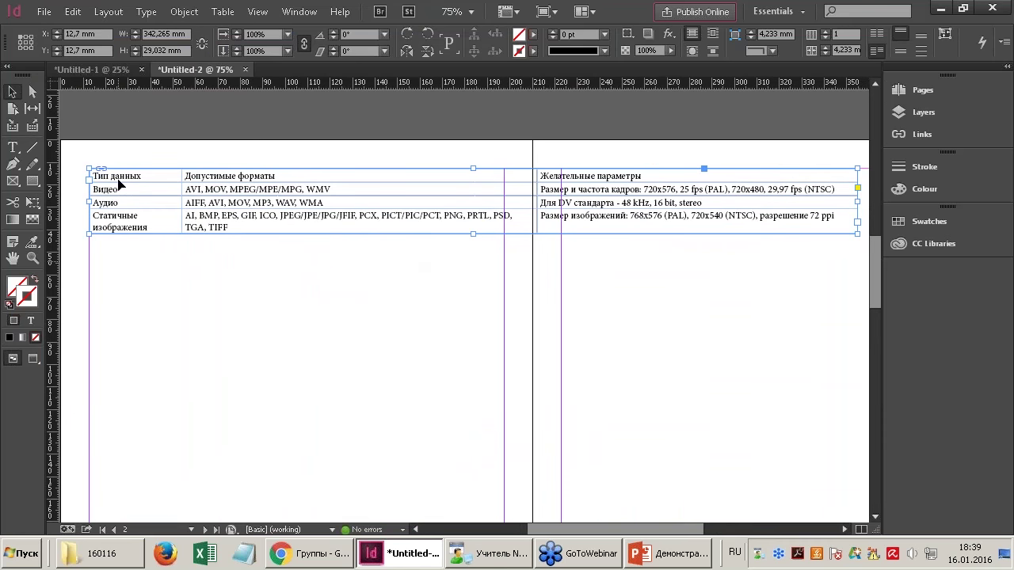
key(ctrl+=)
key(ctrl+=)
key(ctrl+=)
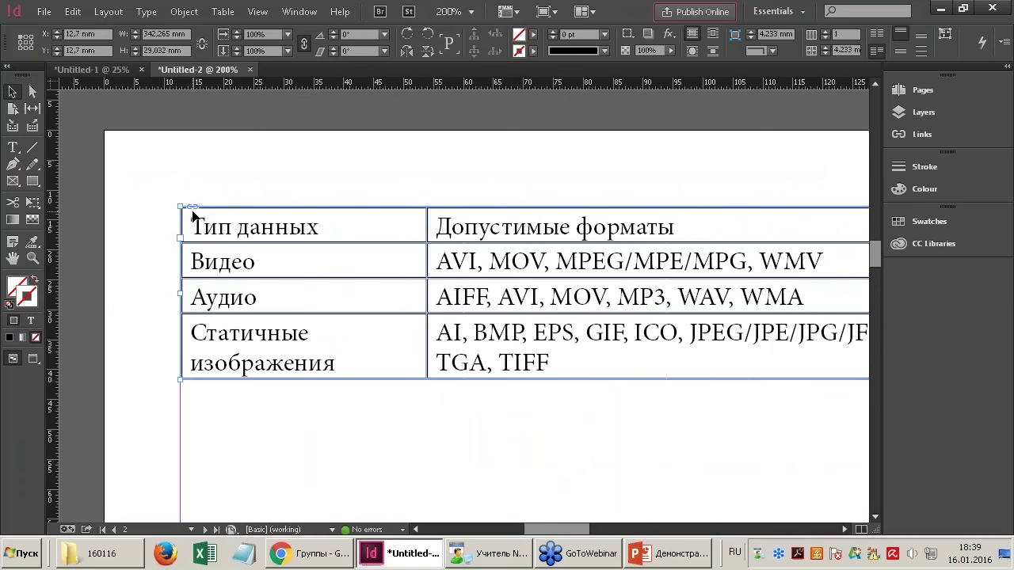
key(ctrl+minus)
key(ctrl+minus)
key(ctrl+minus)
key(ctrl+minus)
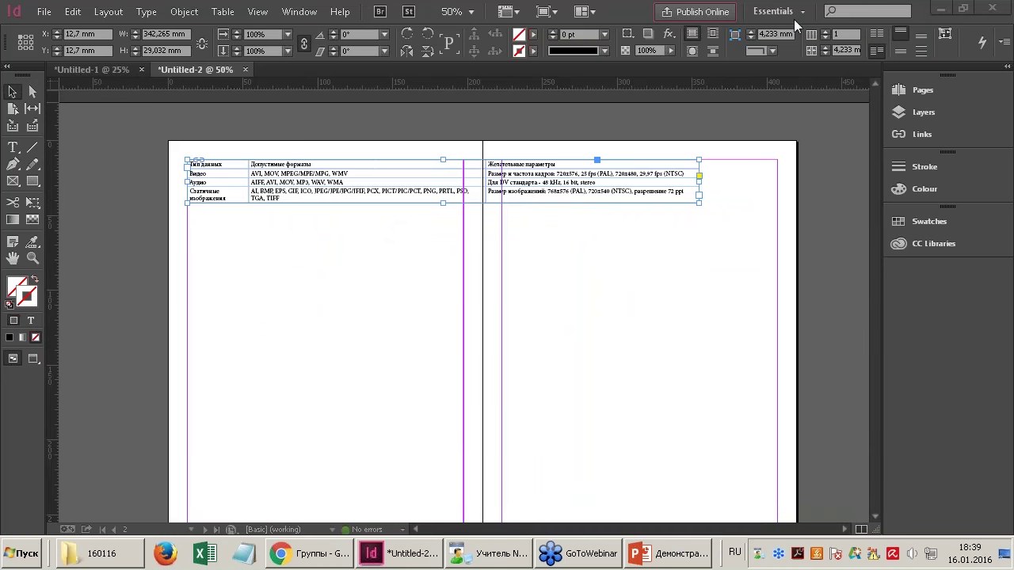
click(615, 217)
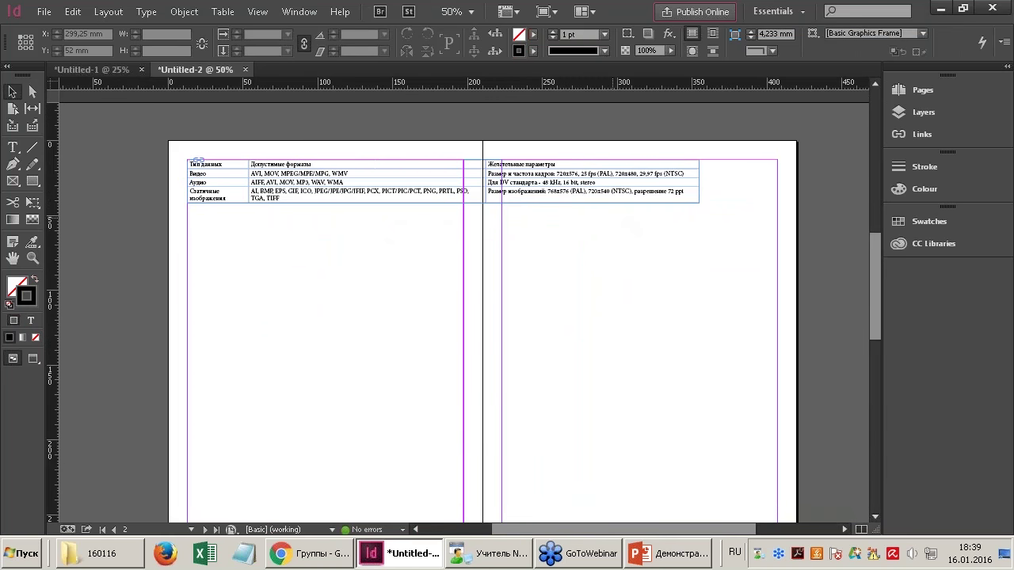
Place DIAGRAMM.DOC without import options below the Excel table on page 2, and inspect the imported chart.
click(360, 274)
click(43, 11)
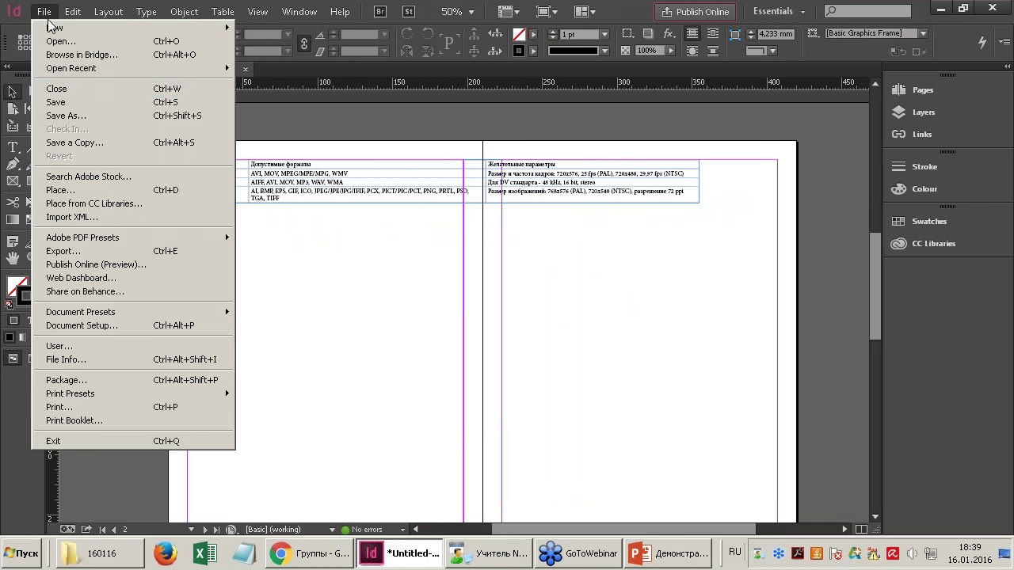
click(89, 191)
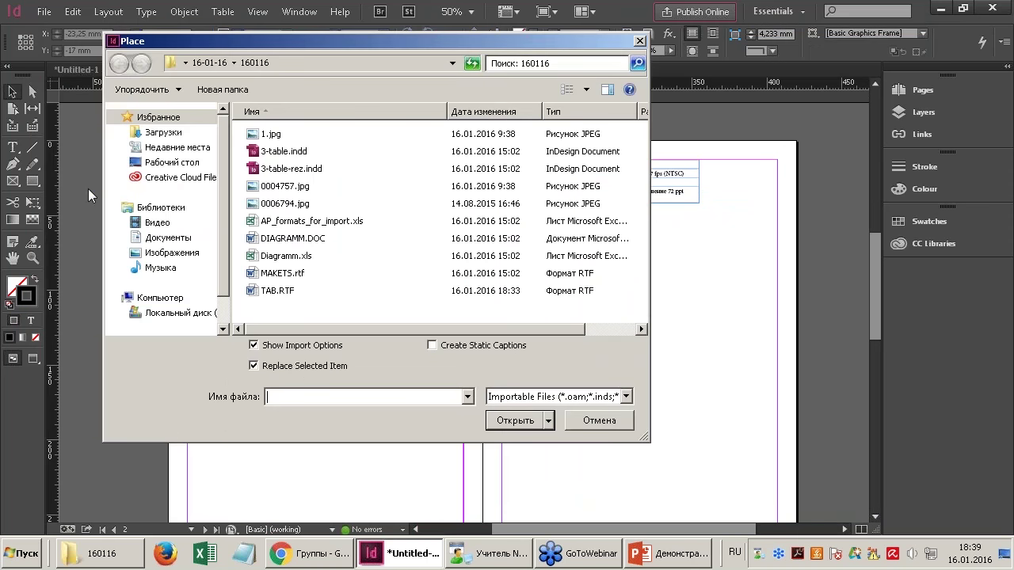
click(299, 243)
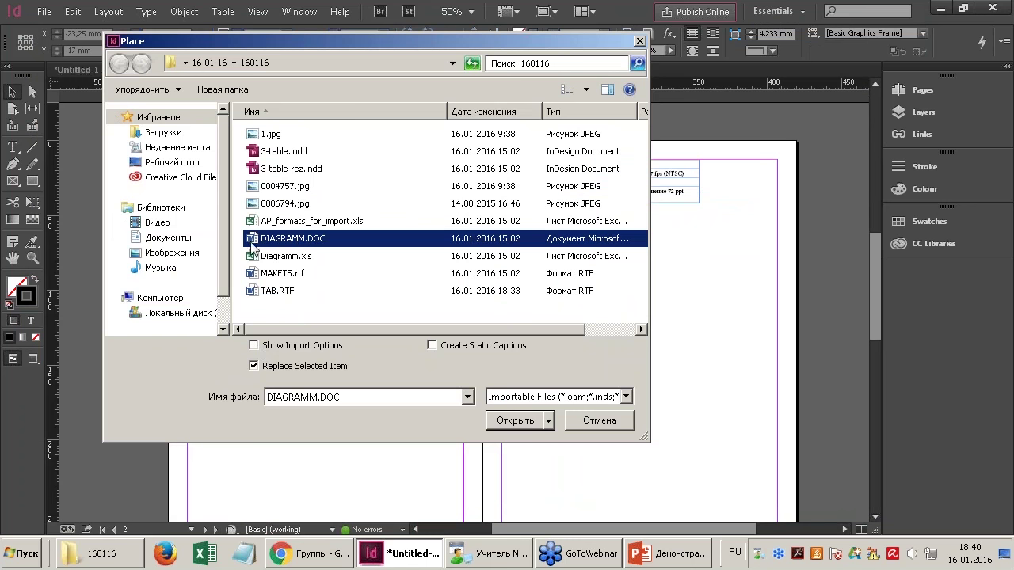
click(514, 420)
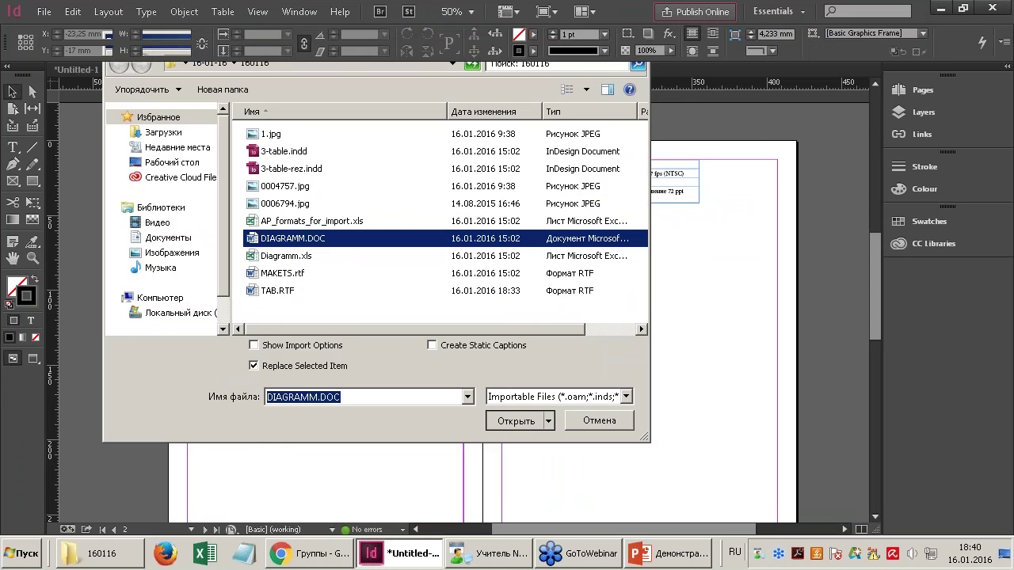
click(204, 247)
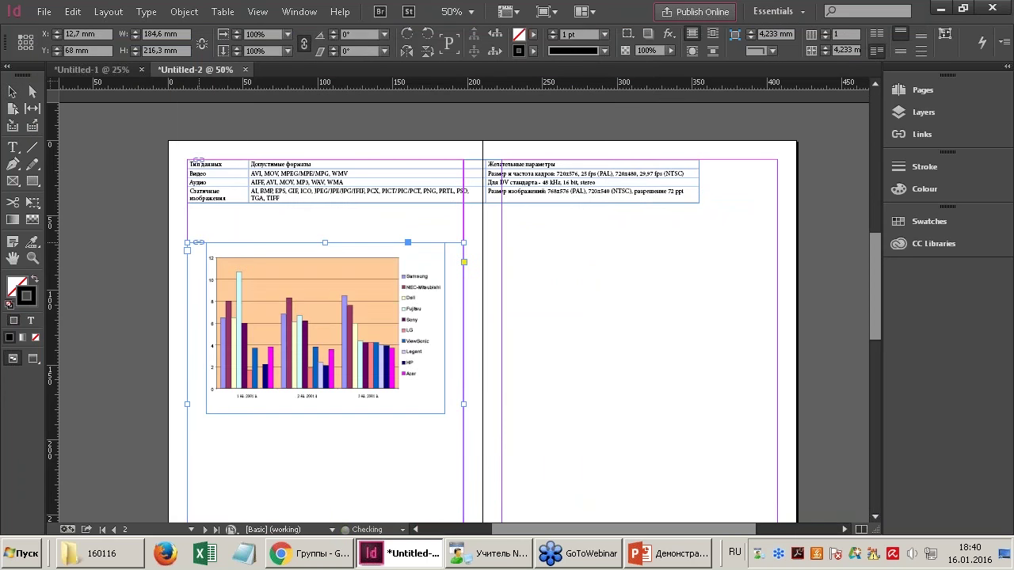
scroll(210, 265, up, 2)
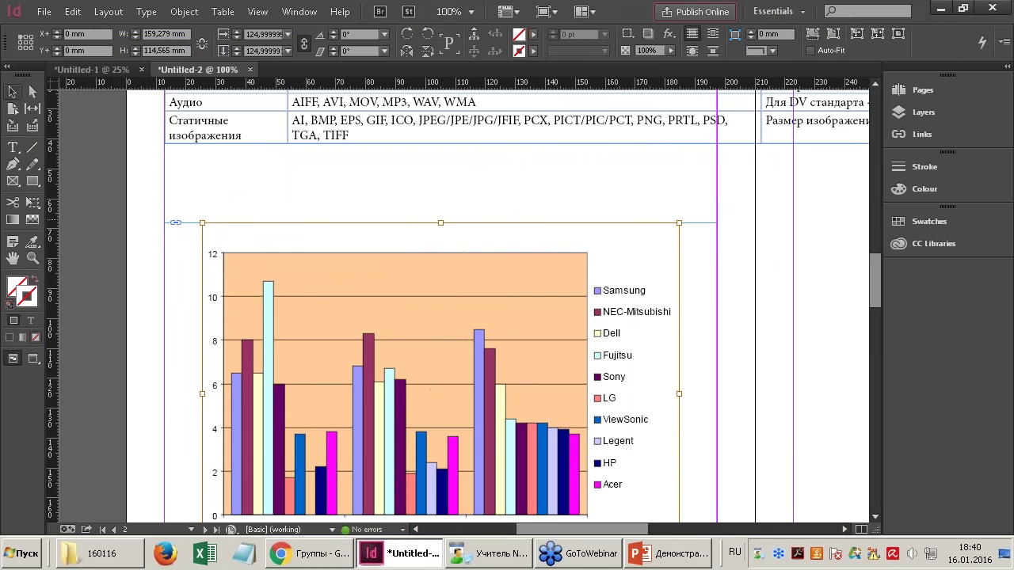
scroll(440, 372, down, 3)
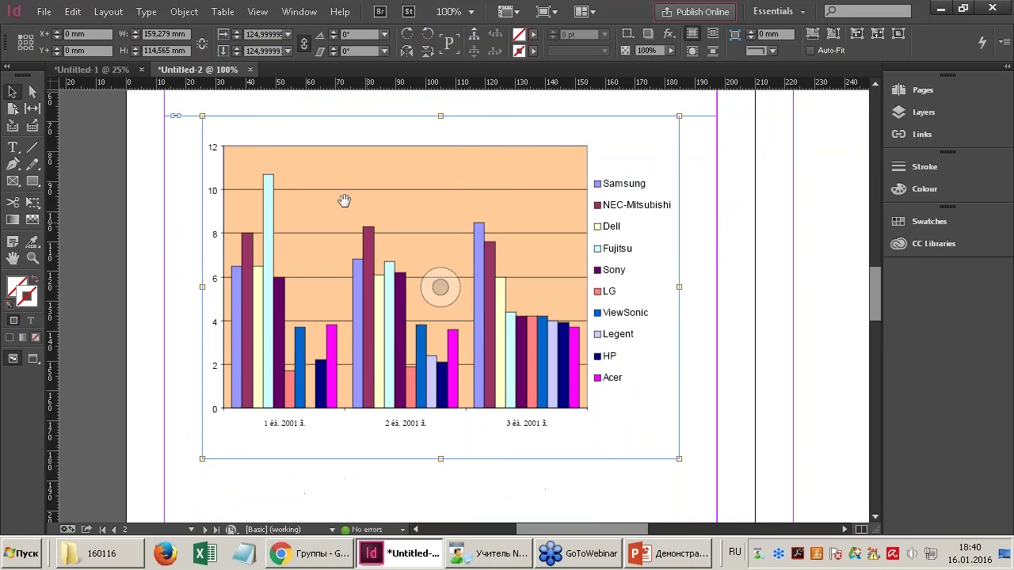
Select the chart image inside its frame, examine its link information, and leave the Links list floating in collapsed form.
click(440, 287)
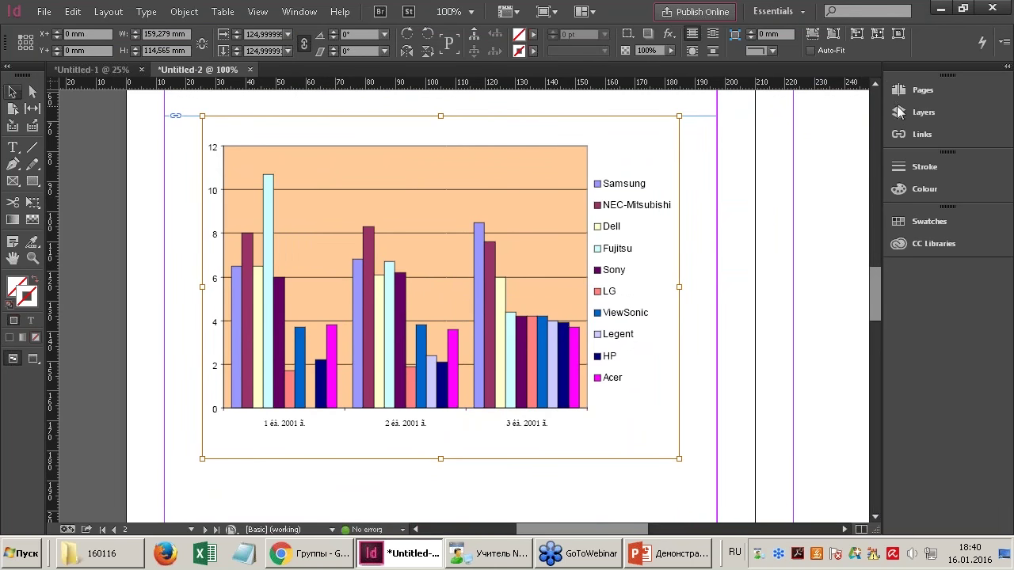
click(904, 135)
drag(800, 80, 596, 93)
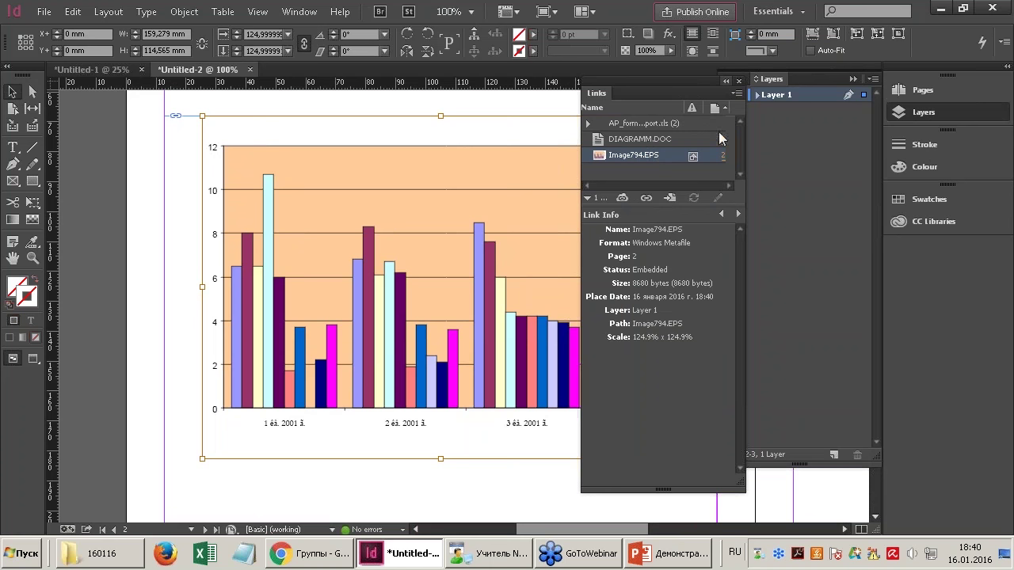
click(726, 81)
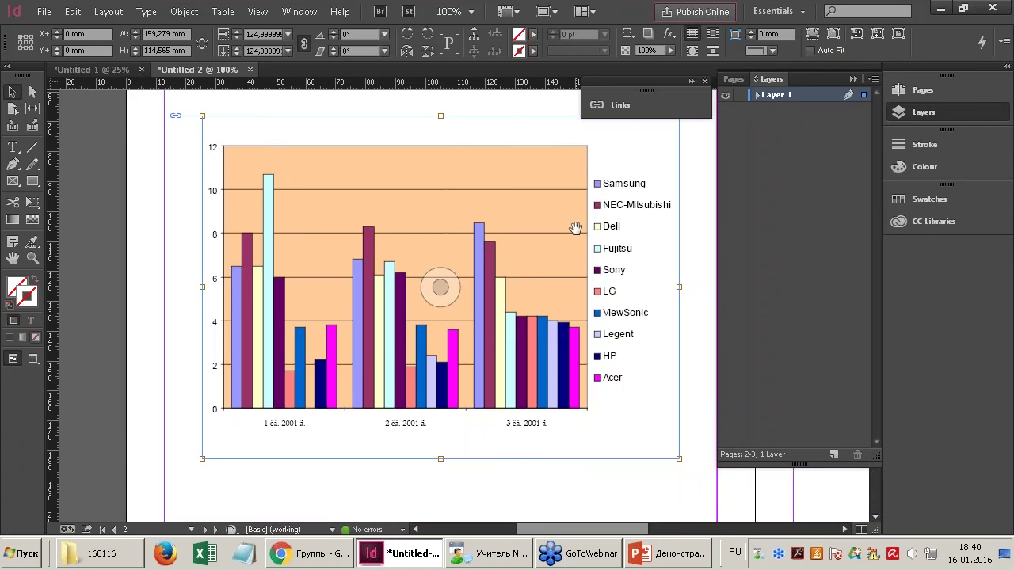
Select the chart's anchored frame and enlarge it from its lower-right corner to about 172 × 129 mm.
scroll(575, 228, down, 1)
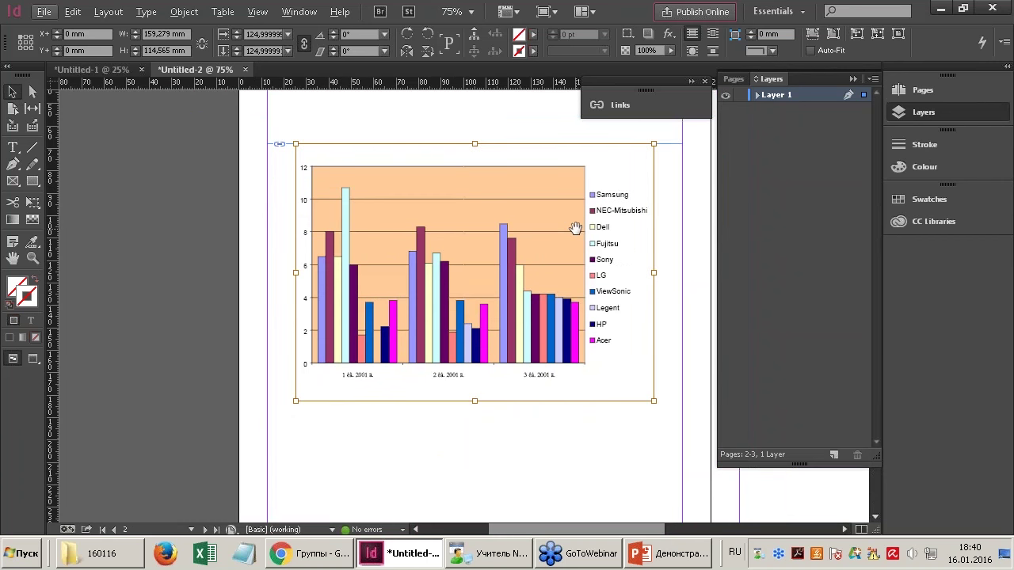
click(13, 92)
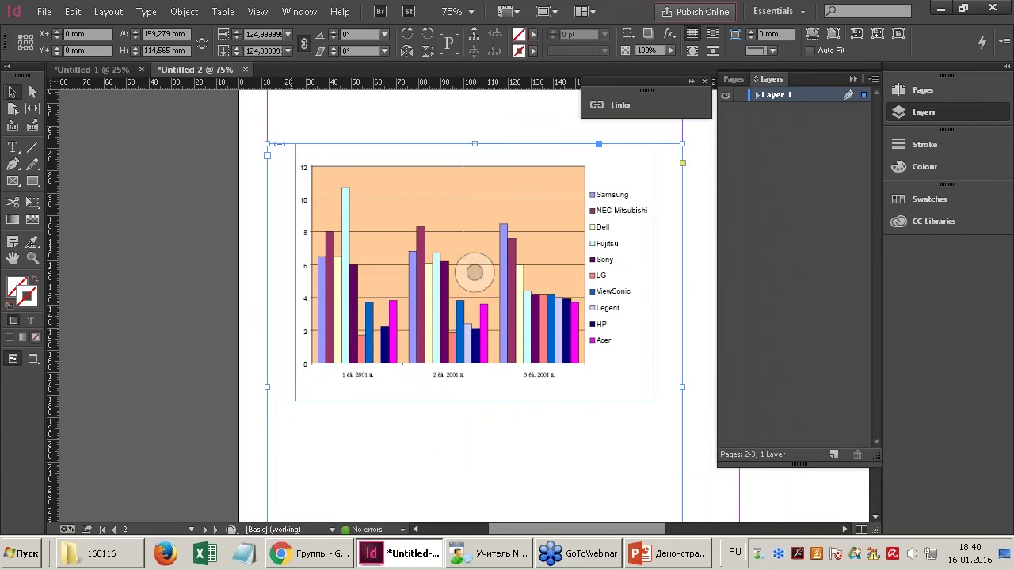
click(385, 206)
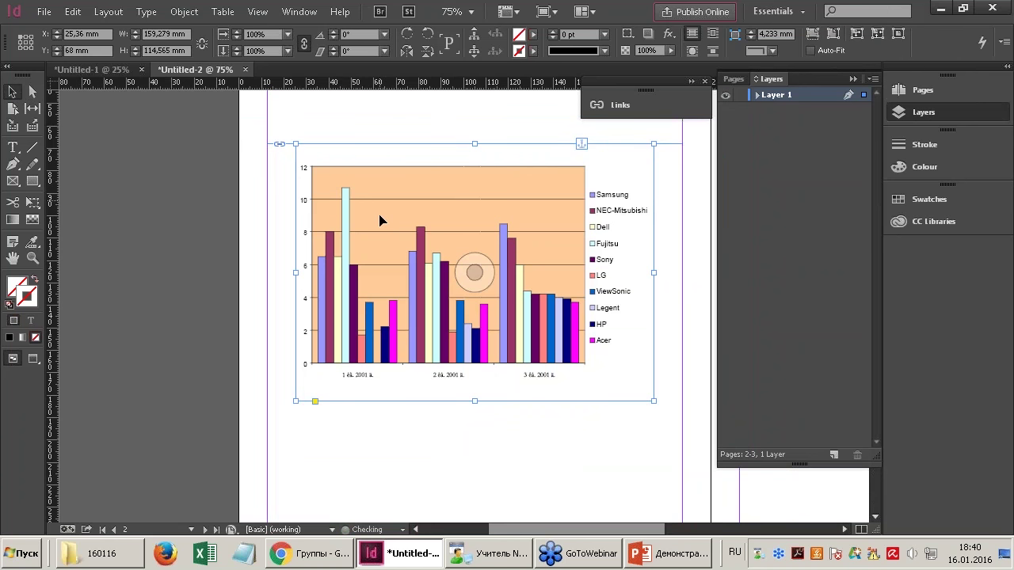
scroll(593, 157, up, 1)
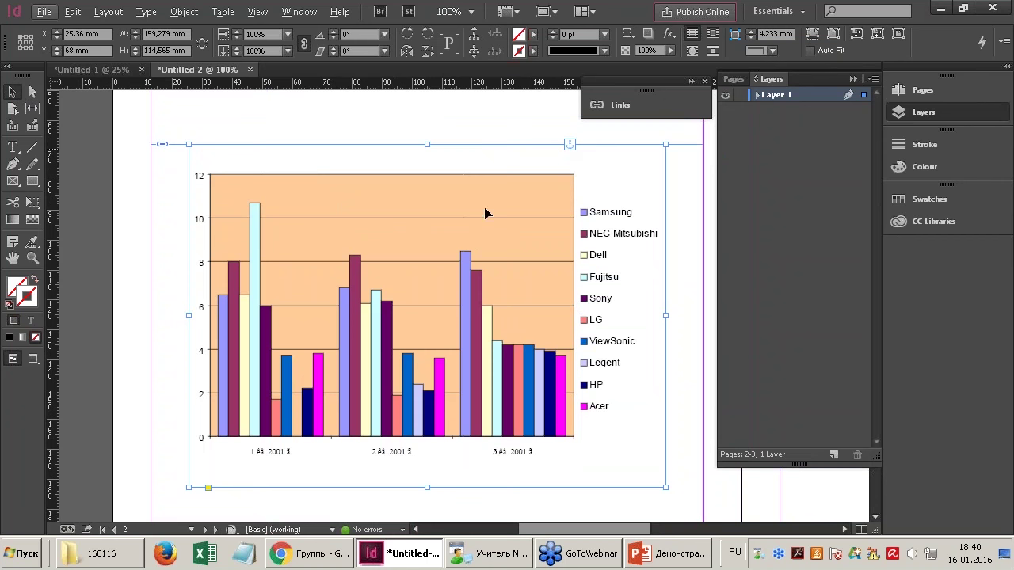
scroll(485, 213, down, 1)
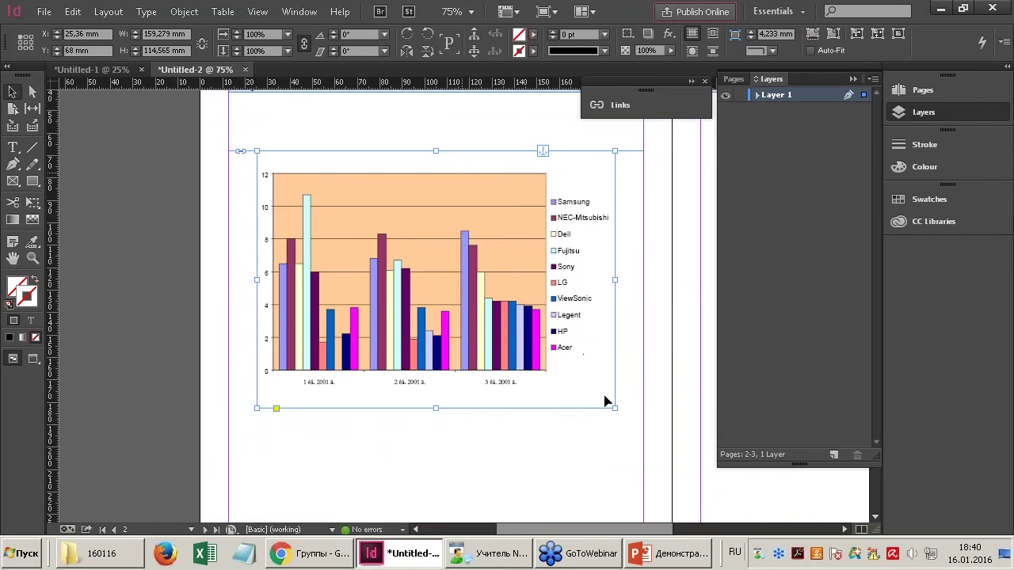
drag(615, 408, 629, 441)
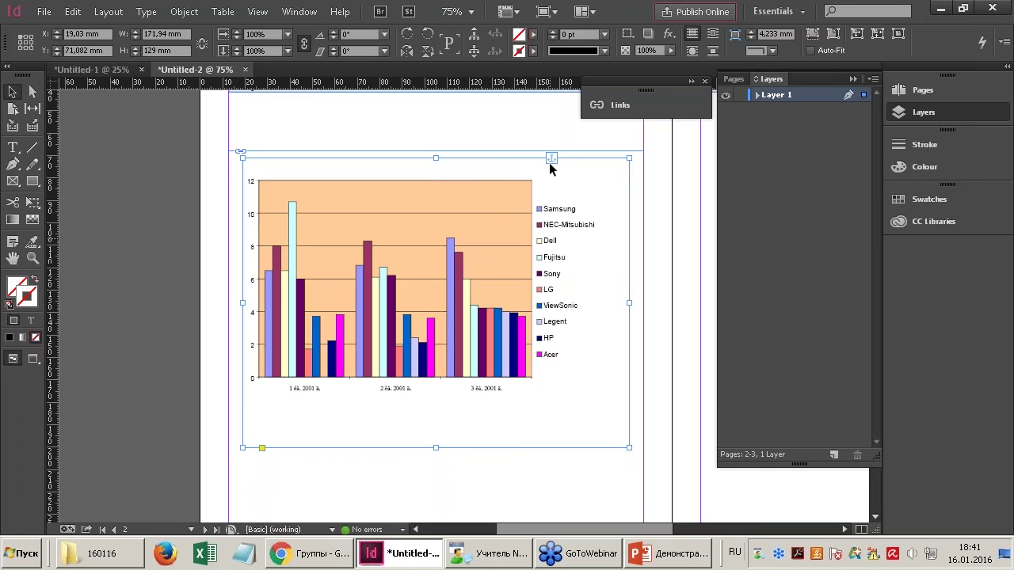
Set the chart's anchored object position to Custom, relative to the text frame horizontally and the line baseline vertically.
click(183, 12)
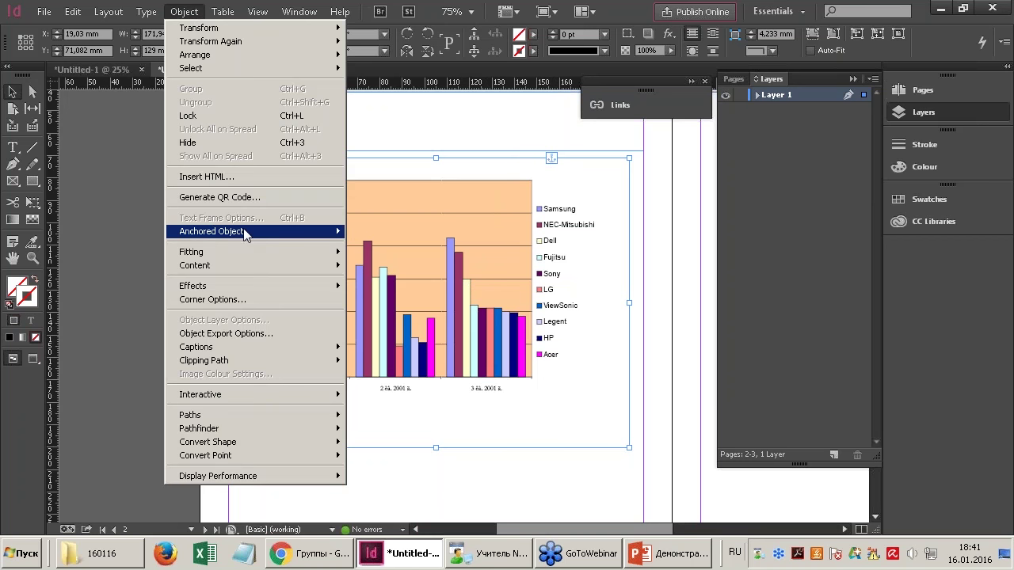
mouse_move(255, 236)
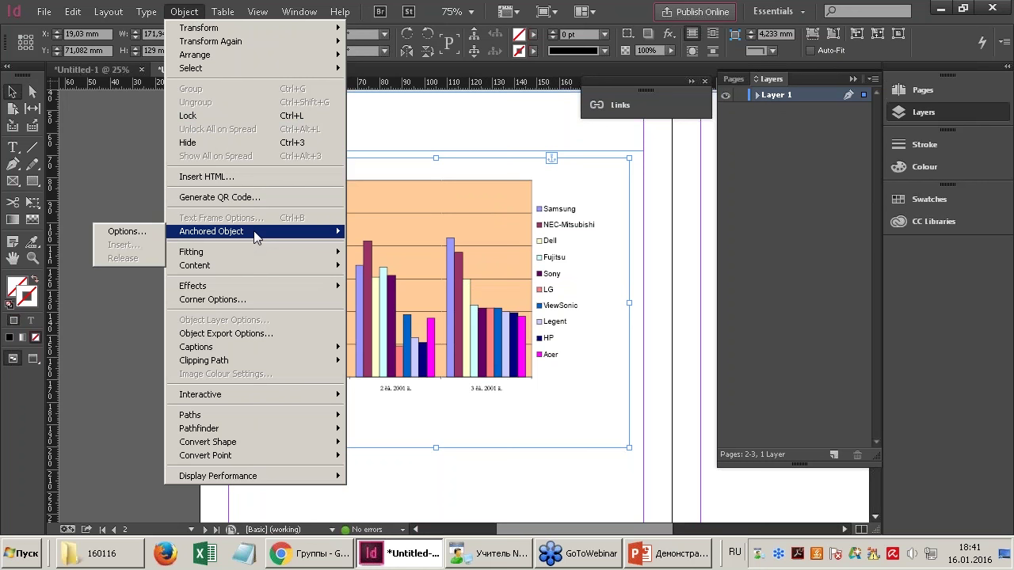
click(147, 232)
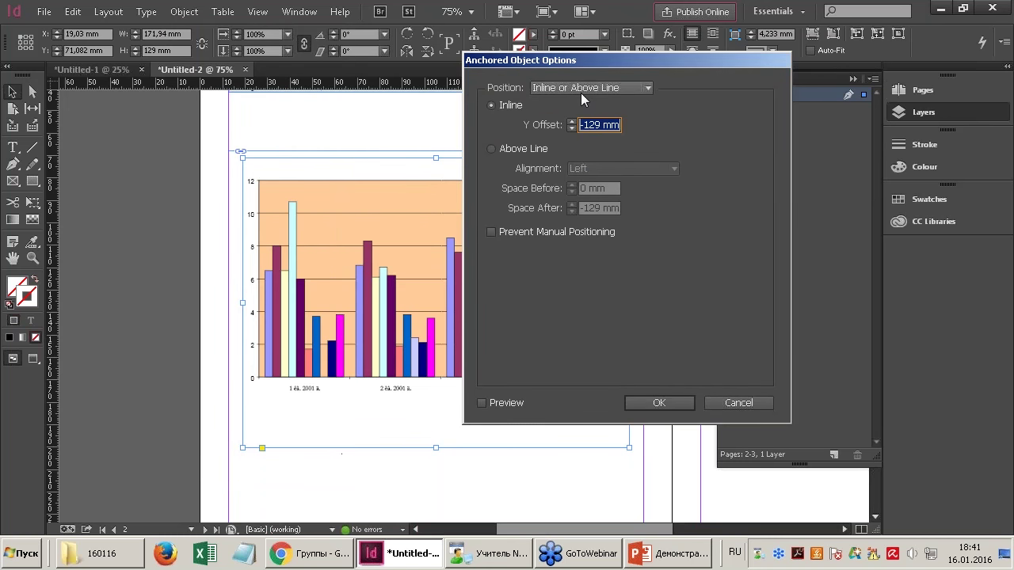
click(580, 92)
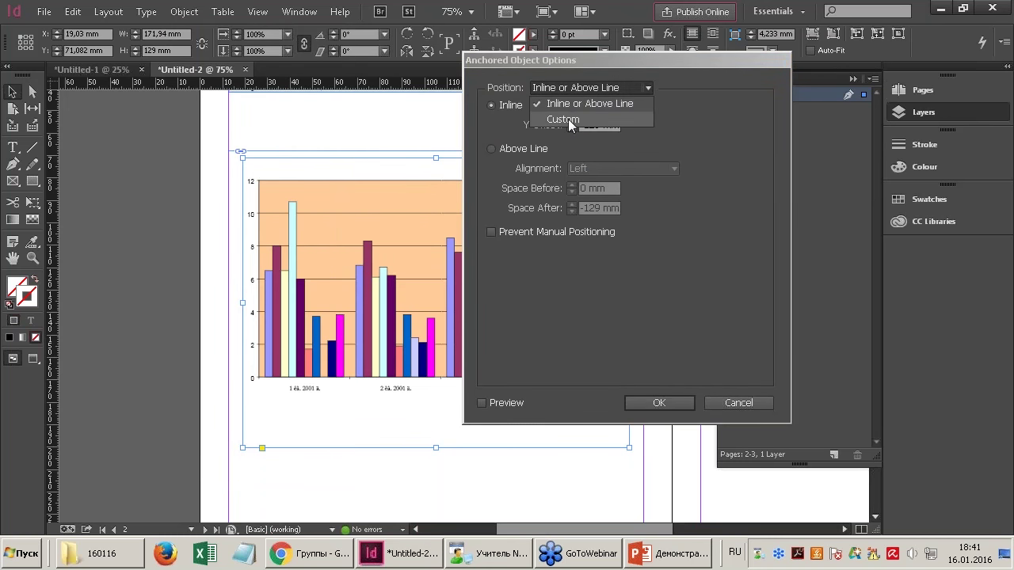
click(568, 119)
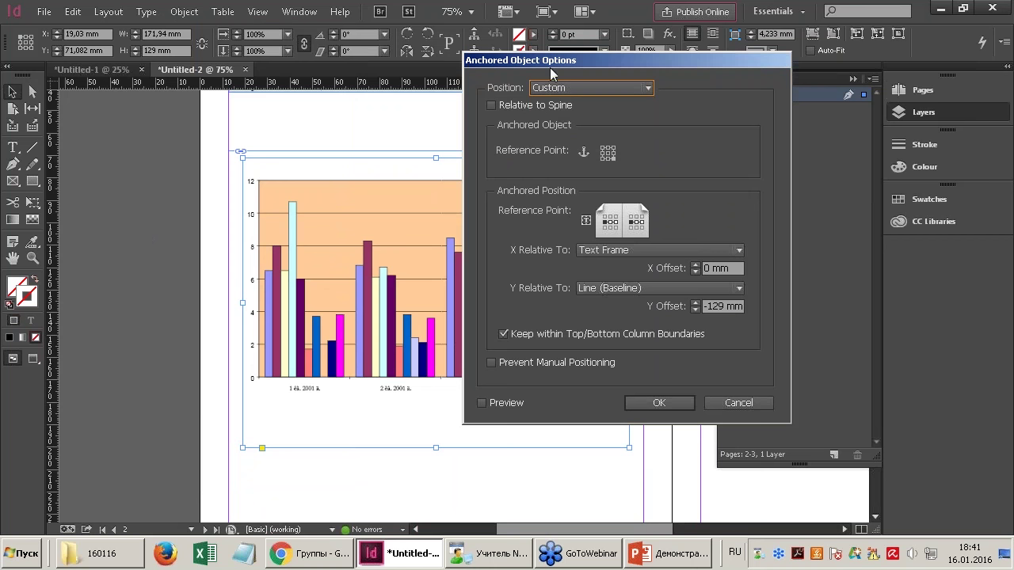
drag(548, 62, 587, 55)
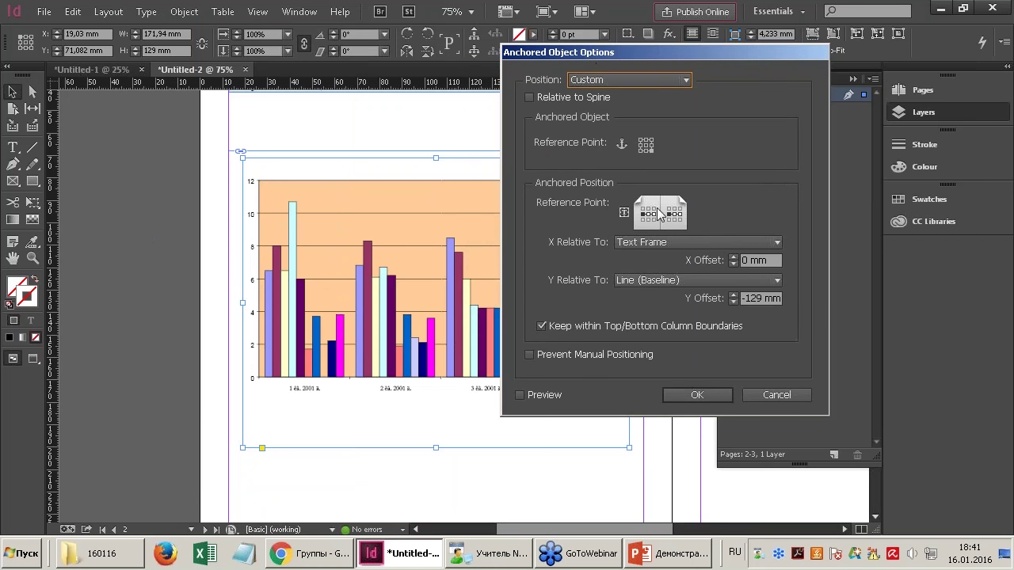
click(697, 395)
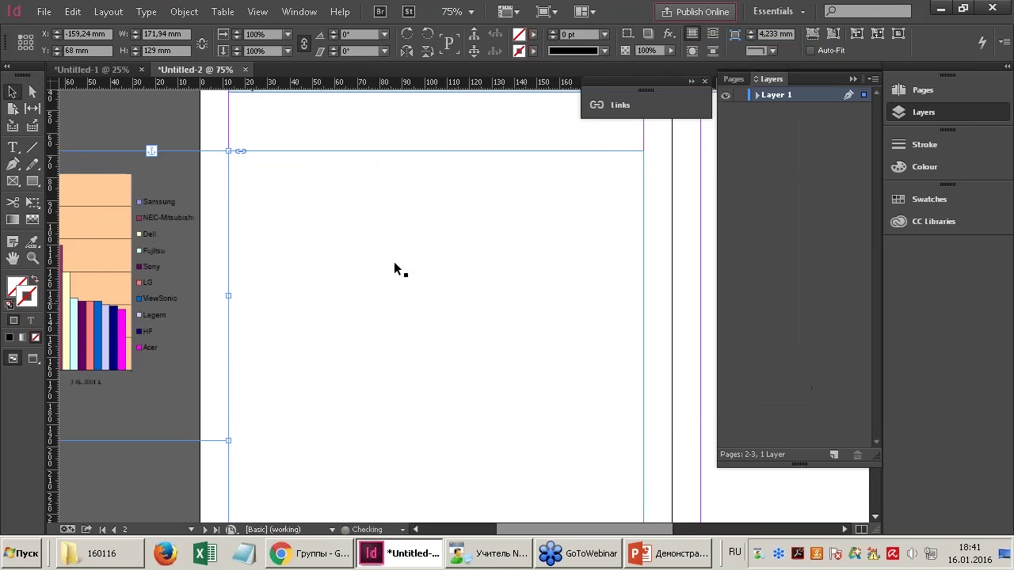
Move the anchored chart back inside page 2 at about X 19 mm and review its Custom anchored object options.
drag(113, 182, 491, 230)
click(187, 12)
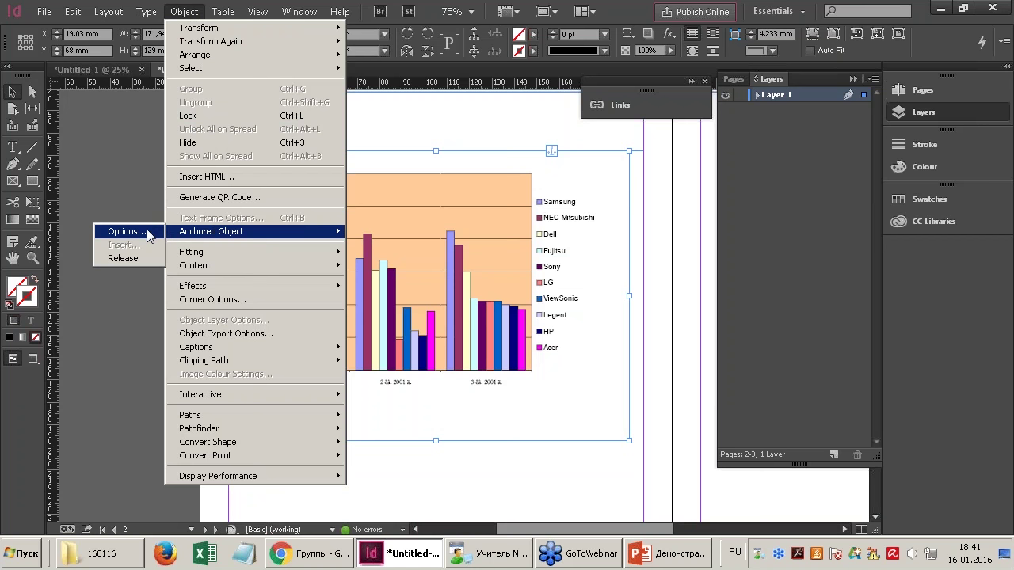
click(124, 231)
click(633, 80)
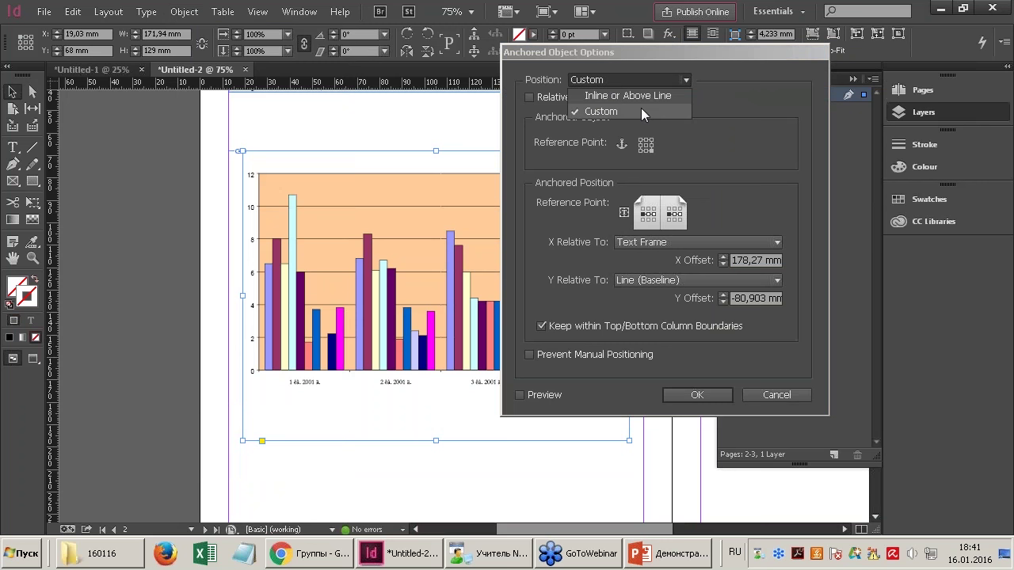
click(717, 79)
drag(719, 49, 719, 37)
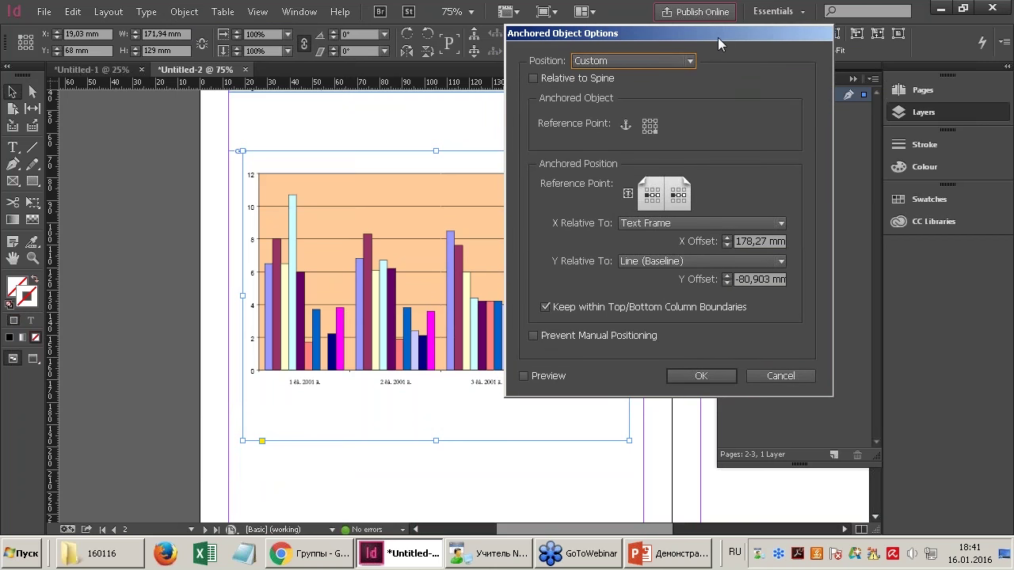
click(700, 376)
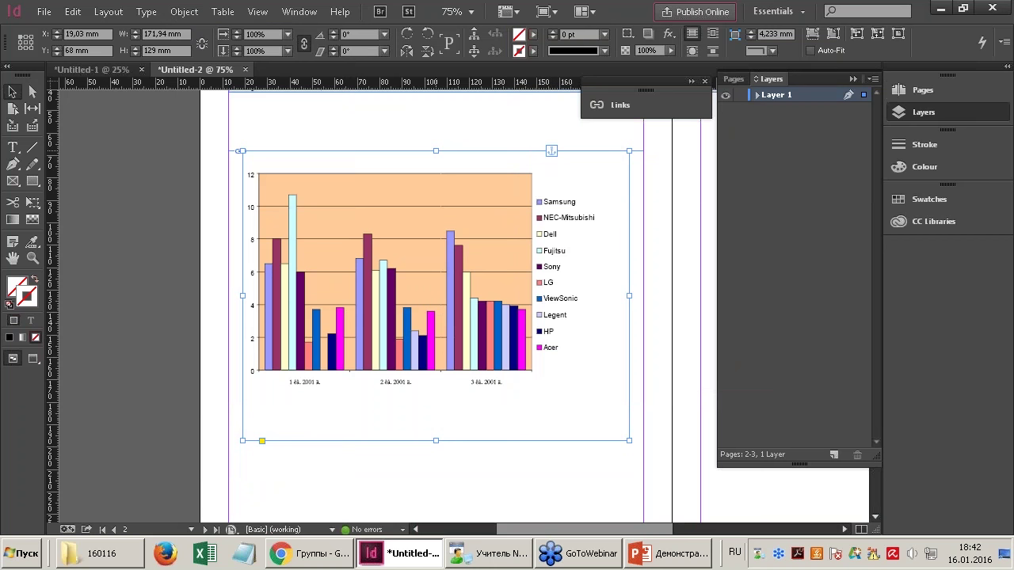
Release the chart from its anchor and, with its empty text frame deleted, reposition the chart at about X 19 mm, Y 69 mm.
click(182, 13)
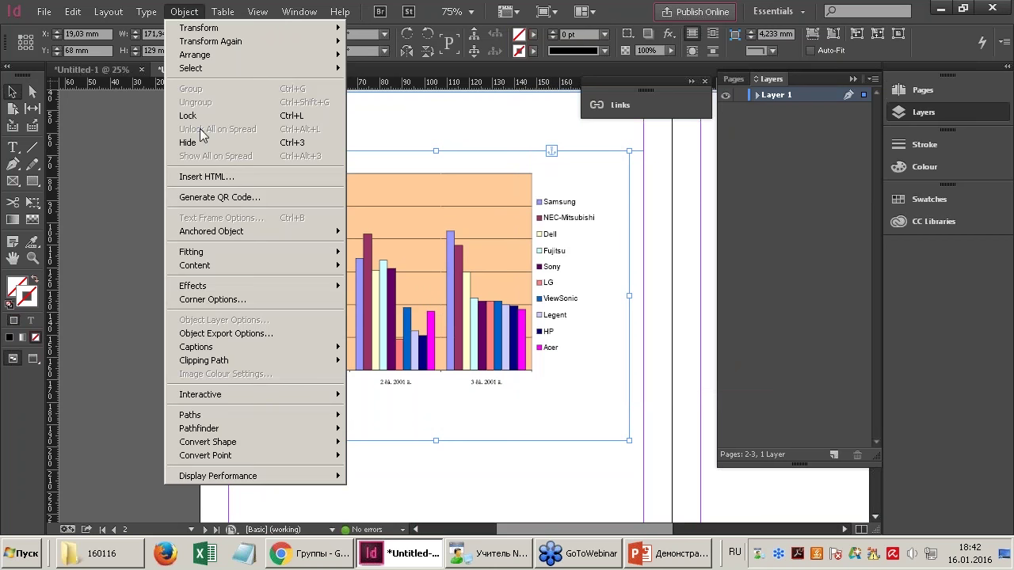
mouse_move(188, 233)
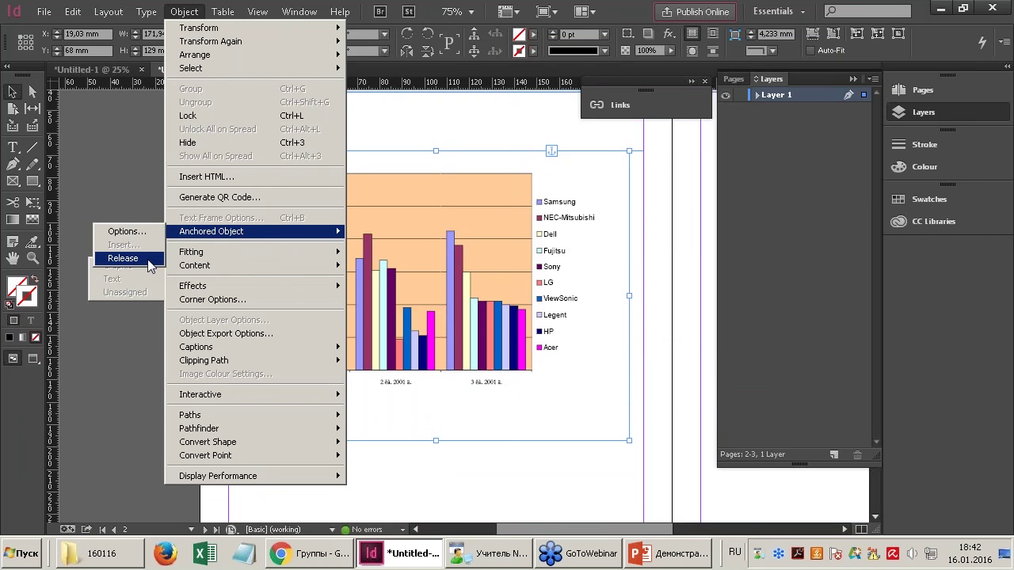
click(123, 259)
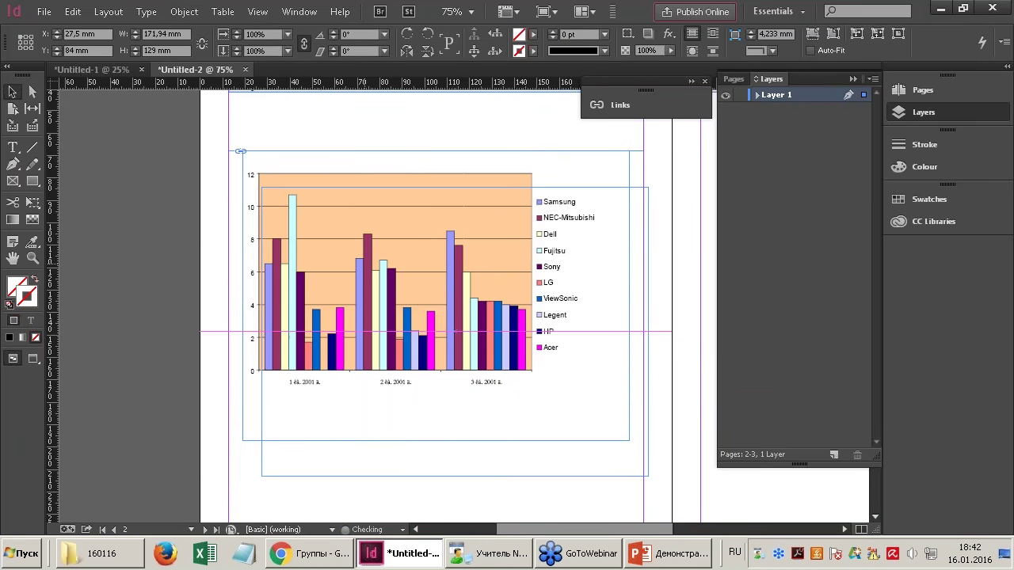
click(369, 162)
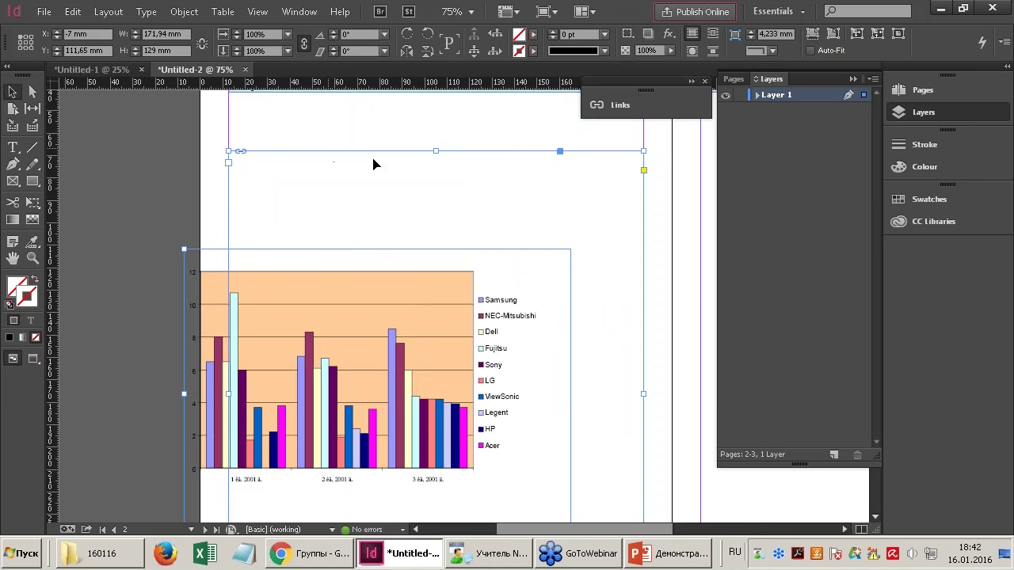
drag(376, 394, 436, 295)
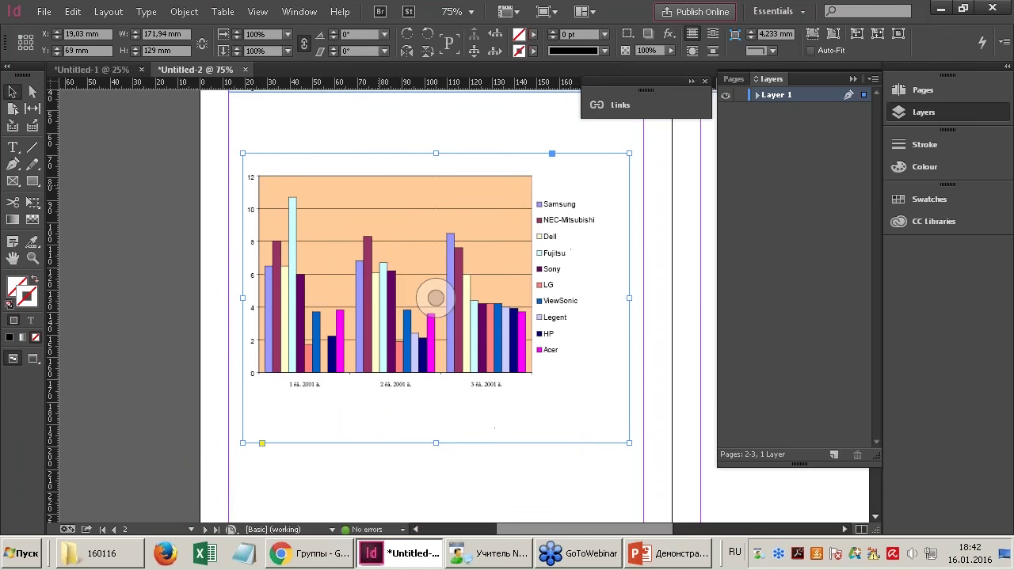
Check which links remain in the document and the link information of the released chart image.
click(611, 110)
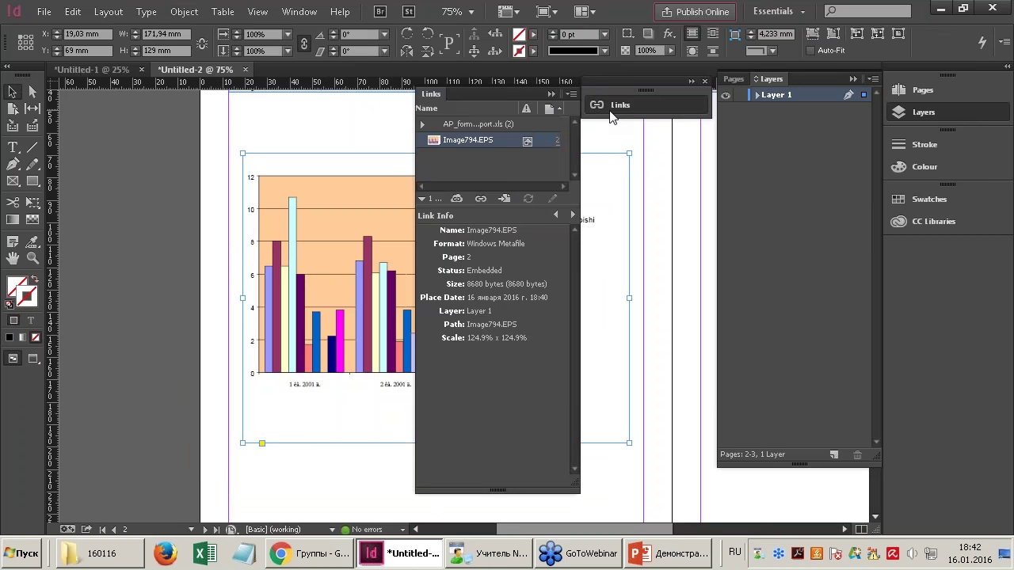
click(552, 94)
click(184, 11)
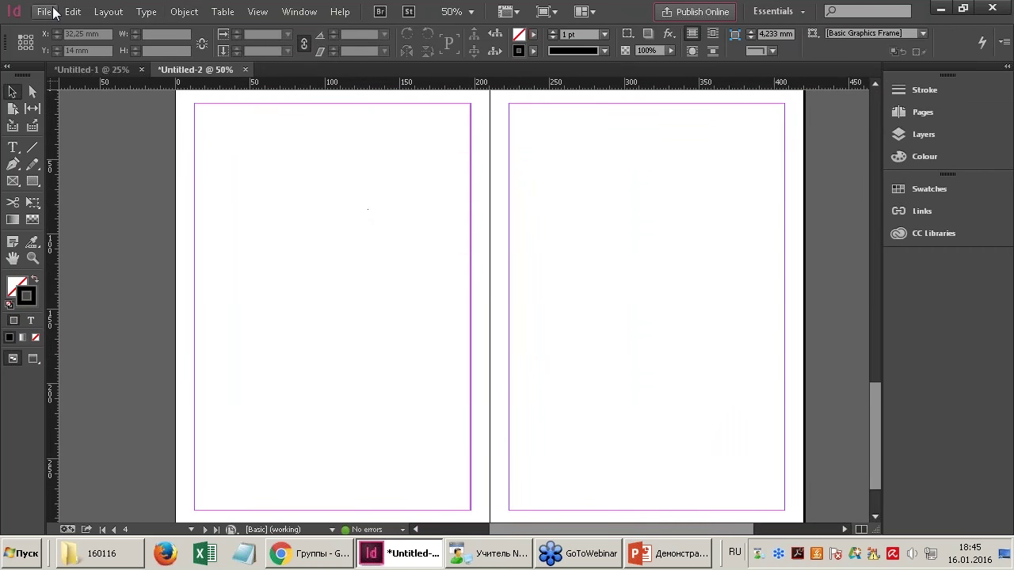
Place Diagramm.xls without import options at the left margin of page 4, at about Y 33 mm.
click(51, 11)
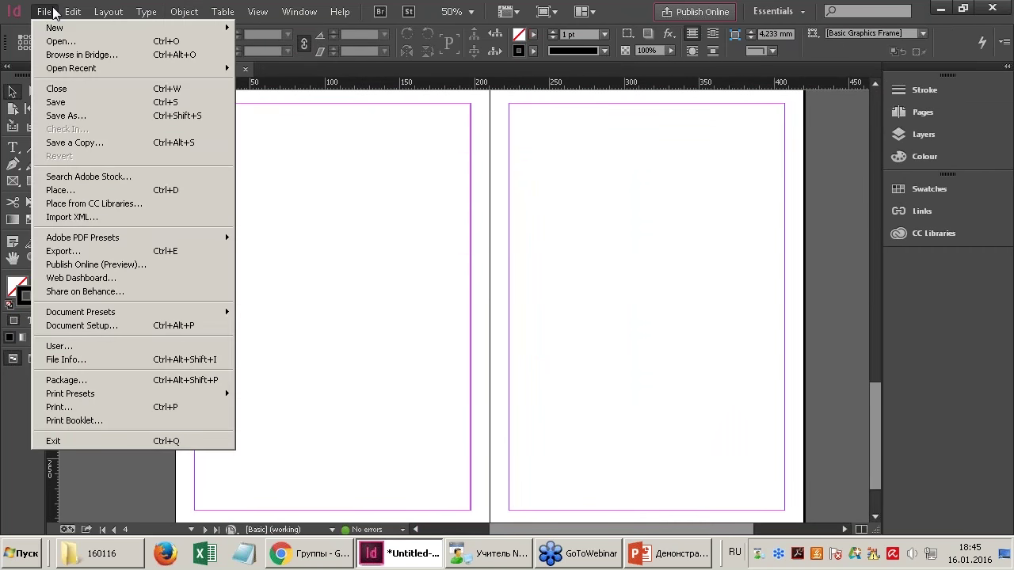
click(95, 194)
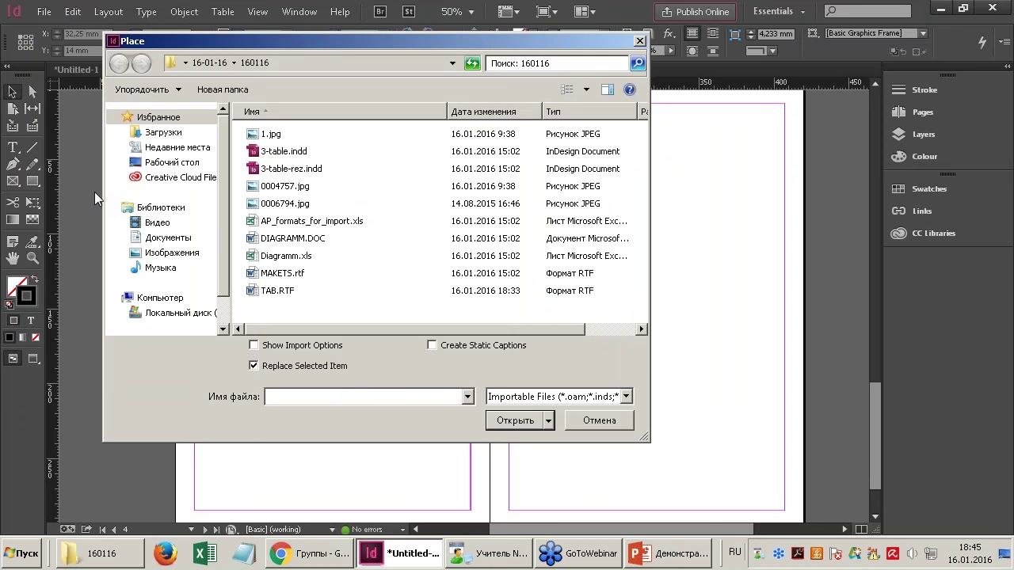
click(285, 256)
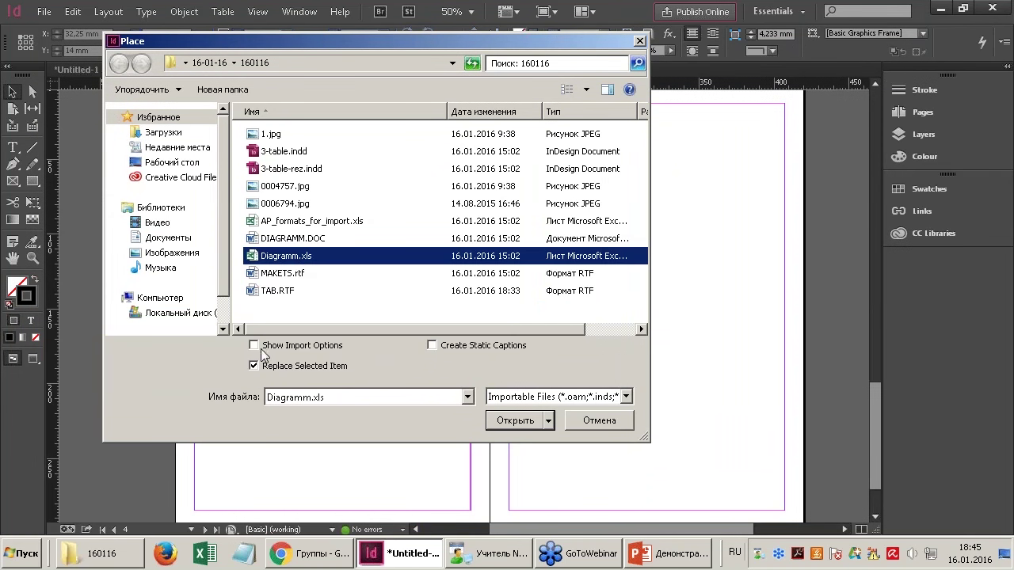
click(521, 421)
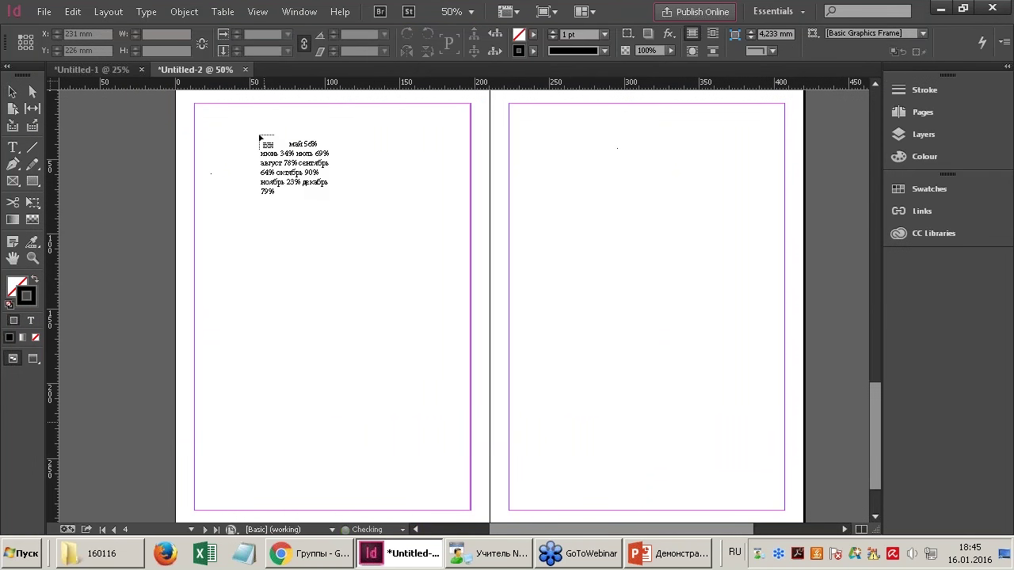
click(194, 132)
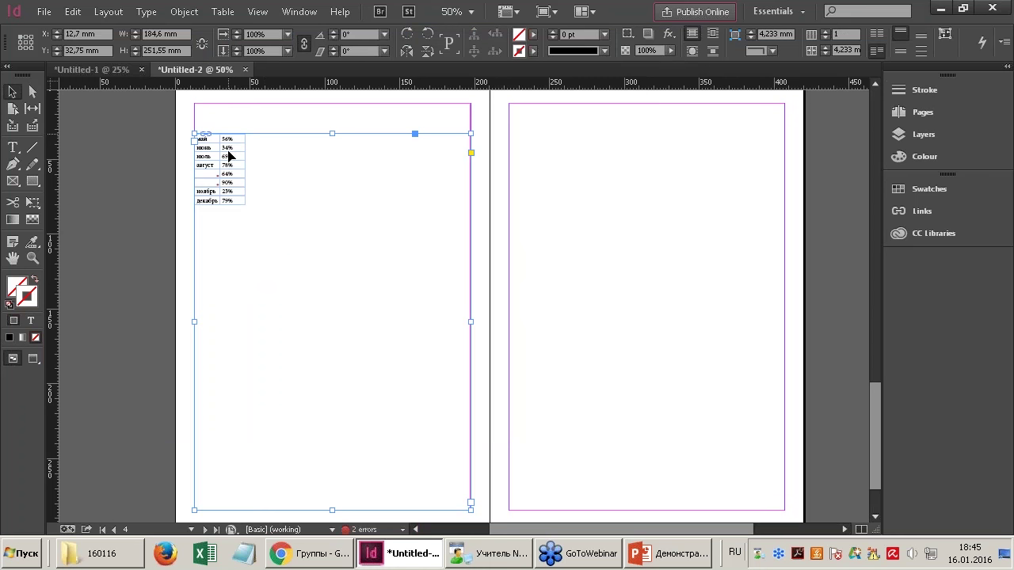
Fit the text frame to the imported month table, try scaling it from its lower-right corner, and undo the scaling to inspect the table.
drag(245, 205, 278, 251)
key(ctrl+z)
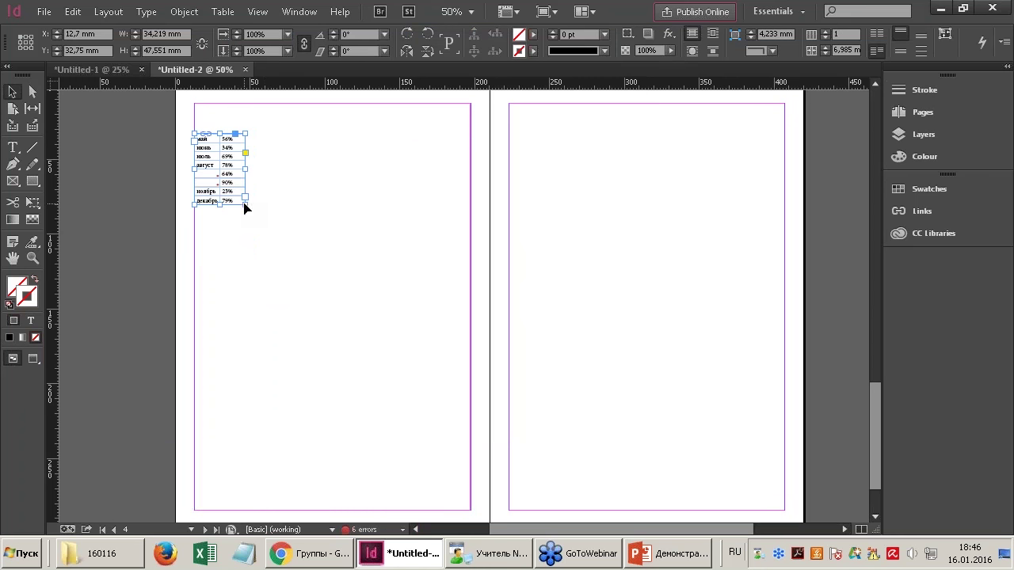
drag(245, 205, 262, 228)
key(ctrl+z)
alt+scroll(224, 174, up, 4)
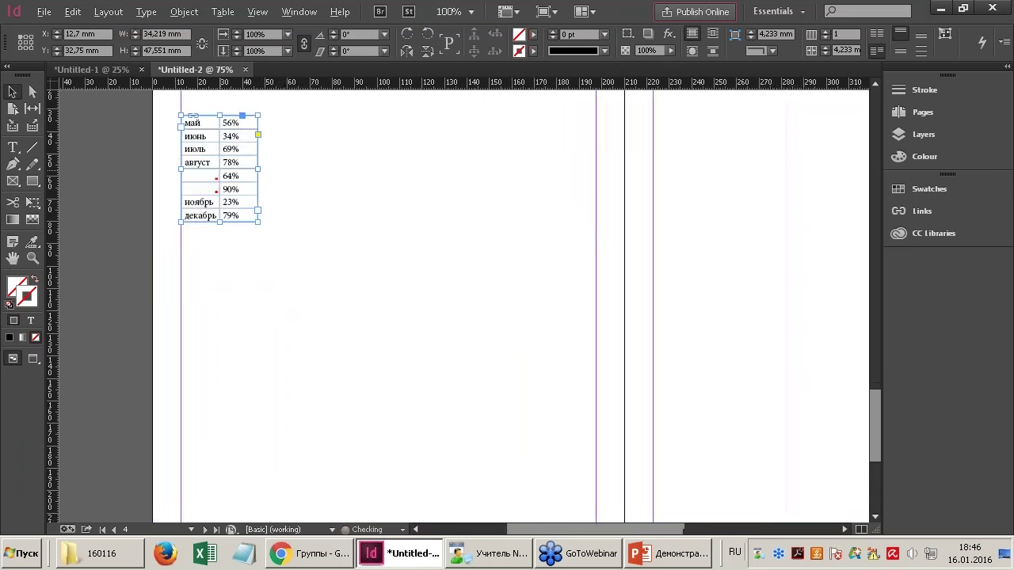
key(alt)
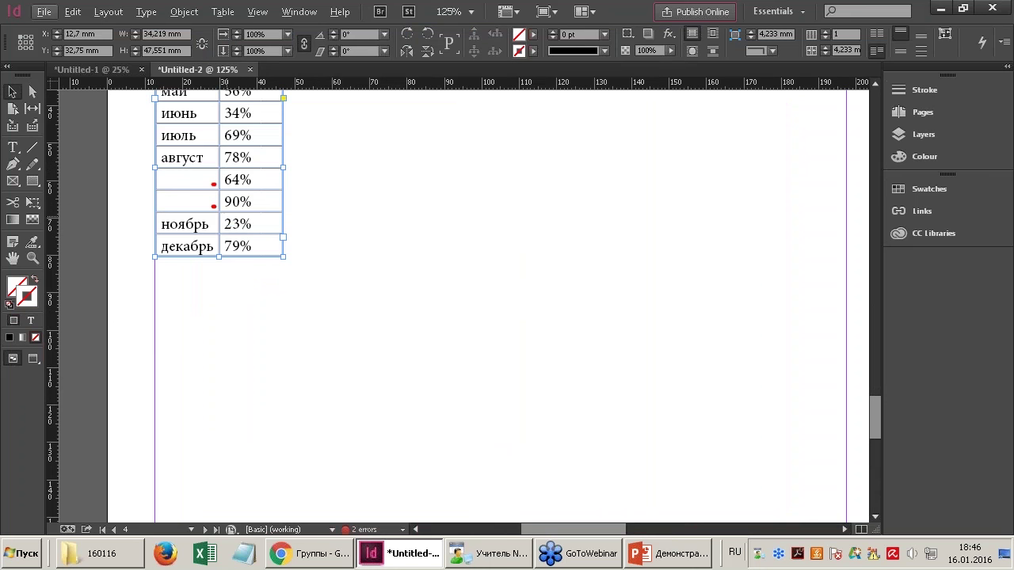
Open Diagramm.xls from the 160116 folder in Excel and copy its bar chart.
drag(261, 201, 247, 227)
click(373, 224)
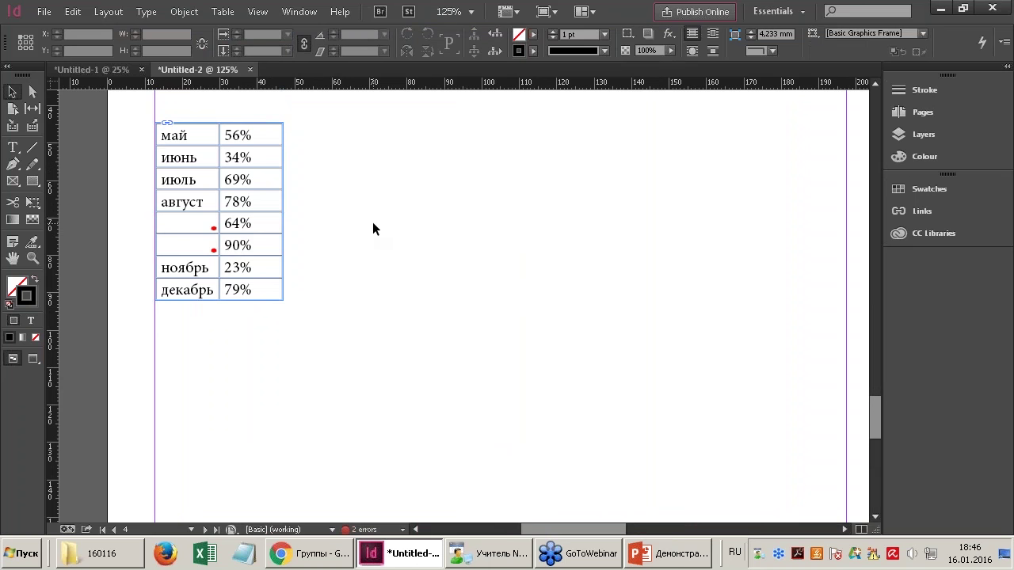
click(117, 553)
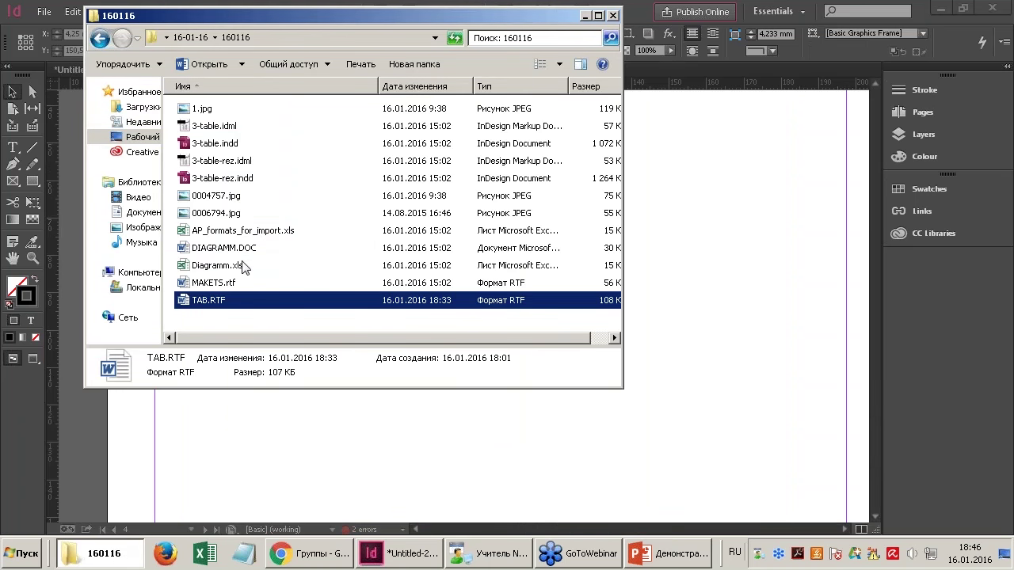
click(243, 268)
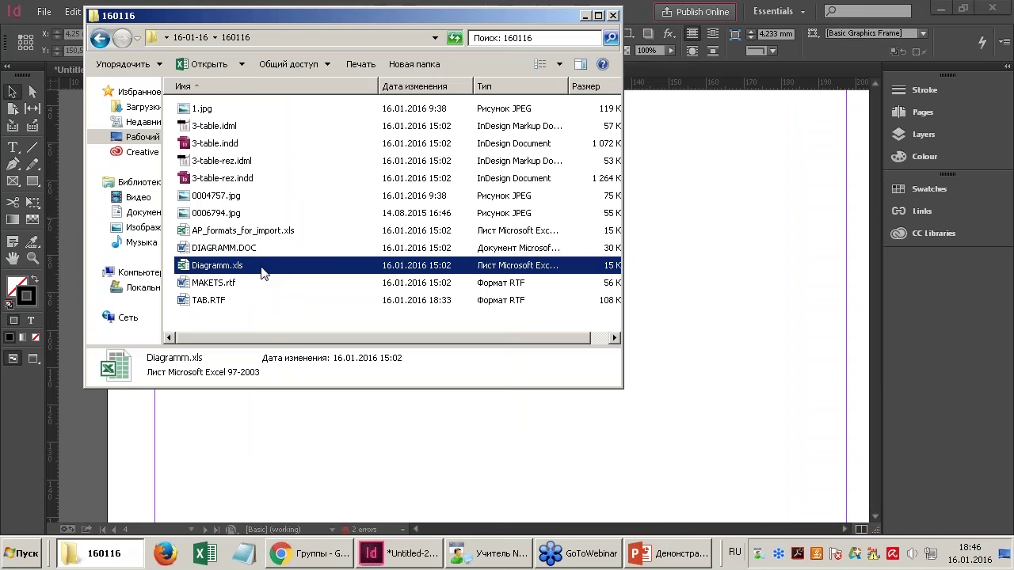
double_click(264, 271)
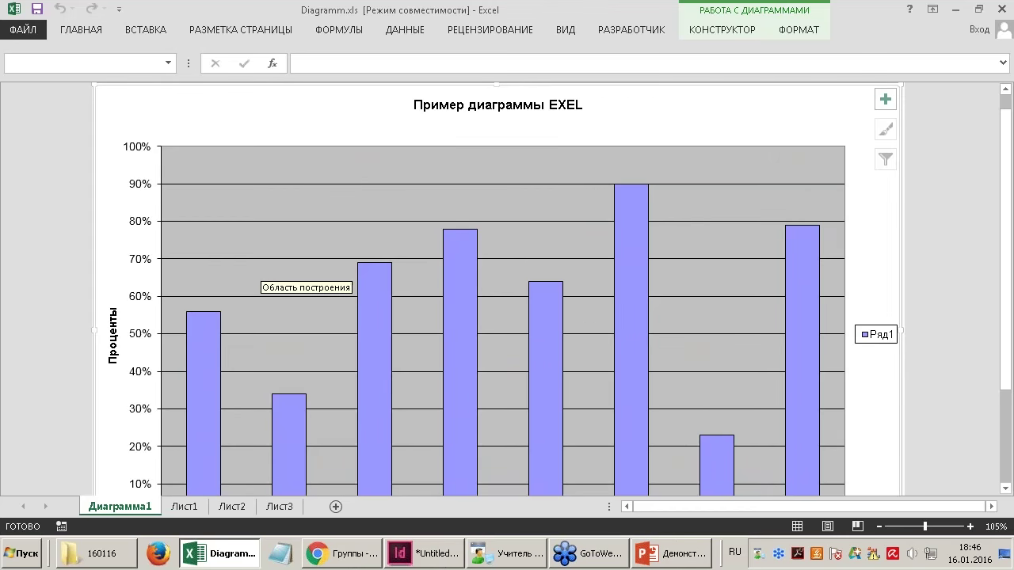
click(224, 200)
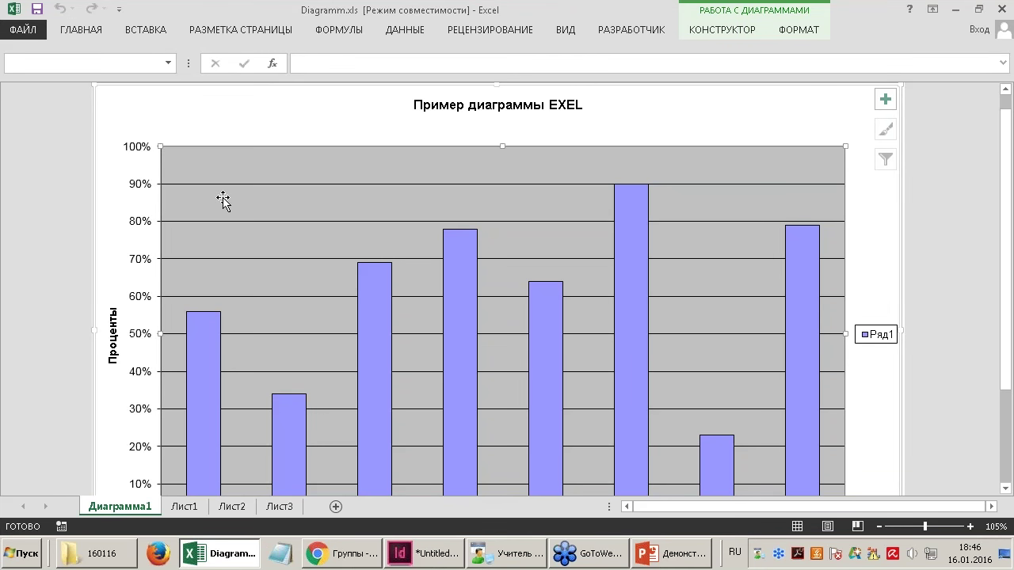
Switch to InDesign, paste the chart onto page 4, and scale it to about 177 mm wide at X 12.7 mm, Y 115 mm.
click(412, 560)
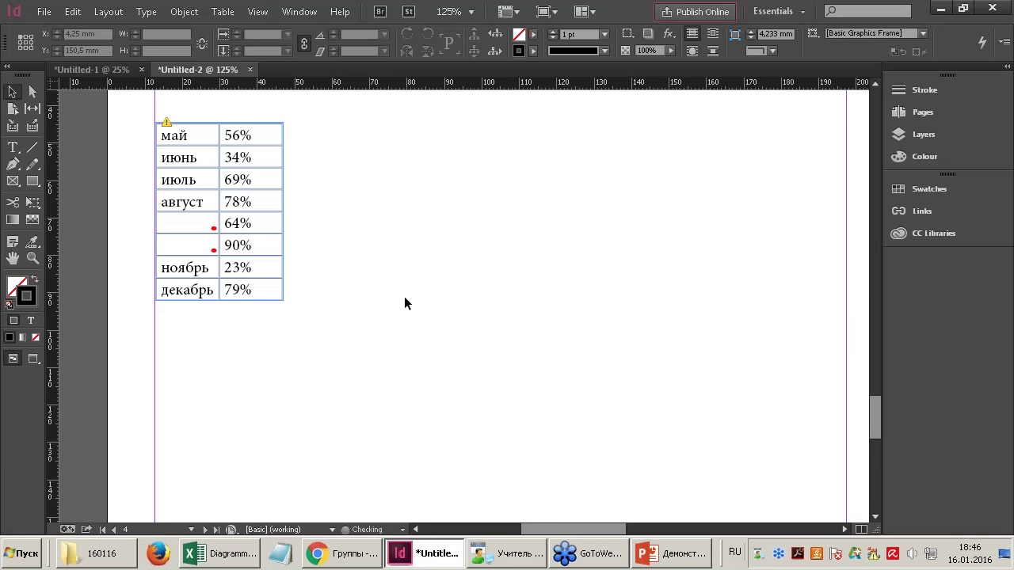
key(ctrl+v)
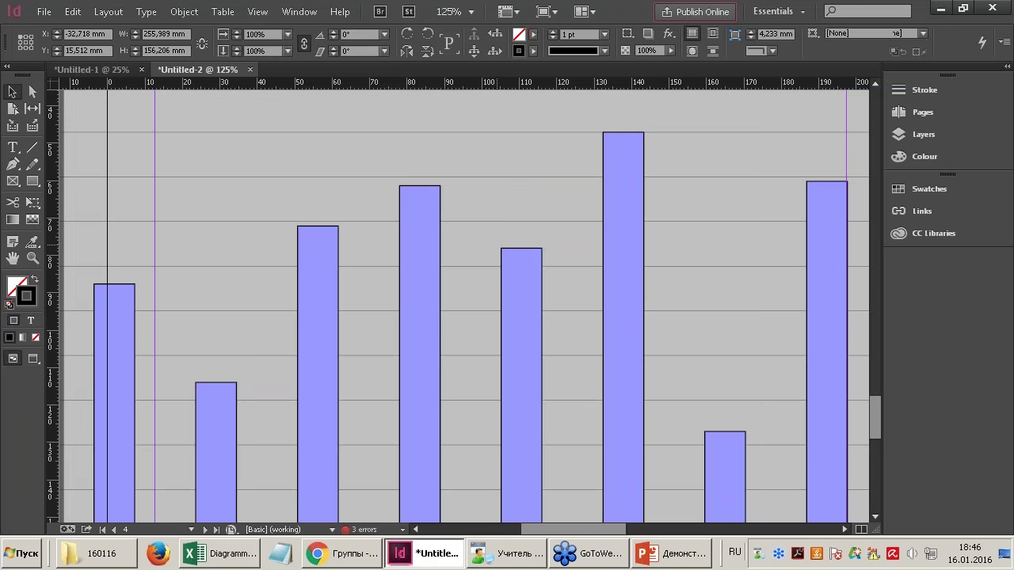
alt+scroll(322, 176, down, 3)
drag(323, 176, 295, 243)
drag(557, 277, 555, 277)
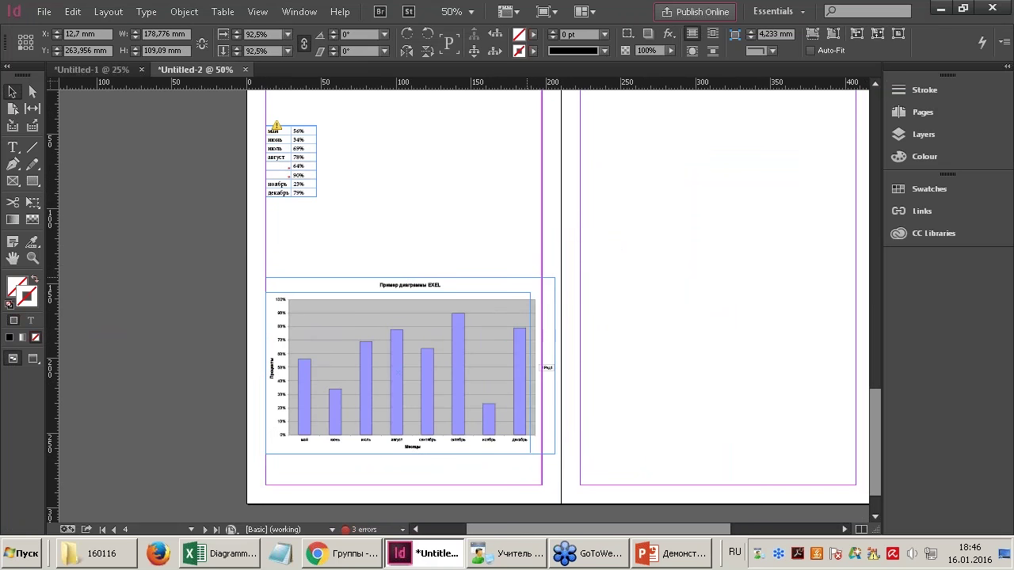
drag(423, 322, 423, 262)
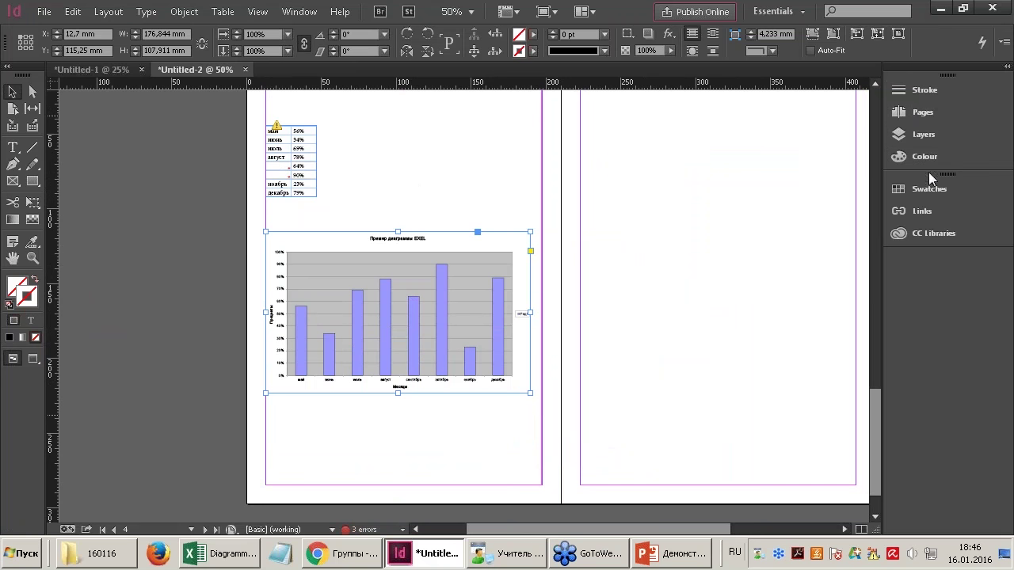
Check the document's links for the pasted Excel chart and examine the chart up close.
click(922, 211)
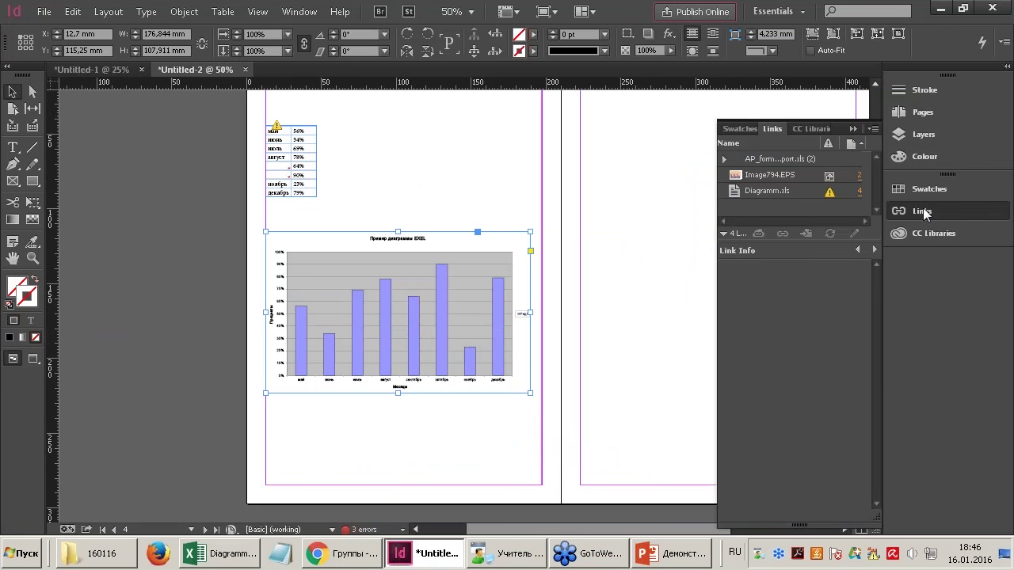
click(852, 128)
click(673, 147)
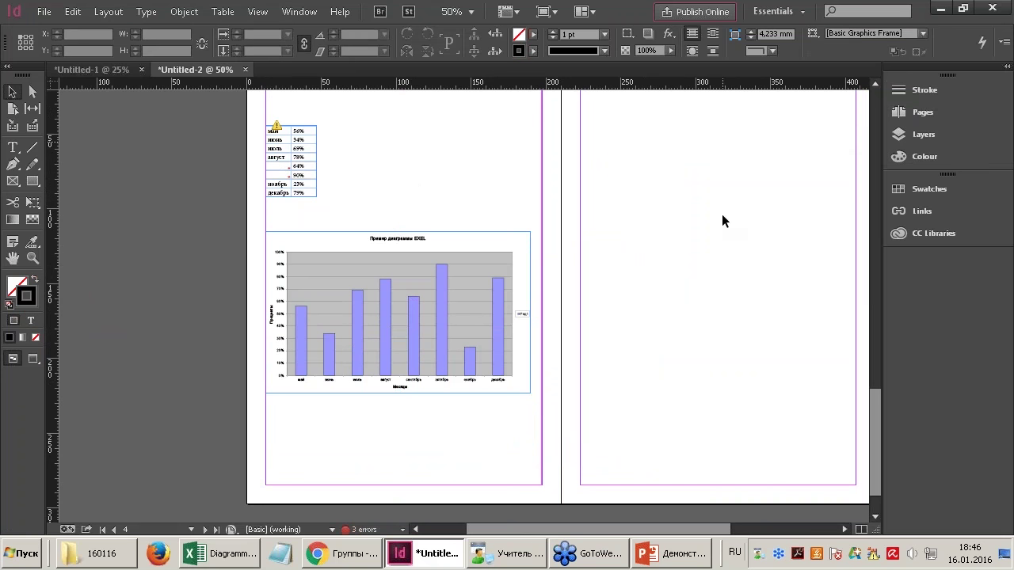
click(480, 262)
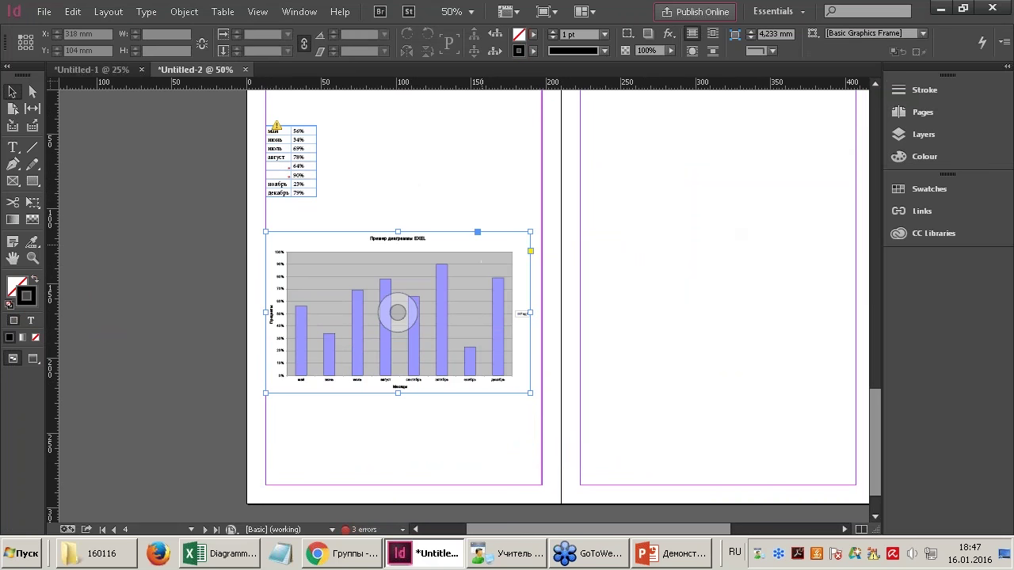
key(ctrl+1)
key(ctrl+minus)
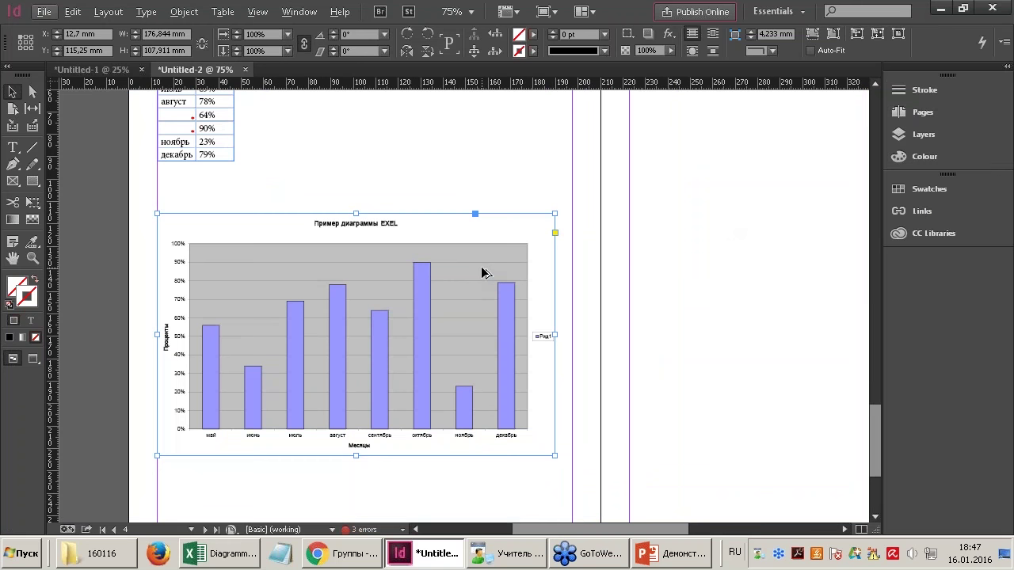
scroll(255, 241, up, 2)
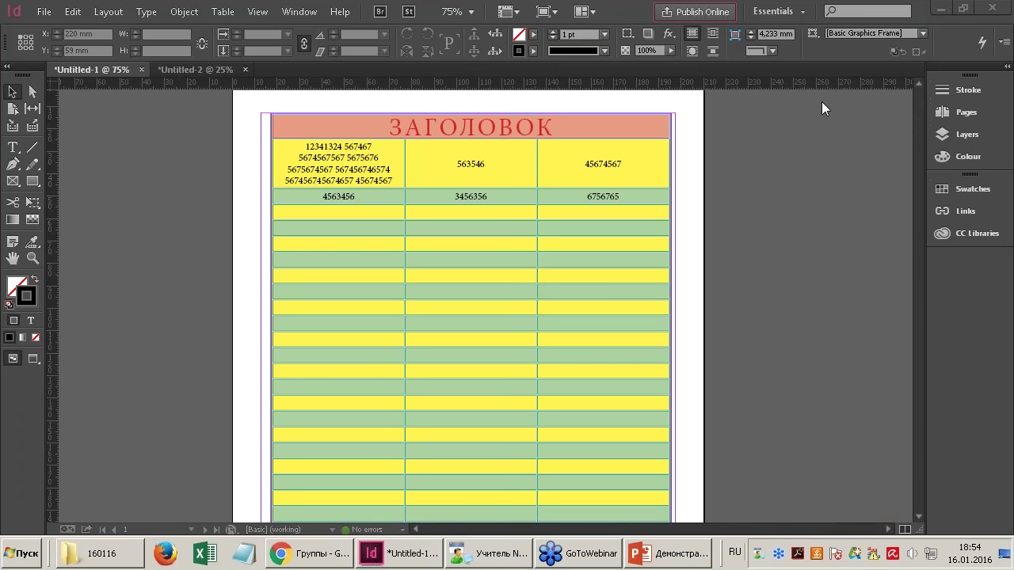
Set the number 563546 in the Untitled-1 table's first row below the heading to Times New Roman Regular.
click(377, 174)
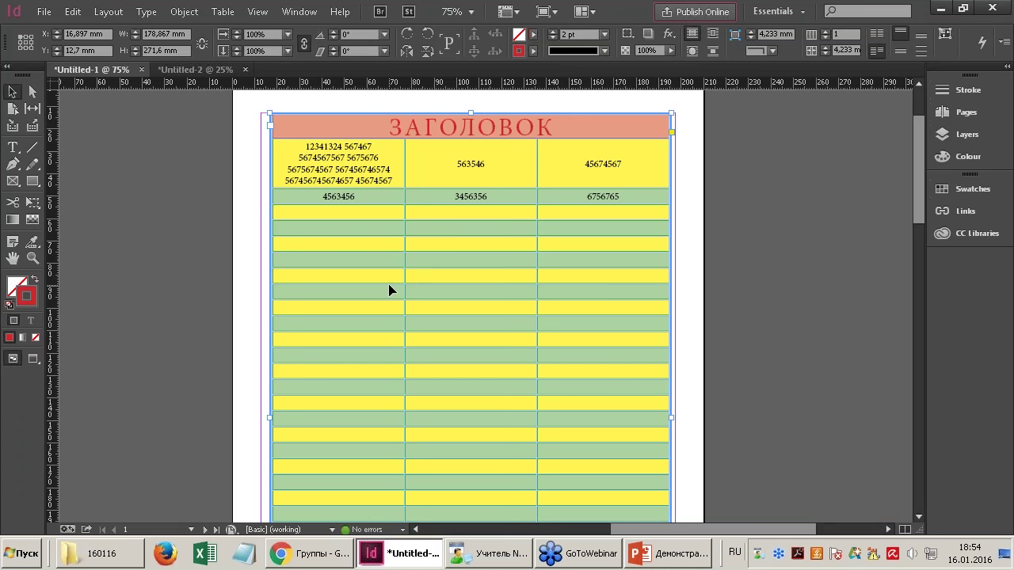
double_click(375, 175)
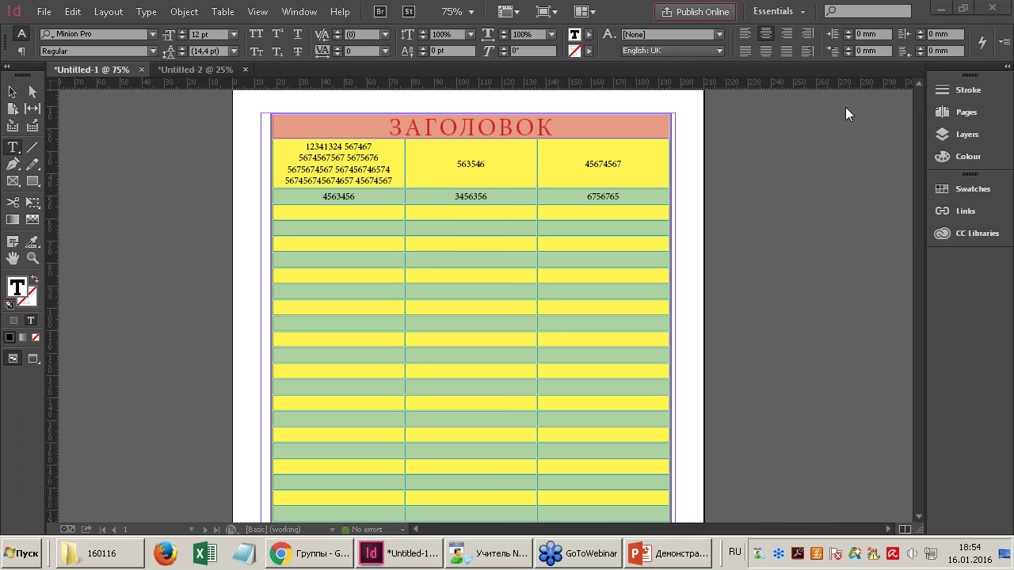
double_click(462, 164)
key(ctrl+equal)
key(ctrl+equal)
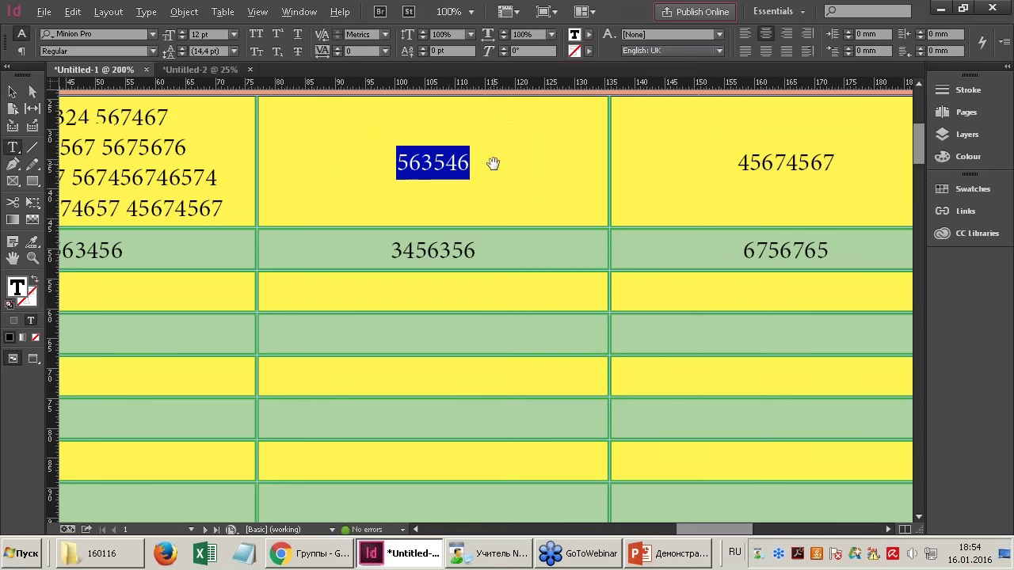
click(149, 34)
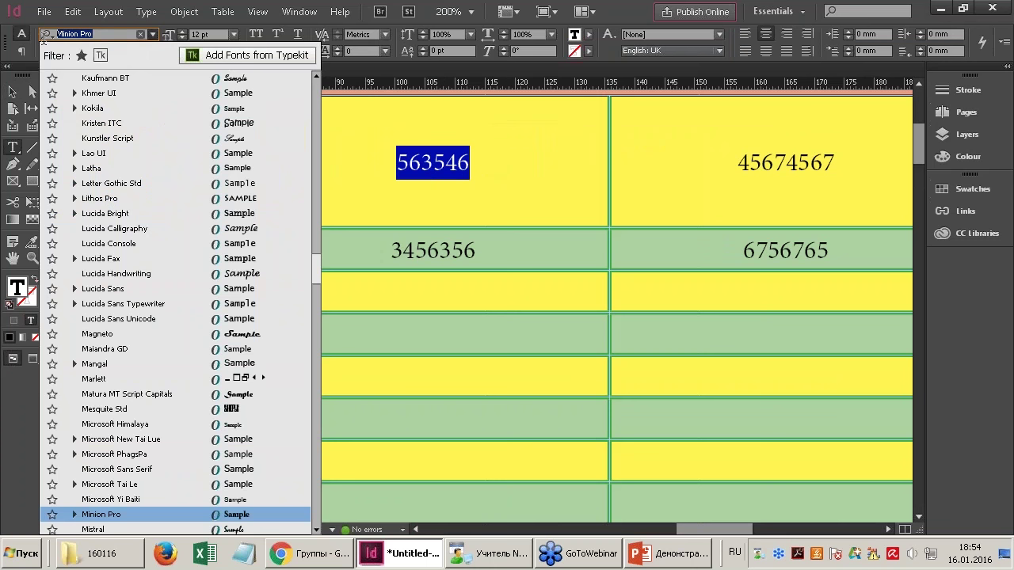
key(alt+shift)
text(Ti)
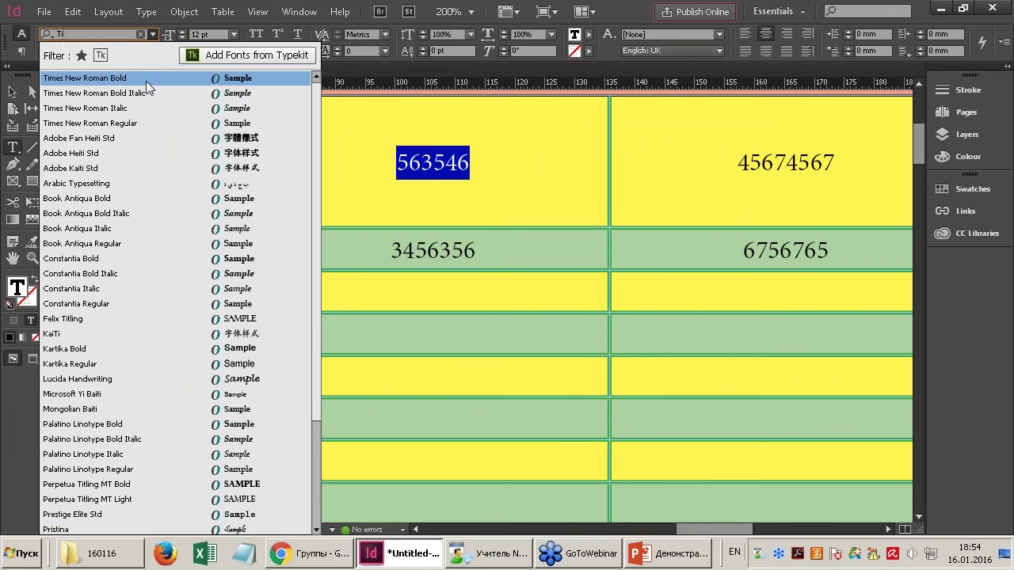
click(139, 123)
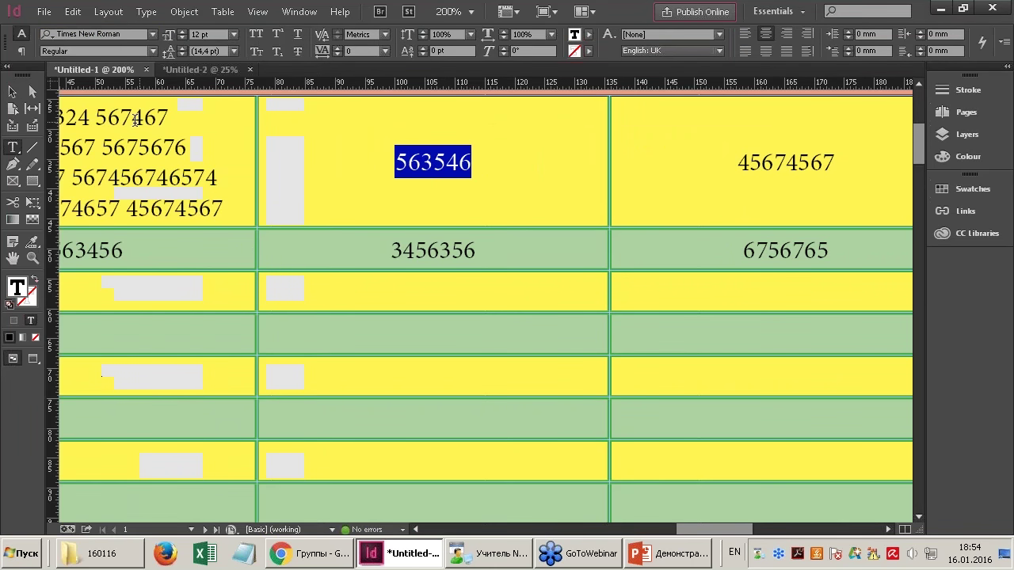
Set the selected number's font size to 14 pt and its language to Russian.
click(183, 31)
click(183, 31)
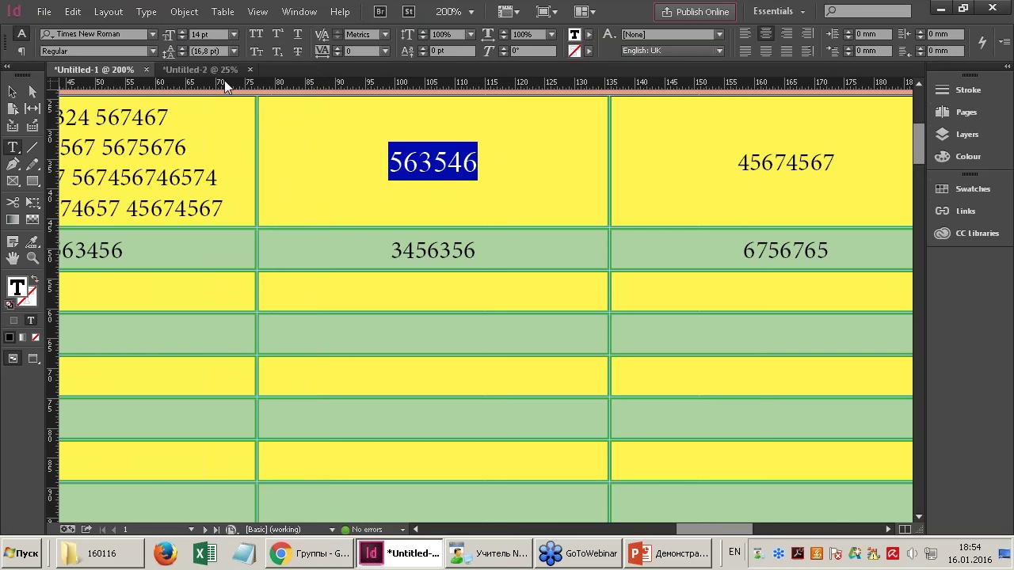
click(664, 50)
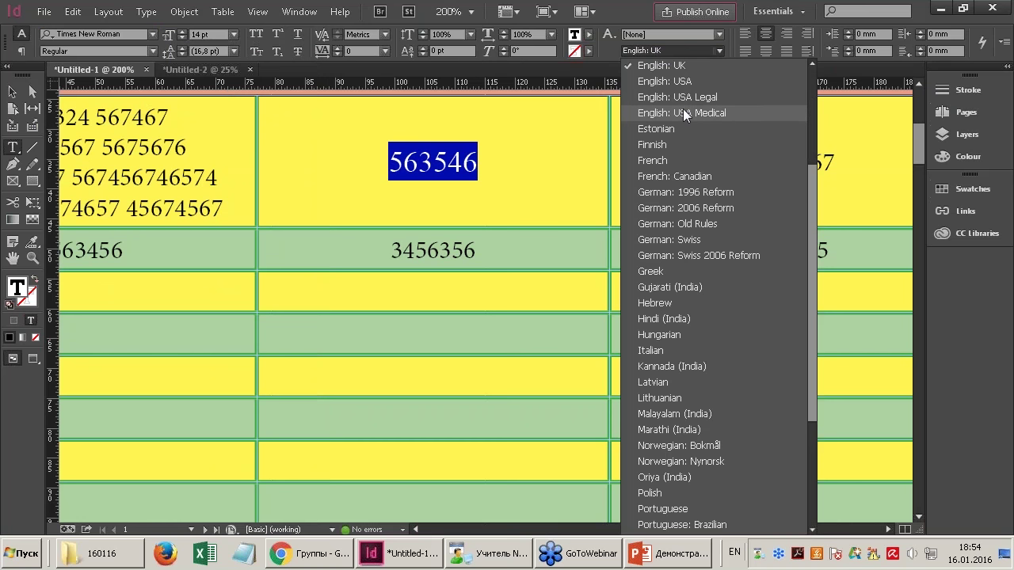
scroll(700, 309, down, 4)
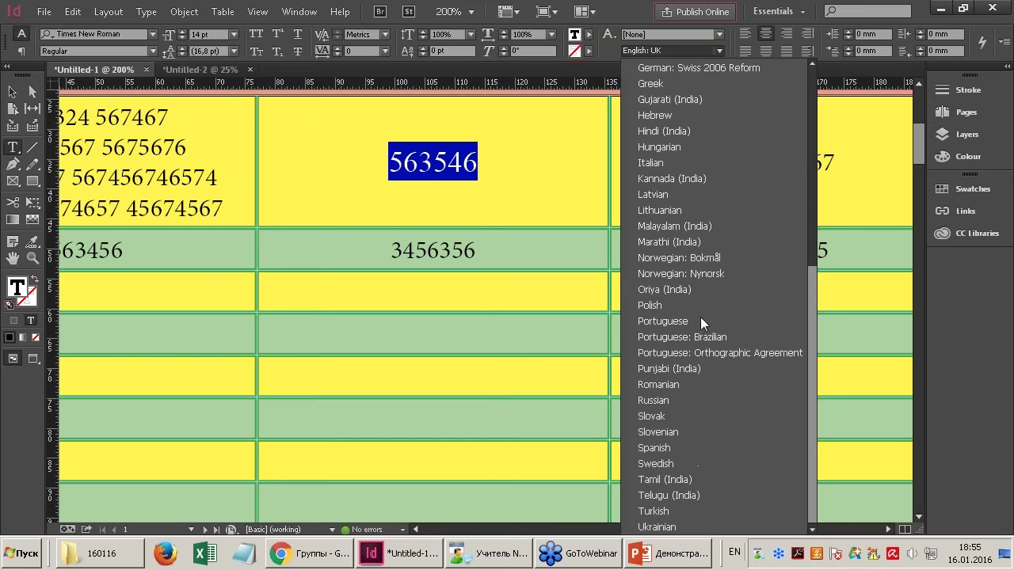
click(677, 400)
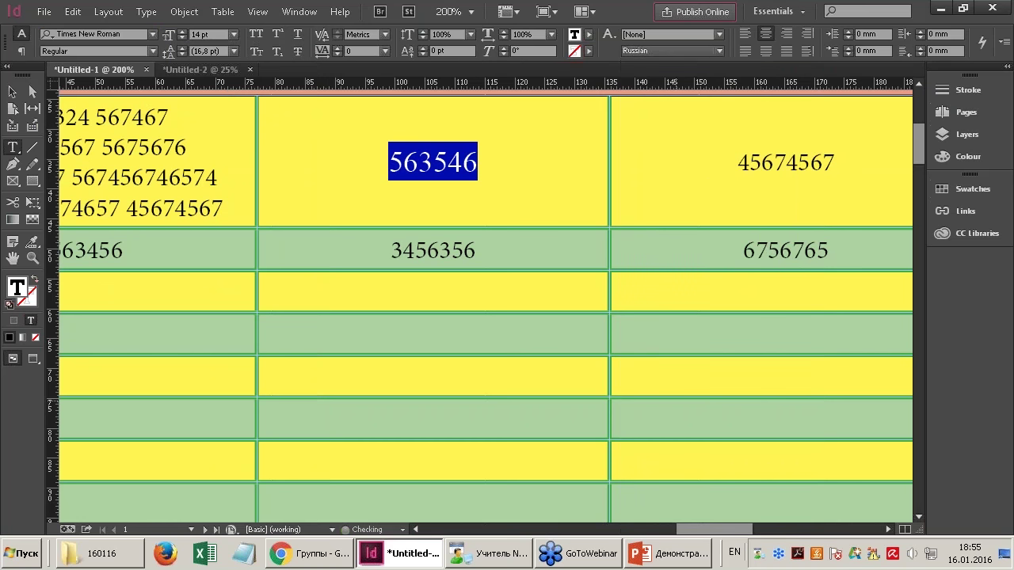
Review the paragraph formatting of the selected number and set its tracking to 80.
click(21, 51)
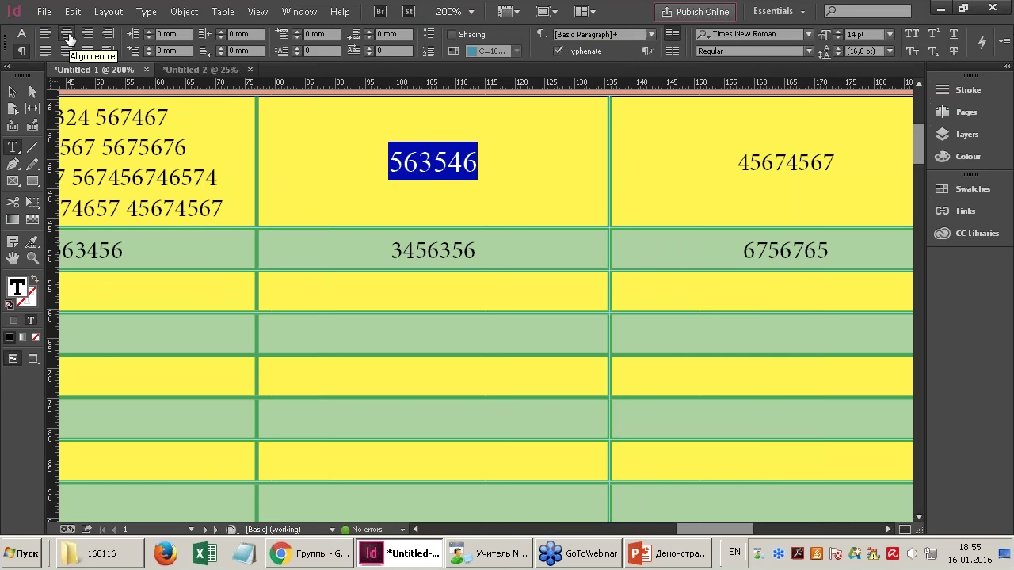
click(21, 34)
click(337, 47)
click(337, 48)
click(338, 47)
click(337, 47)
click(338, 48)
click(338, 47)
click(338, 48)
click(337, 48)
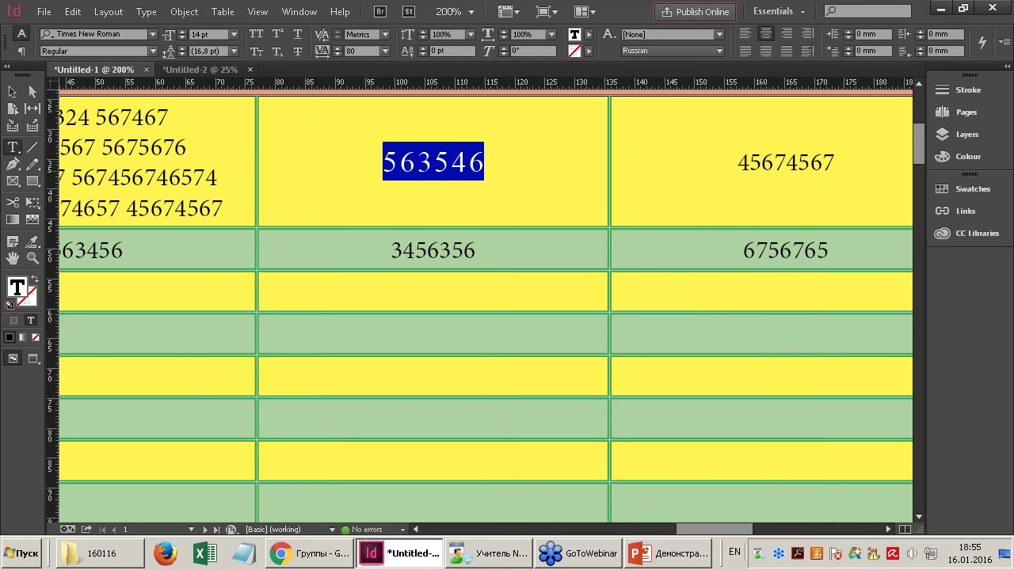
Create a paragraph style named Text from the formatting of the selected number.
click(300, 11)
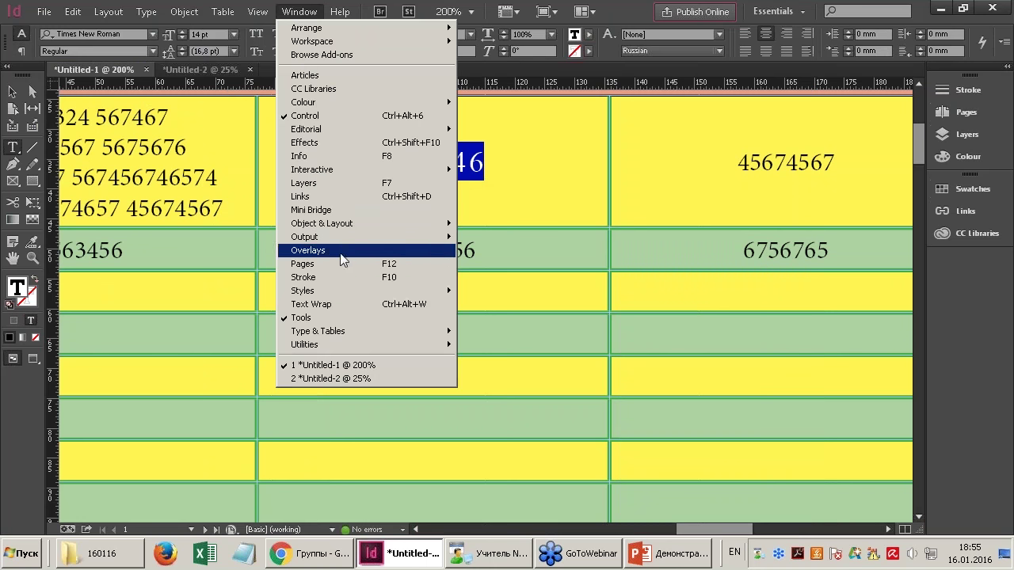
mouse_move(326, 291)
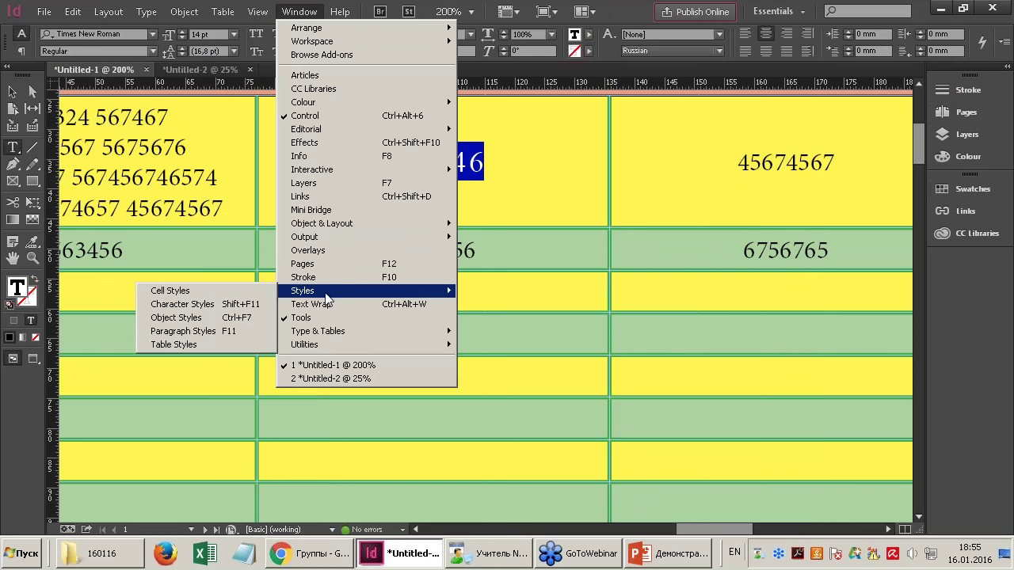
click(220, 339)
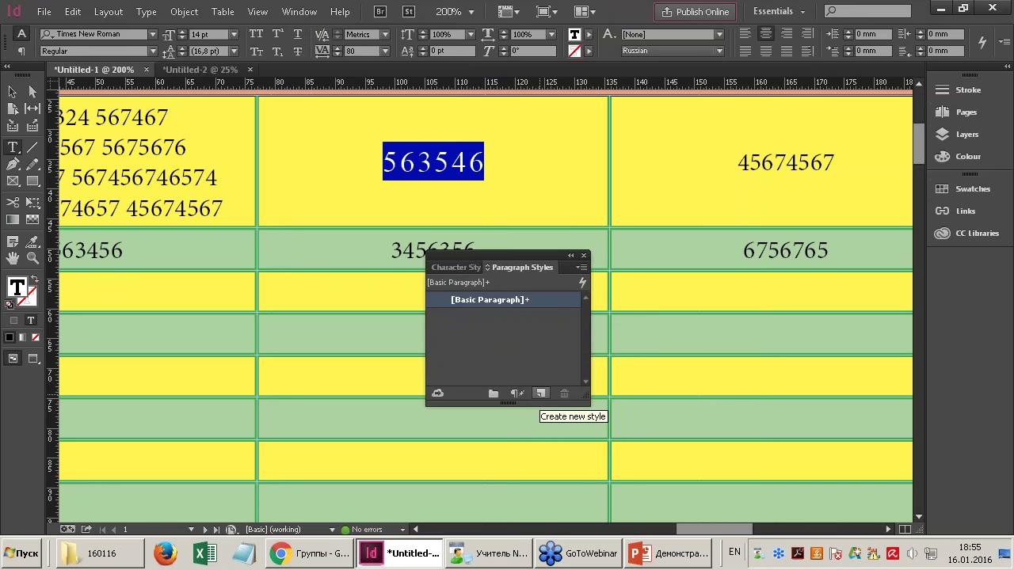
alt+click(541, 396)
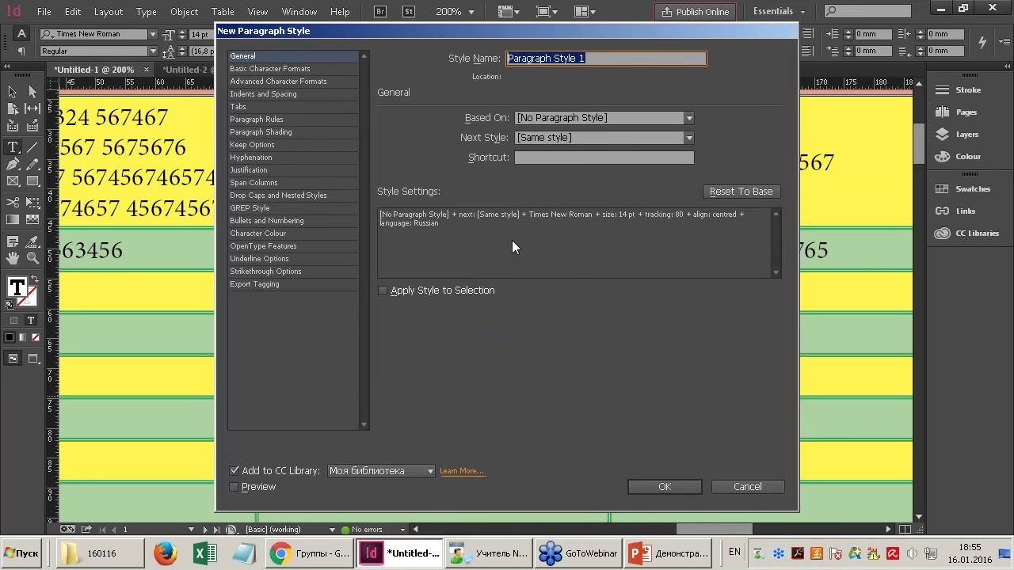
text(Text)
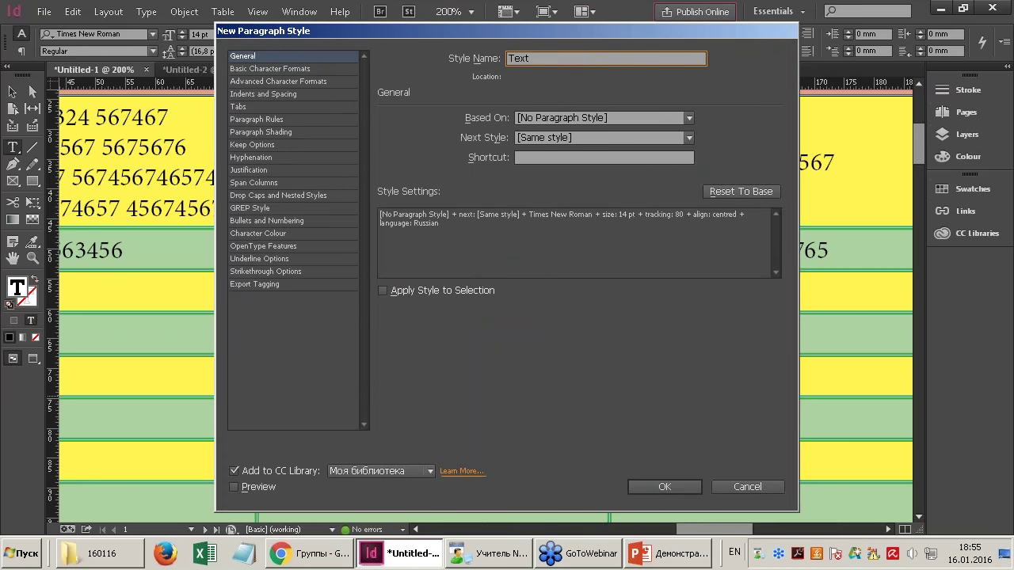
key(Return)
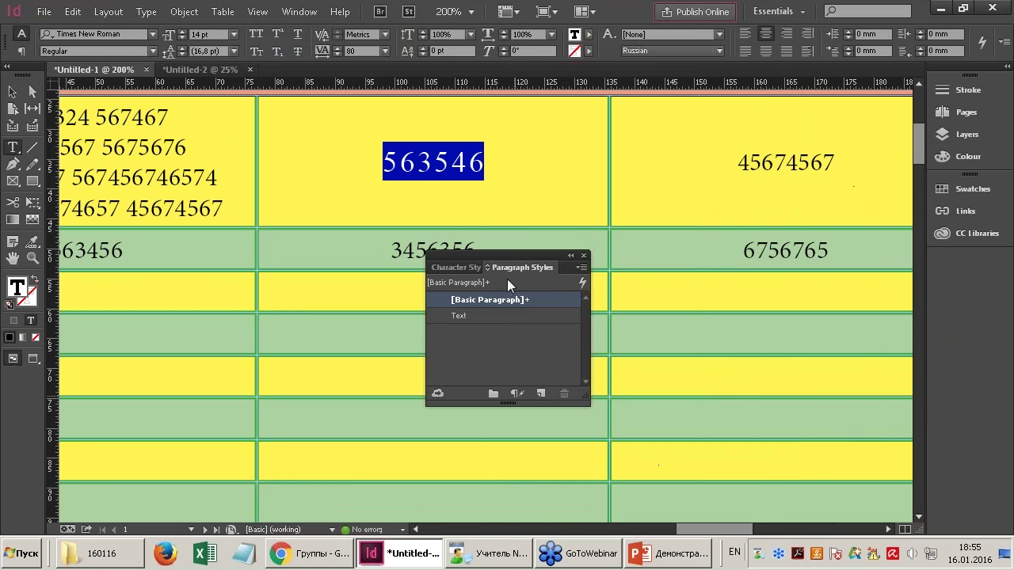
Apply the Text paragraph style to all cells in the first five rows below the table heading.
drag(510, 258, 742, 325)
key(ctrl+minus)
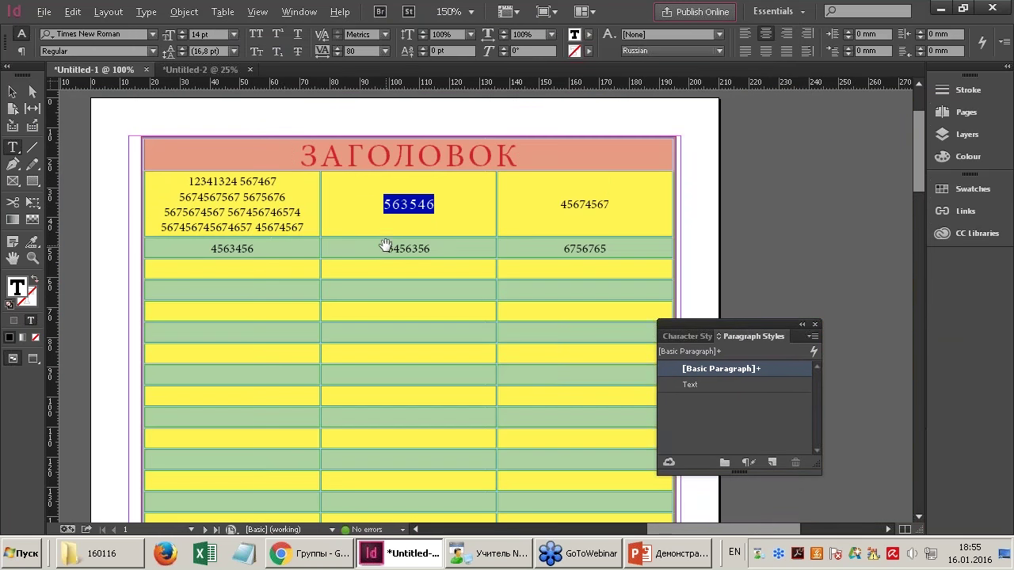
drag(145, 178, 599, 317)
click(690, 384)
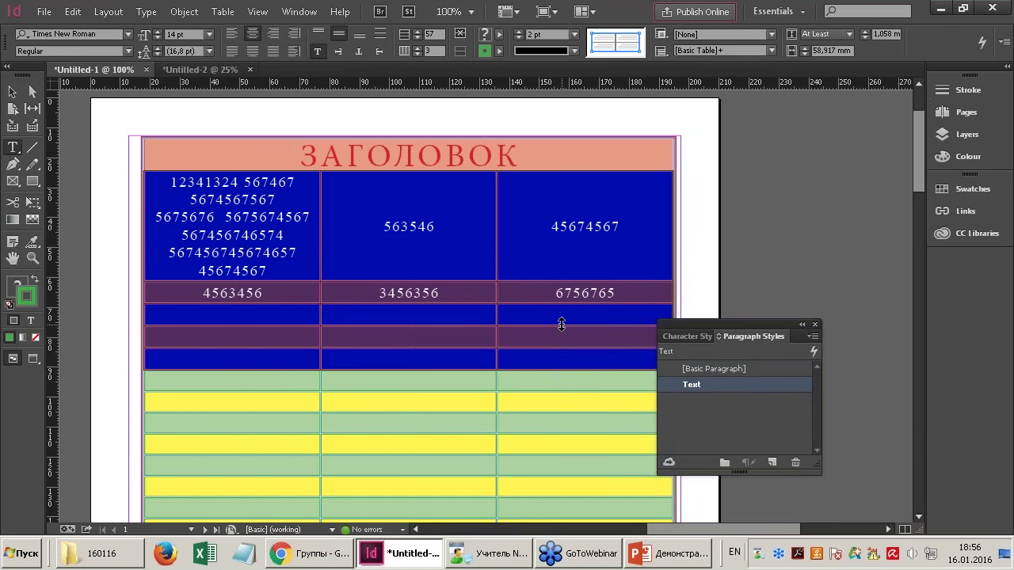
Select the middle cell of the first row below the heading and set its vertical justification to Align Top.
drag(728, 324, 864, 345)
click(356, 224)
drag(352, 202, 477, 278)
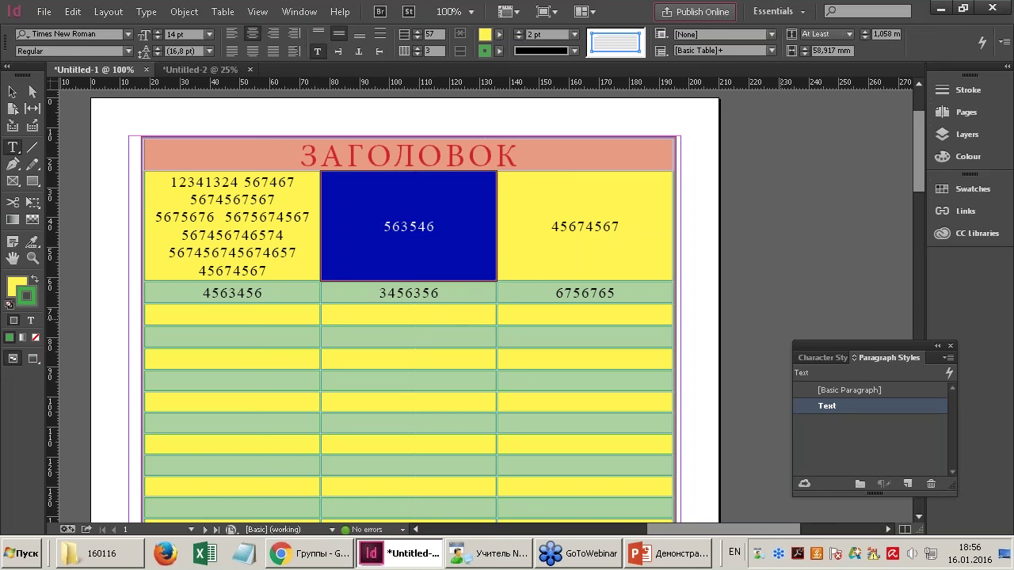
mouse_move(803, 349)
mouse_down()
mouse_move(807, 371)
mouse_move(807, 329)
mouse_up()
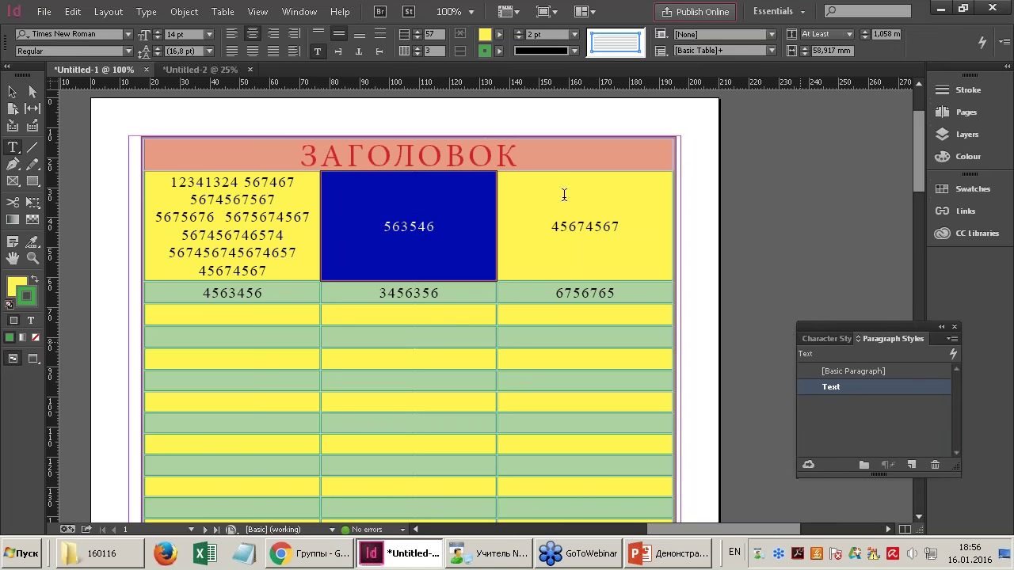
click(224, 12)
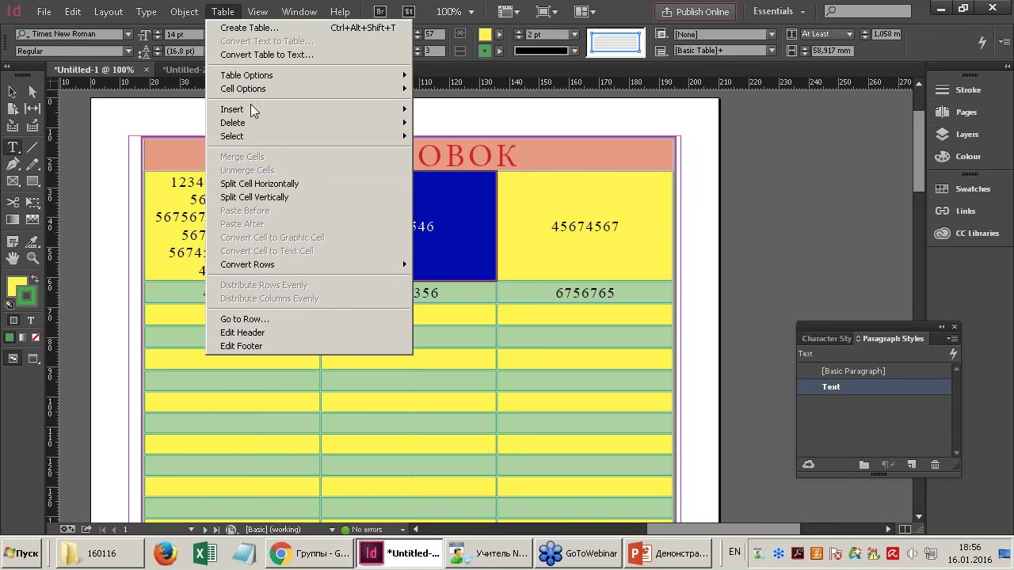
mouse_move(268, 91)
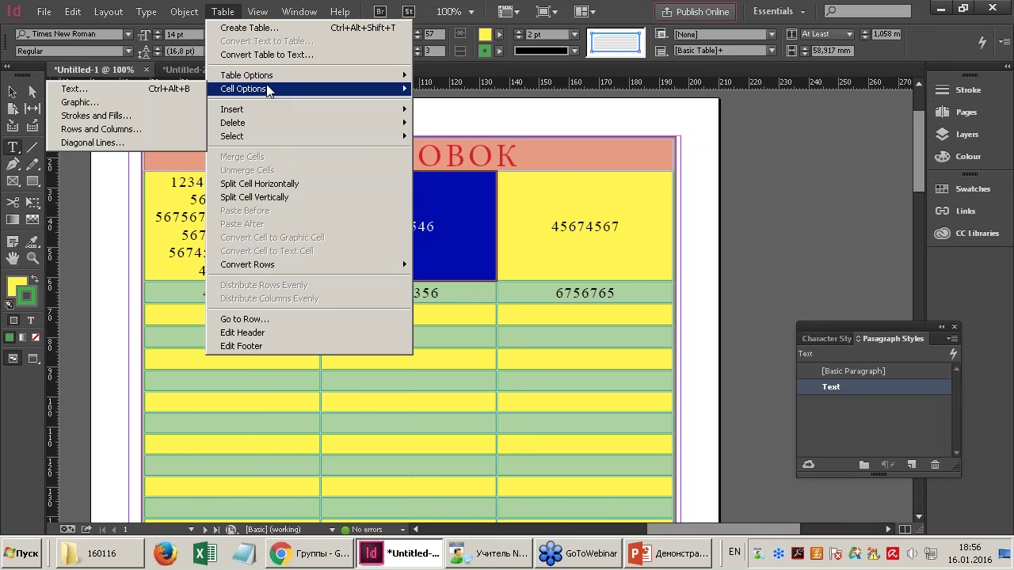
click(122, 91)
click(529, 151)
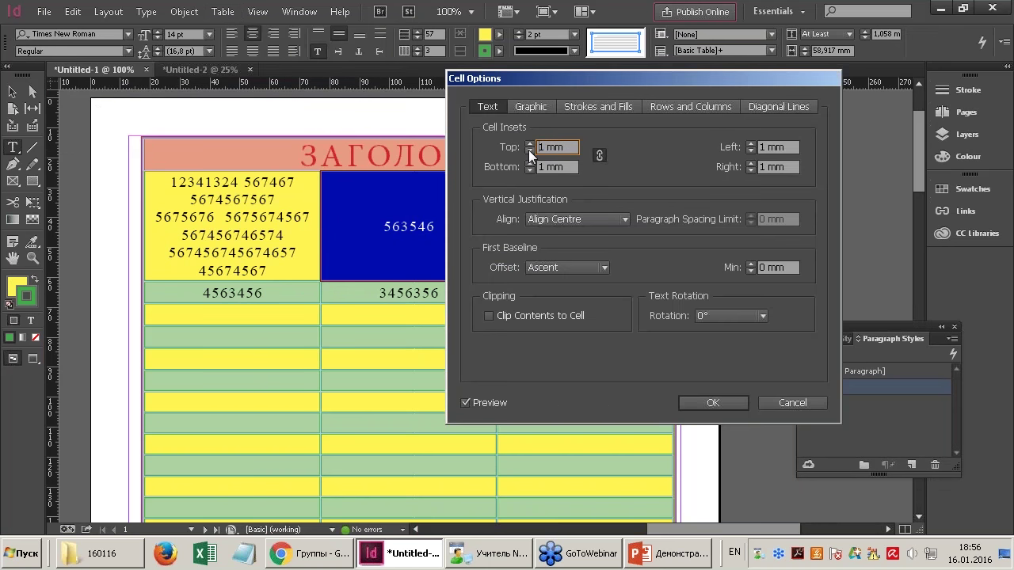
click(563, 219)
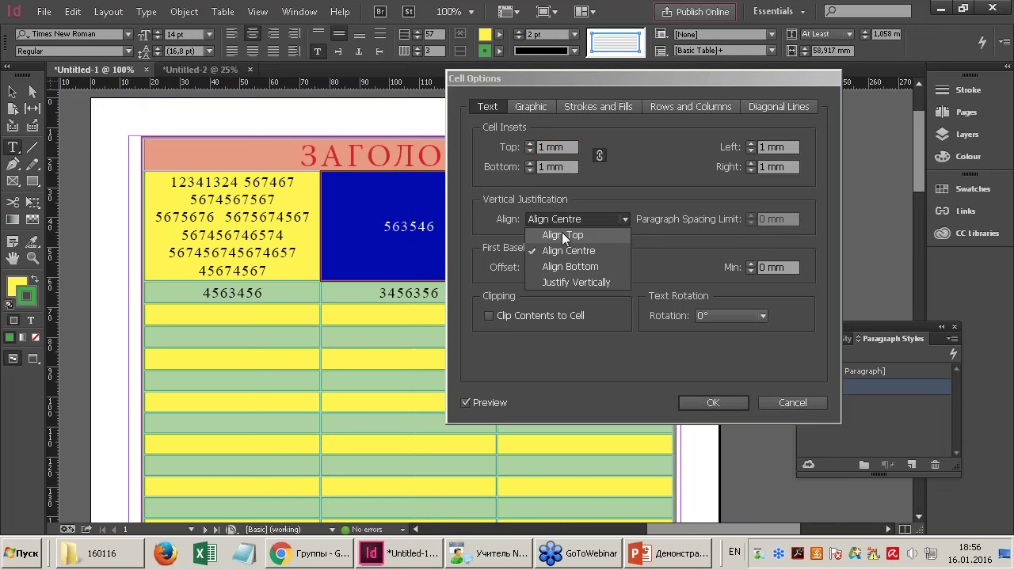
click(562, 234)
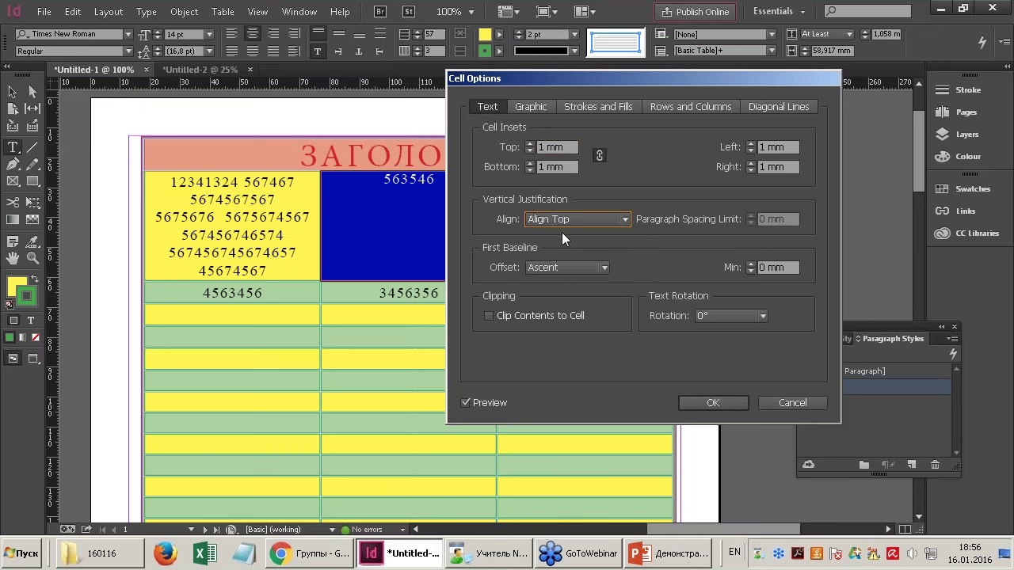
Unlink the selected cell's insets and set its top inset to 3 mm.
click(599, 156)
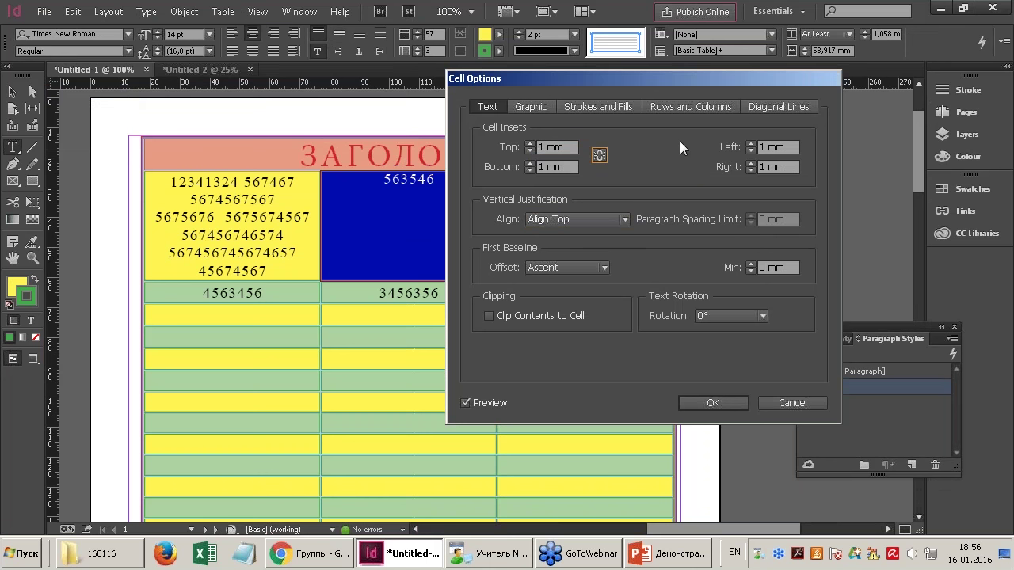
click(530, 144)
click(529, 144)
click(681, 106)
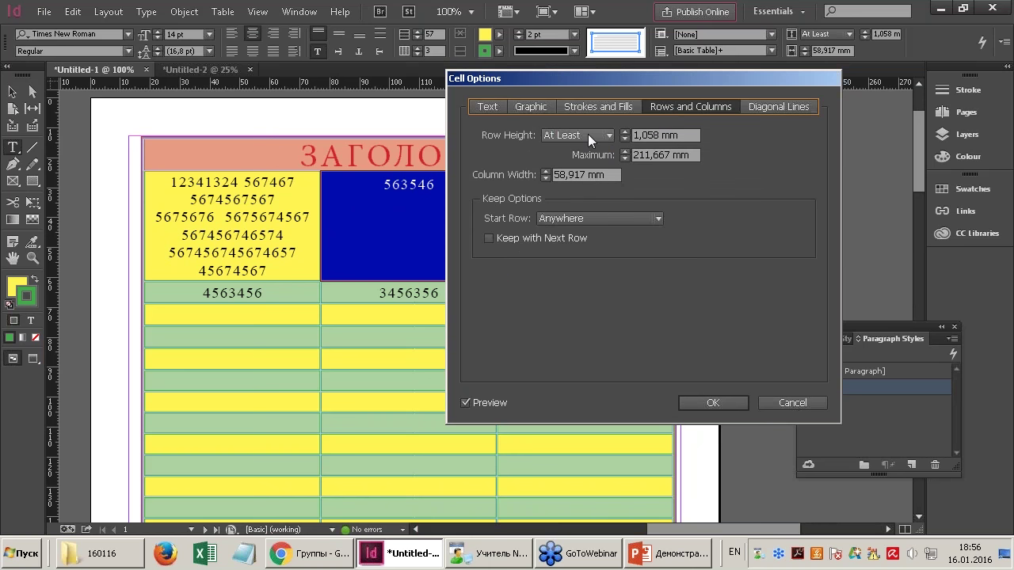
click(488, 106)
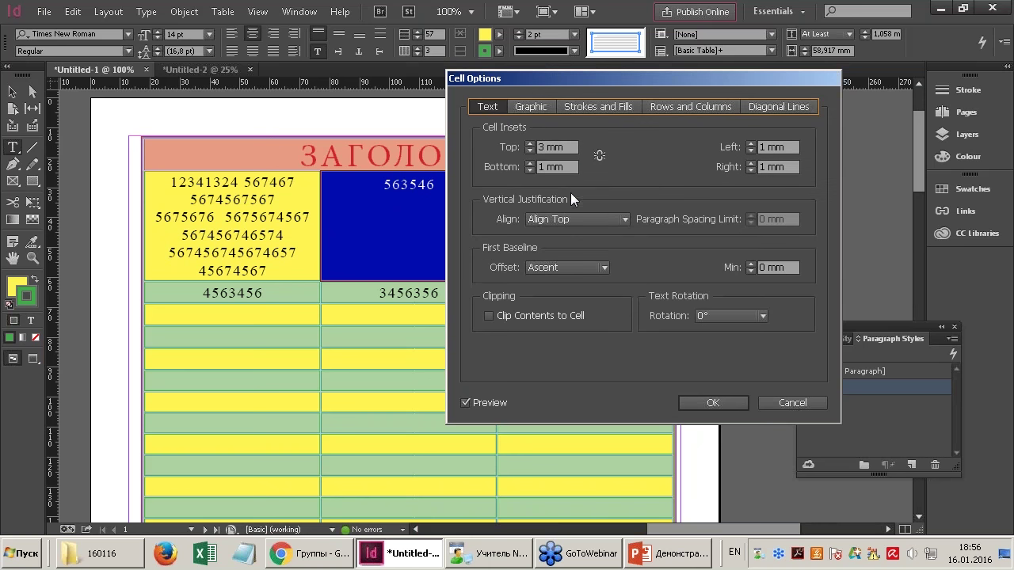
click(714, 402)
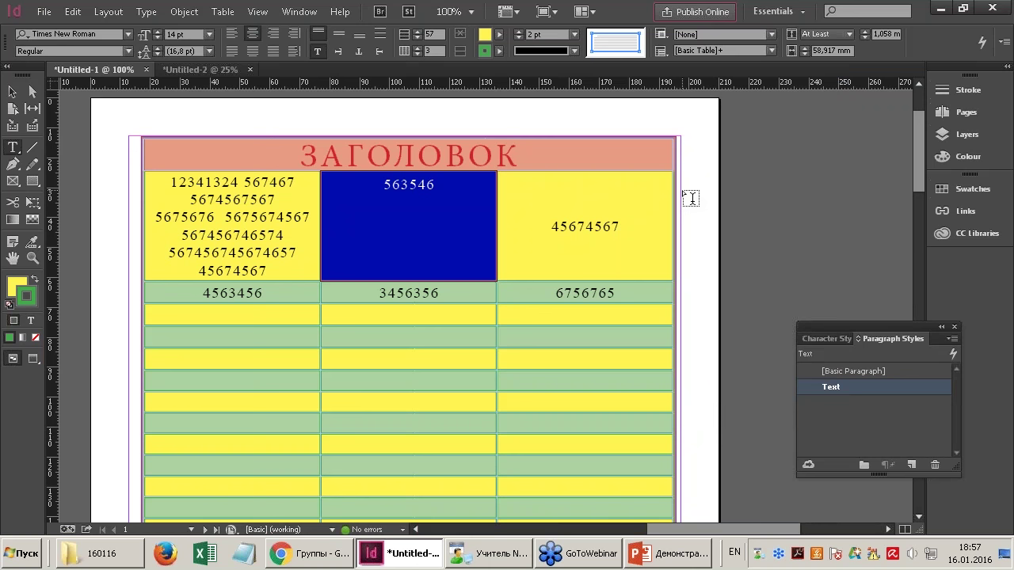
Show the cell styles and start a new cell style named Cell from the selected cell, with preview enabled.
click(290, 12)
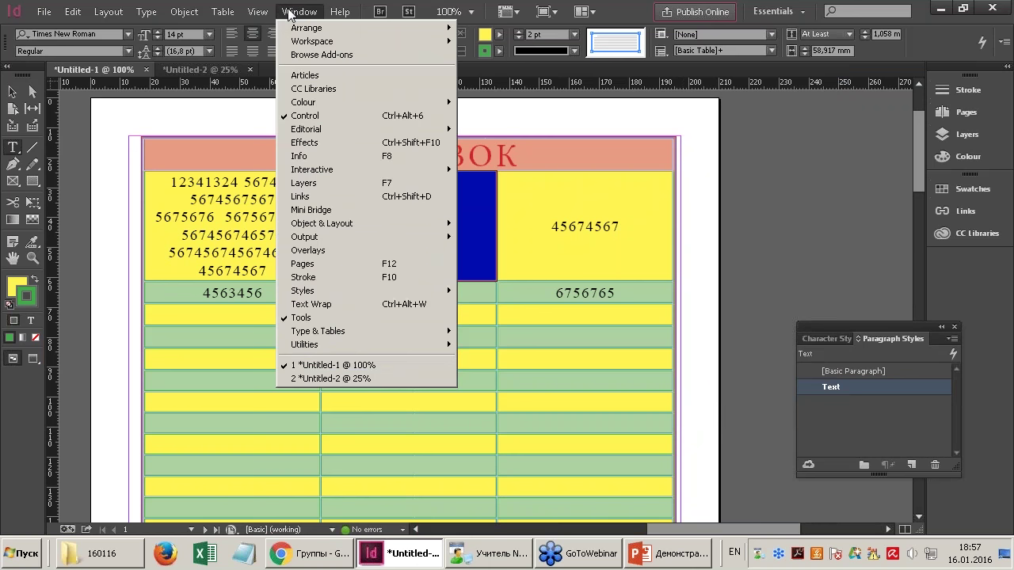
mouse_move(345, 294)
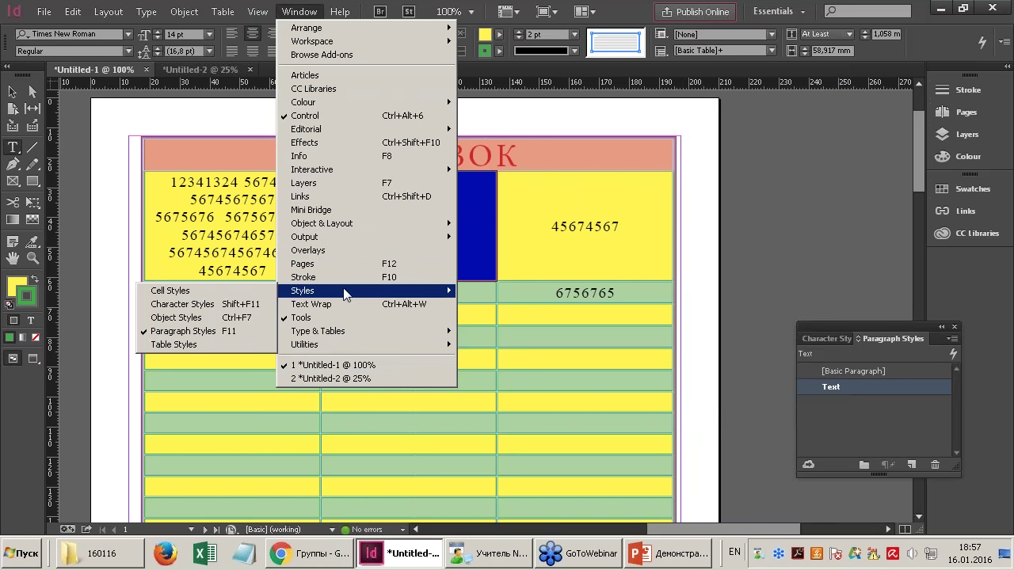
click(234, 293)
drag(473, 230, 575, 121)
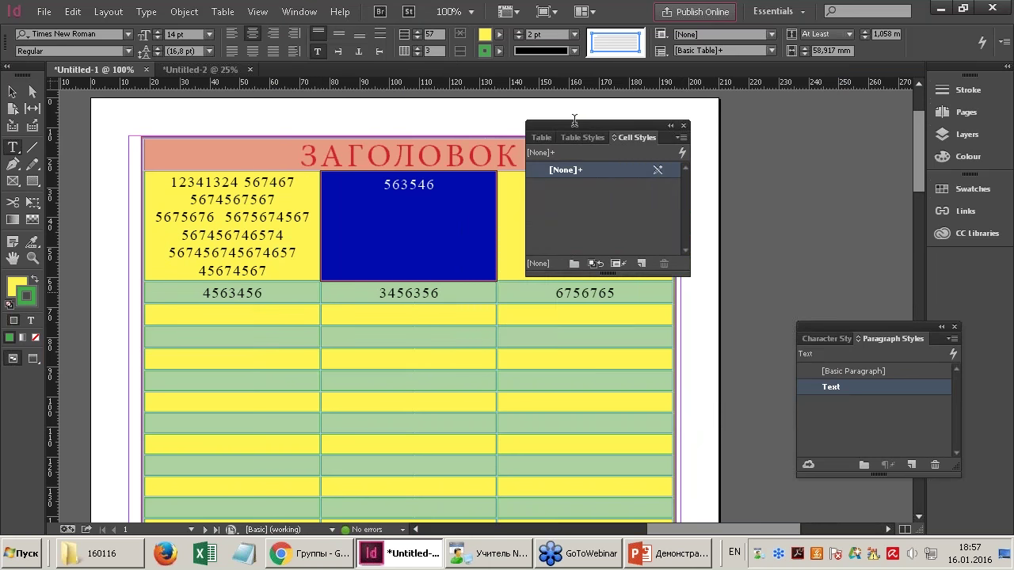
click(645, 262)
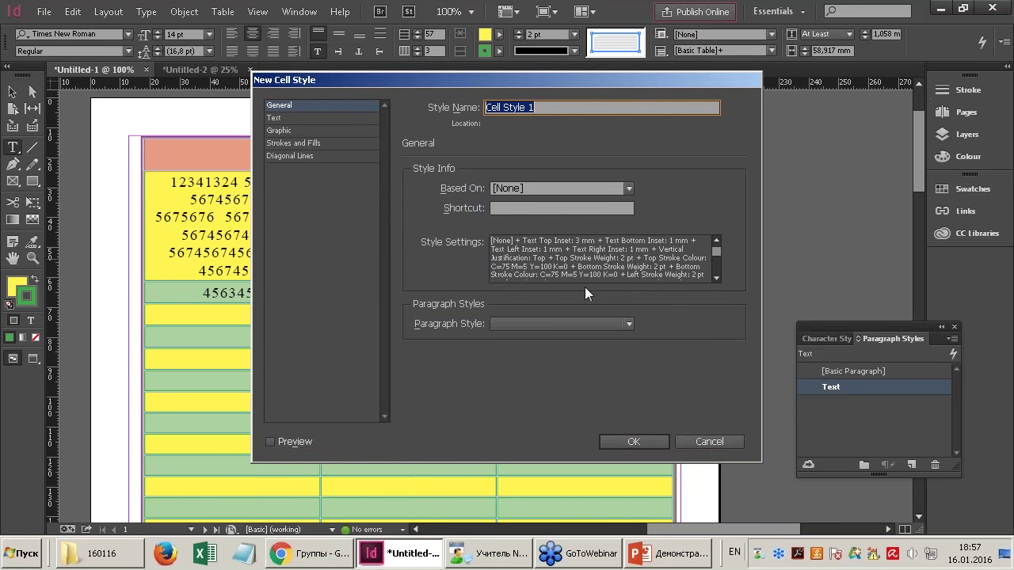
text(Cell)
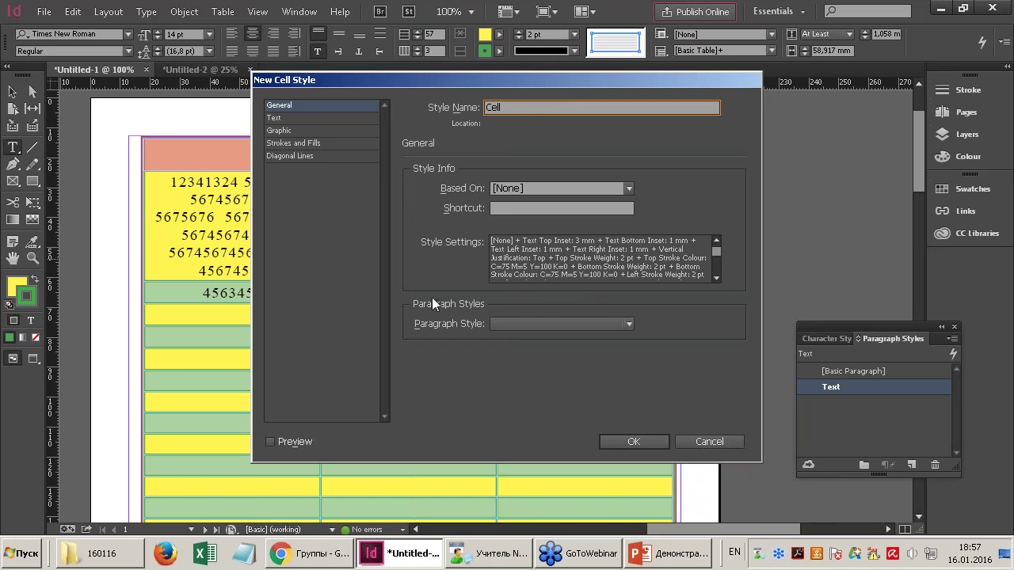
drag(420, 80, 561, 40)
click(413, 401)
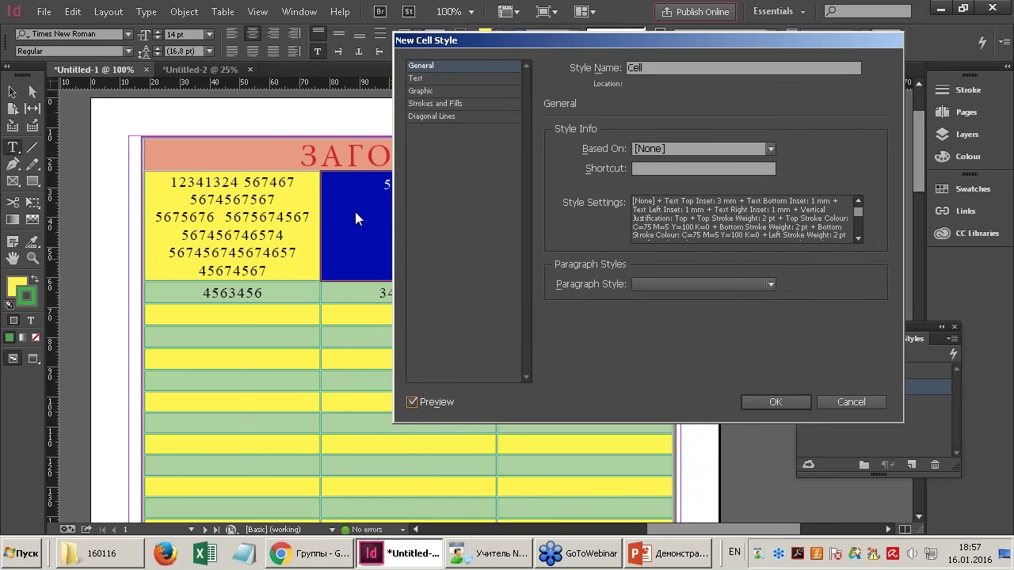
drag(563, 43, 342, 44)
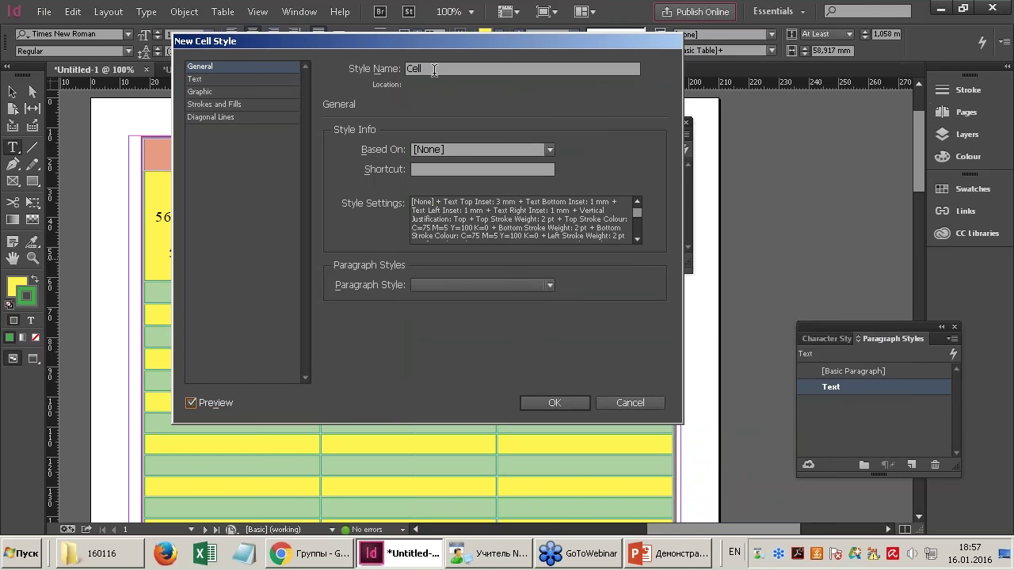
Assign the Text paragraph style to the new Cell style and save the style.
click(428, 285)
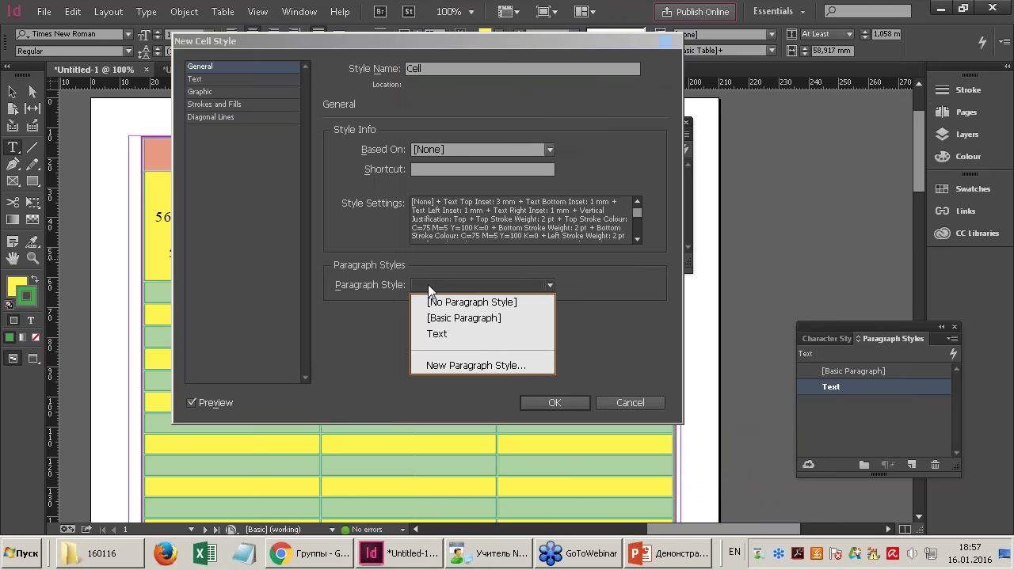
click(435, 334)
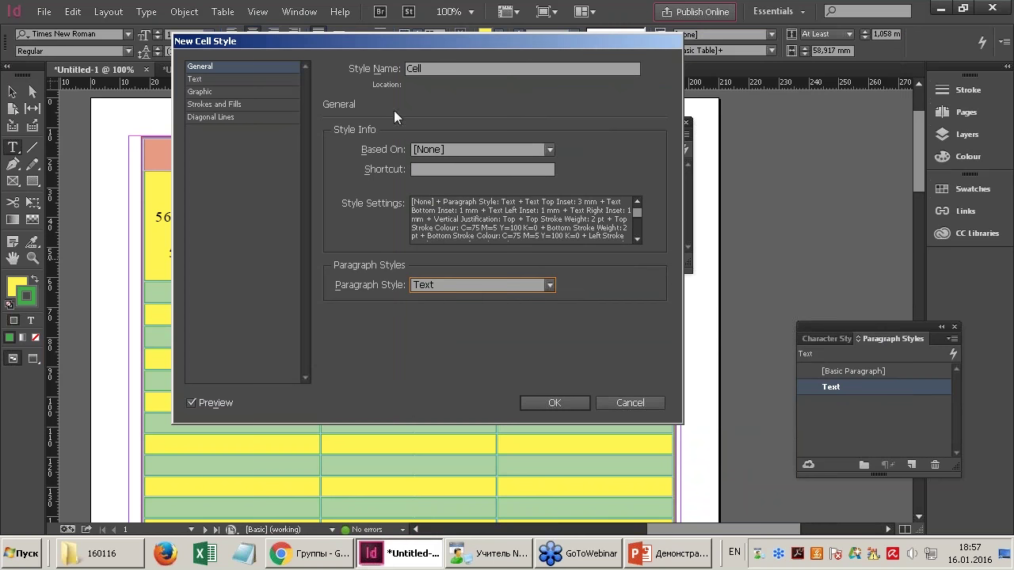
drag(365, 38, 485, 39)
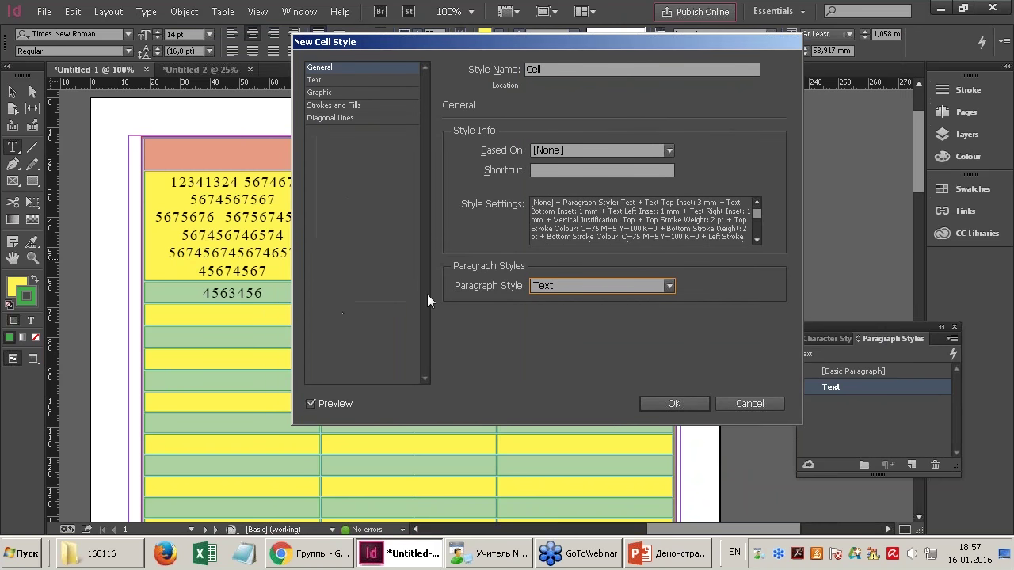
click(554, 73)
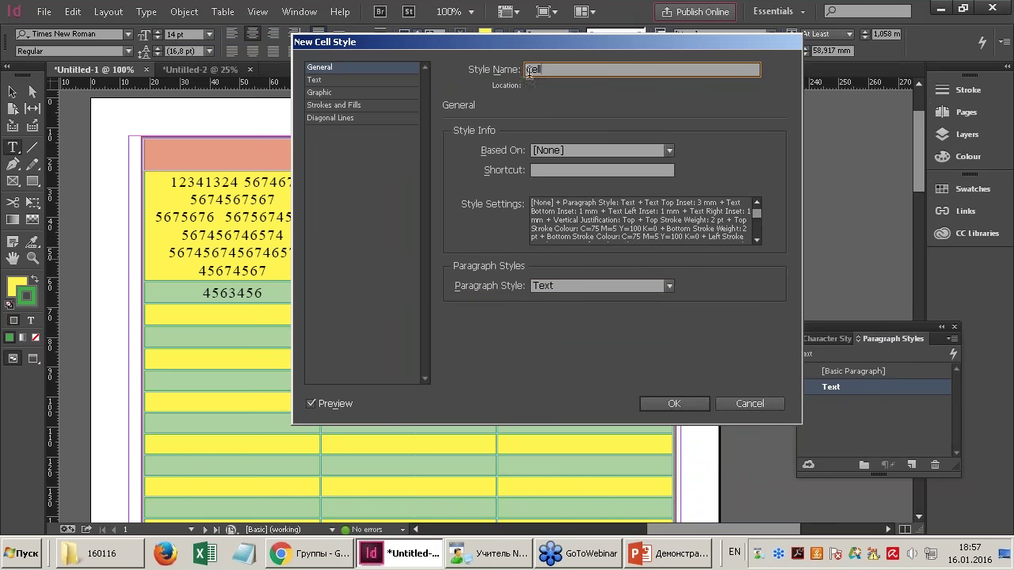
click(674, 404)
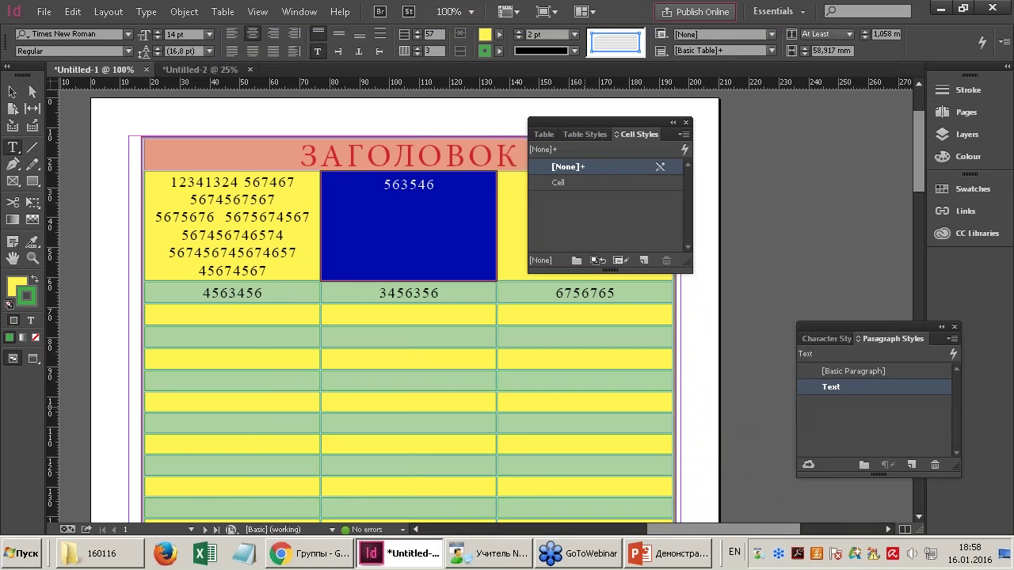
Apply the Cell style to all cells in the first seven rows below the heading.
click(562, 183)
key(Escape)
drag(179, 178, 661, 398)
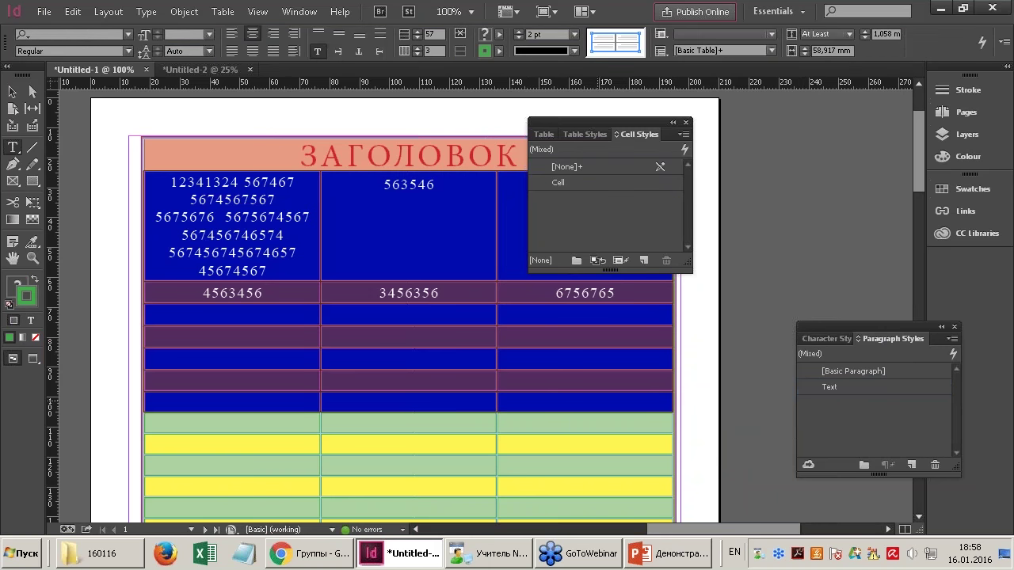
click(571, 185)
click(454, 226)
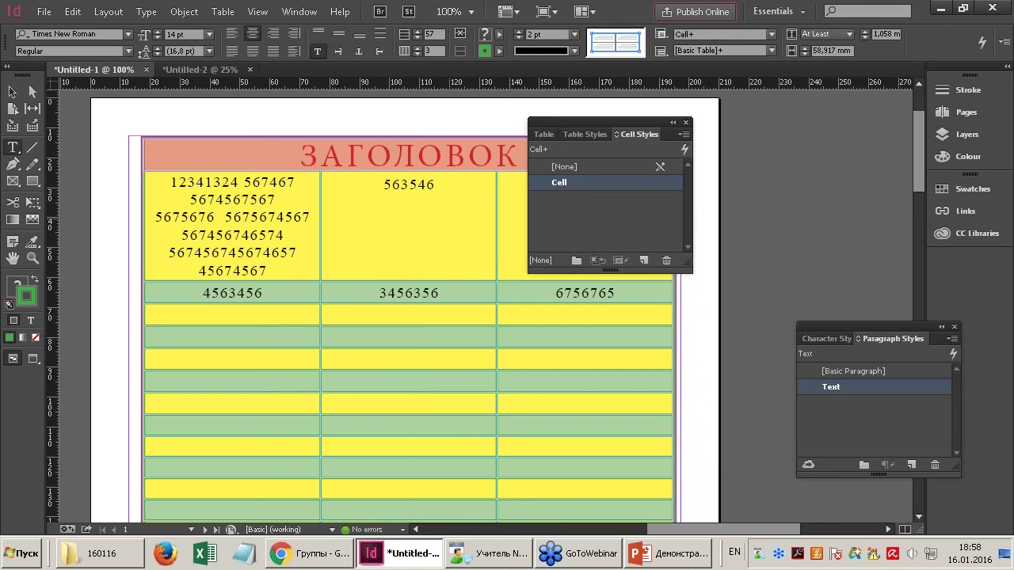
Select the entire table, including the heading row.
drag(552, 121, 673, 92)
key(ctrl+minus)
key(ctrl+minus)
key(alt)
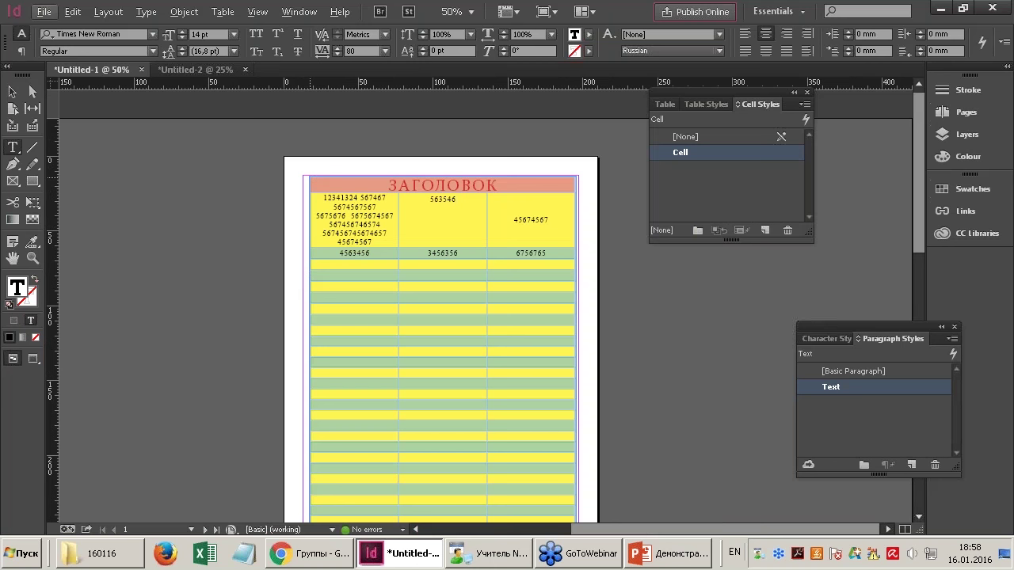
key(ctrl+alt+a)
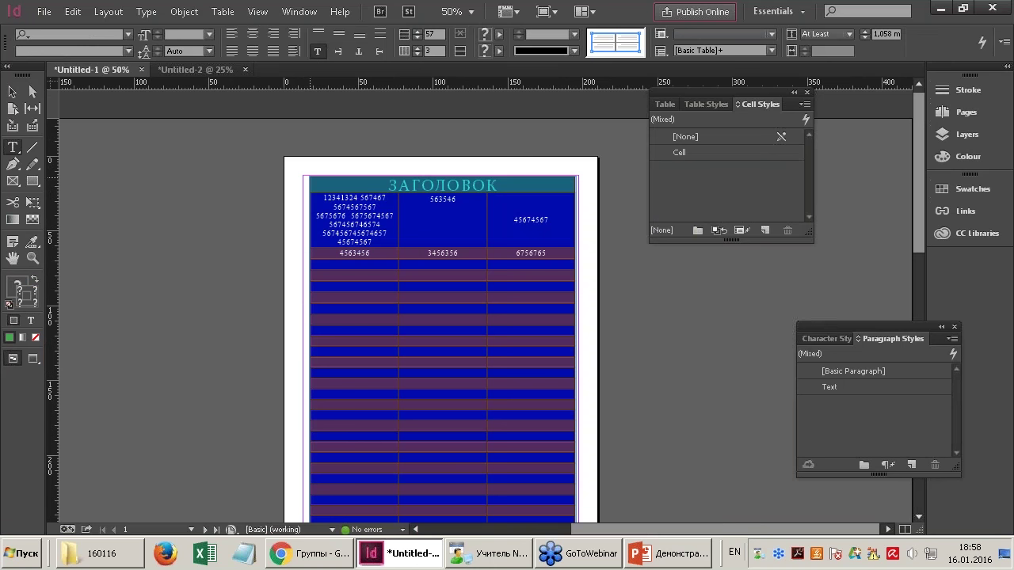
Review the table's setup options and its alternating row fill settings.
click(231, 15)
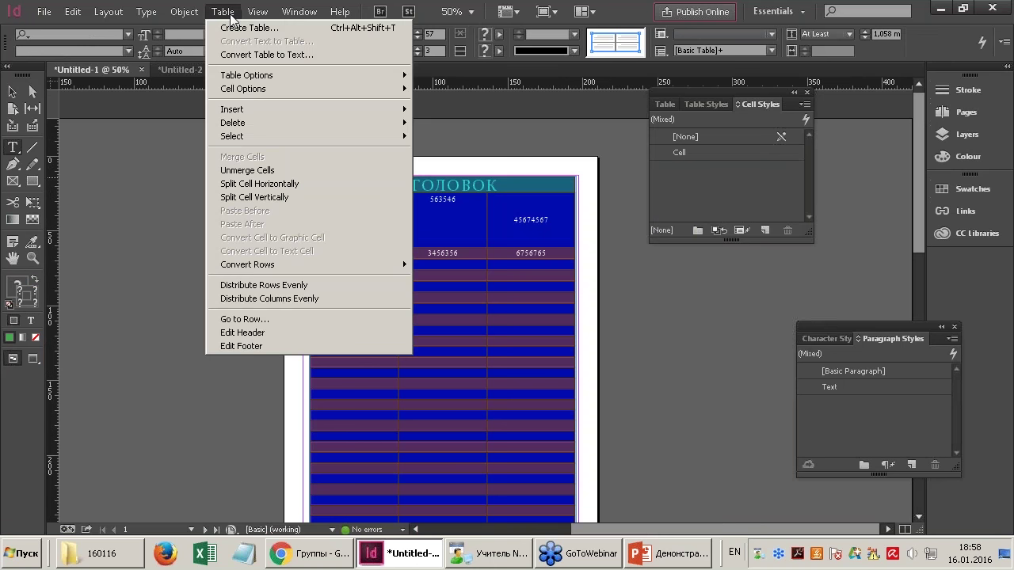
mouse_move(247, 78)
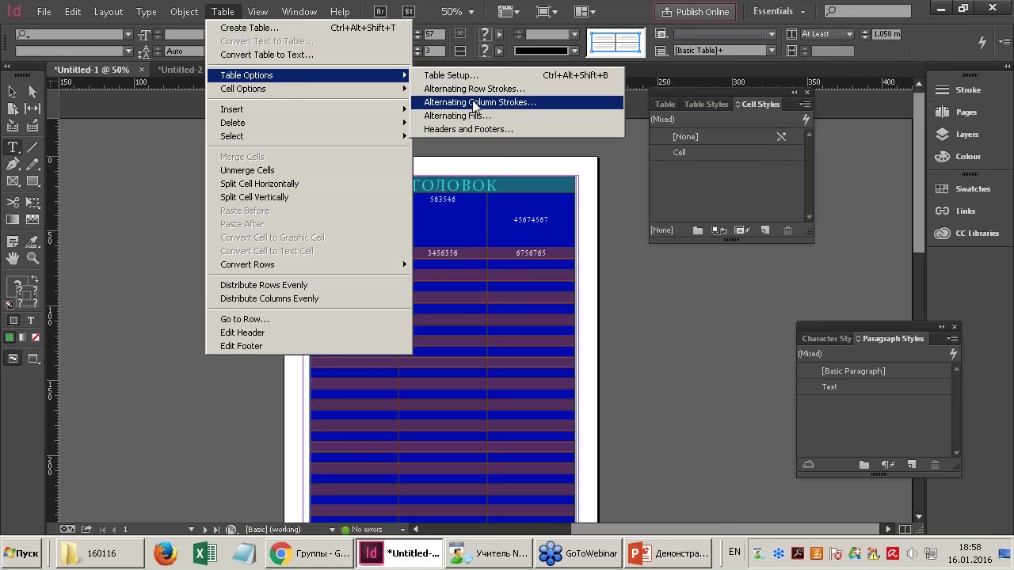
click(464, 76)
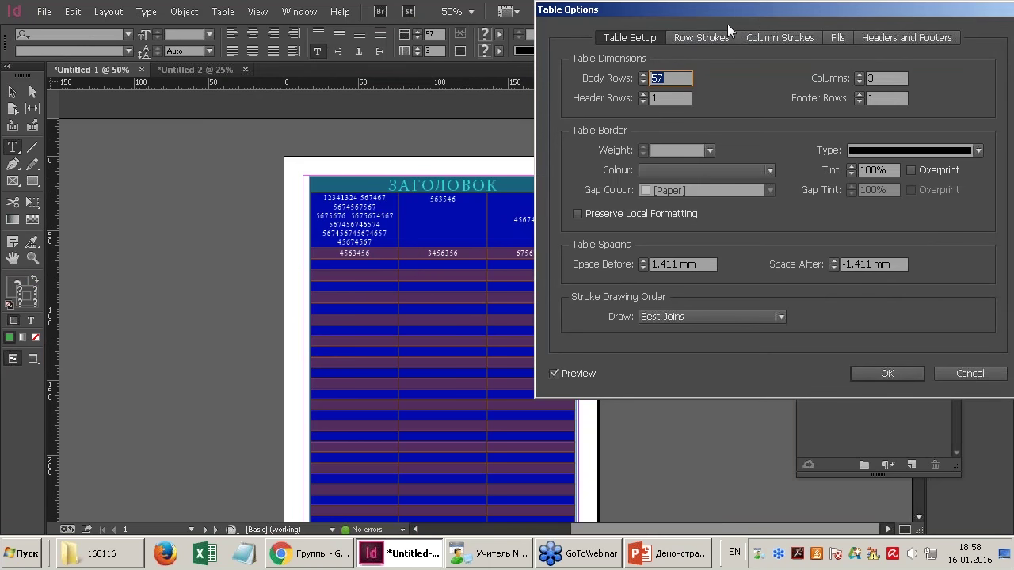
click(837, 37)
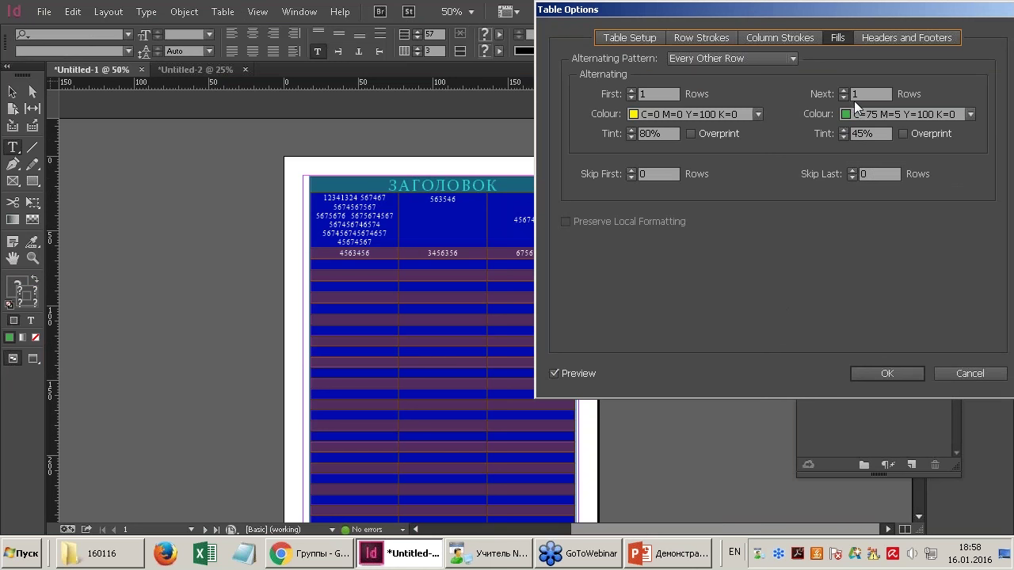
key(alt+shift)
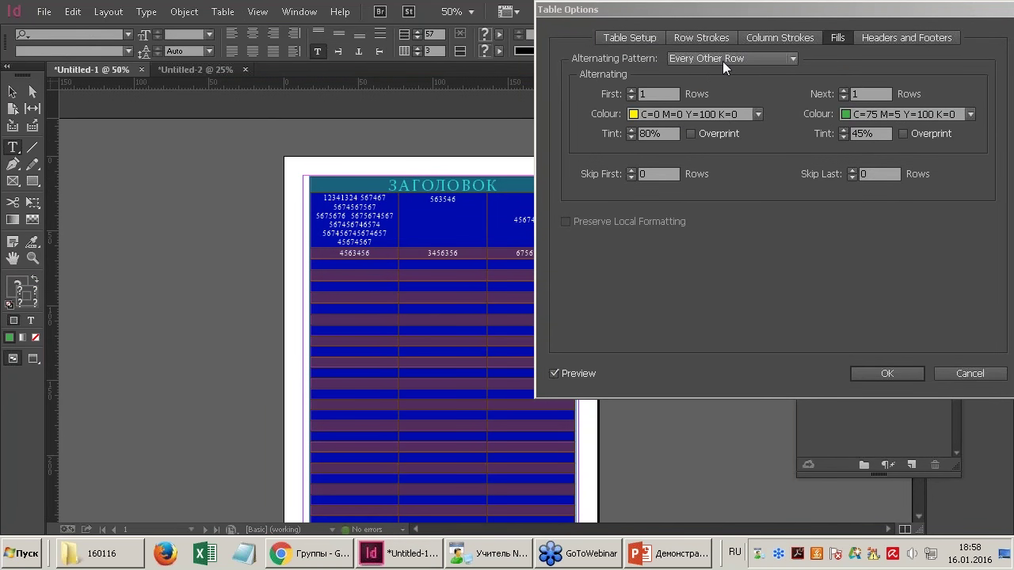
key(Return)
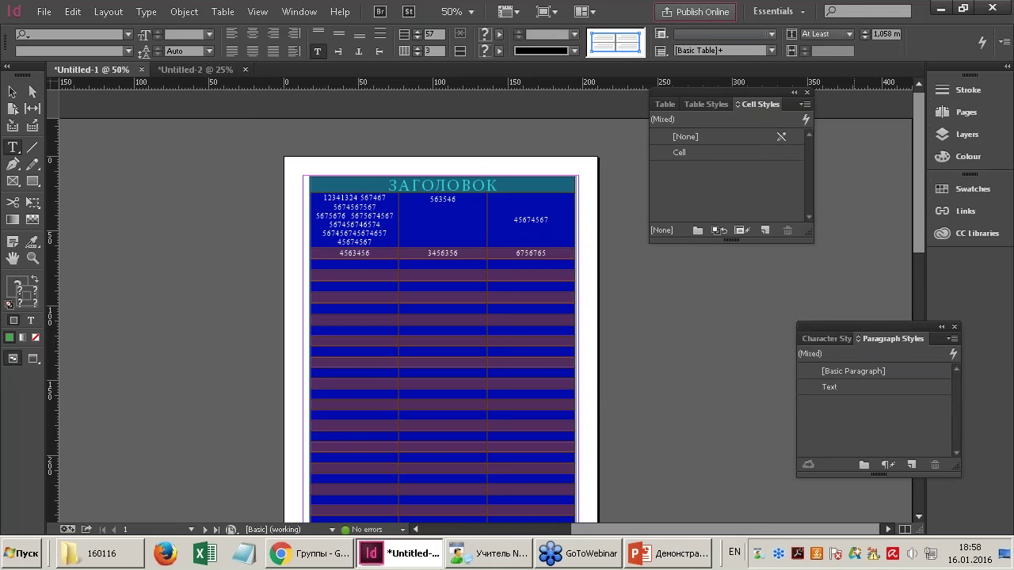
Display the table styles and start a new table style named Table.
drag(858, 325, 824, 318)
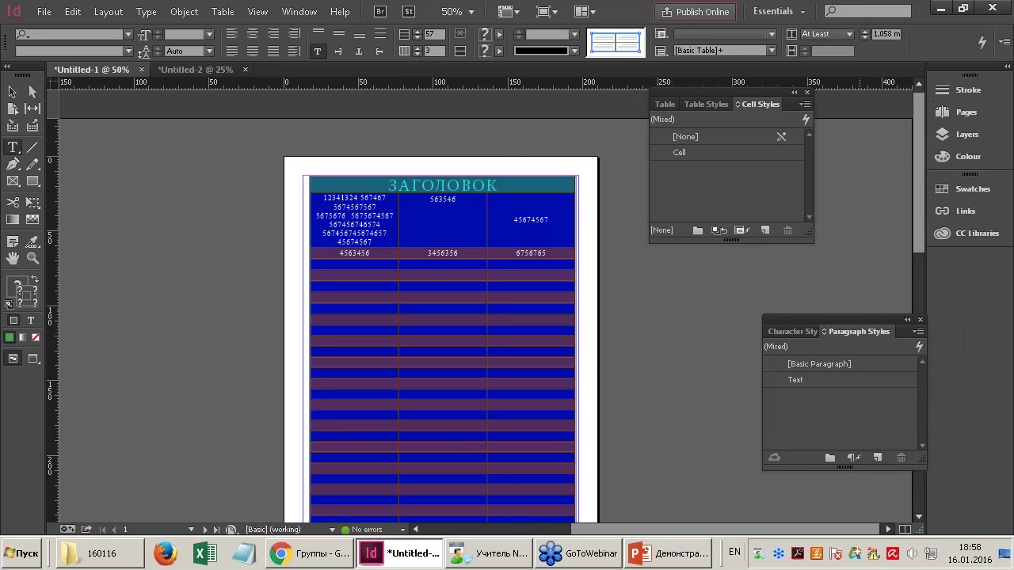
click(299, 11)
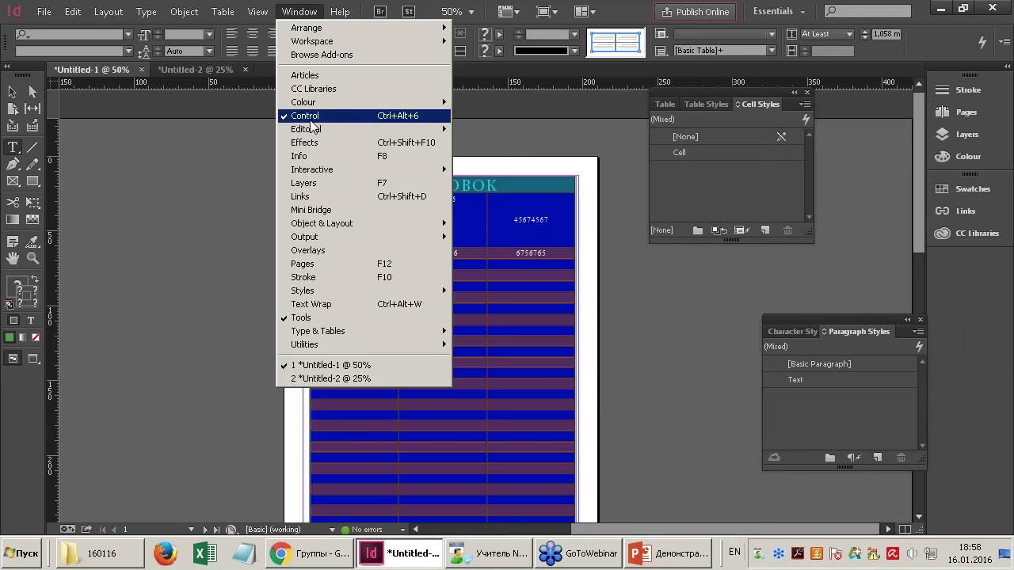
mouse_move(327, 290)
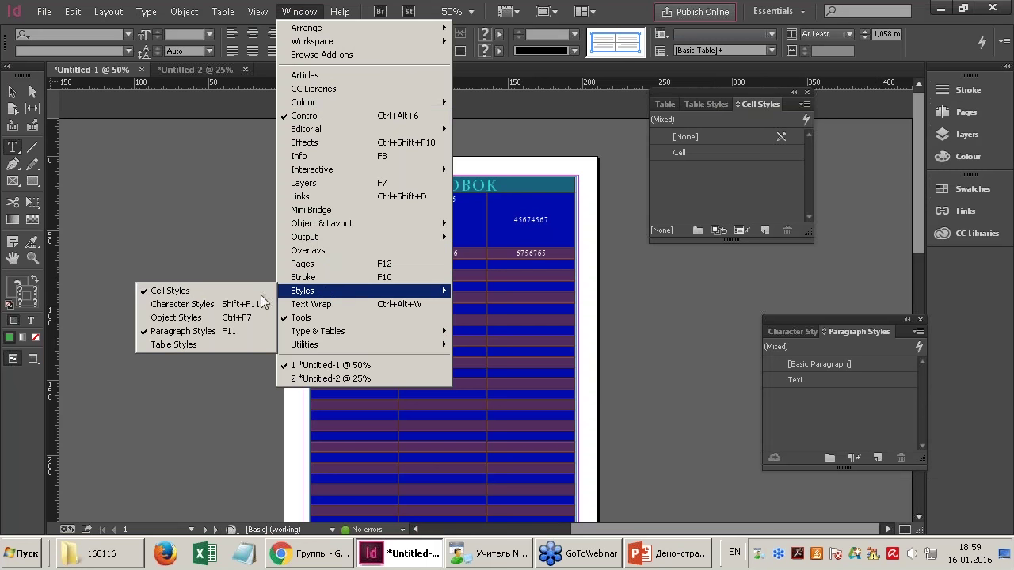
click(213, 348)
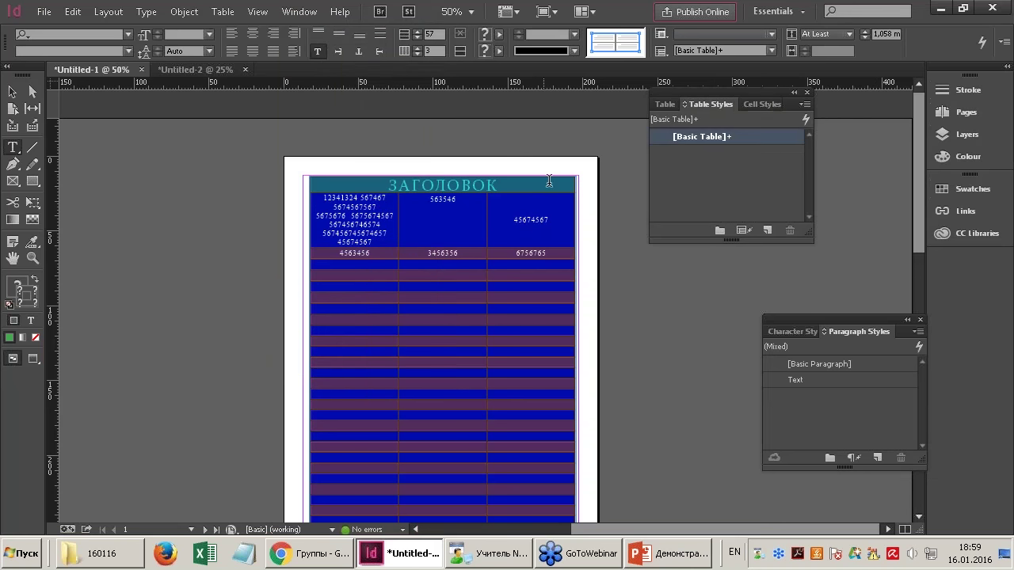
alt+click(769, 230)
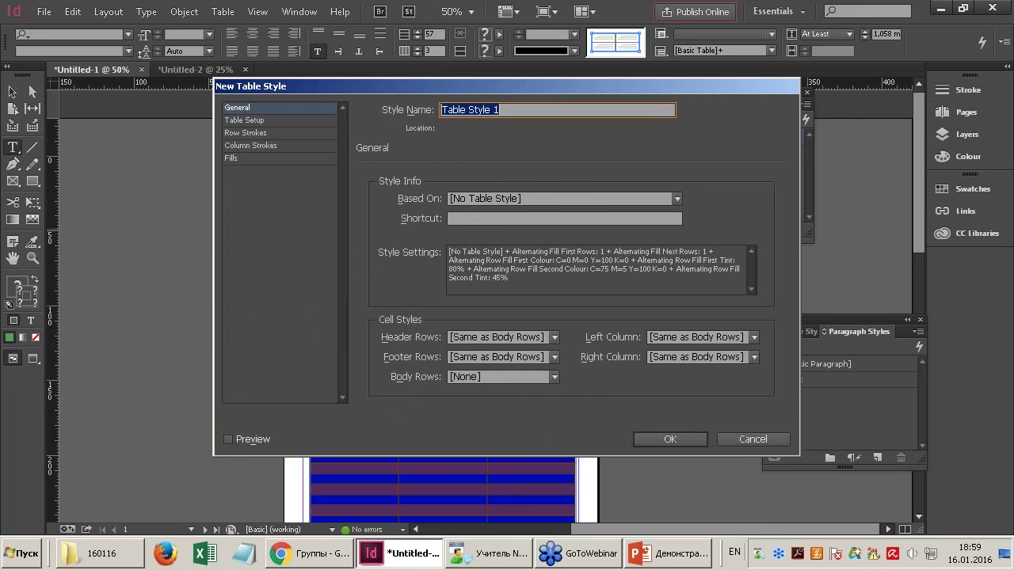
drag(466, 109, 532, 107)
key(BackSpace)
drag(480, 87, 453, 70)
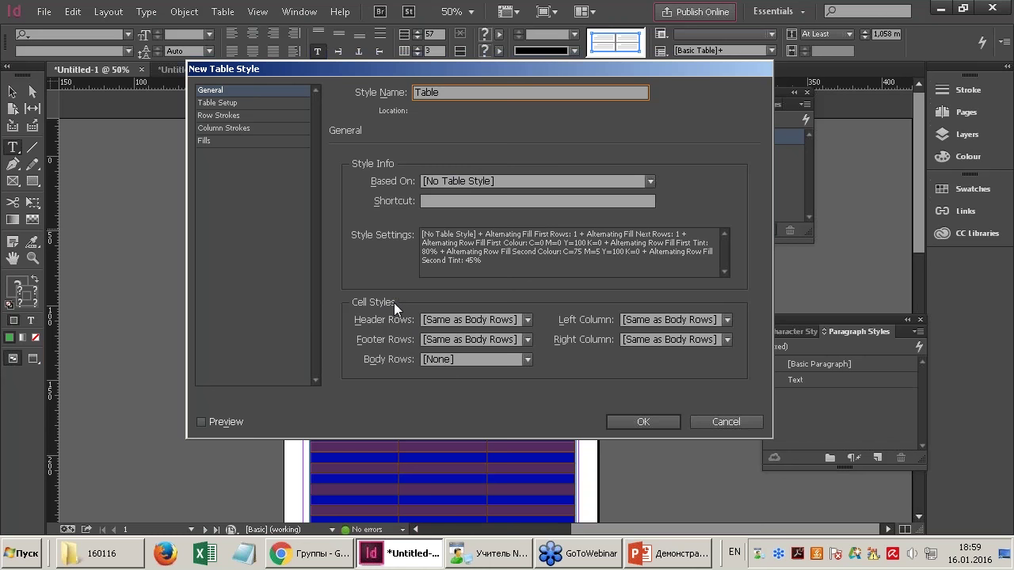
Assign the Cell style to the body rows of the new table style and save it.
click(436, 359)
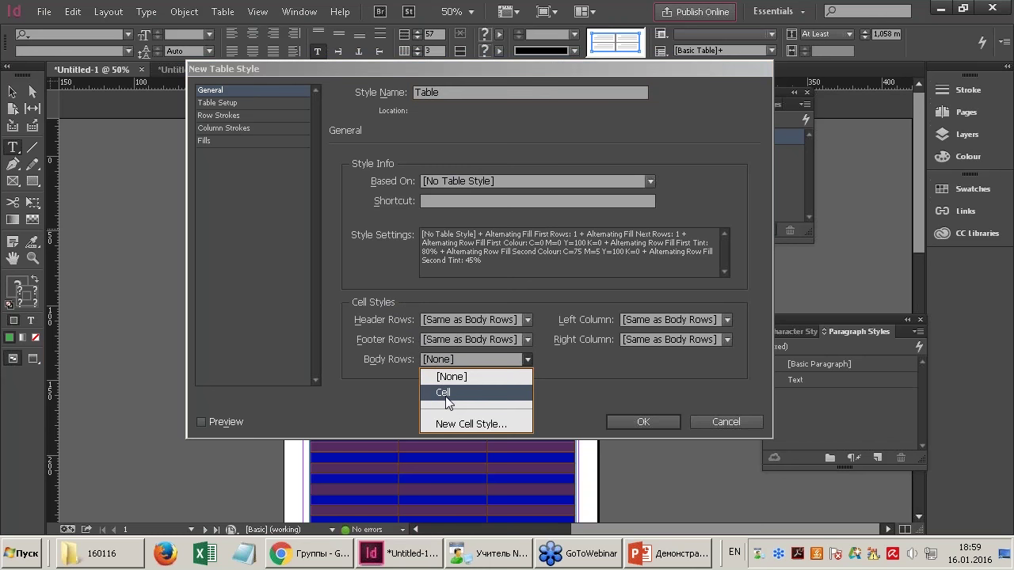
click(445, 396)
click(454, 318)
click(454, 315)
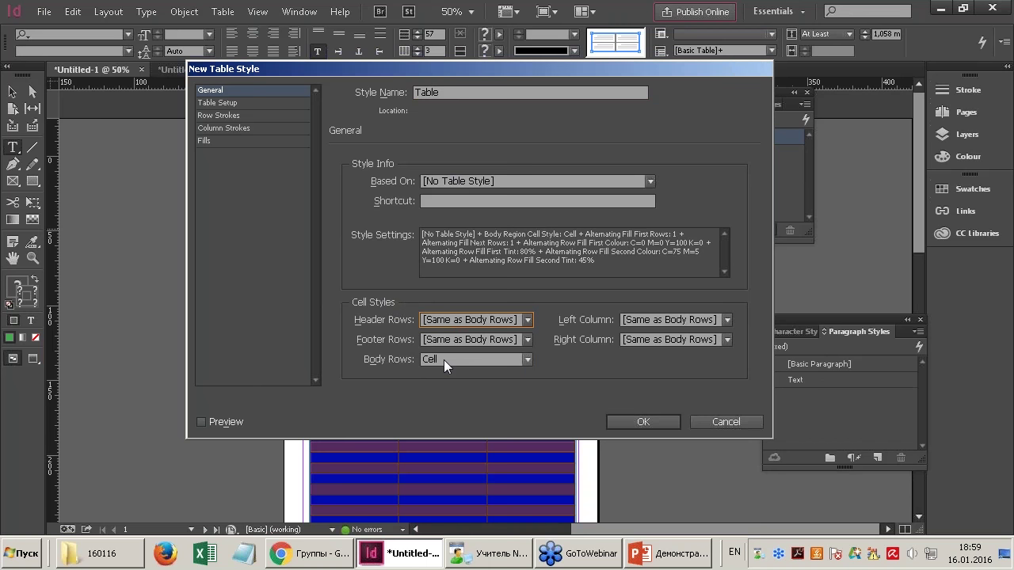
click(634, 421)
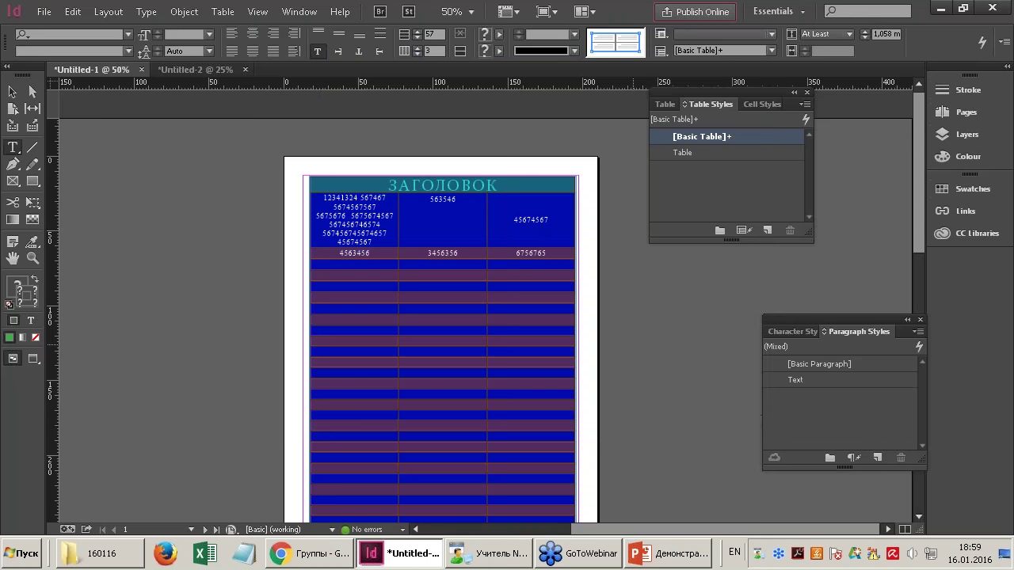
Apply the Table style to the entire selected table, including the heading row.
click(677, 153)
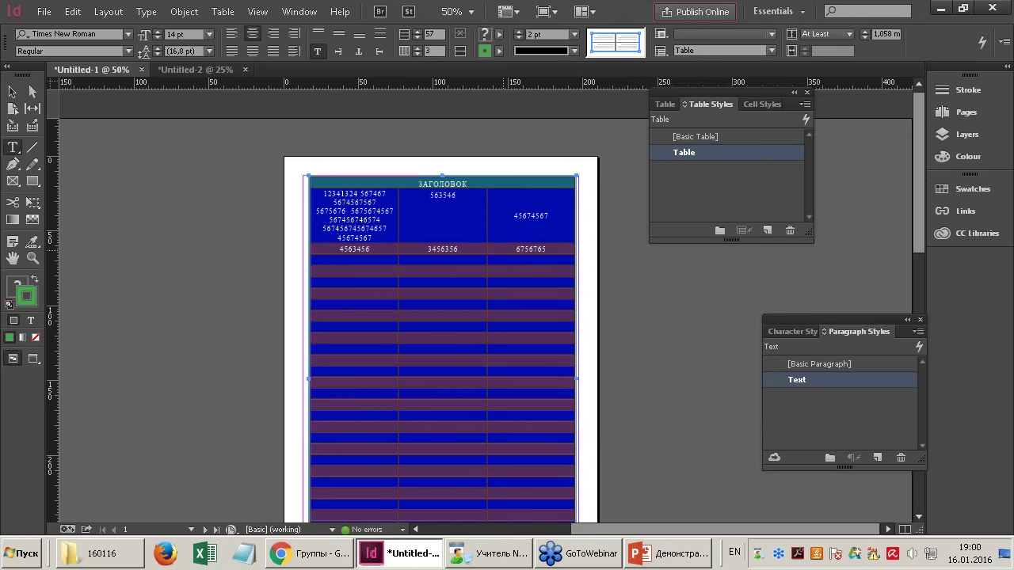
key(ctrl+z)
drag(356, 225, 536, 507)
click(678, 154)
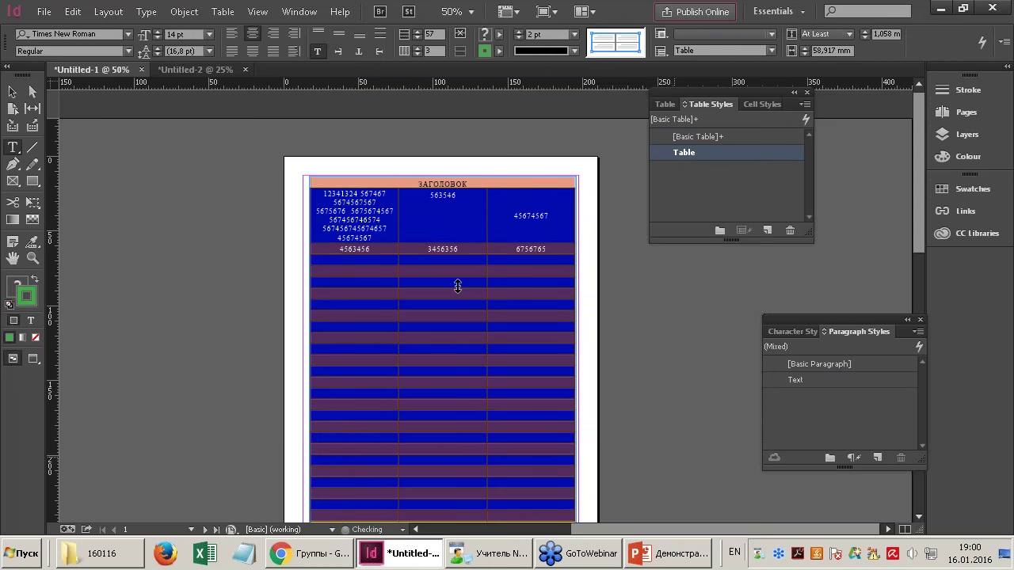
click(431, 212)
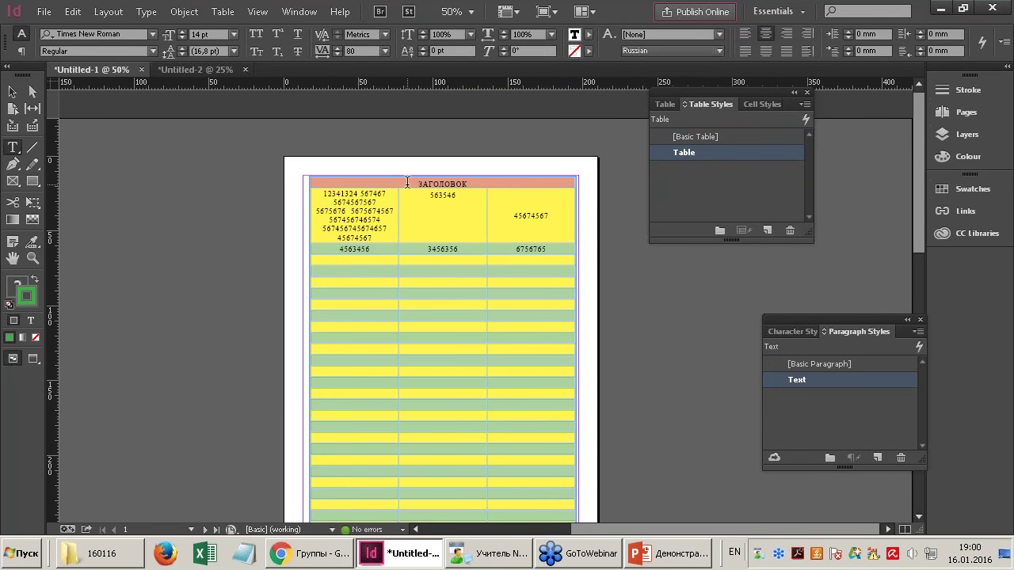
Select the heading row and increase the font size of its text.
click(497, 182)
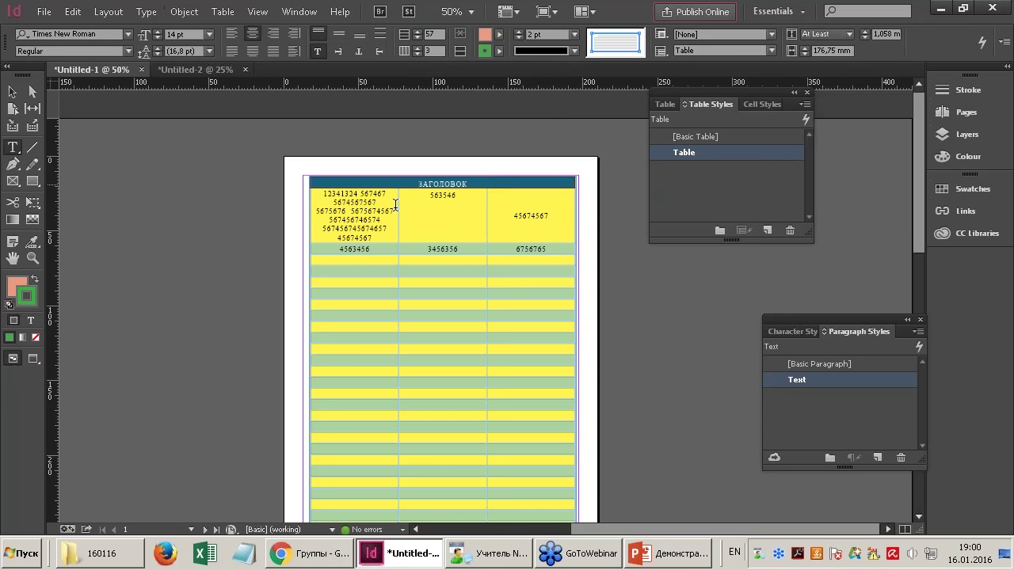
click(158, 32)
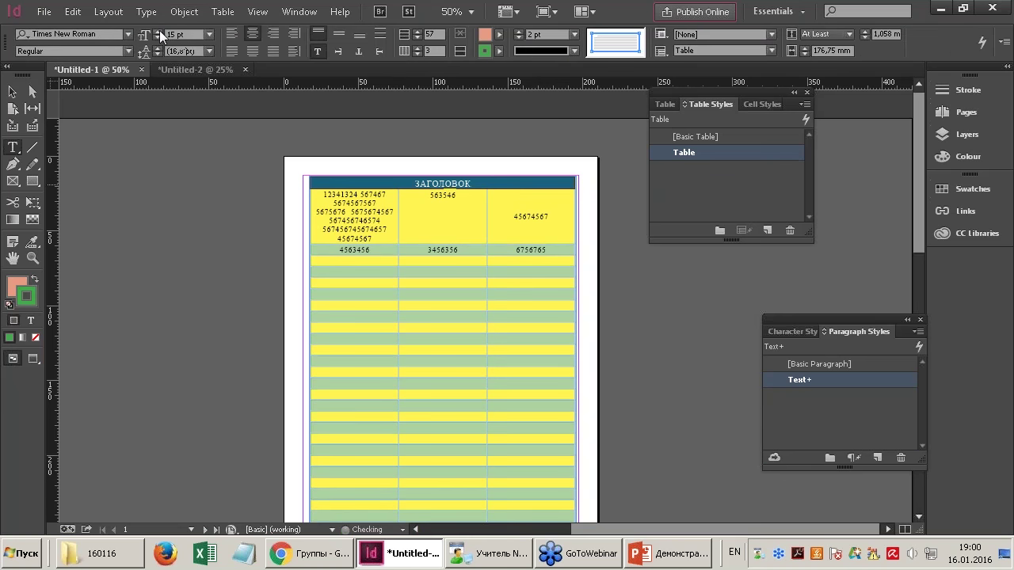
key(ctrl+z)
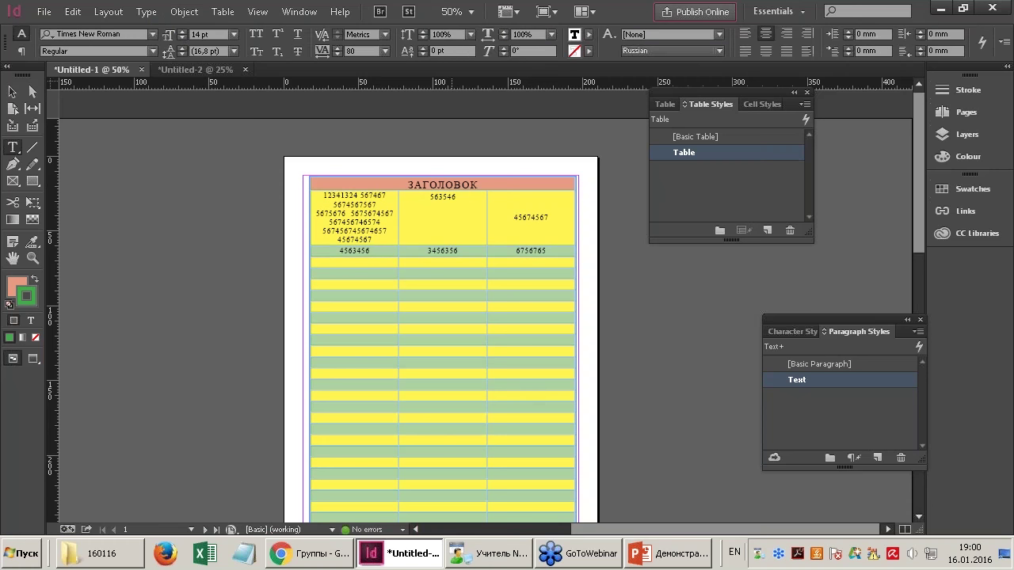
Draw a text frame on the empty page 3 and insert a table with 12 body rows, 3 columns and no header or footer rows.
key(ctrl+minus)
scroll(577, 459, down, 4)
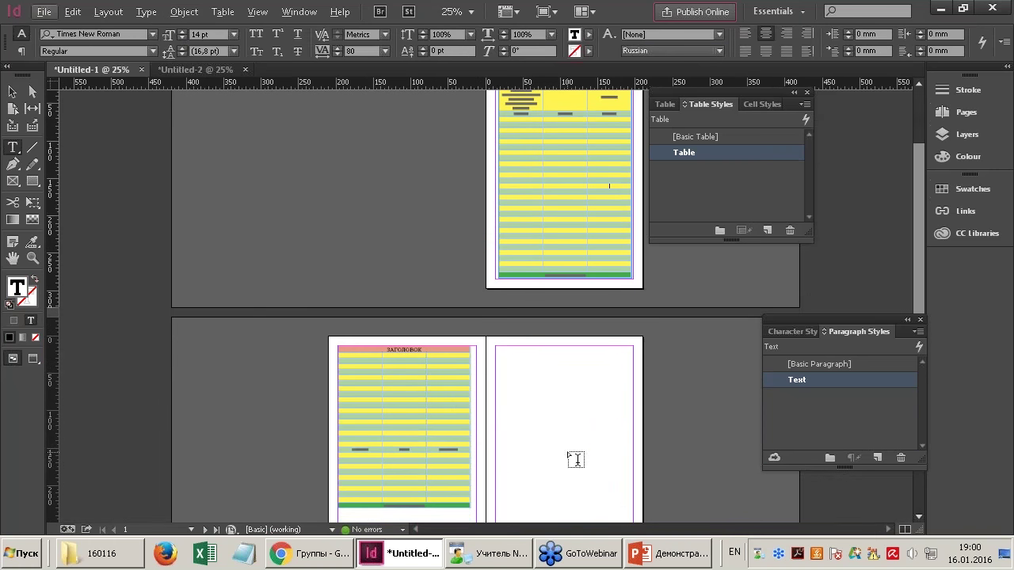
drag(503, 273, 623, 404)
click(222, 12)
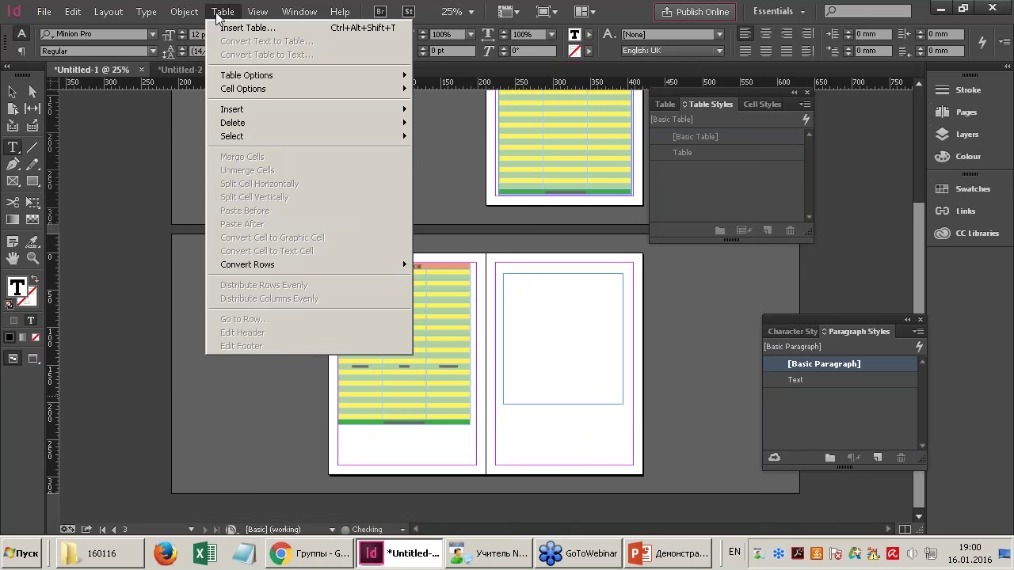
click(217, 26)
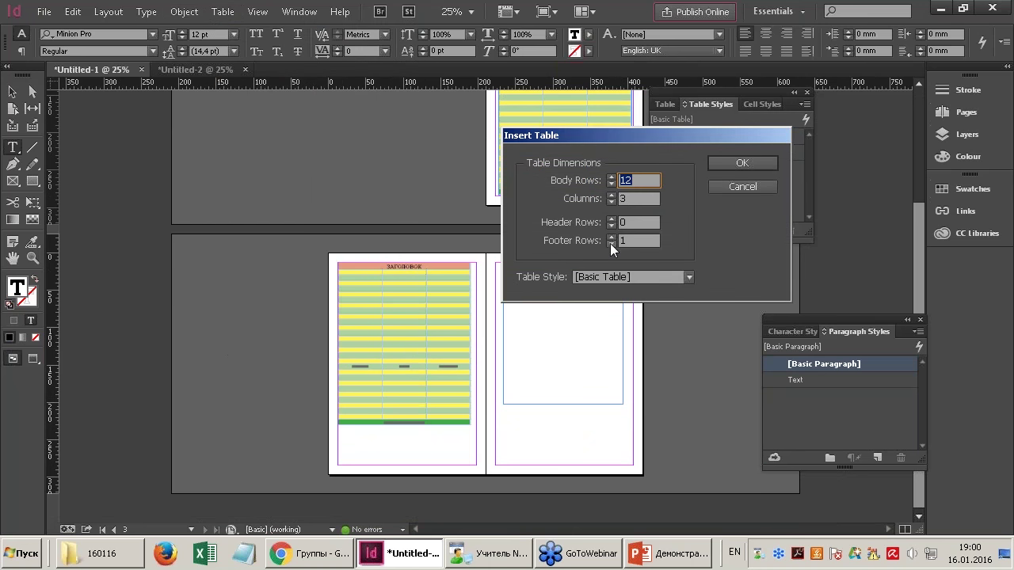
click(733, 162)
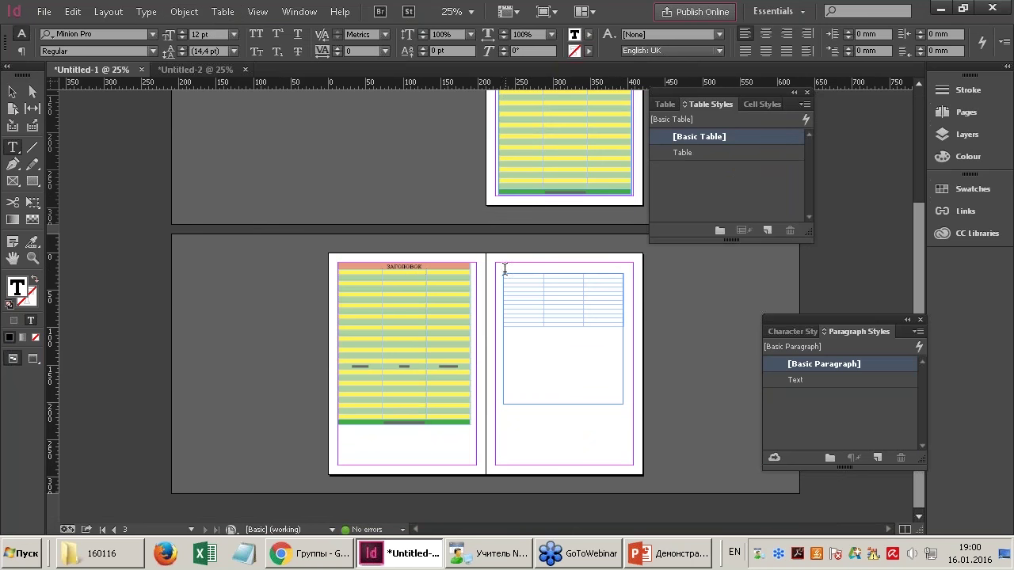
Apply the Table table style and the Cell cell style to the whole new table on page 3.
key(ctrl+alt+a)
click(690, 155)
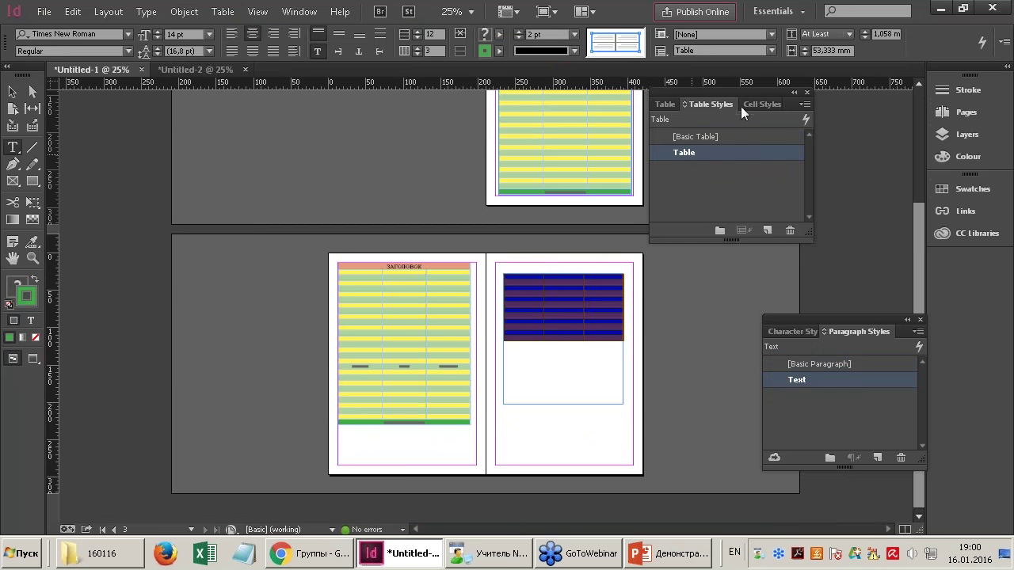
click(756, 105)
click(704, 155)
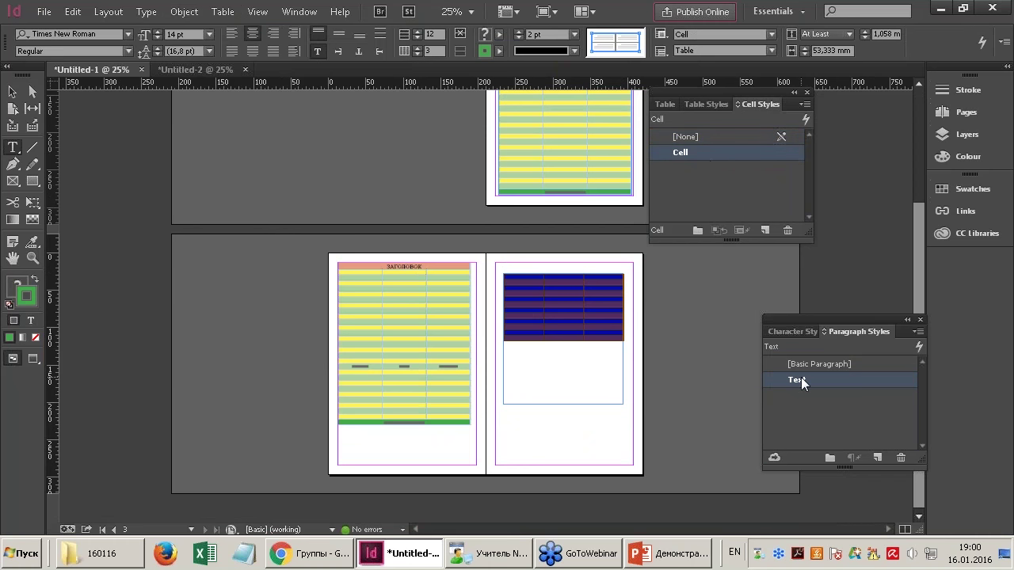
key(ctrl+1)
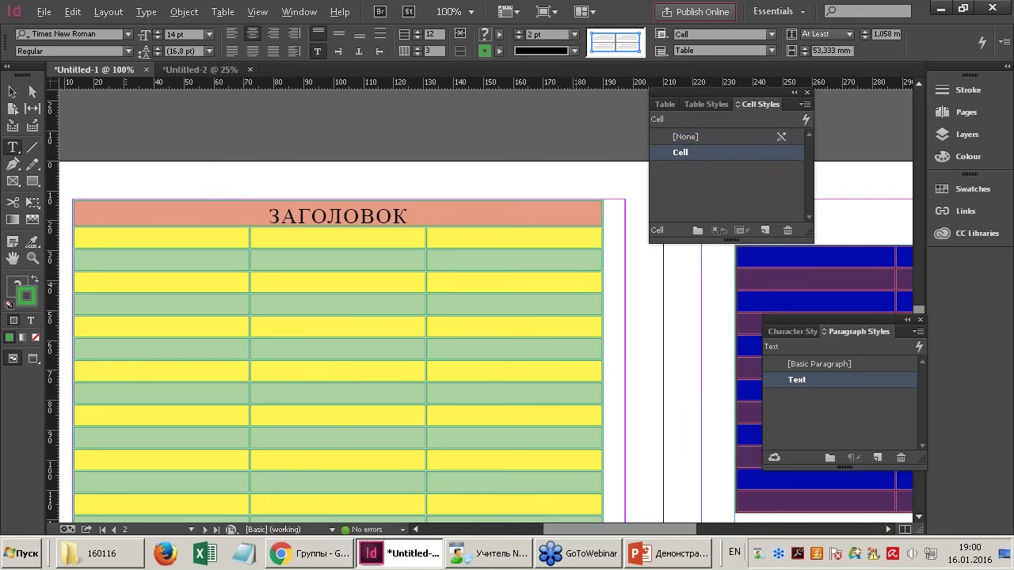
key(Escape)
key(shift+Page_Down)
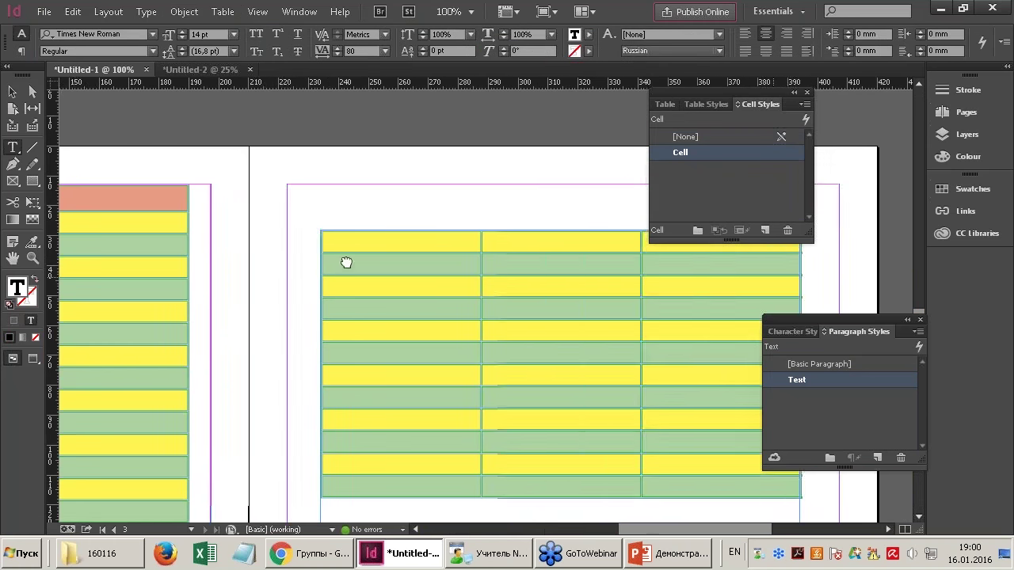
text(ertert)
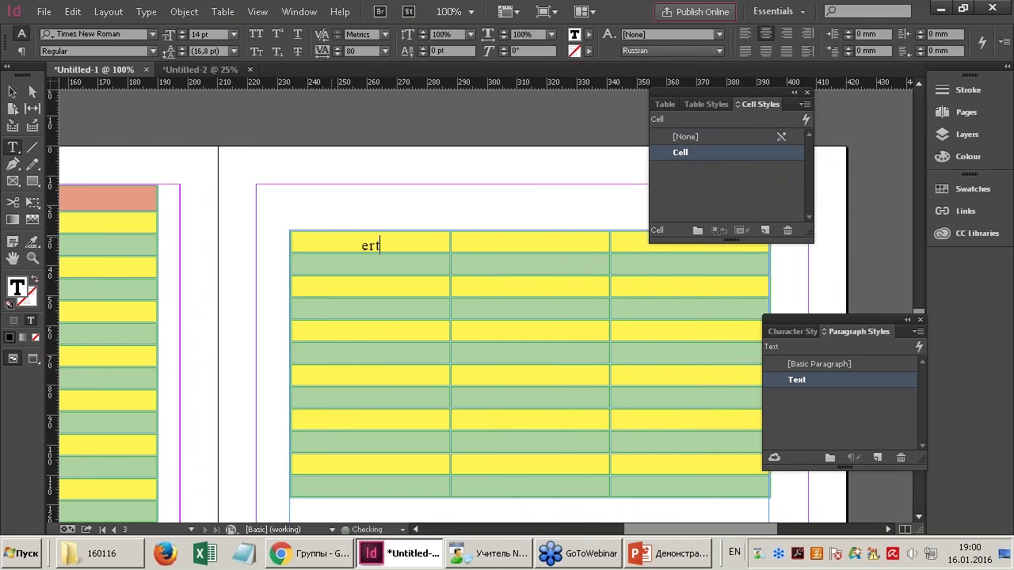
key(Tab)
text(345234543)
key(Tab)
text(w456456)
key(Tab)
text(w456456456)
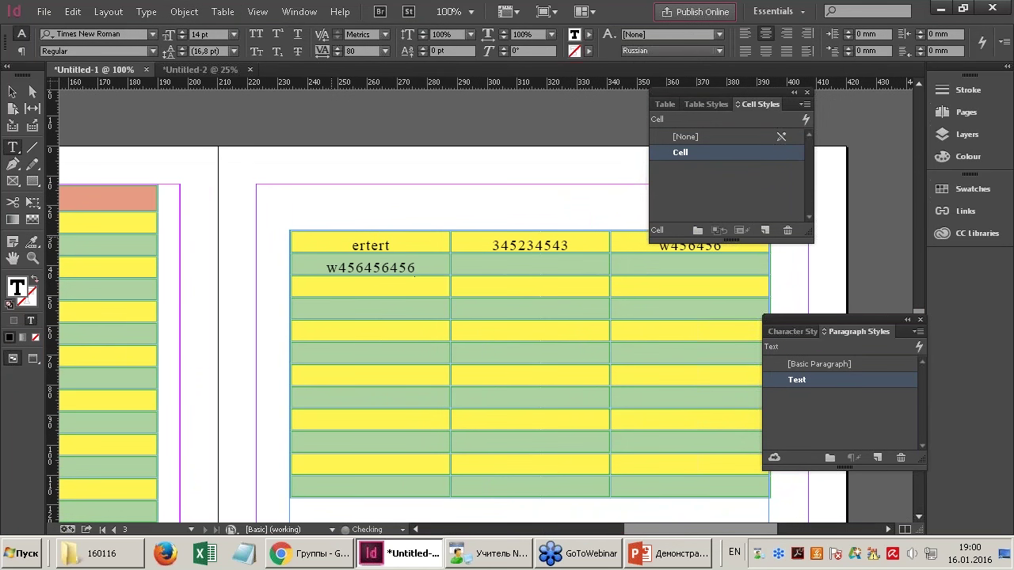
key(Tab)
text(24562456546)
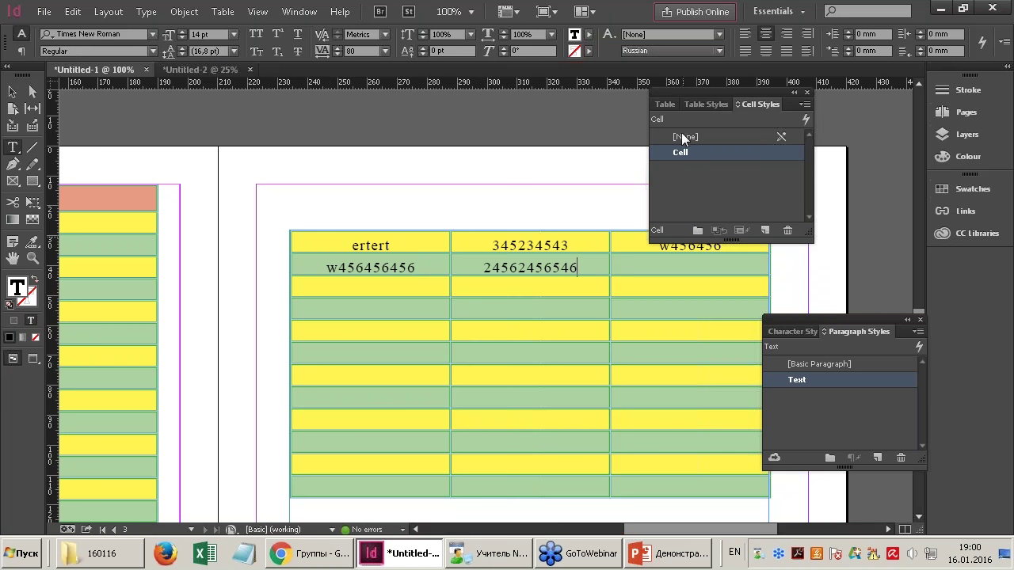
Review the text options of the current cell, including its insets, and leave them without saving.
click(226, 14)
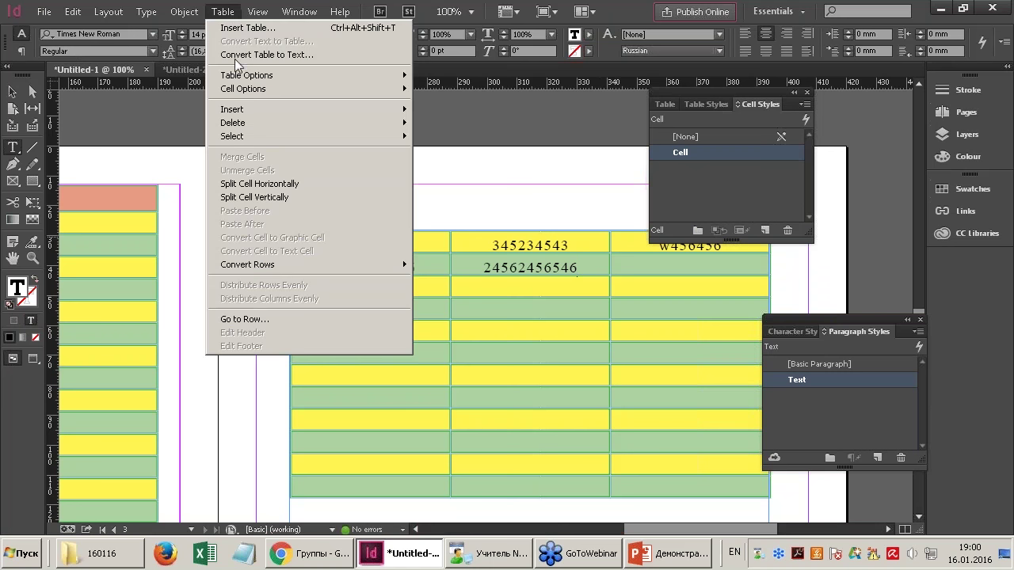
mouse_move(247, 89)
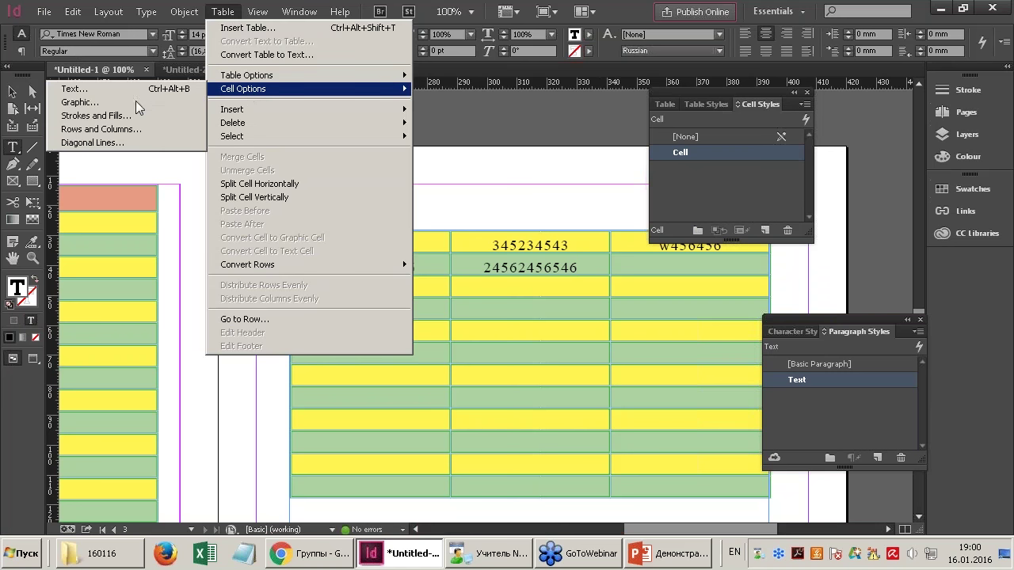
click(141, 93)
click(561, 167)
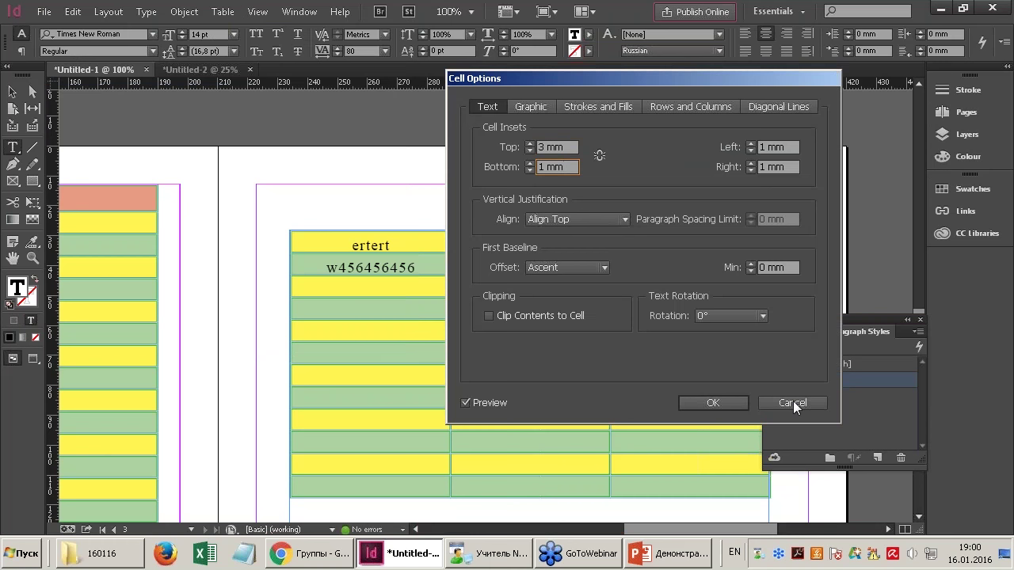
click(791, 402)
scroll(408, 272, down, 2)
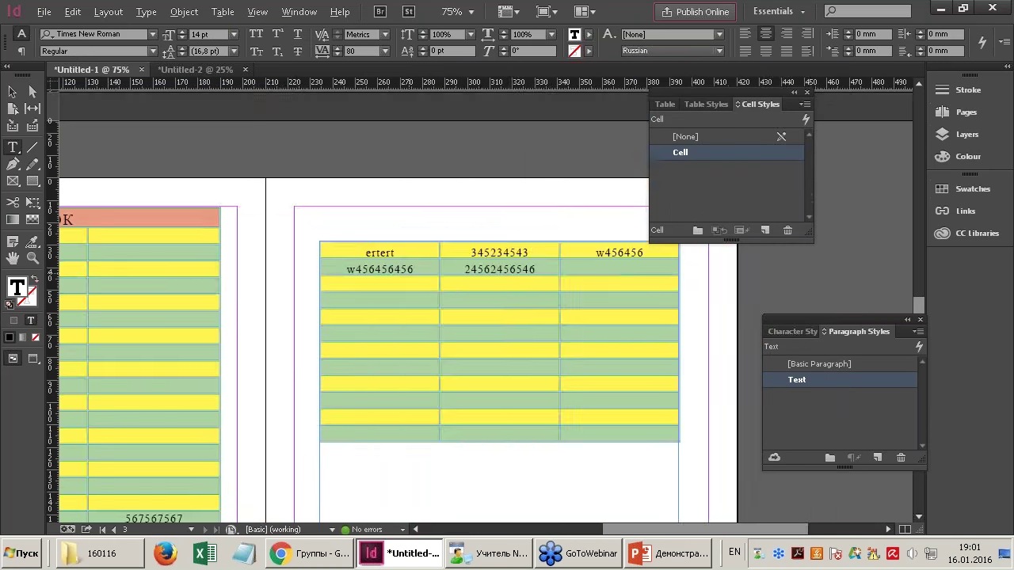
scroll(408, 272, down, 10)
scroll(442, 309, up, 8)
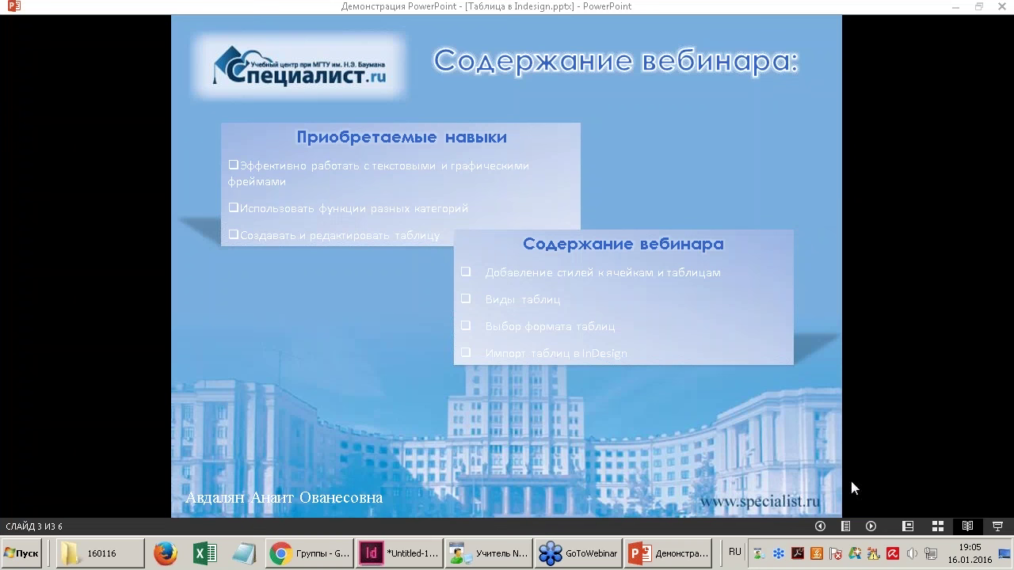
click(868, 528)
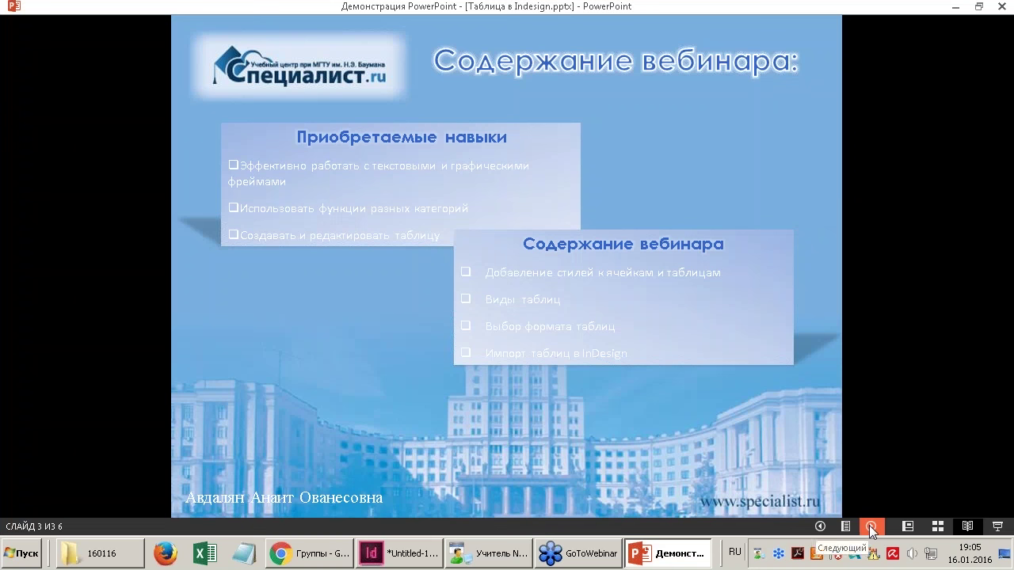
click(870, 527)
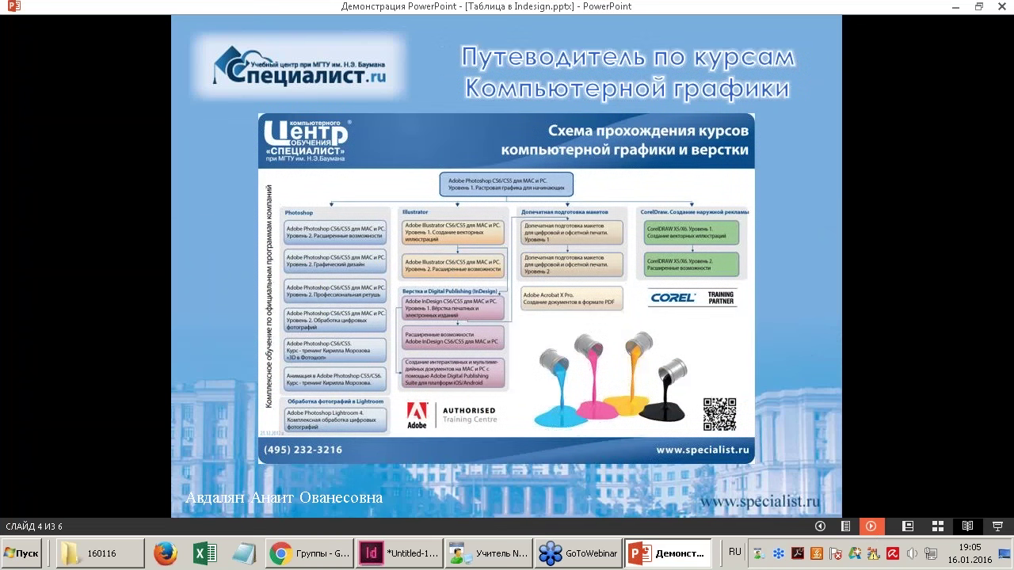
click(355, 340)
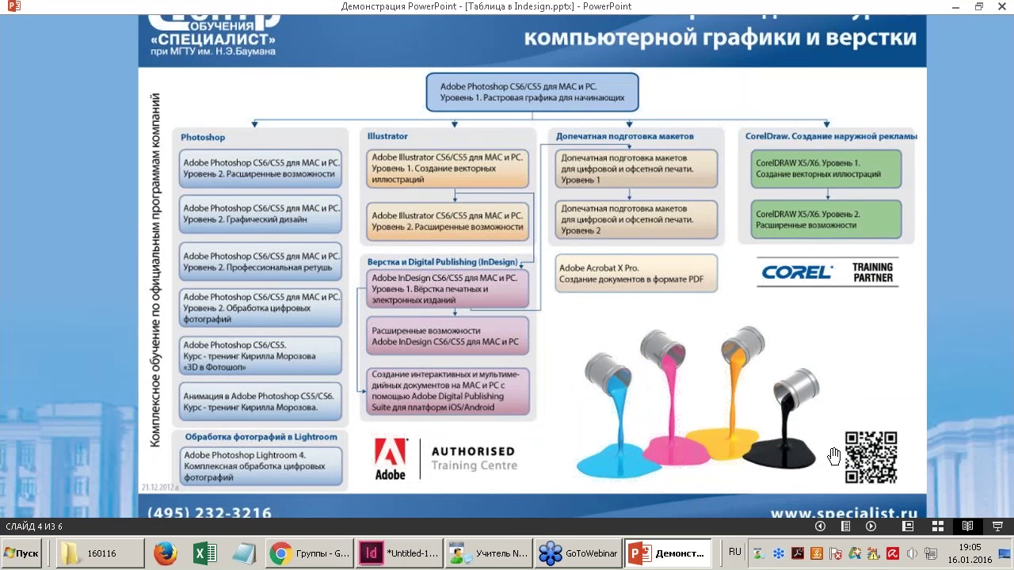
click(619, 440)
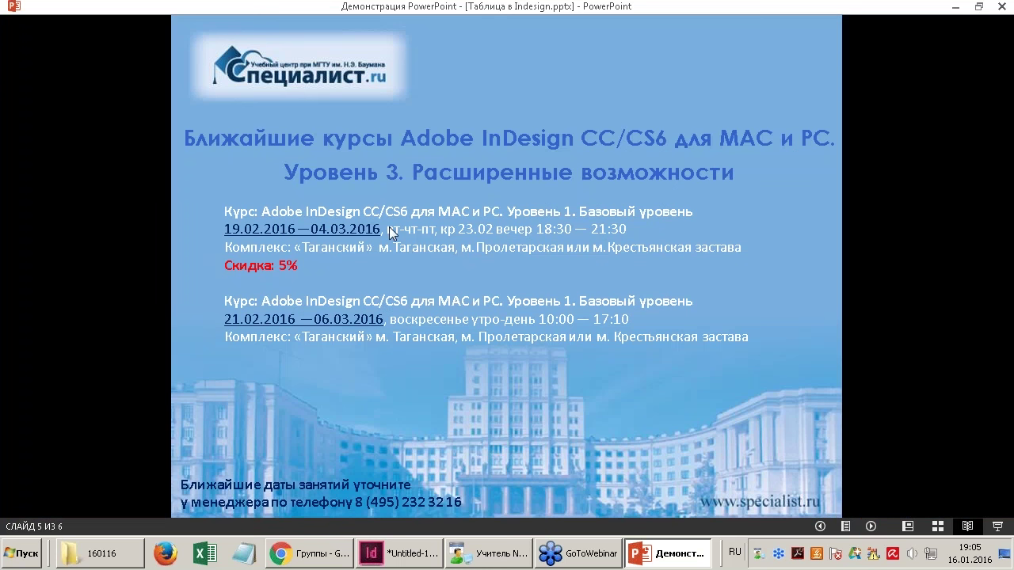
Review the slides with the computer graphics course guide and upcoming InDesign courses, ending on the closing questions slide.
key(Left)
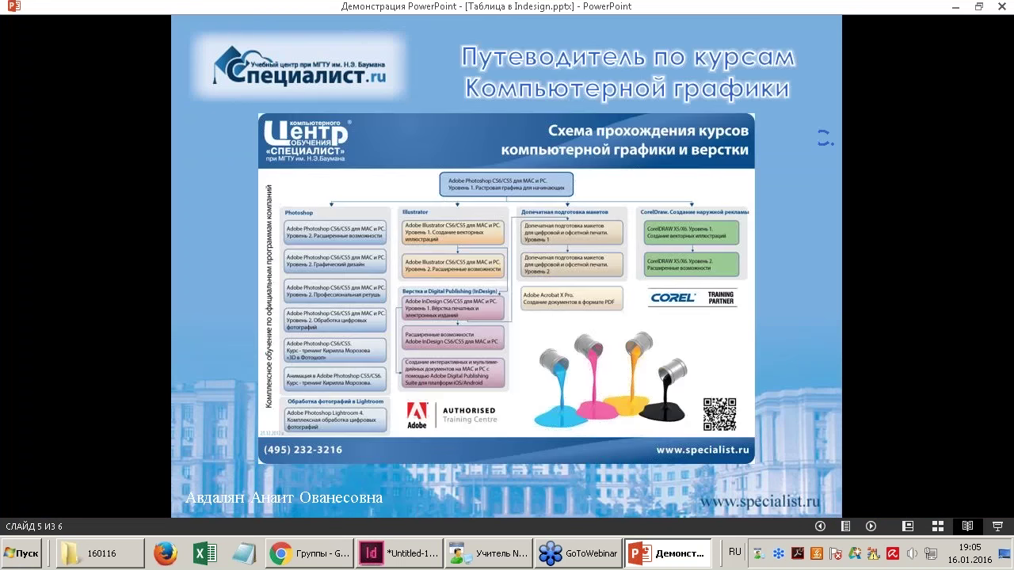
key(Right)
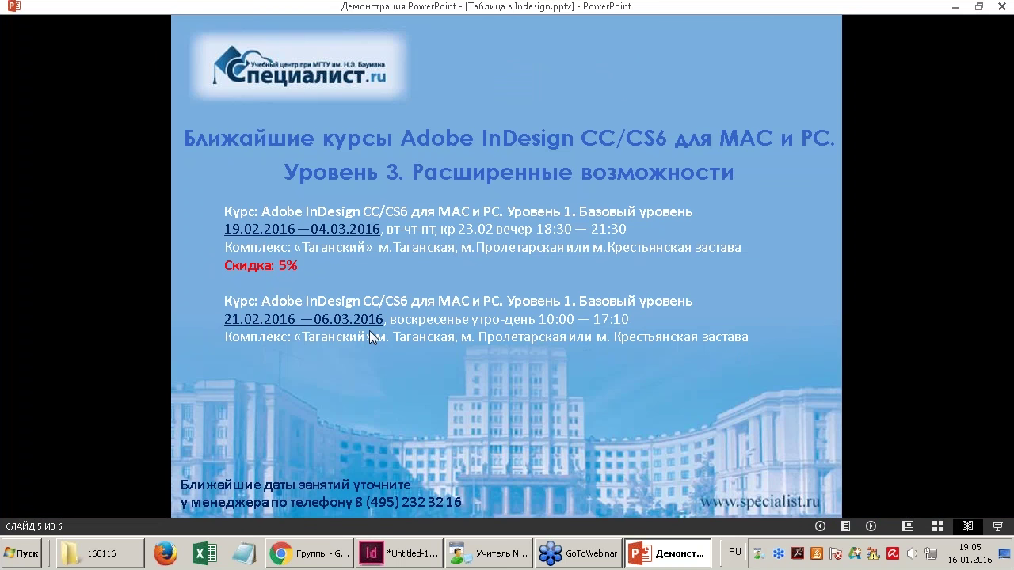
key(Right)
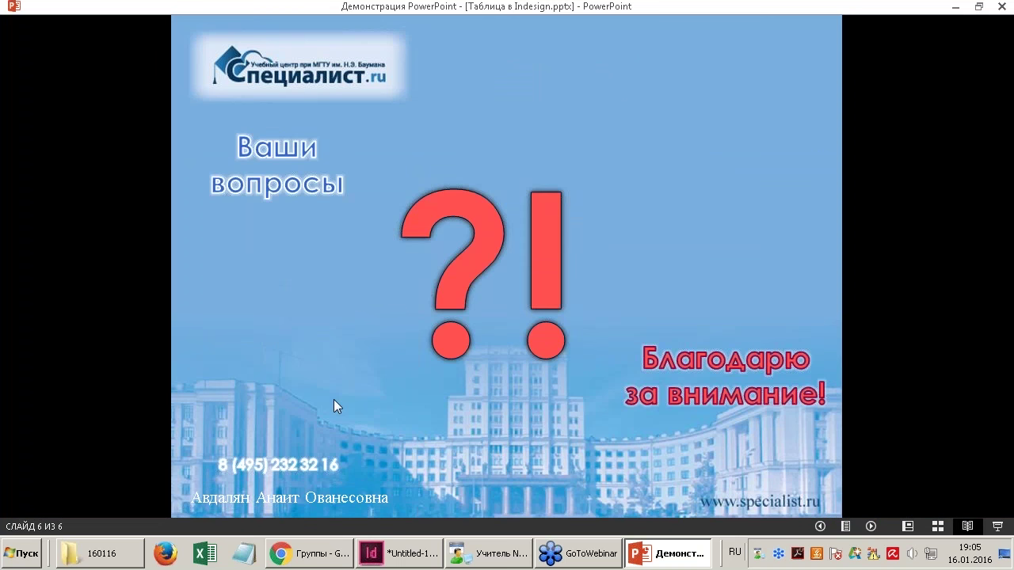
Switch to Chrome and open the Adobe courses page on specialist.ru, continuing to its InDesign CC/CS6 course listing.
click(309, 558)
click(238, 10)
click(380, 10)
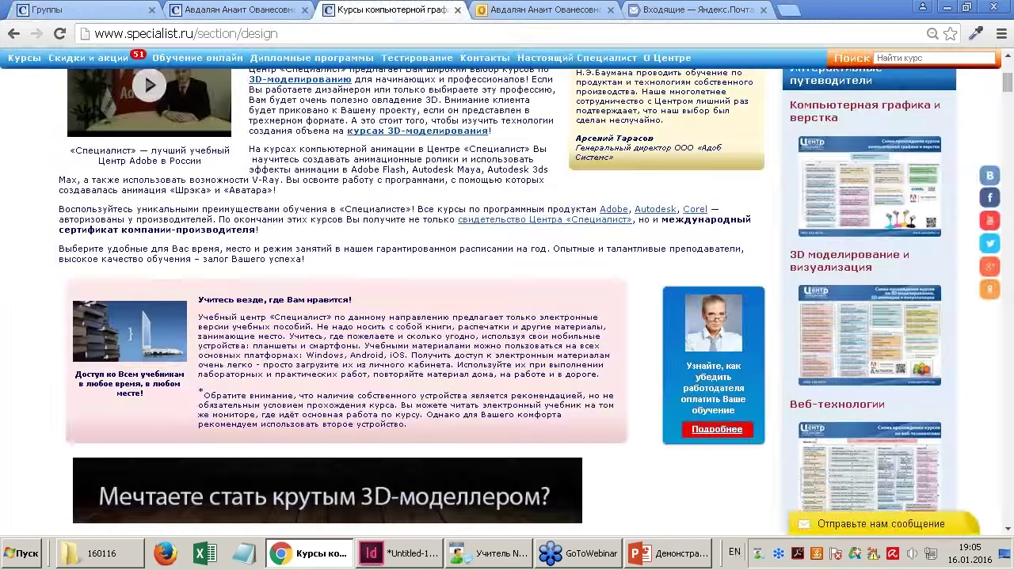
click(613, 209)
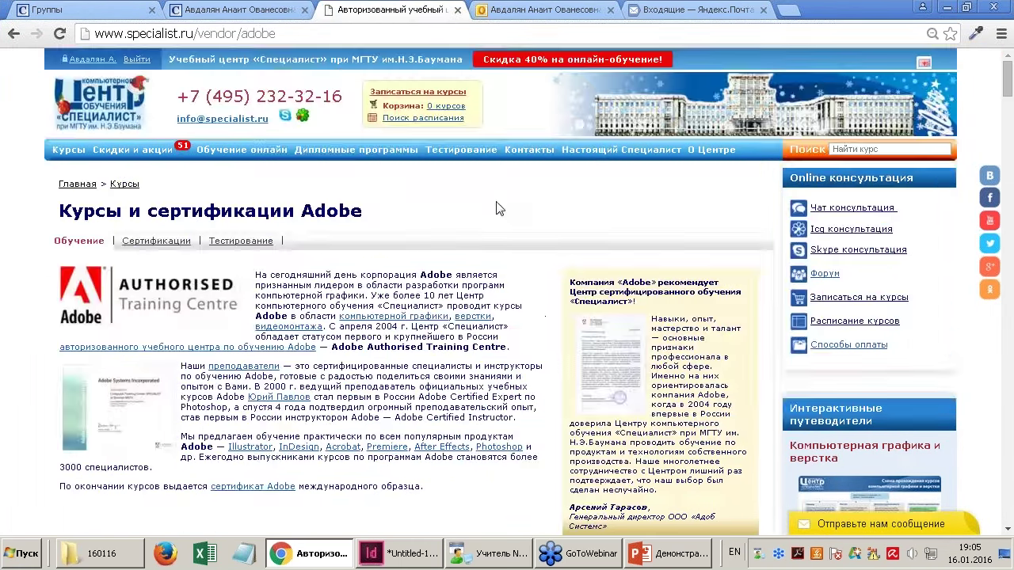
scroll(498, 207, down, 2)
click(299, 266)
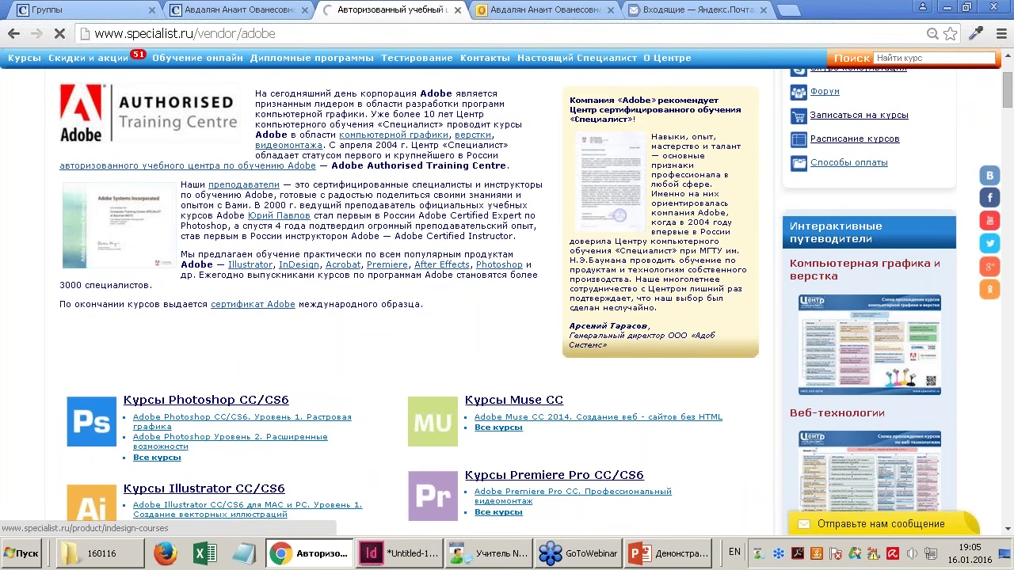
Open the announced Adobe InDesign CC/CS6 Level 1, Level 2 and Level 3 course pages, with Levels 1 and 2 in separate tabs.
scroll(412, 285, down, 3)
scroll(412, 285, down, 2)
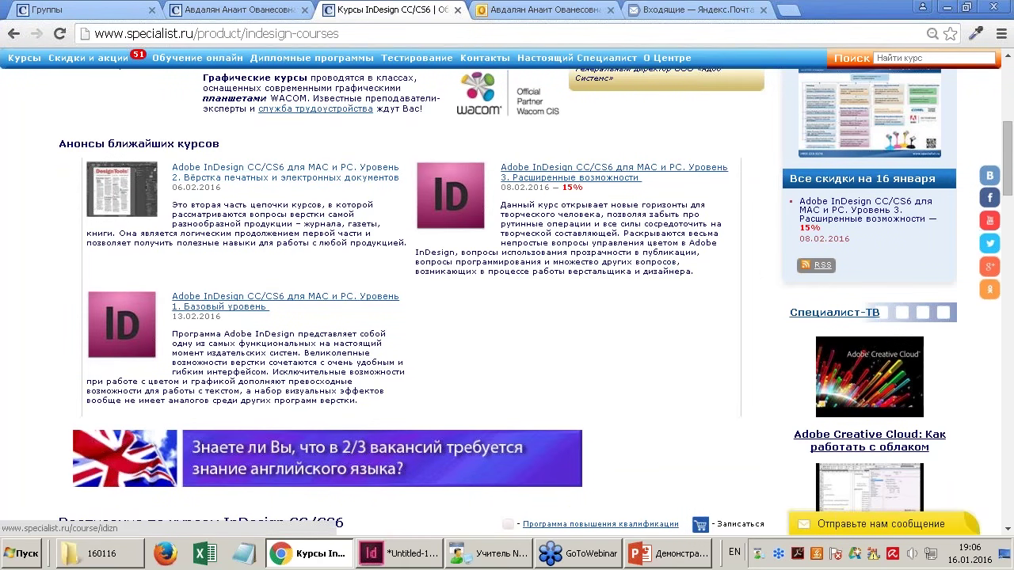
middle_click(255, 298)
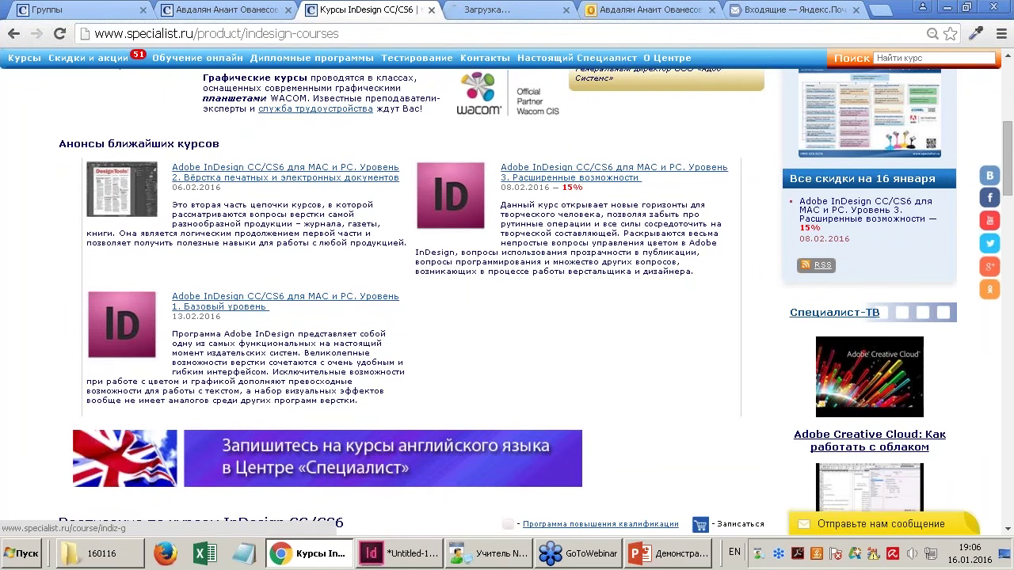
middle_click(260, 179)
click(555, 9)
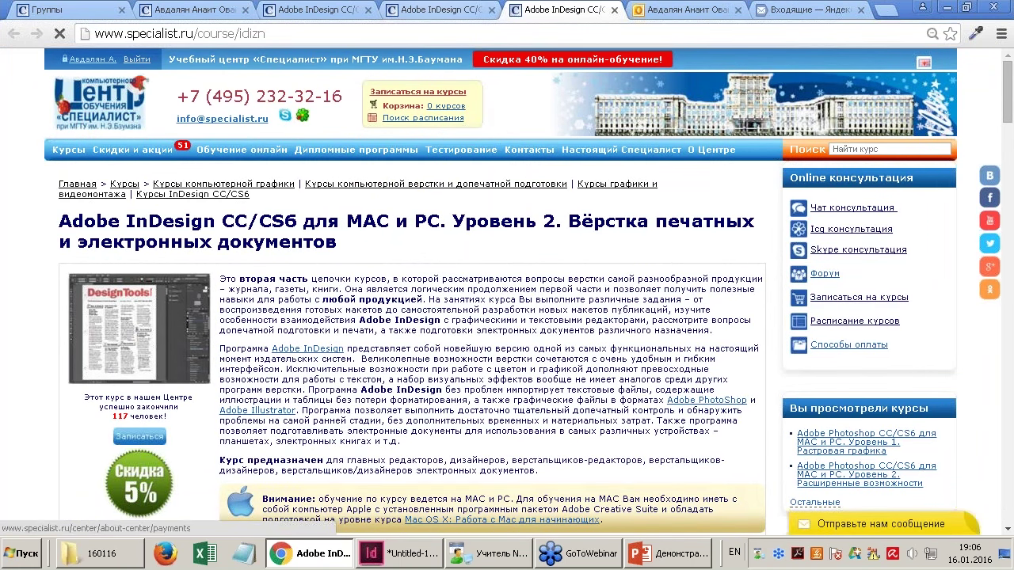
Examine the InDesign Level 1 course page, including its description, programme modules and schedule of upcoming groups.
click(439, 9)
scroll(412, 316, down, 20)
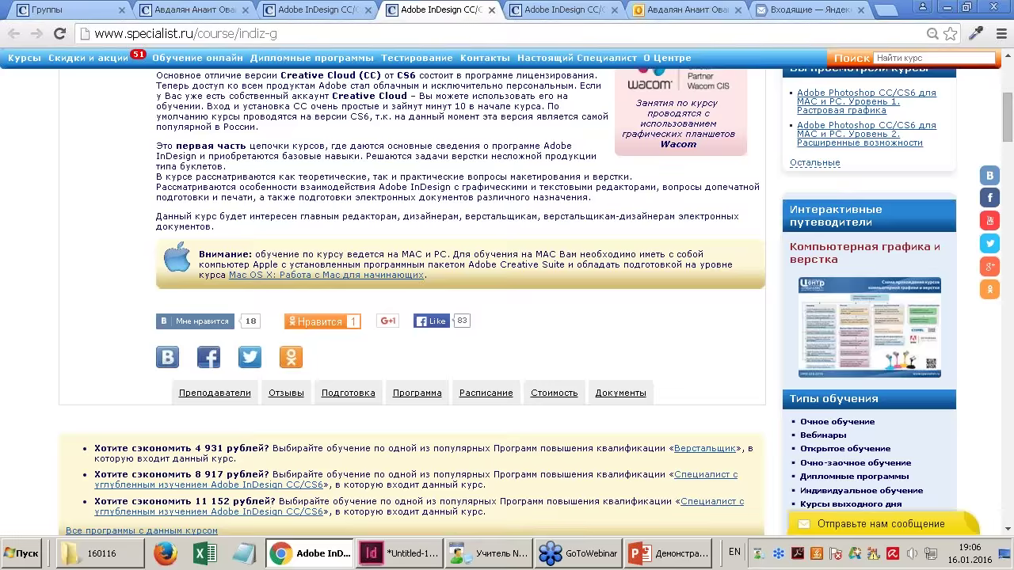
scroll(412, 317, down, 10)
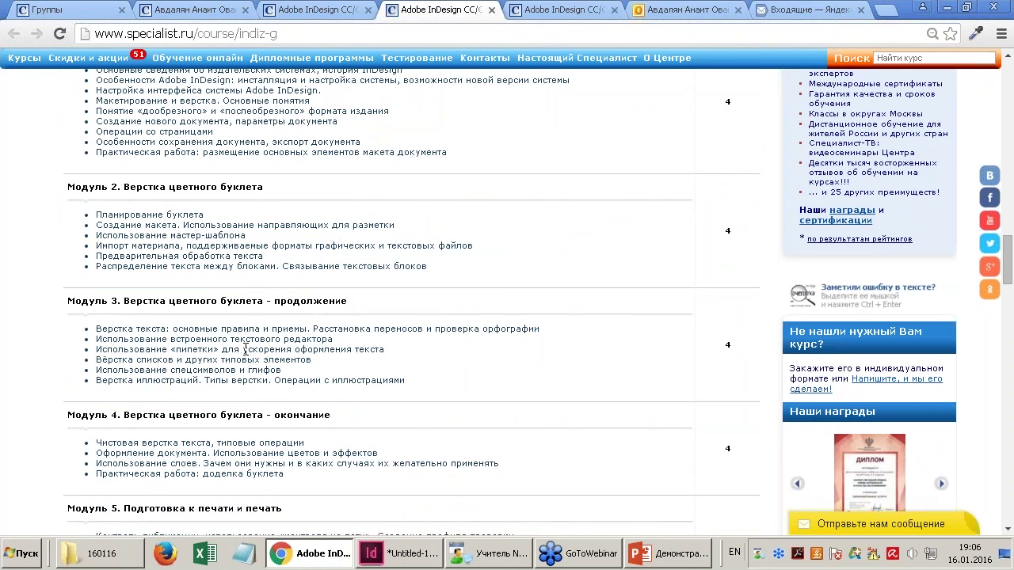
scroll(264, 376, down, 6)
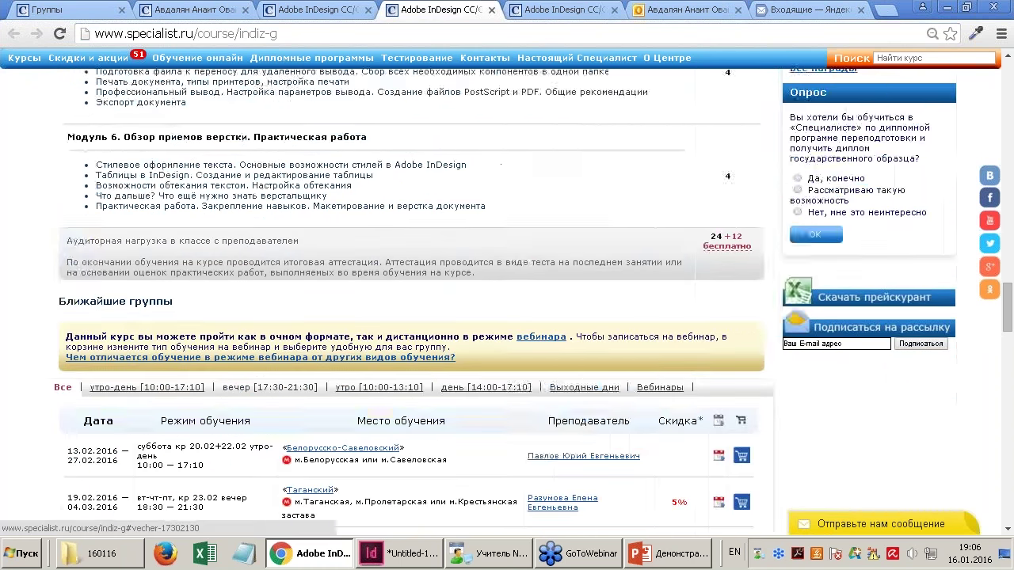
scroll(412, 317, down, 3)
scroll(411, 317, up, 3)
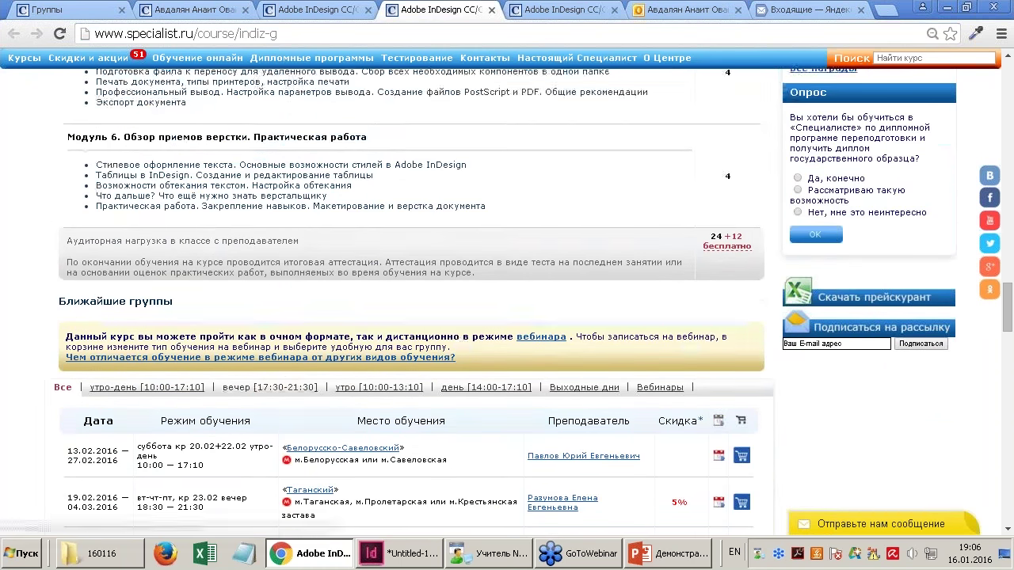
scroll(412, 317, up, 1)
scroll(412, 317, down, 3)
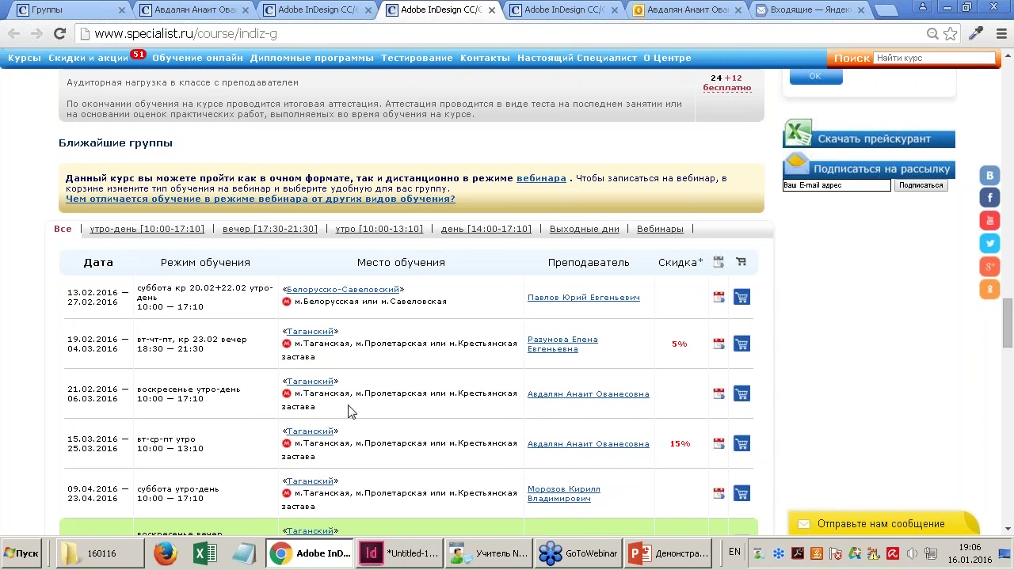
Review the Level 1 programme modules again from Module 1, with the page zoom reduced to 75%.
scroll(351, 412, up, 7)
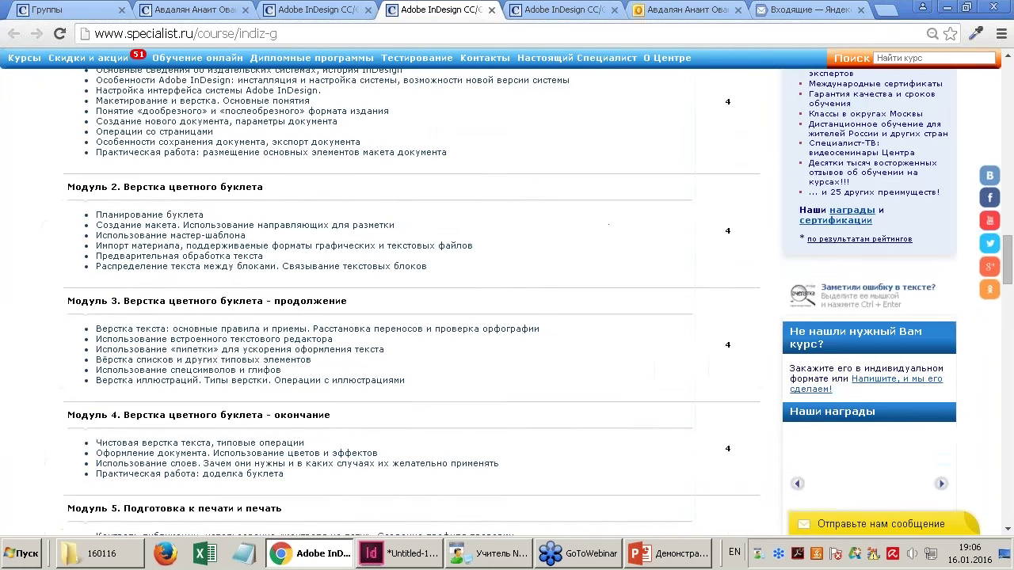
scroll(351, 396, up, 5)
scroll(214, 332, down, 3)
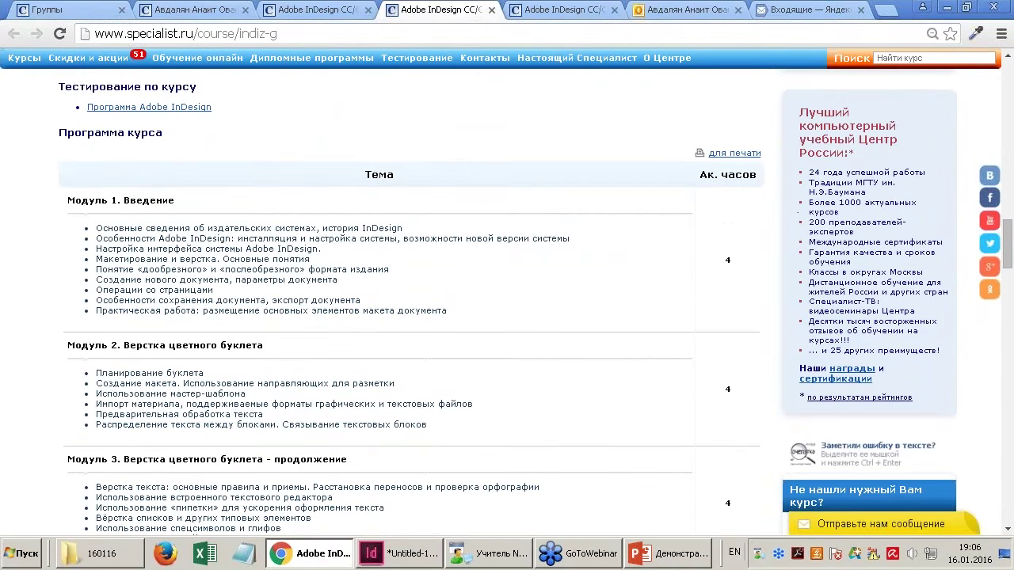
key(ctrl+minus)
scroll(220, 258, down, 3)
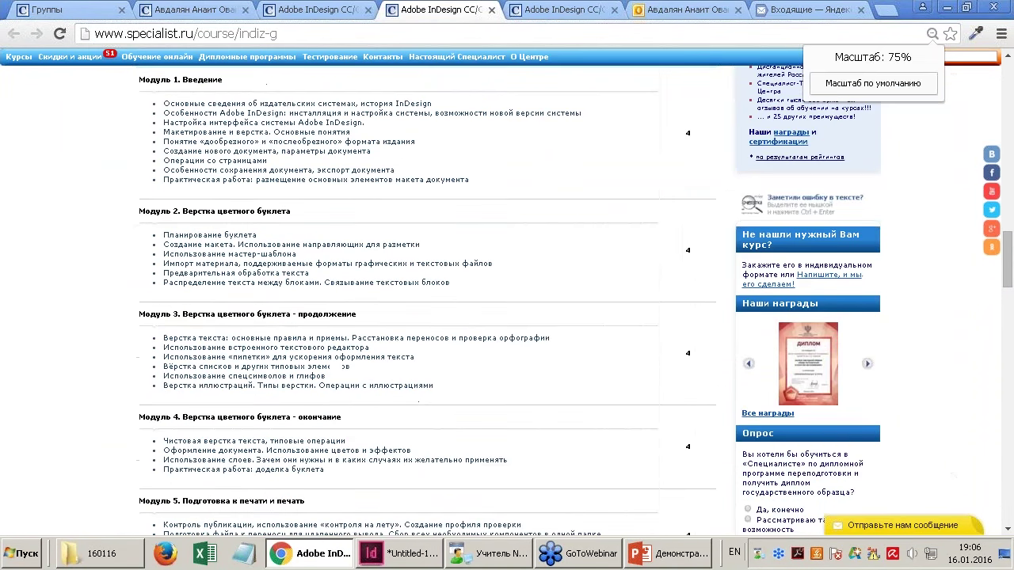
Examine the InDesign Level 2 course page, including its description and the magazine, newspaper and book layout modules.
click(545, 12)
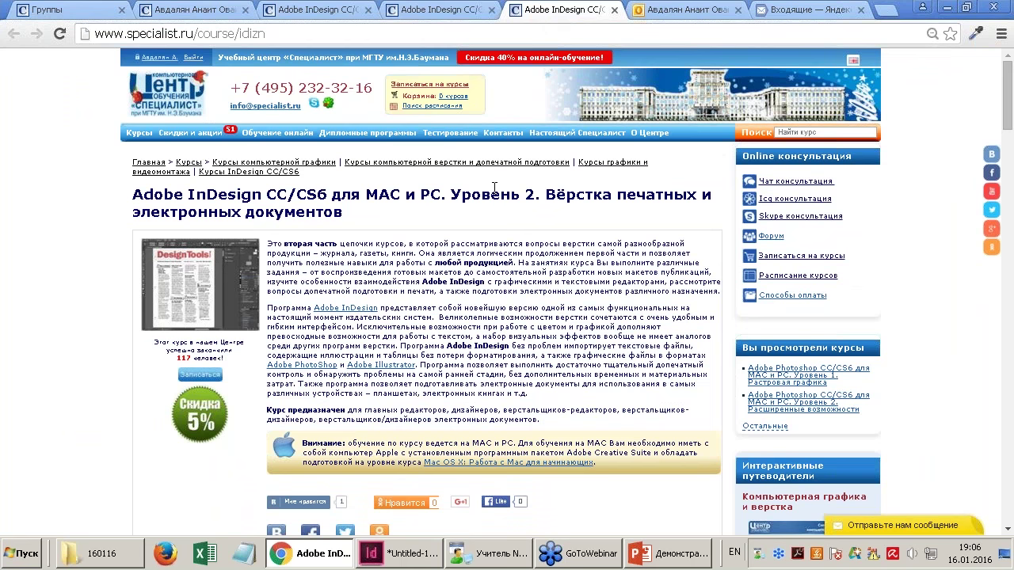
scroll(494, 188, down, 1)
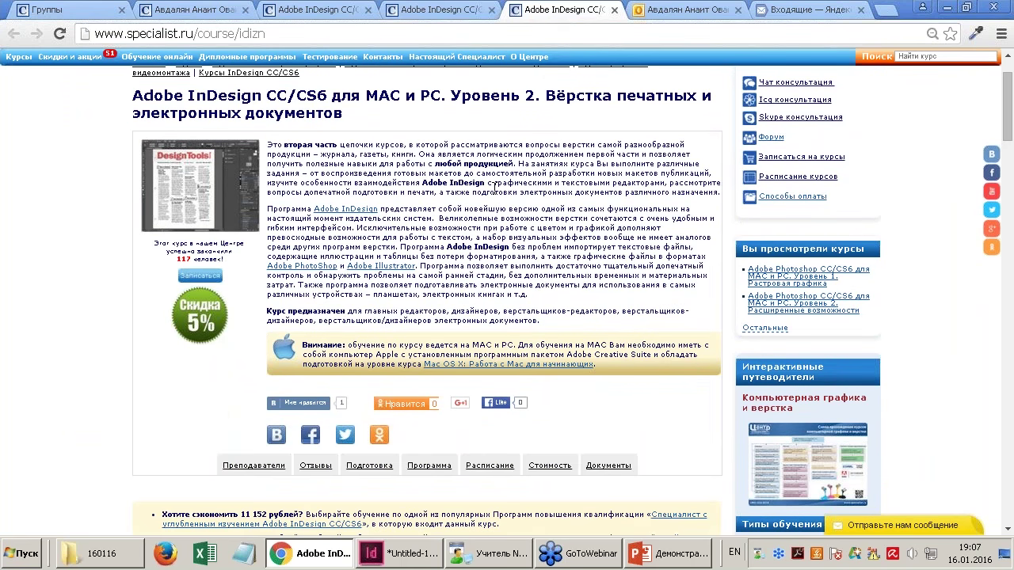
scroll(494, 188, down, 2)
scroll(494, 187, down, 10)
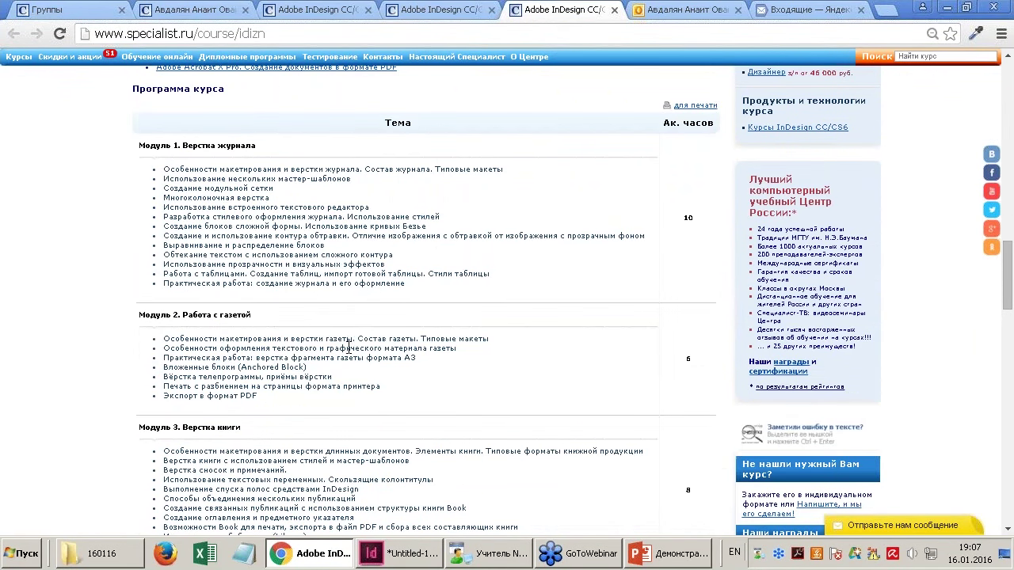
key(ctrl+plus)
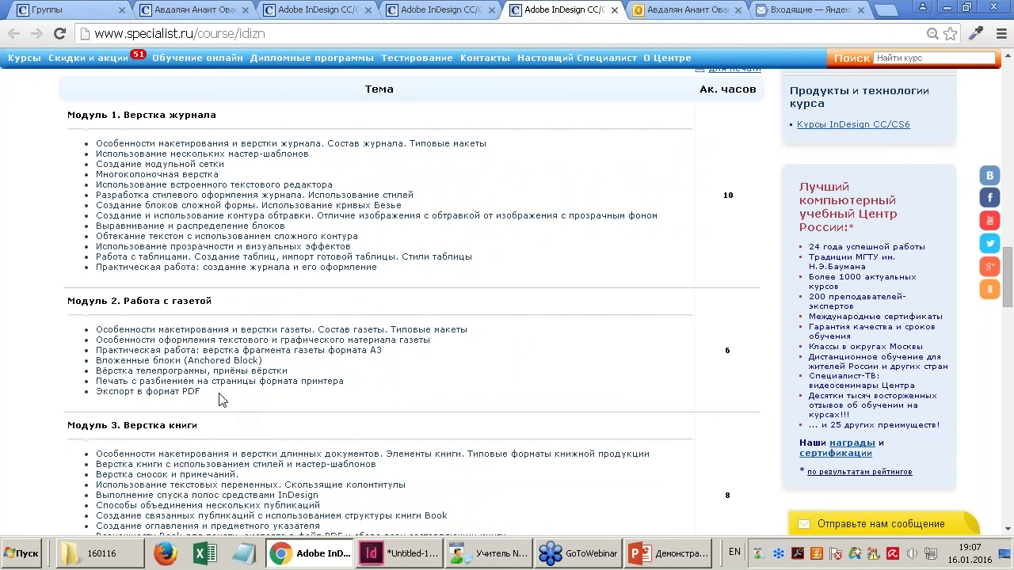
scroll(222, 400, down, 1)
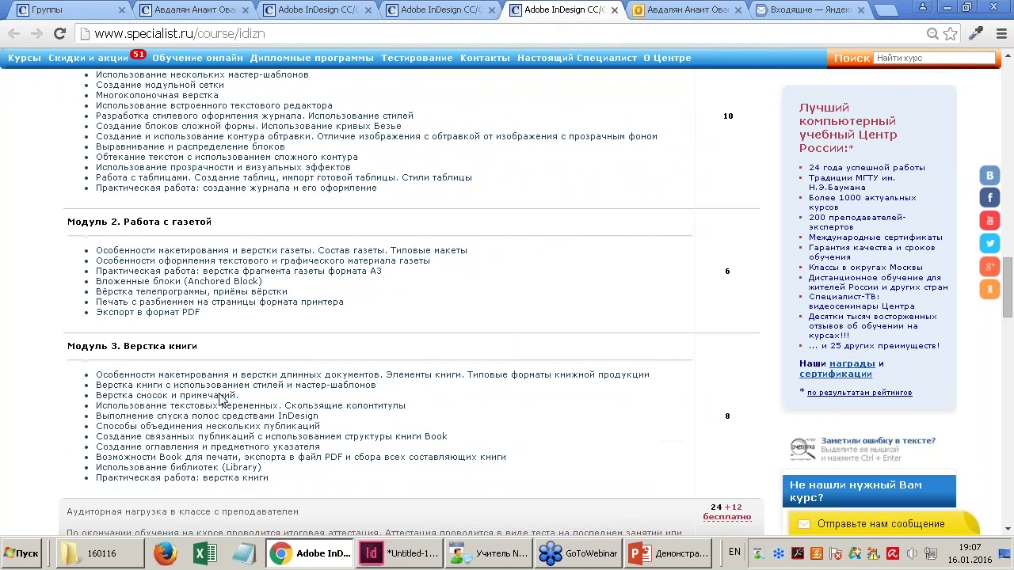
scroll(221, 400, up, 1)
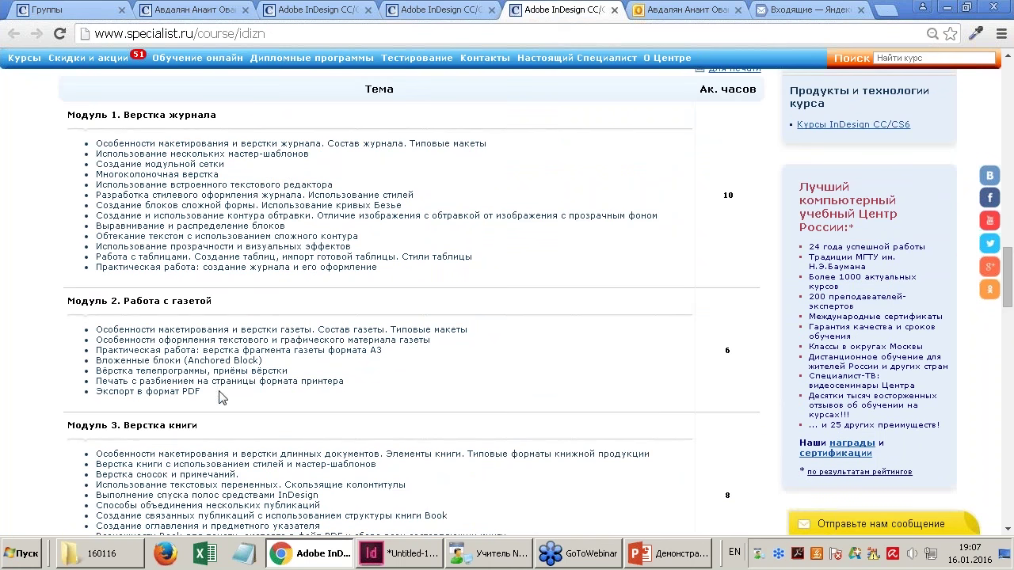
Examine the InDesign Level 3 course page, including its prerequisites and programme Modules 1 to 6.
click(330, 17)
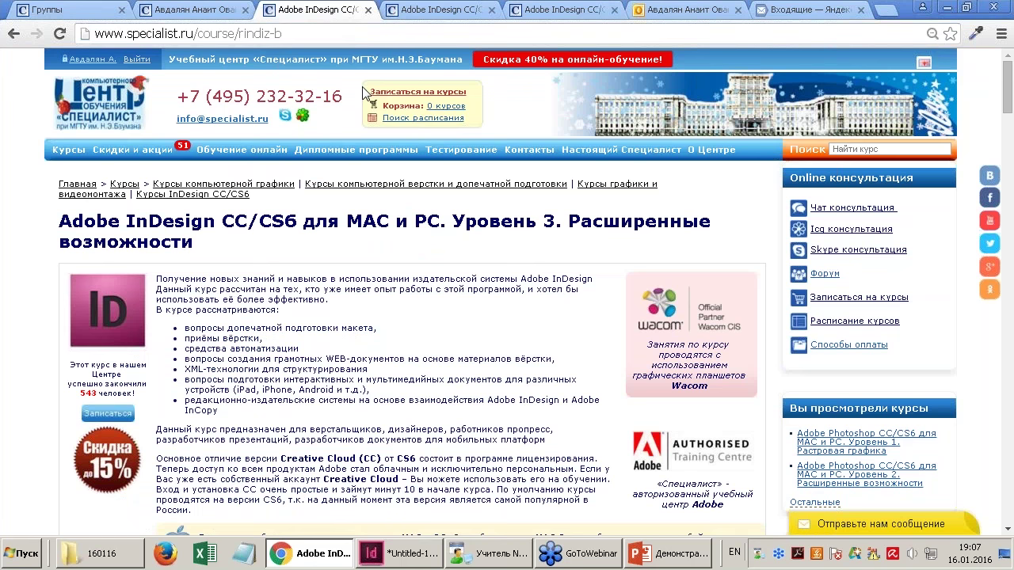
scroll(396, 277, down, 8)
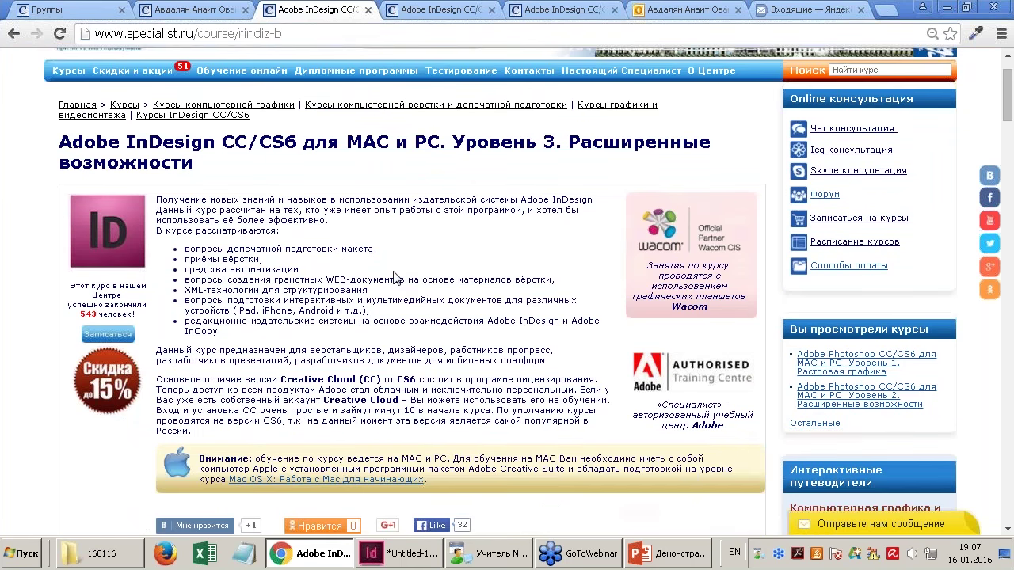
scroll(412, 301, down, 8)
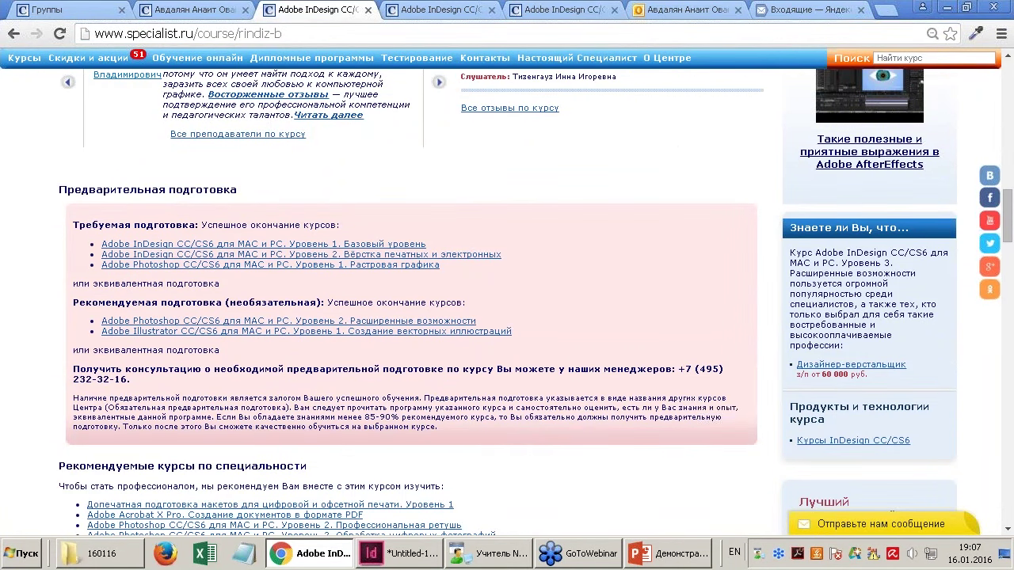
scroll(408, 301, down, 6)
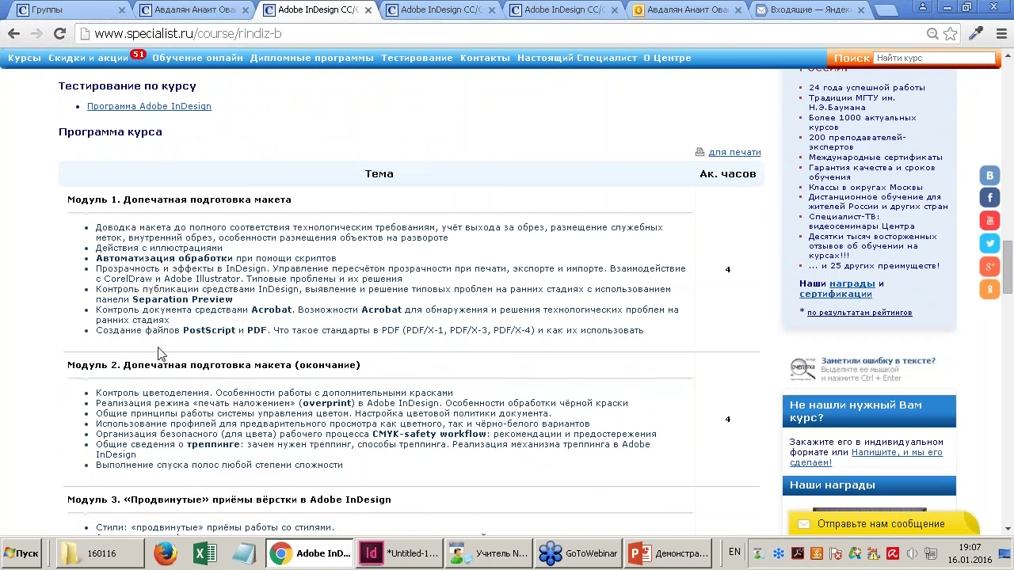
scroll(165, 356, down, 3)
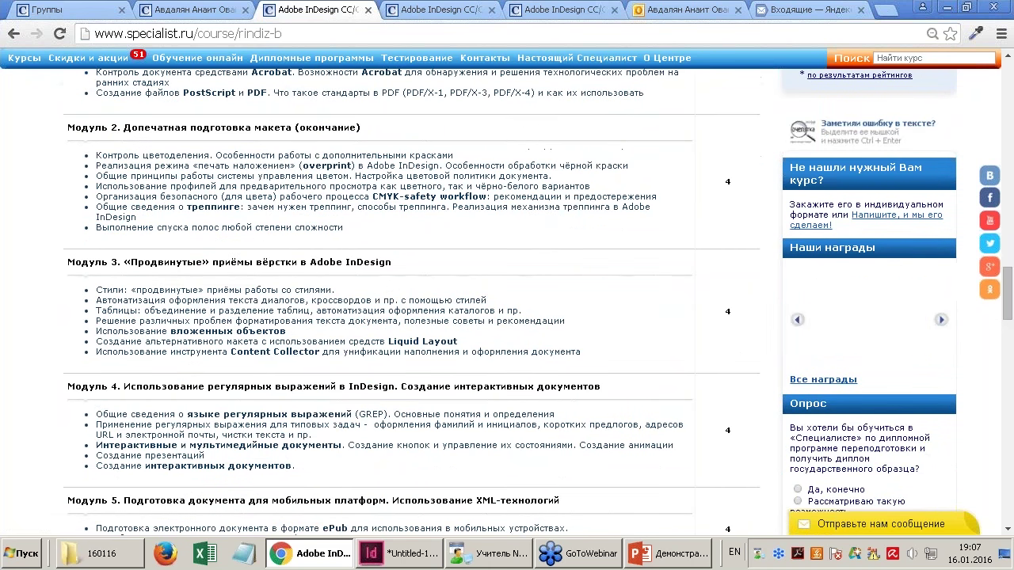
scroll(325, 384, down, 1)
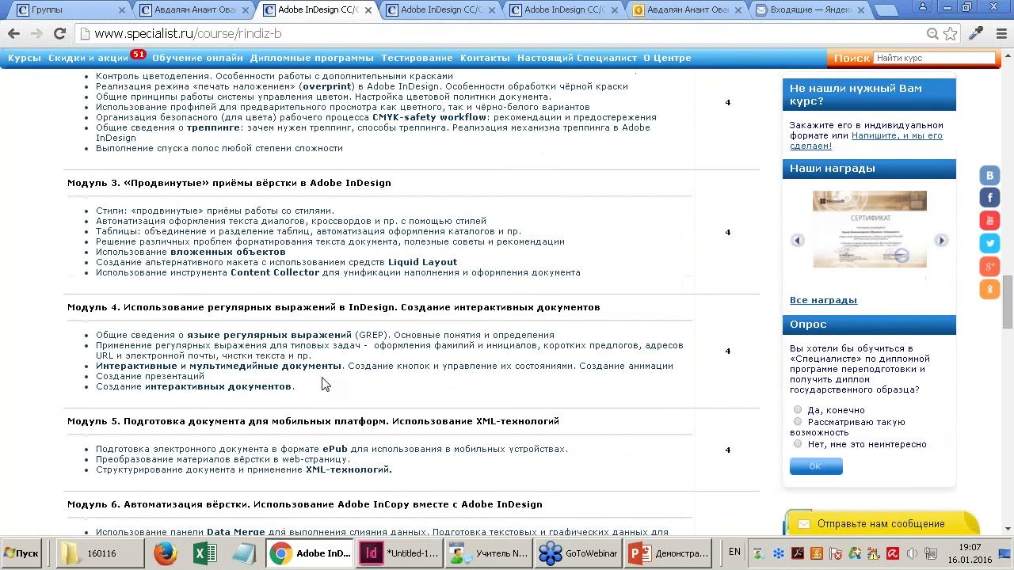
scroll(325, 384, down, 3)
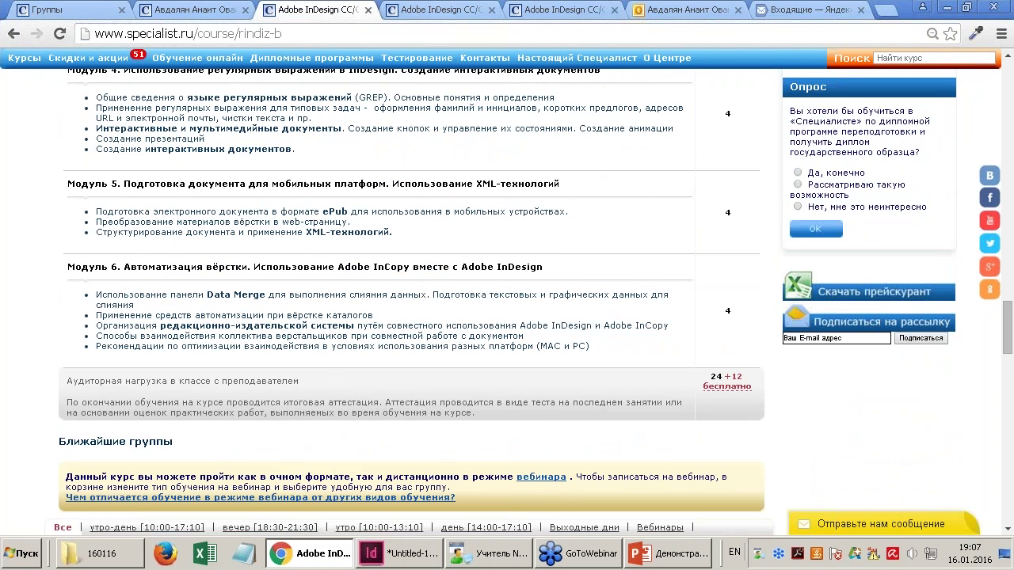
Return to the InDesign Level 1 course page and look over the start of its programme.
click(451, 9)
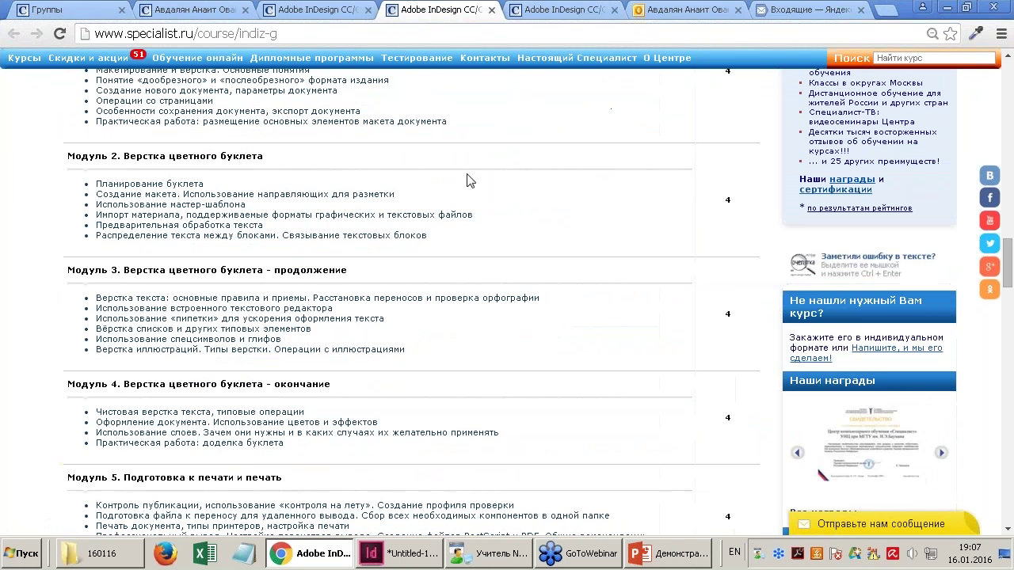
scroll(467, 189, up, 1)
scroll(468, 189, up, 2)
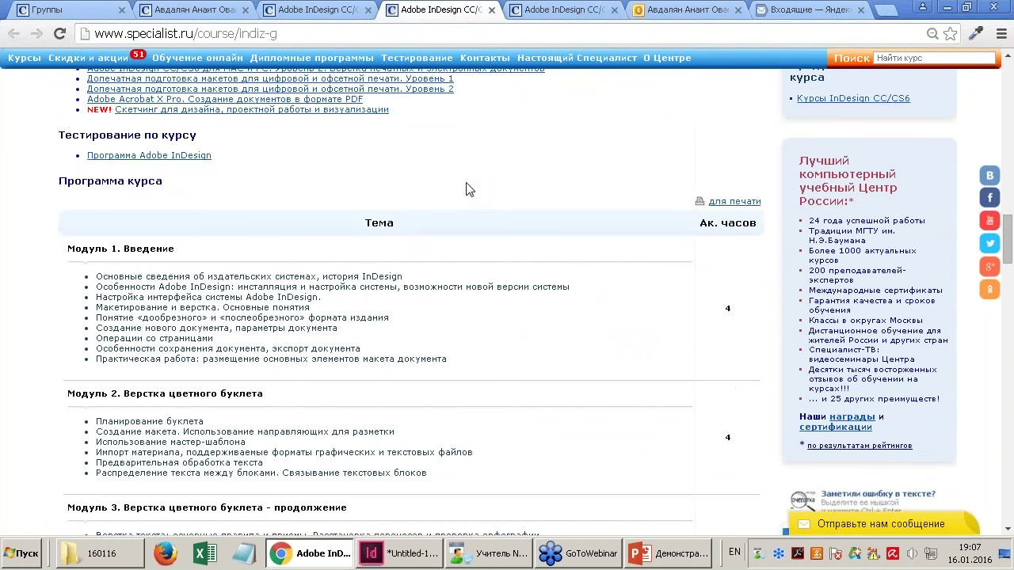